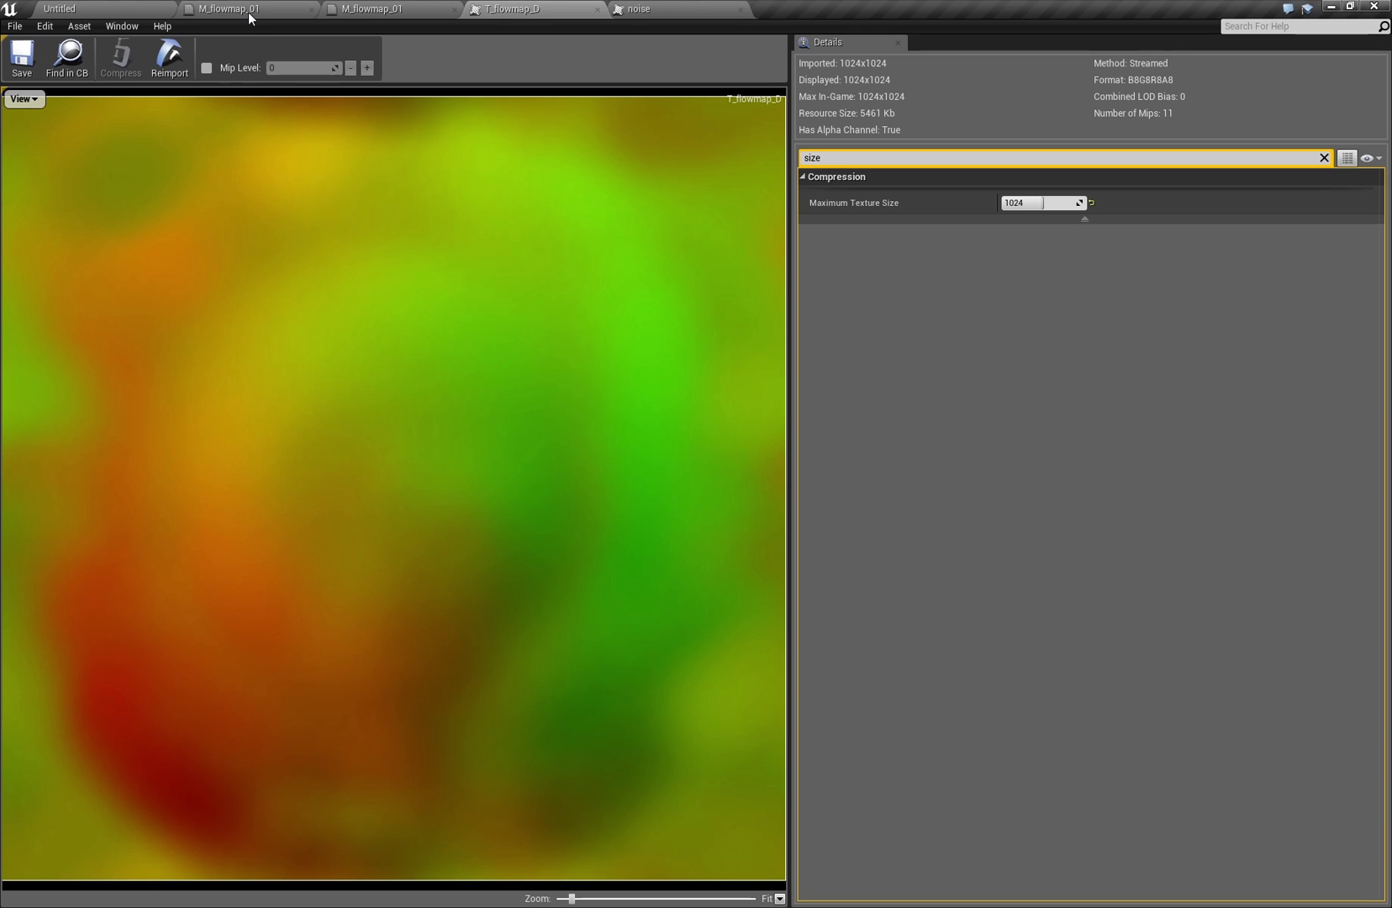
# In FlowMapPainter, paint a swirling flow across the water texture and toggle Flip Red off and back on
pyautogui.click(249, 11)
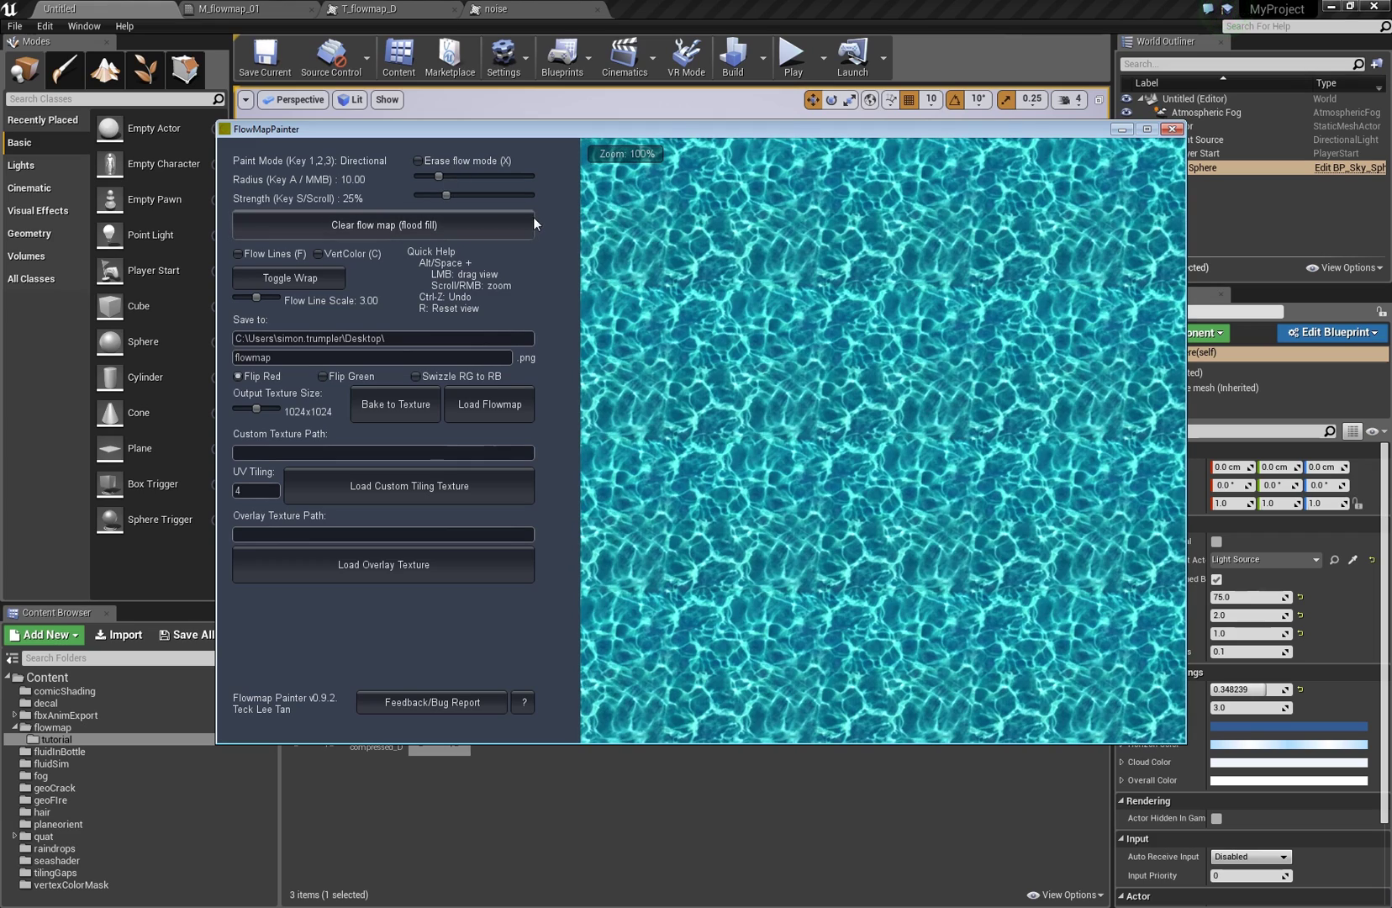
pyautogui.moveTo(806, 541)
pyautogui.mouseDown()
pyautogui.moveTo(806, 600)
pyautogui.moveTo(695, 497)
pyautogui.moveTo(668, 273)
pyautogui.moveTo(810, 218)
pyautogui.moveTo(973, 532)
pyautogui.moveTo(843, 478)
pyautogui.mouseUp()
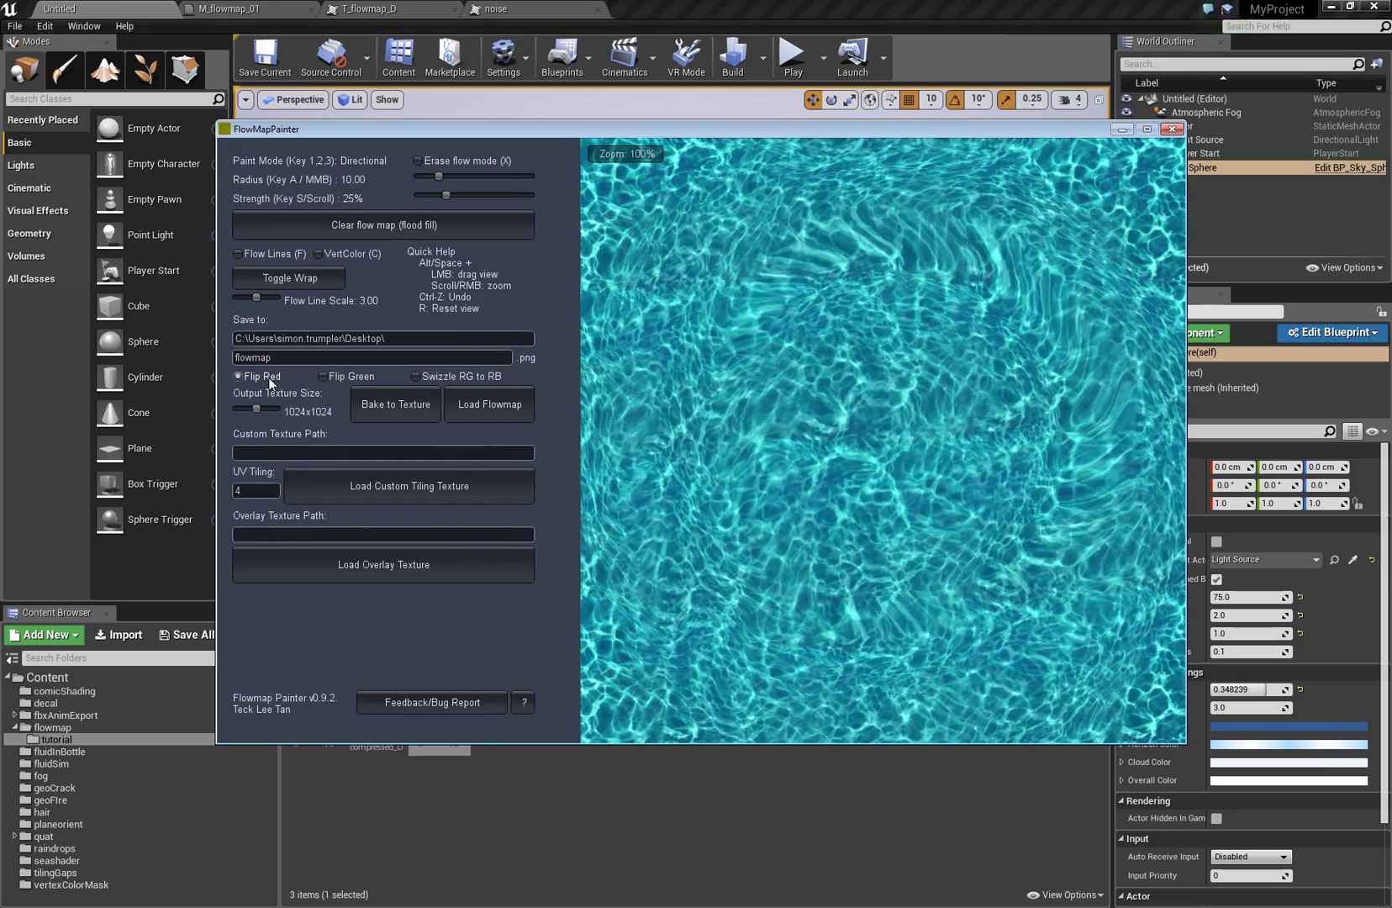
pyautogui.click(261, 377)
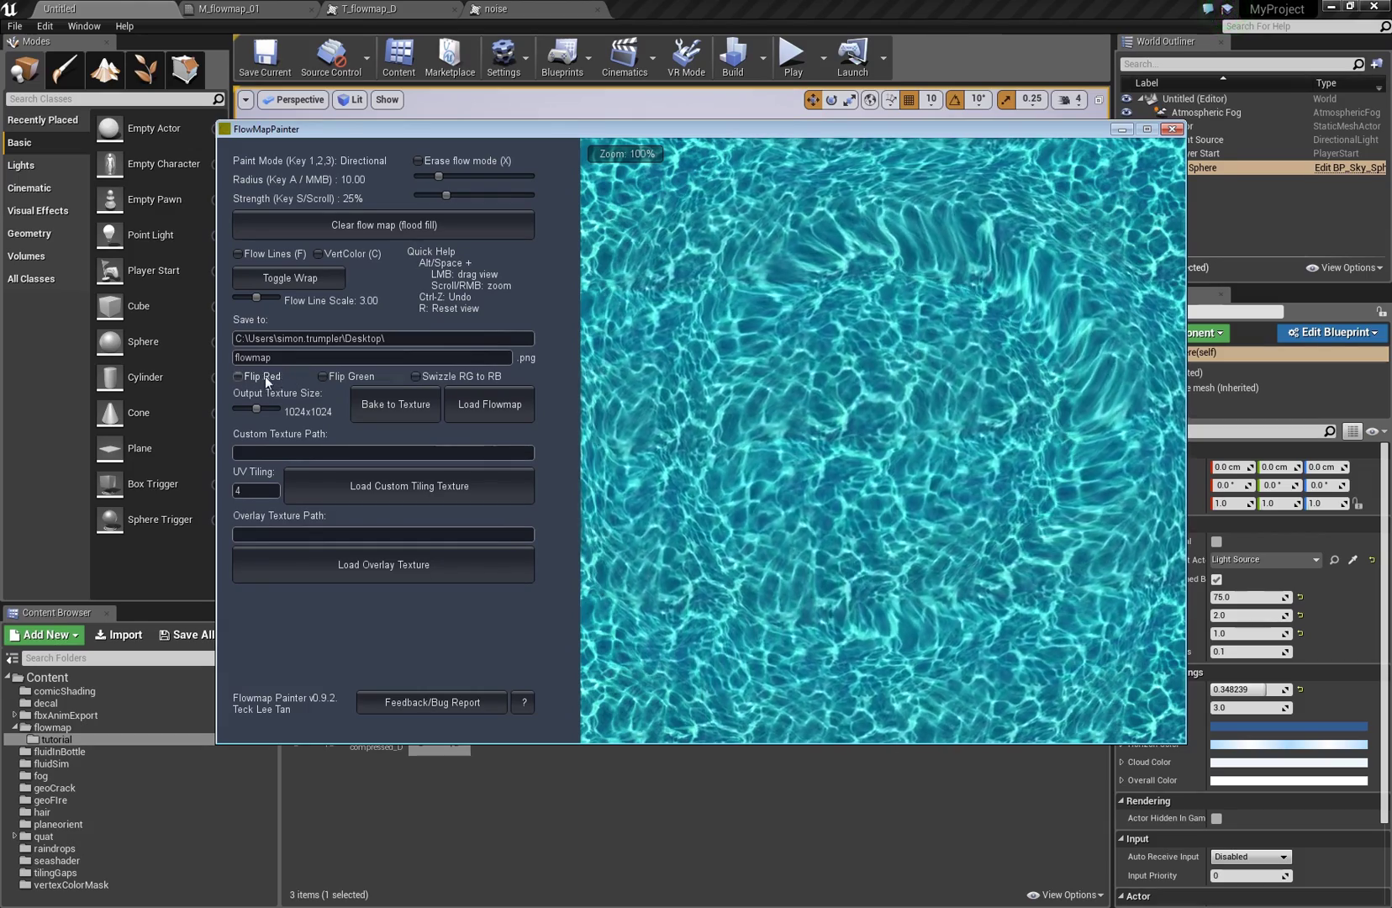
pyautogui.click(280, 374)
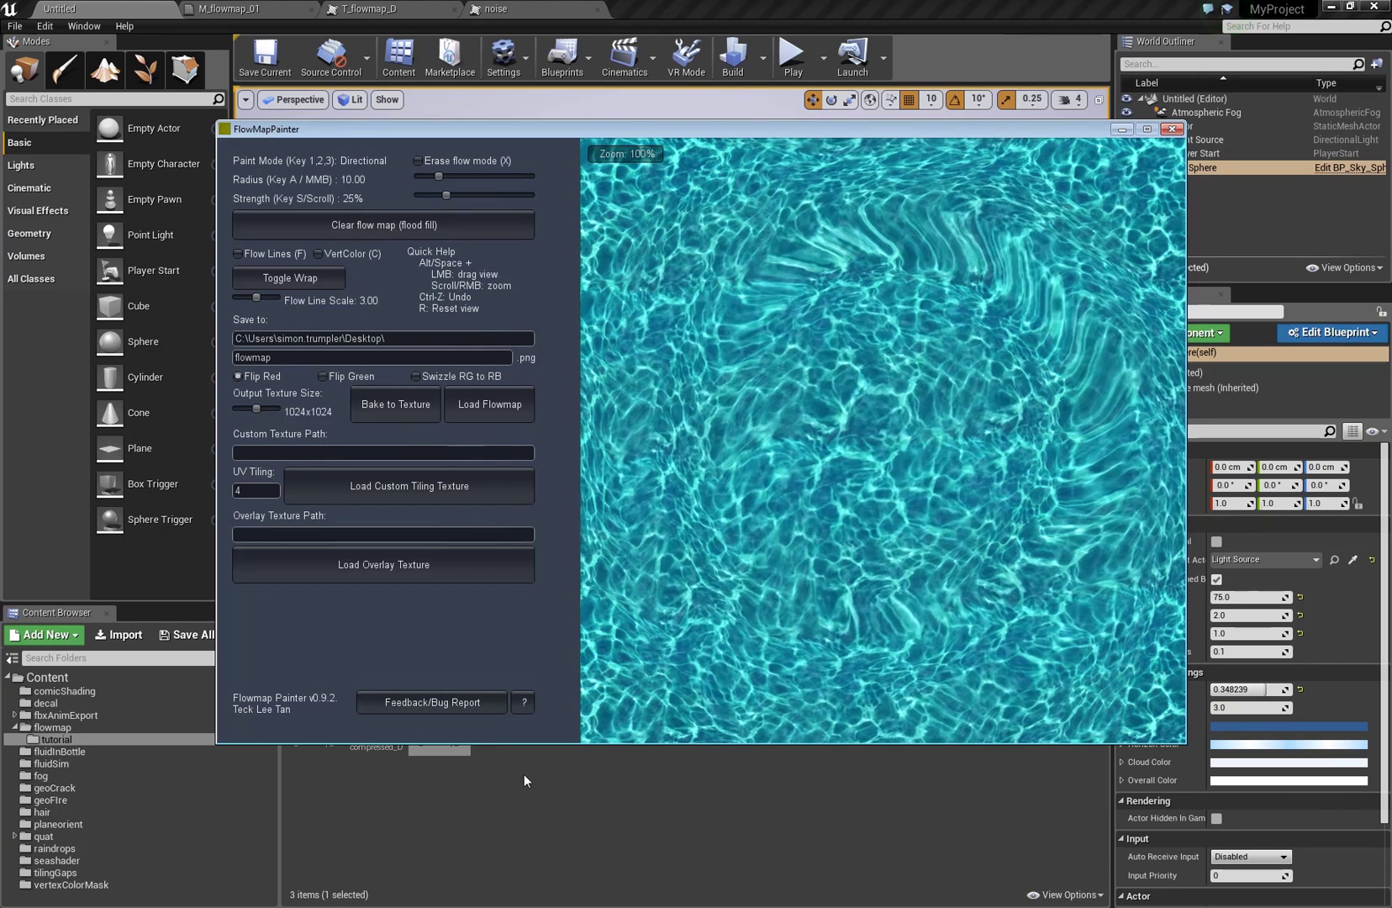
# Return to the Unreal Editor, view the T_flowmap_D texture, and examine the flow map and noise samples in the M_flowmap_01 material
pyautogui.click(525, 774)
pyautogui.click(402, 7)
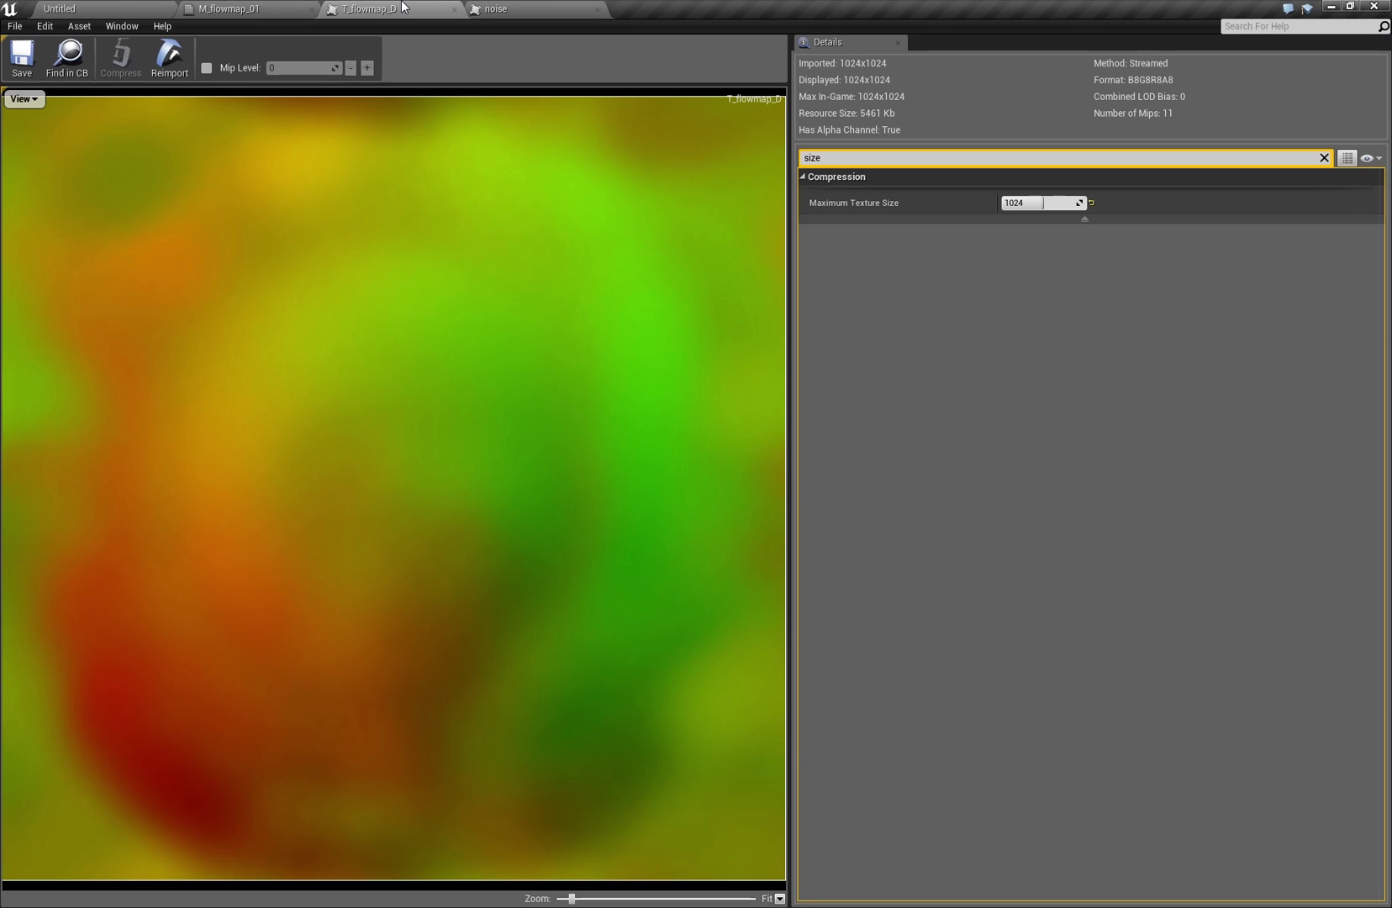
pyautogui.click(294, 7)
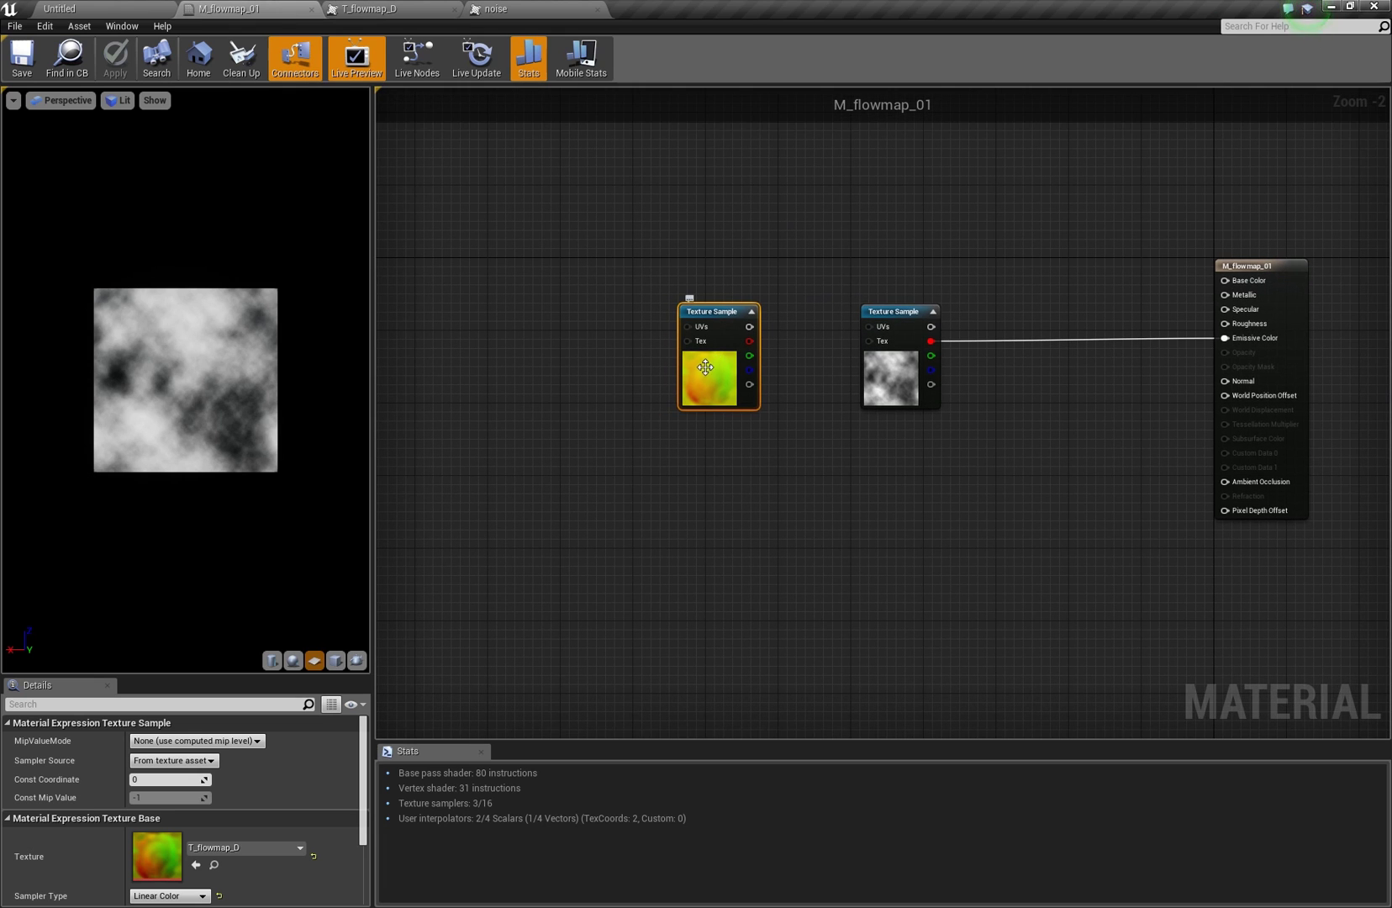
pyautogui.click(859, 383)
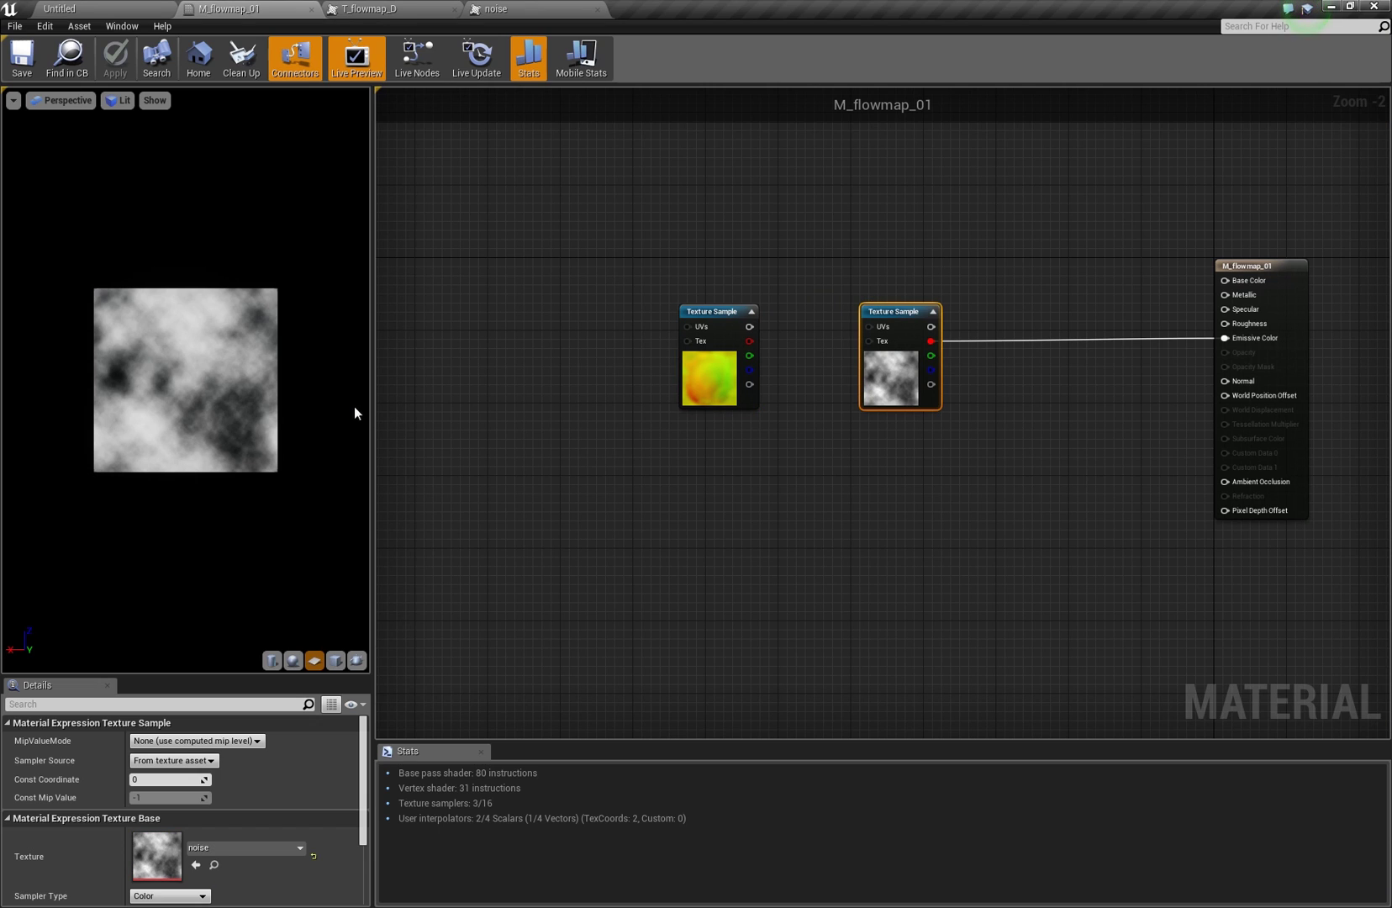
# Enlarge the material preview and move the flow map Texture Sample farther away from the noise Texture Sample
pyautogui.scroll(5, 353, 406)
pyautogui.moveTo(376, 372); pyautogui.dragTo(437, 369)
pyautogui.moveTo(780, 397); pyautogui.dragTo(596, 304)
pyautogui.moveTo(696, 358); pyautogui.dragTo(735, 368, button='right')
pyautogui.moveTo(645, 301); pyautogui.dragTo(544, 271)
pyautogui.moveTo(624, 304); pyautogui.dragTo(651, 314, button='right')
# Add an RG component Mask fed by the flow map's colour output and align it beside the Texture Sample
pyautogui.moveTo(607, 226); pyautogui.dragTo(651, 229)
pyautogui.write('mask')
pyautogui.press('Return')
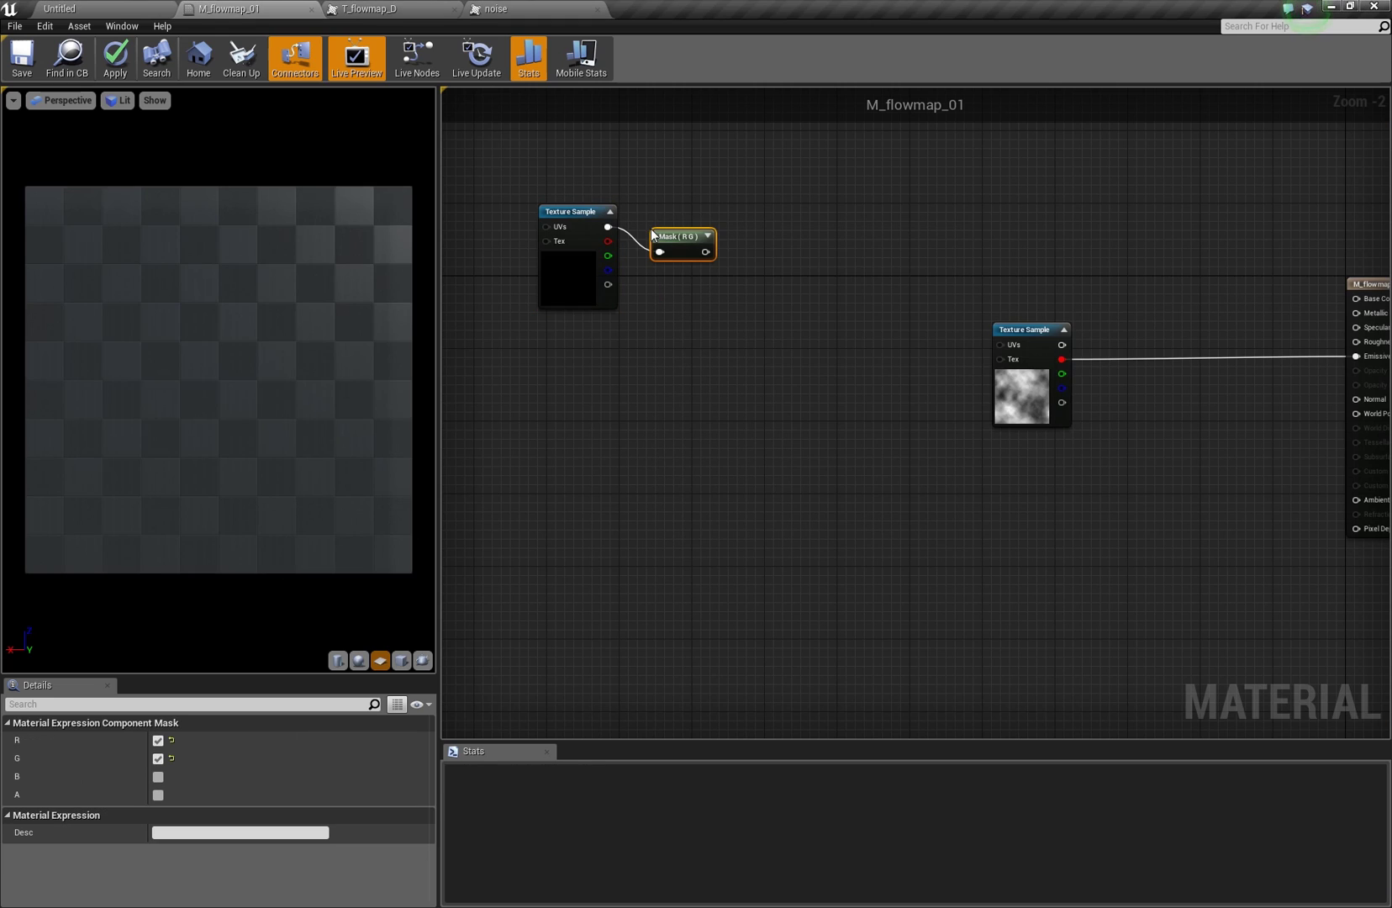
pyautogui.moveTo(681, 239); pyautogui.dragTo(663, 213)
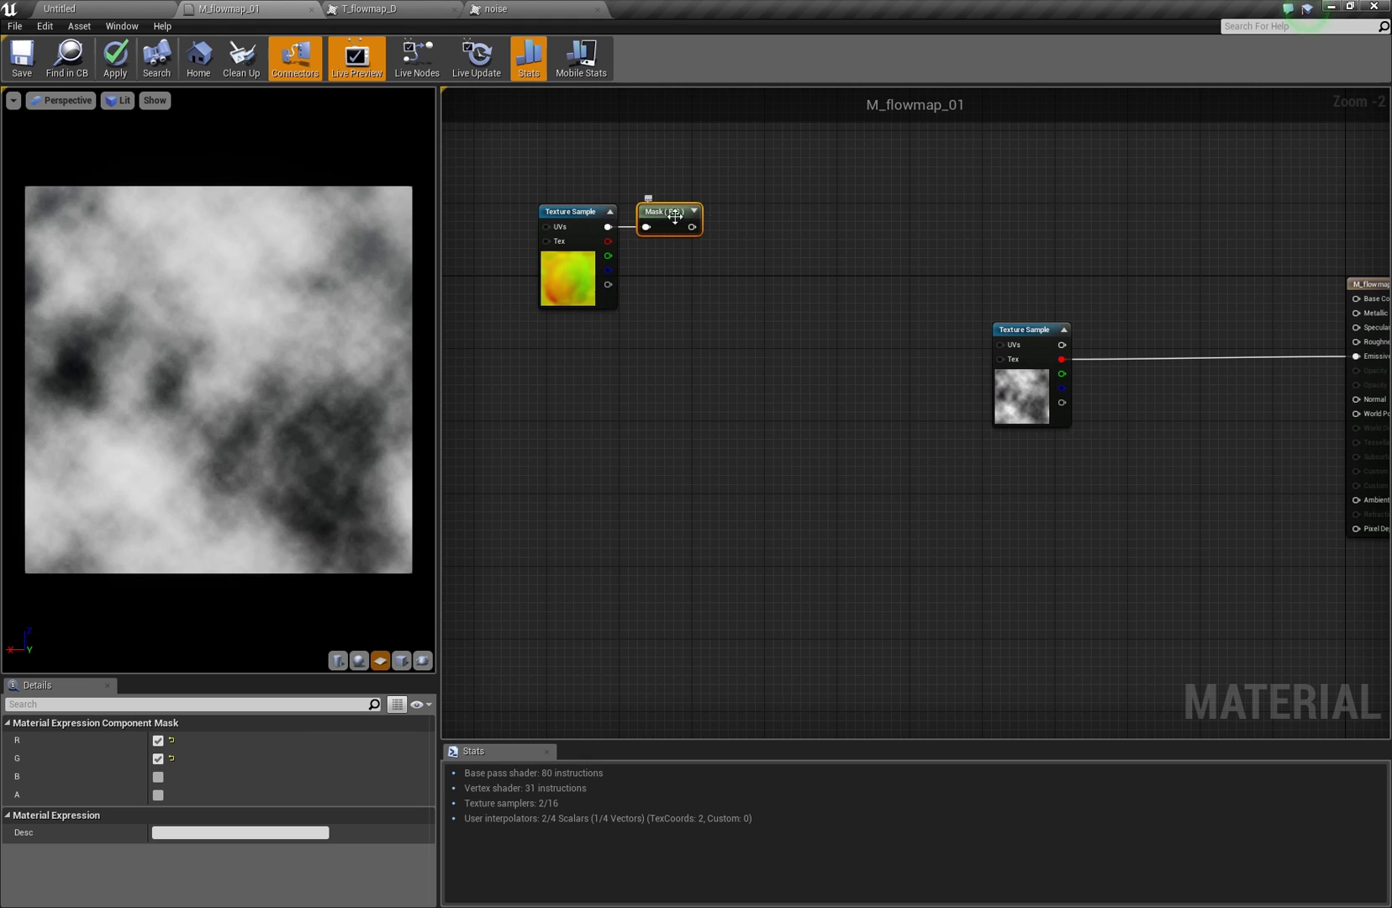
# Add a Multiply node after the RG mask, align it with the mask, and set its Const B to 0.25
pyautogui.scroll(2, 677, 262)
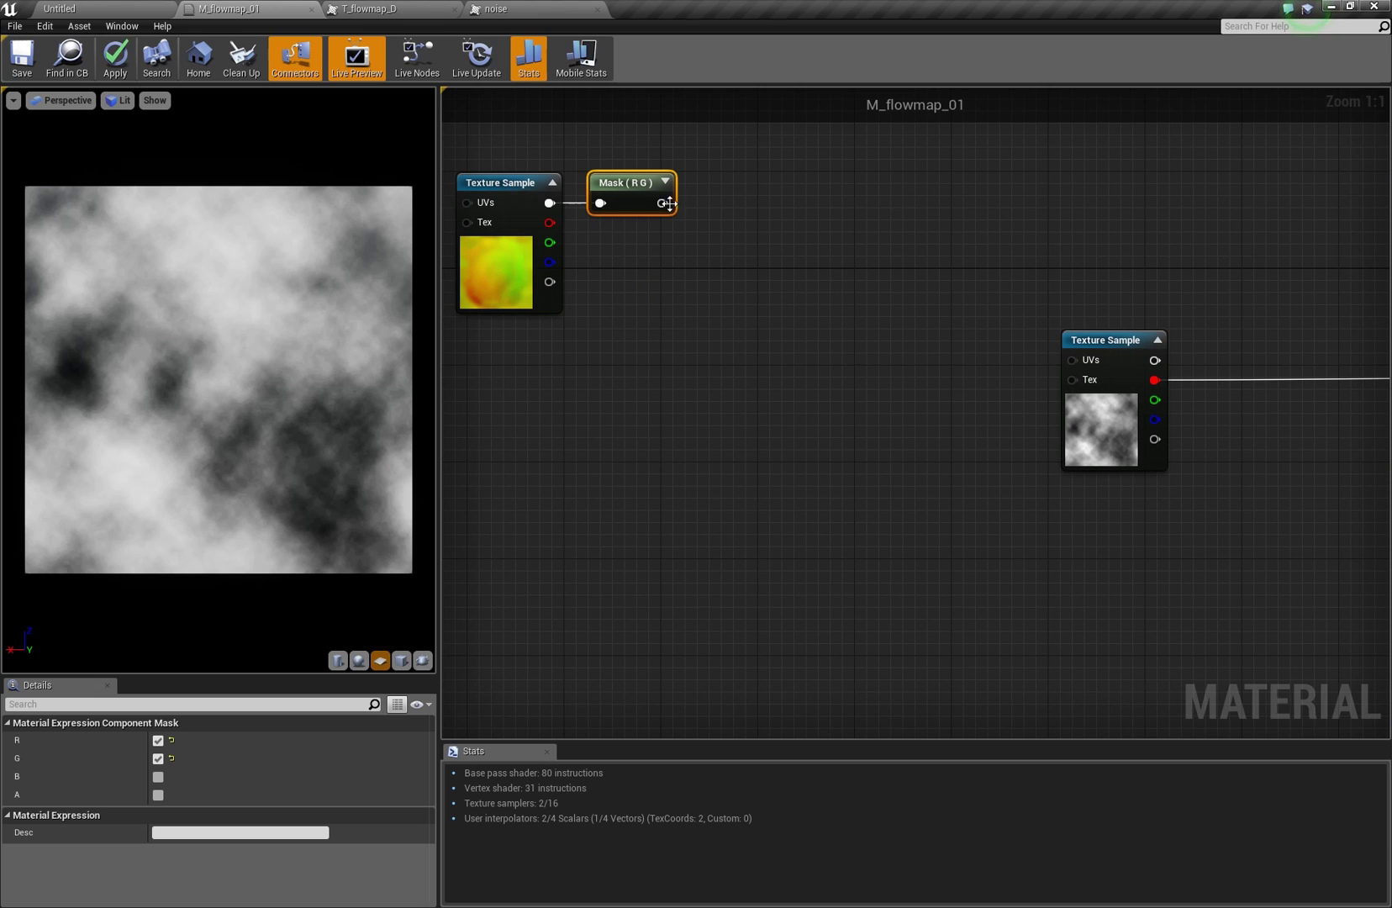
pyautogui.moveTo(667, 203); pyautogui.dragTo(725, 208)
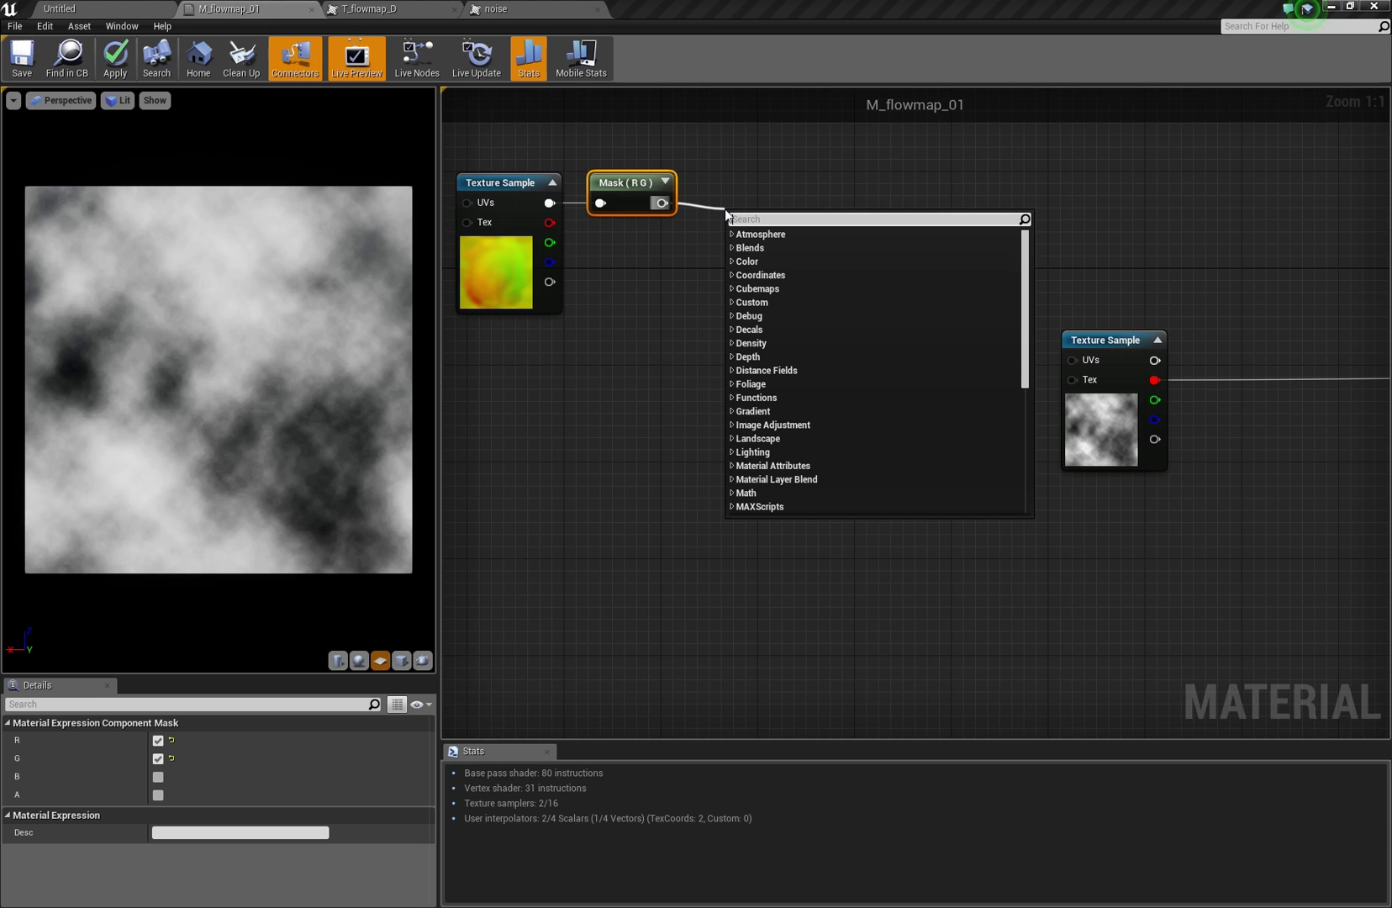
pyautogui.write('multiply')
pyautogui.press('Return')
pyautogui.moveTo(750, 211); pyautogui.dragTo(733, 175)
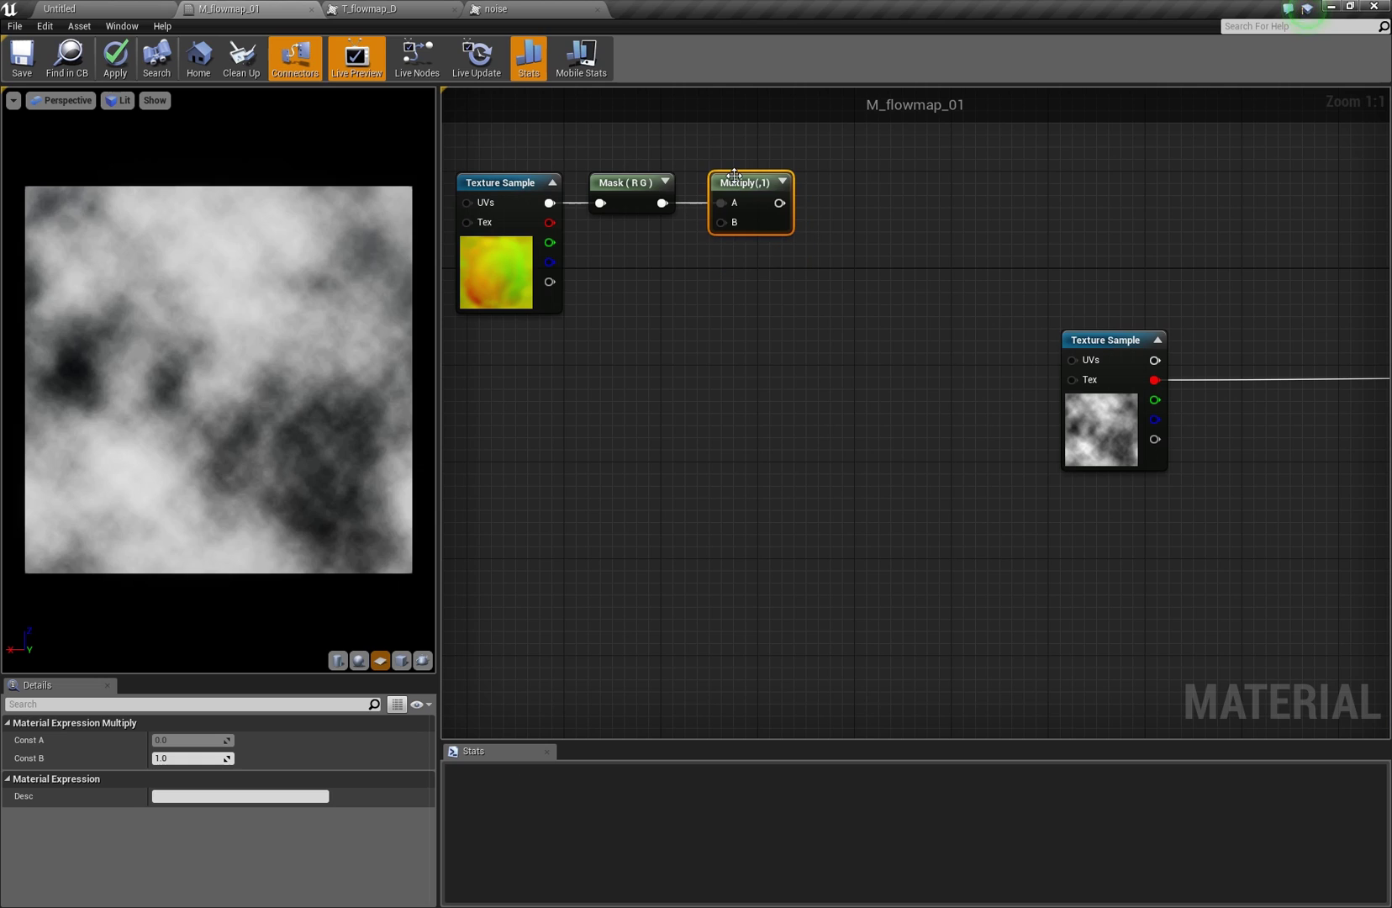
pyautogui.click(206, 757)
pyautogui.write('0.25')
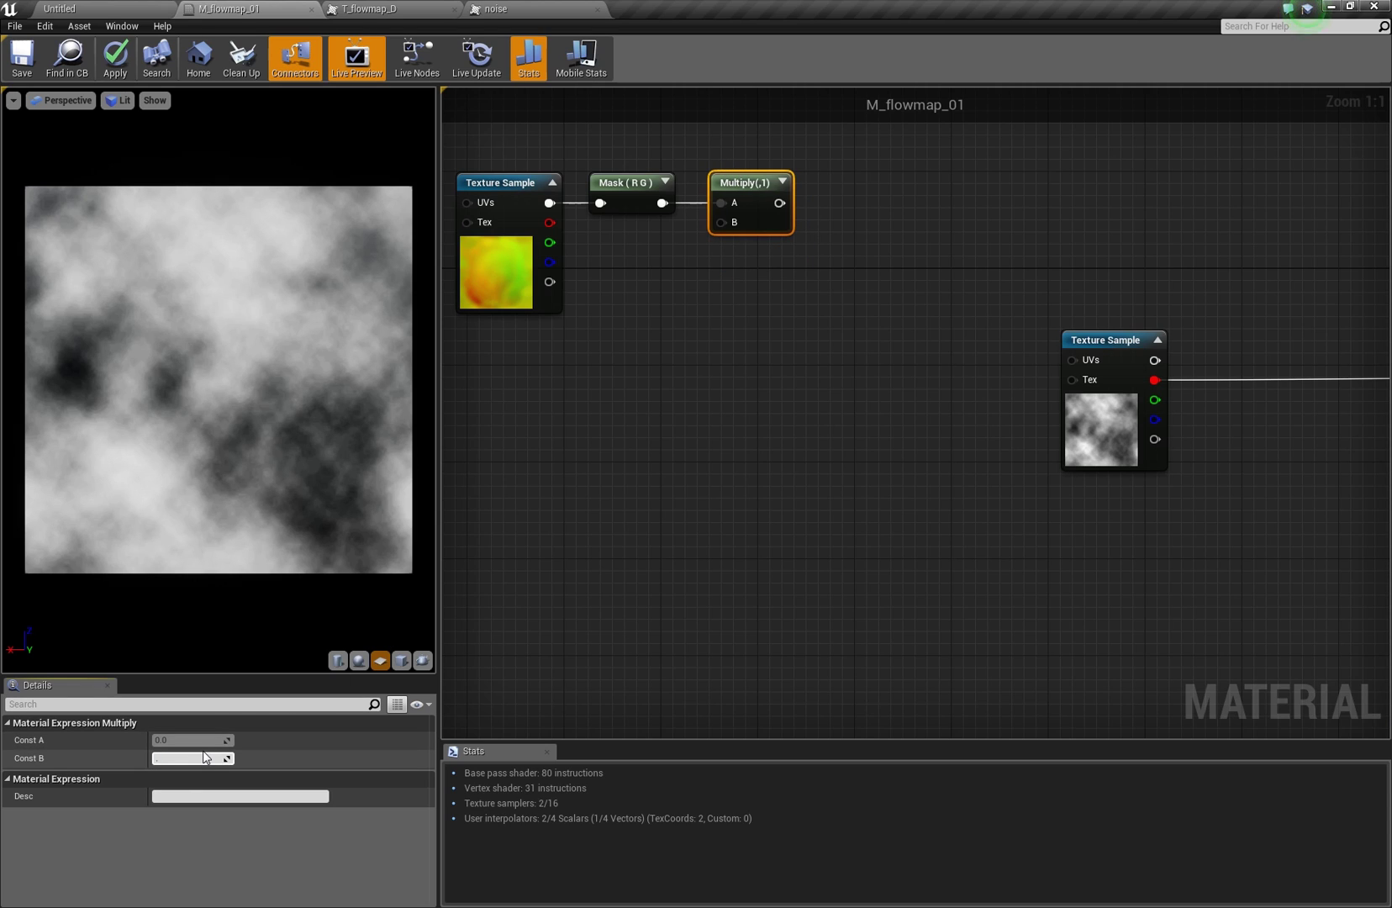
pyautogui.press('Return')
# Create an Add node with the Multiply output connected to its A input
pyautogui.moveTo(791, 202); pyautogui.dragTo(902, 254)
pyautogui.write('add')
pyautogui.press('Return')
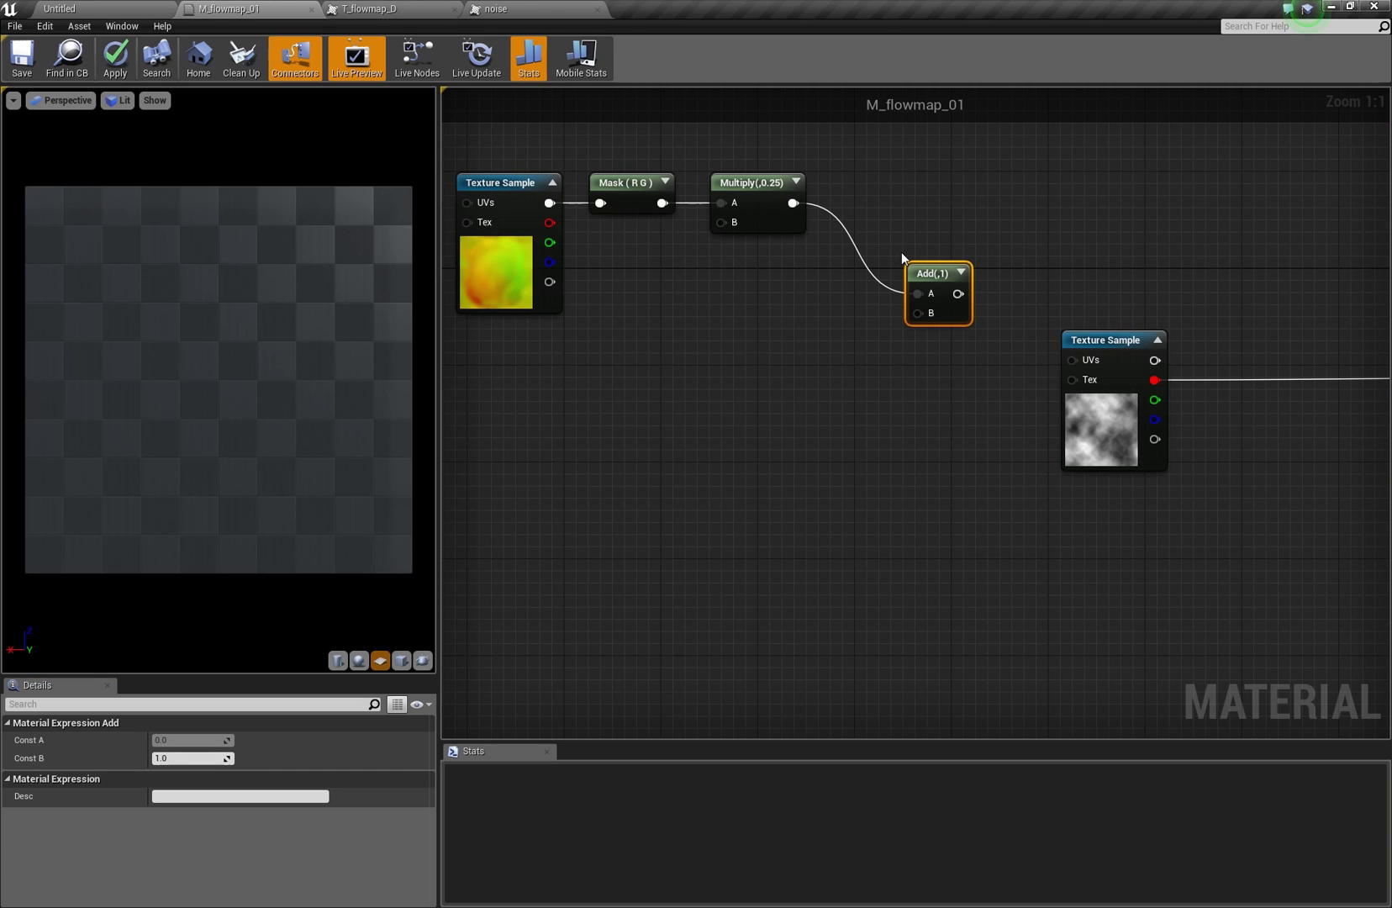
# Connect a new TexCoord node to the Add node's B input and feed the Add output into the noise sample's UVs
pyautogui.rightClick(722, 395)
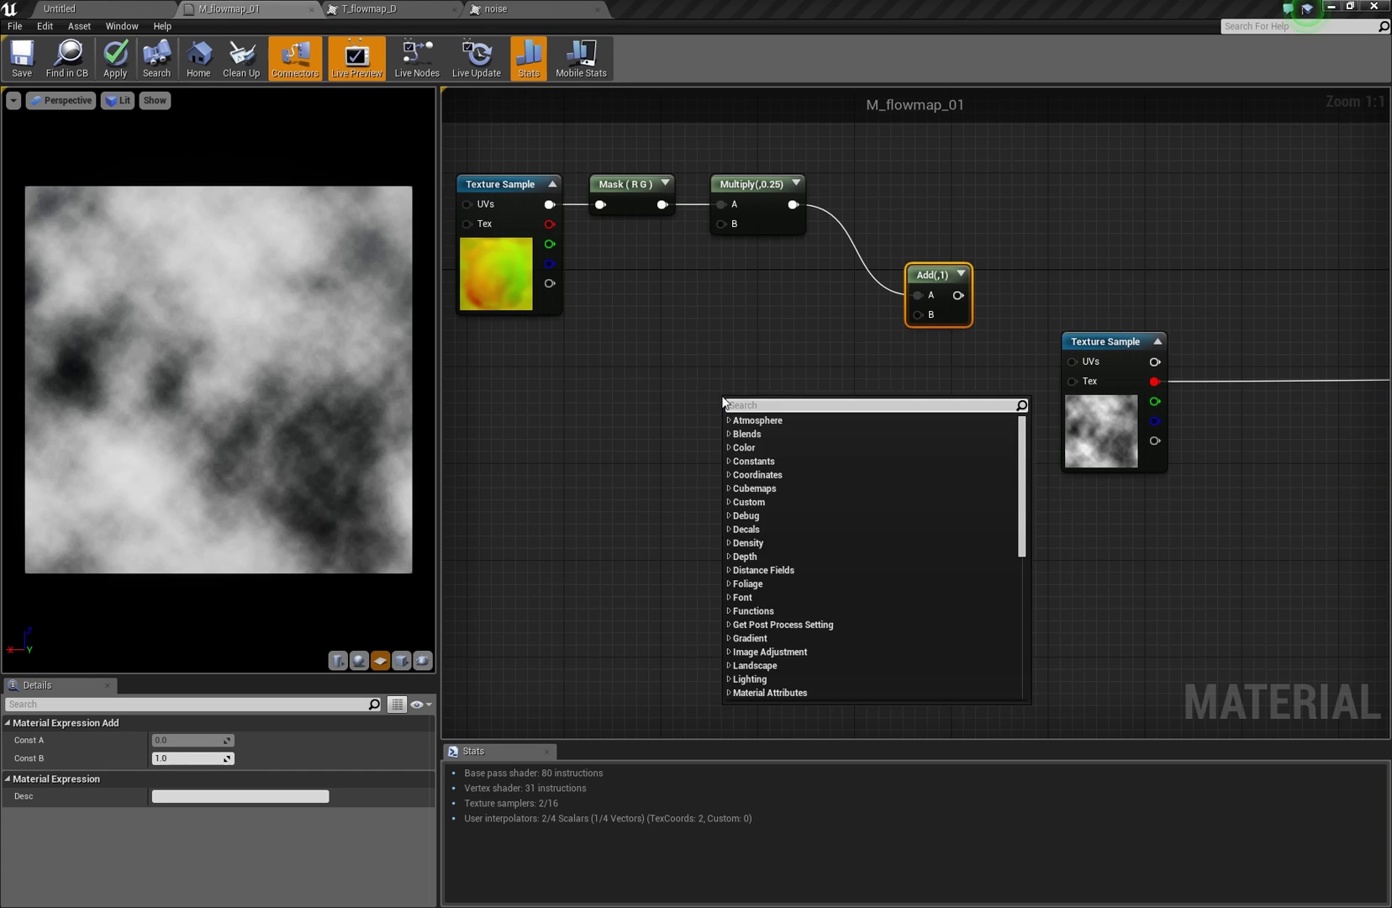
pyautogui.write('coor')
pyautogui.press('Return')
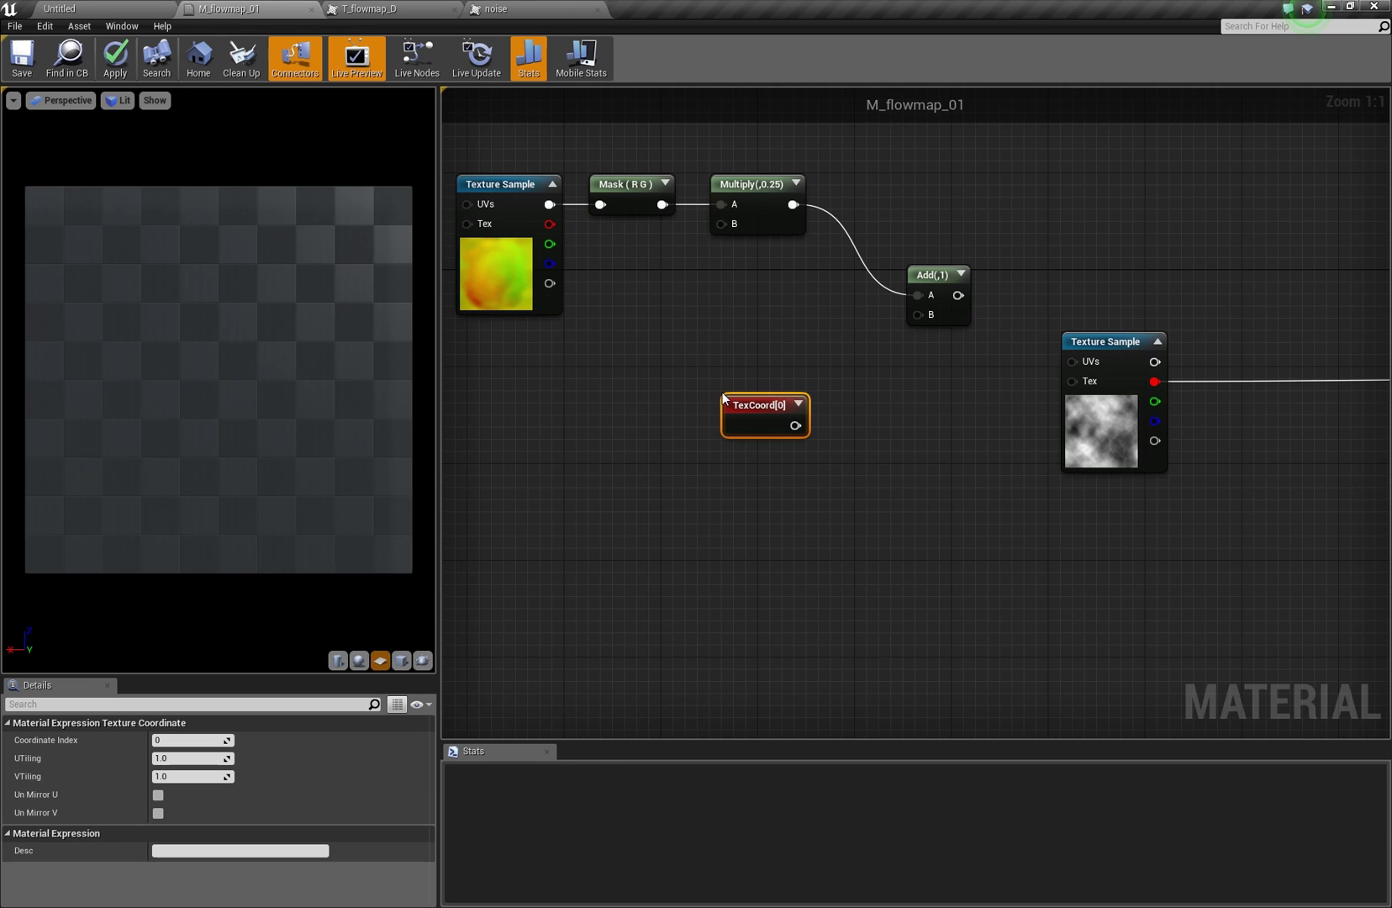
pyautogui.moveTo(795, 426); pyautogui.dragTo(1071, 358)
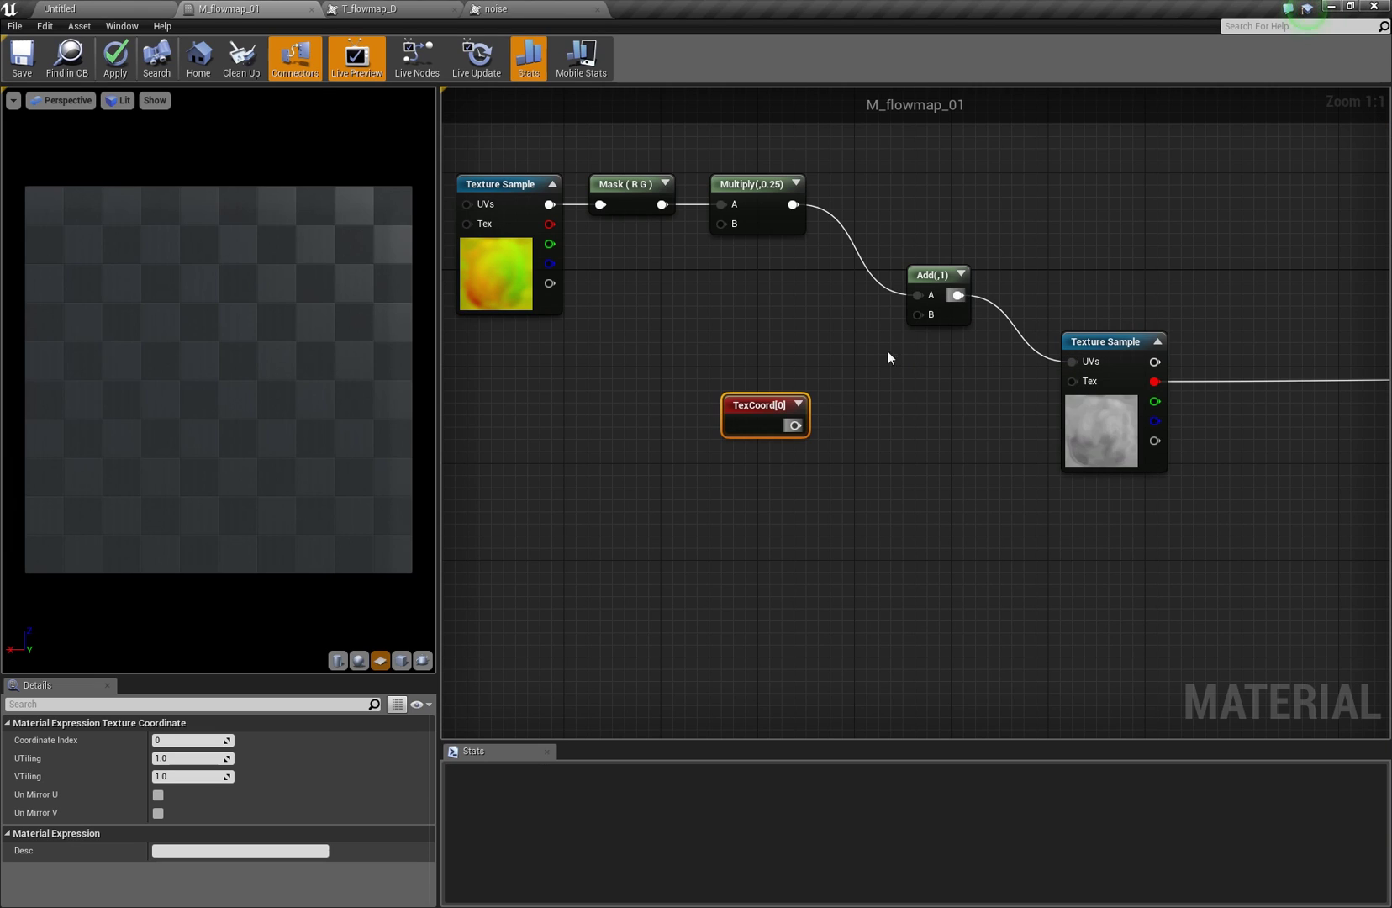
pyautogui.moveTo(795, 424); pyautogui.dragTo(913, 317)
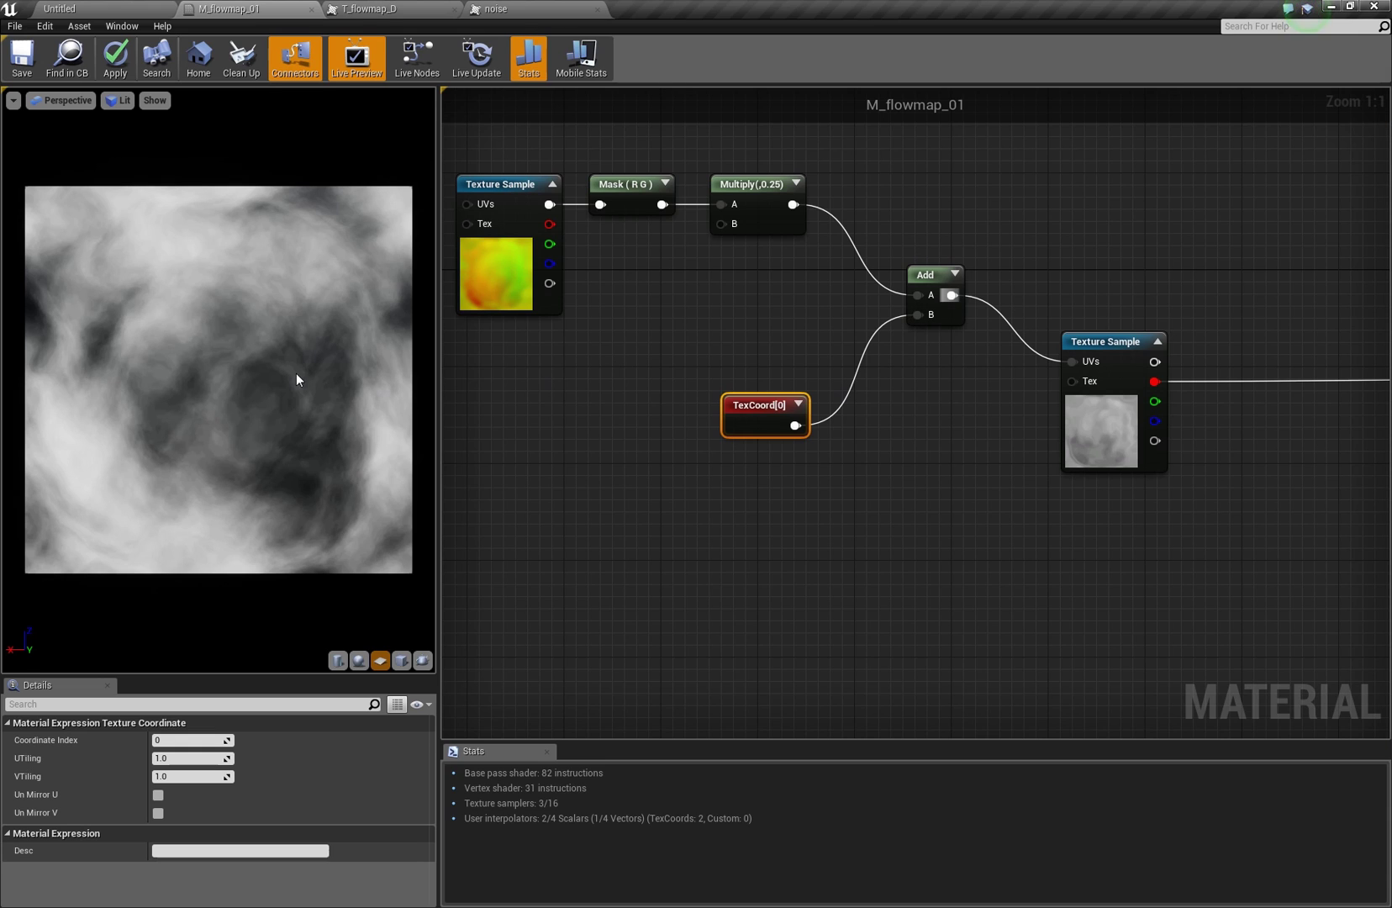
pyautogui.moveTo(772, 424); pyautogui.dragTo(854, 408)
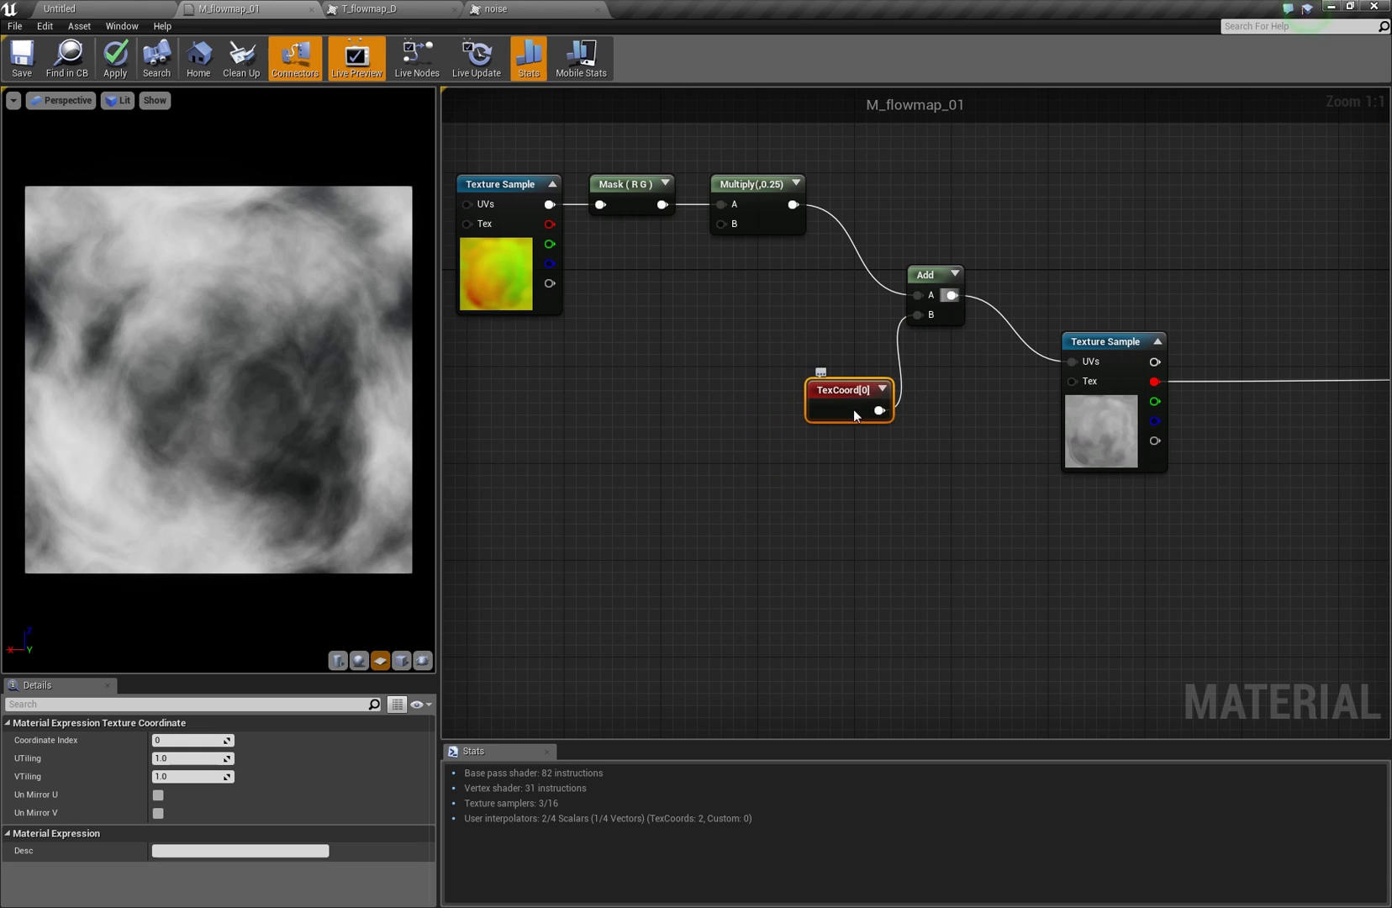
# Move the flow map node chain away from the Add node and align Add and TexCoord beside the noise sample
pyautogui.moveTo(662, 359); pyautogui.dragTo(903, 382, button='right')
pyautogui.scroll(-2, 902, 383)
pyautogui.moveTo(732, 200); pyautogui.dragTo(780, 252)
pyautogui.click(918, 360)
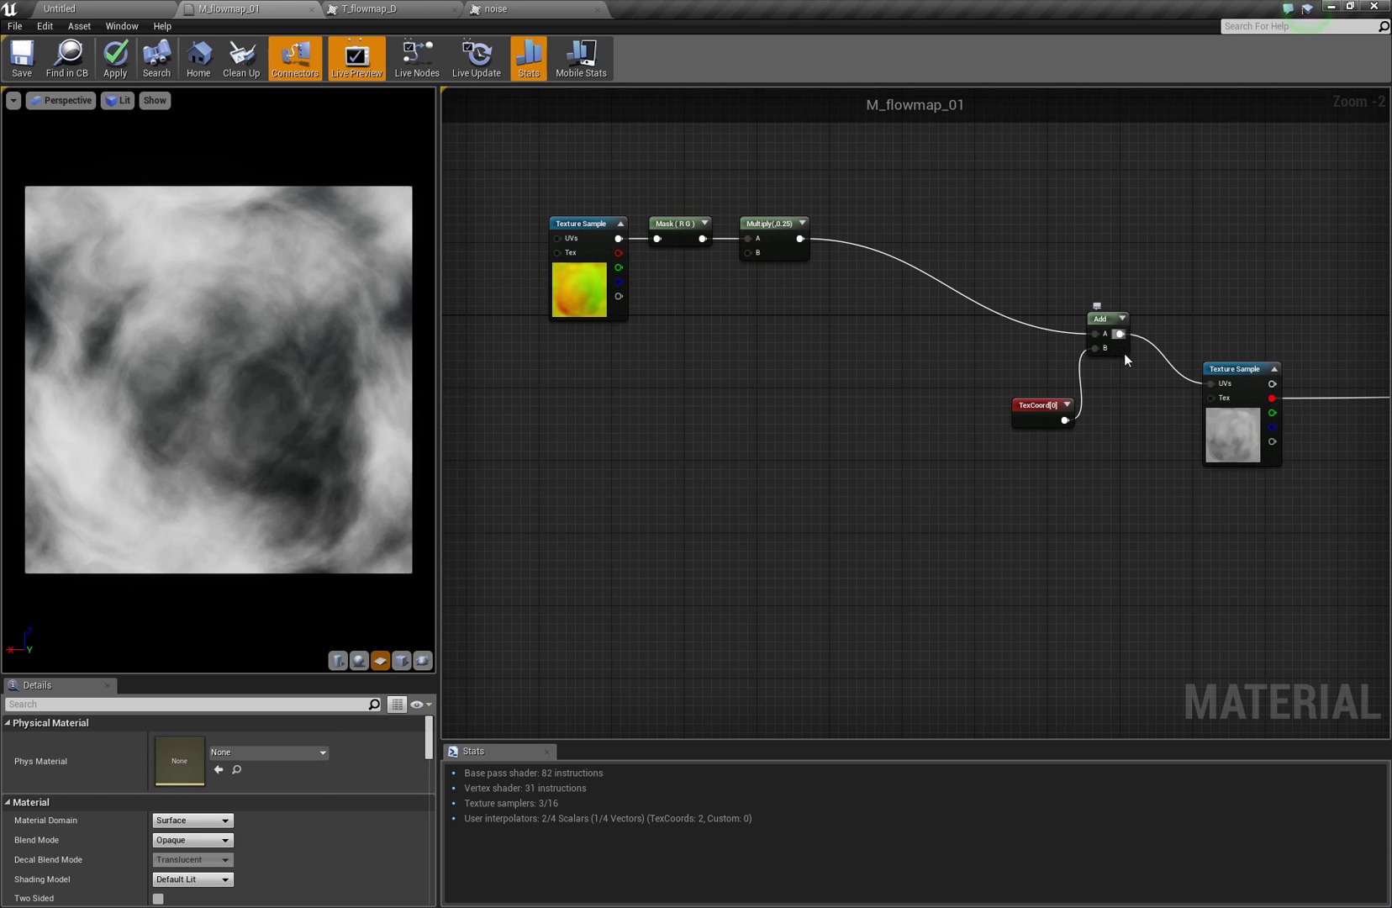
pyautogui.moveTo(1123, 353); pyautogui.dragTo(1139, 402)
pyautogui.moveTo(1037, 426); pyautogui.dragTo(1019, 443)
pyautogui.click(911, 378)
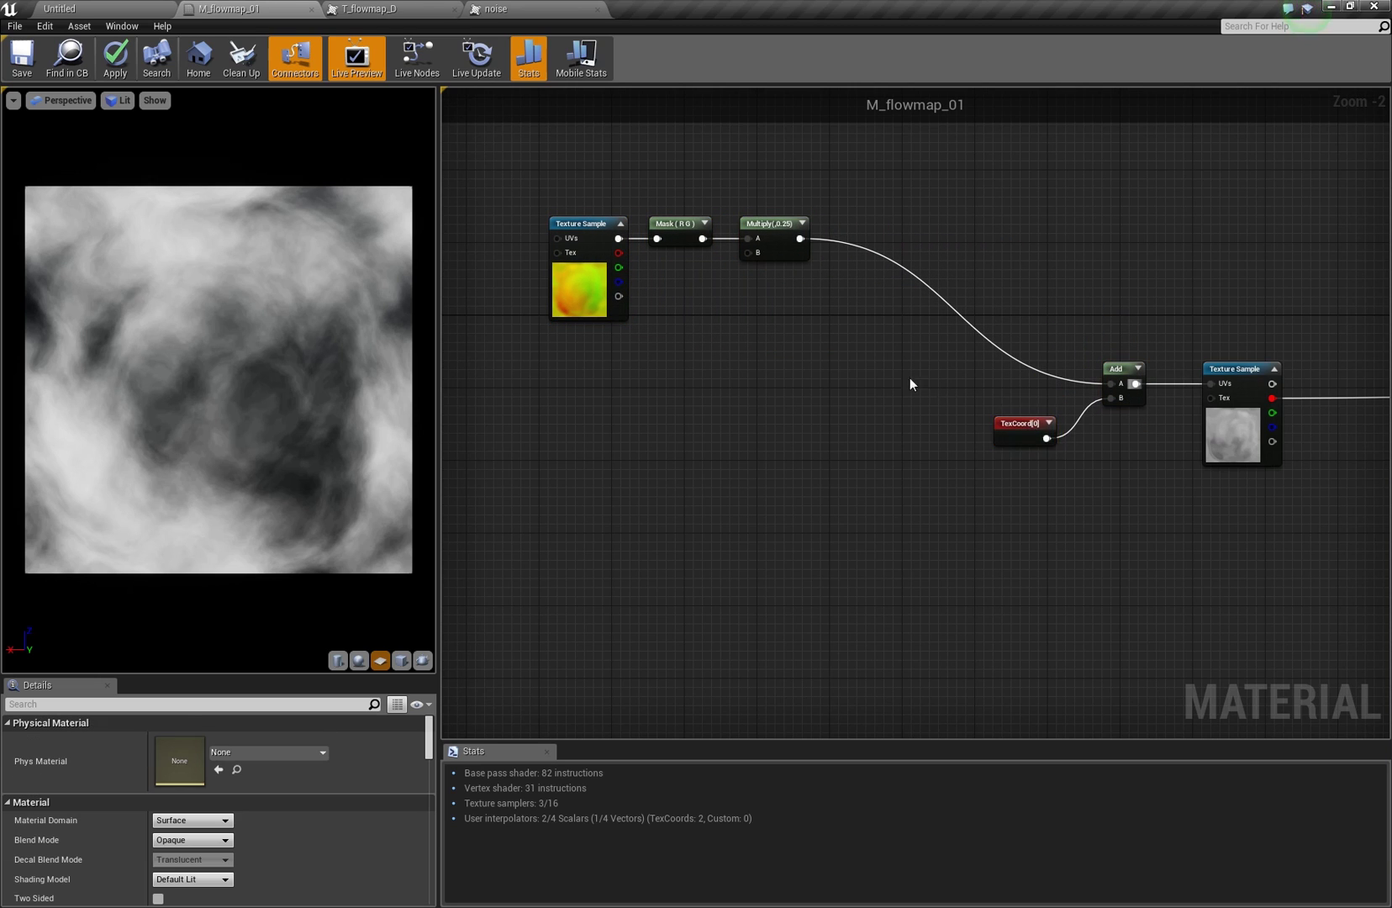
# Spread the flow map Texture Sample and RG Mask away from the Multiply node to open a gap between them
pyautogui.moveTo(726, 319); pyautogui.dragTo(809, 339, button='right')
pyautogui.scroll(1, 809, 340)
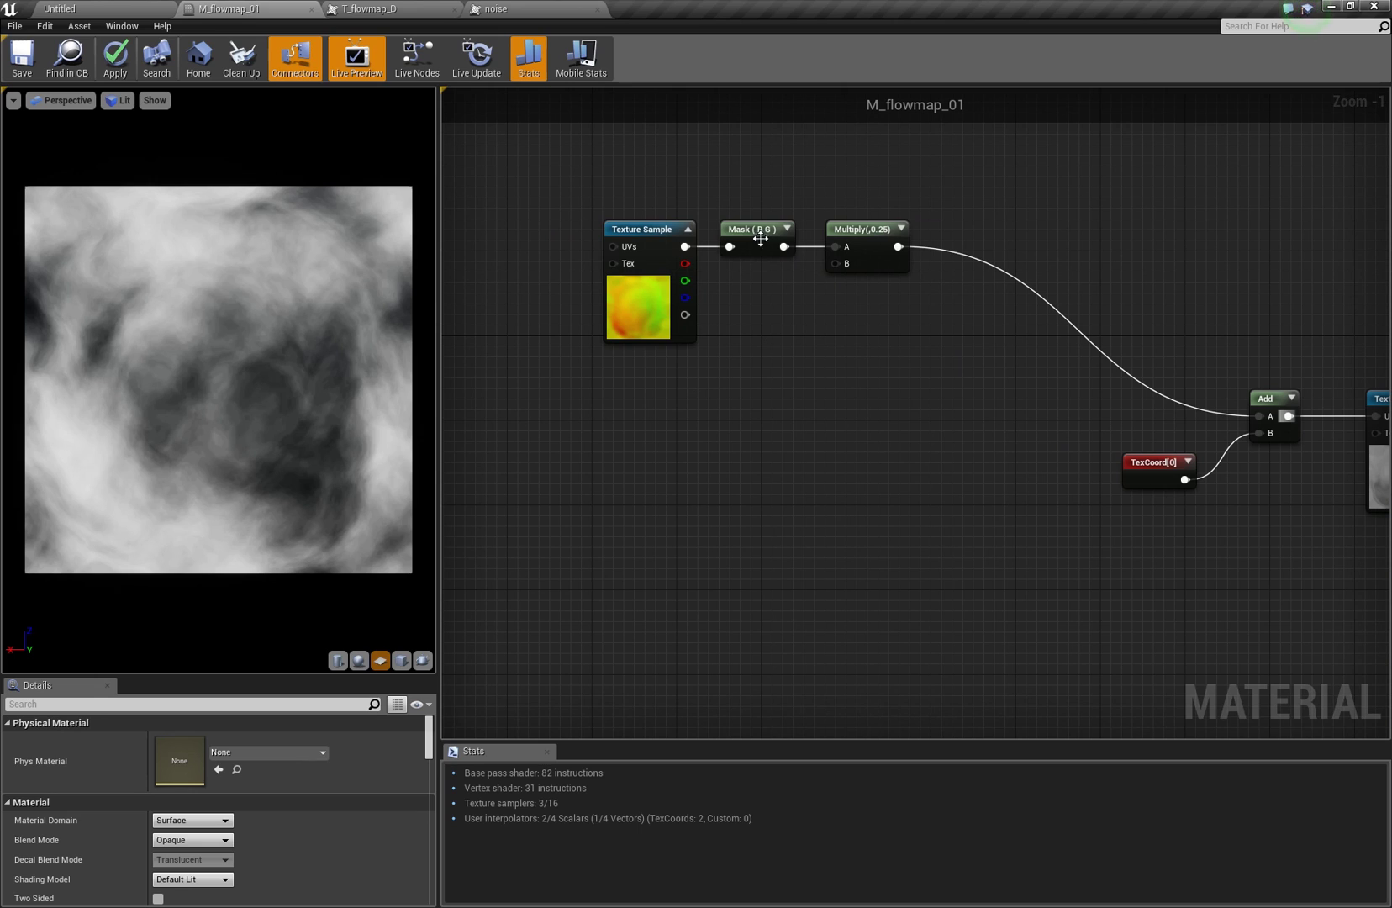
pyautogui.moveTo(757, 199); pyautogui.dragTo(642, 265)
pyautogui.moveTo(748, 226); pyautogui.dragTo(585, 233)
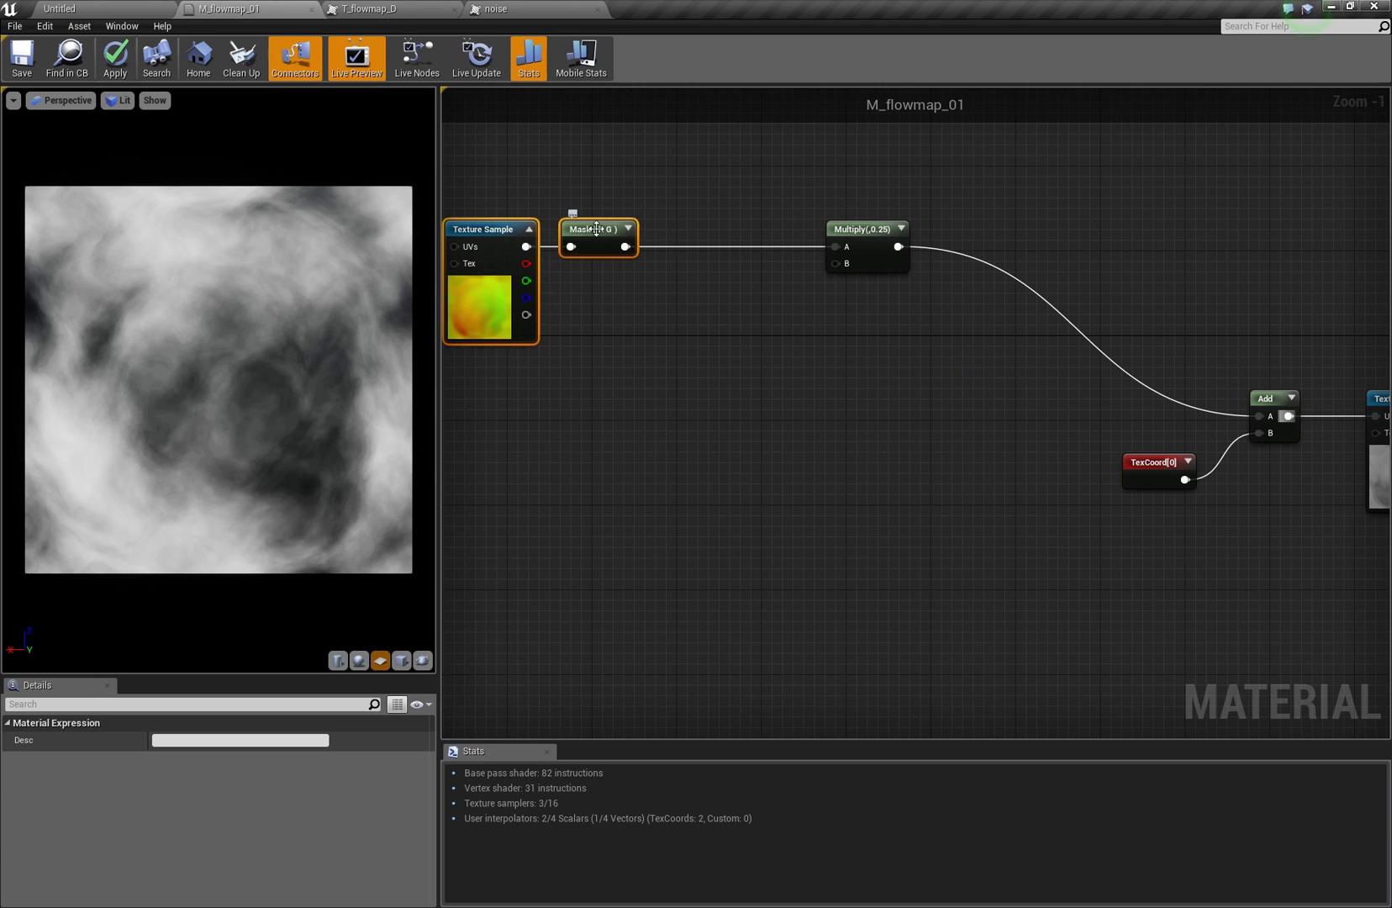
pyautogui.click(621, 304)
pyautogui.moveTo(622, 306); pyautogui.dragTo(737, 304, button='right')
pyautogui.click(617, 329)
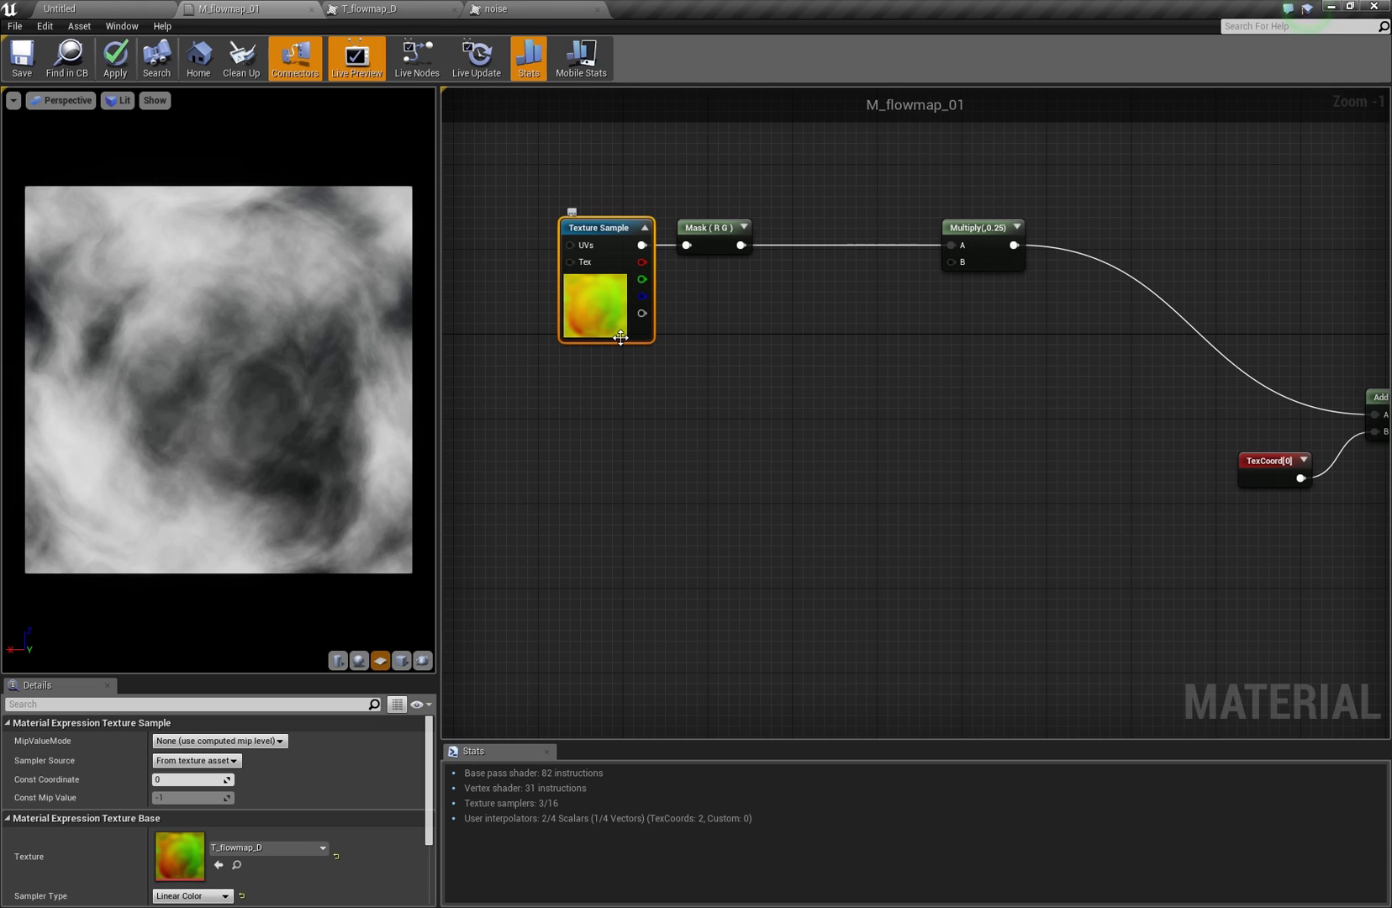
pyautogui.moveTo(751, 319); pyautogui.dragTo(699, 316, button='right')
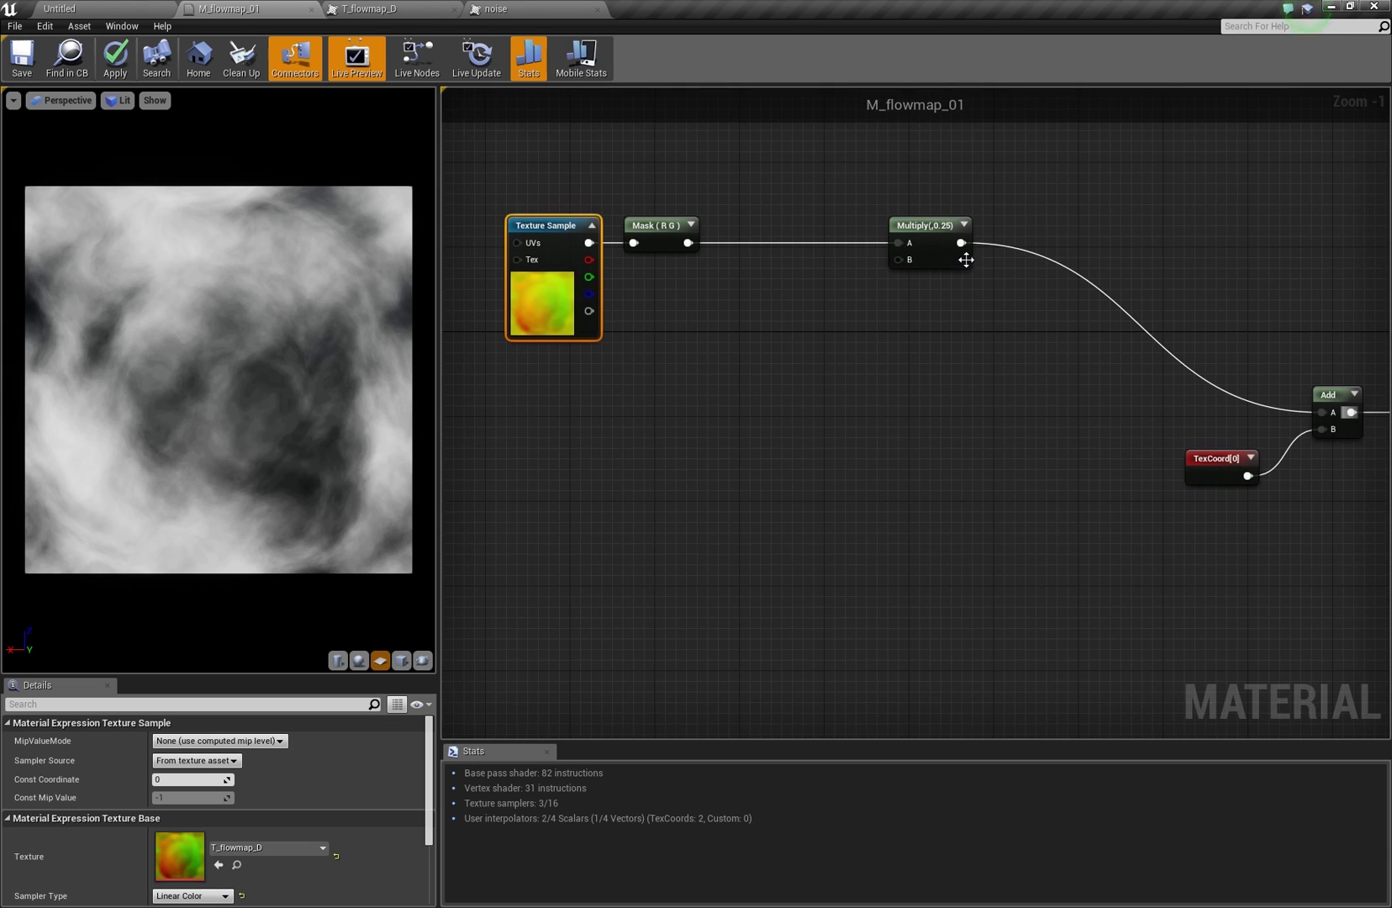
pyautogui.moveTo(947, 259); pyautogui.dragTo(979, 260)
pyautogui.click(885, 316)
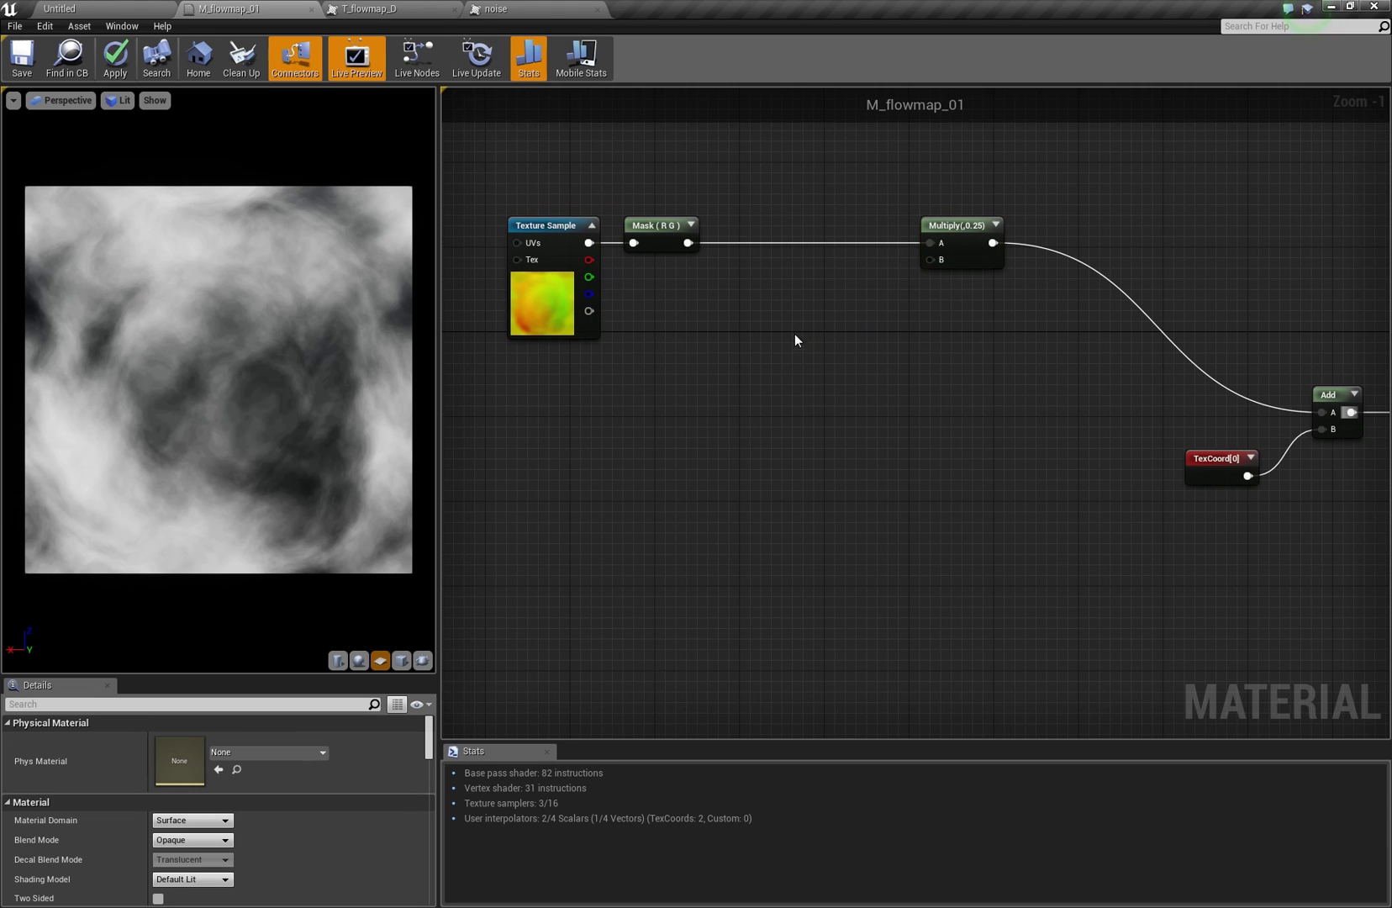
pyautogui.moveTo(747, 318); pyautogui.dragTo(706, 325, button='right')
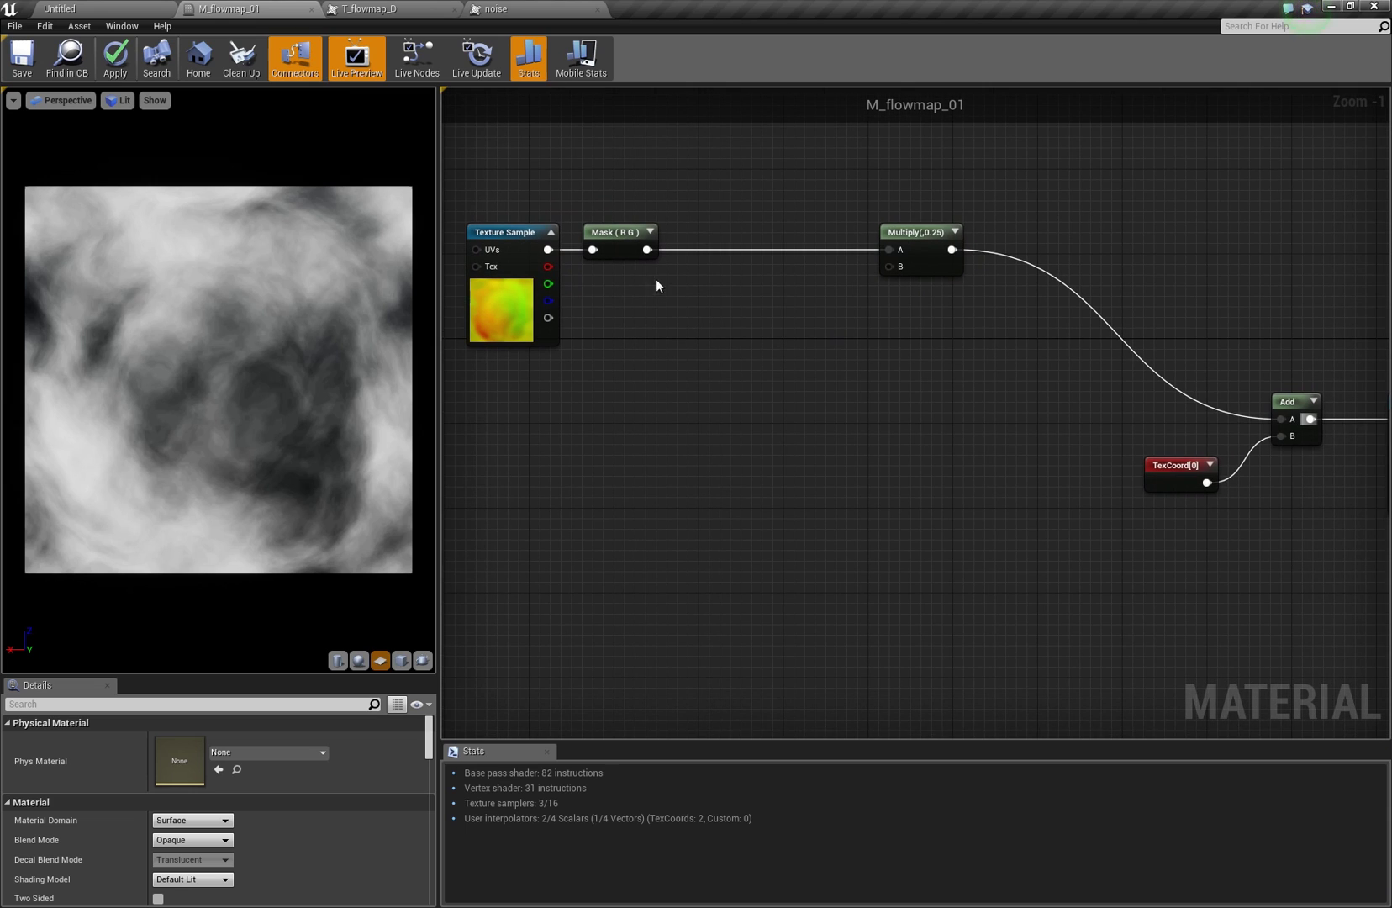
# Insert a ConstantBiasScale node between the RG Mask and the Multiply node
pyautogui.moveTo(644, 251); pyautogui.dragTo(889, 249)
pyautogui.write('bias')
pyautogui.press('Return')
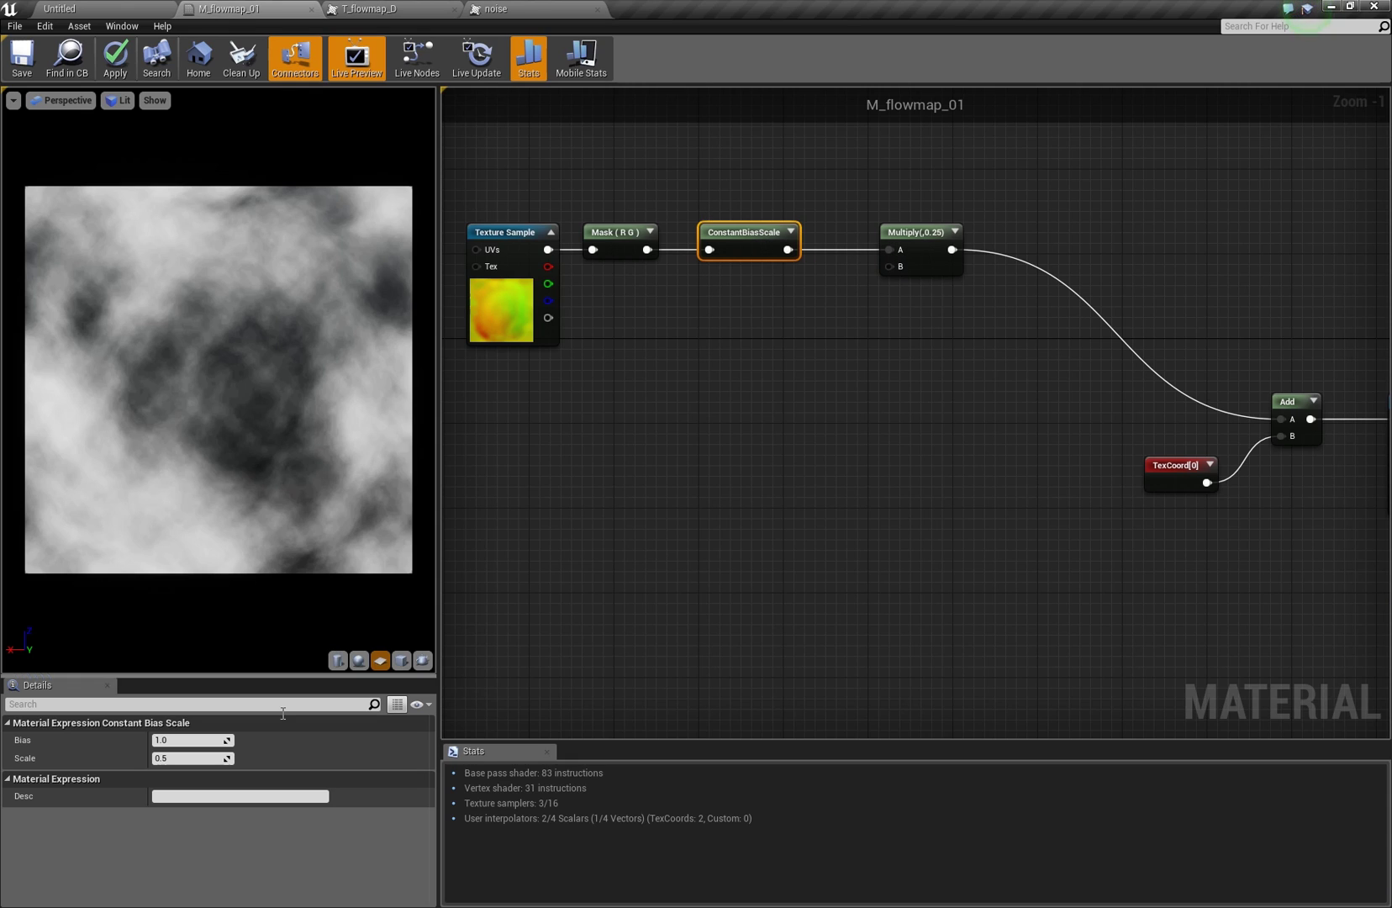
# Set the ConstantBiasScale node's Bias to -0.5 and its Scale to 2
pyautogui.click(206, 738)
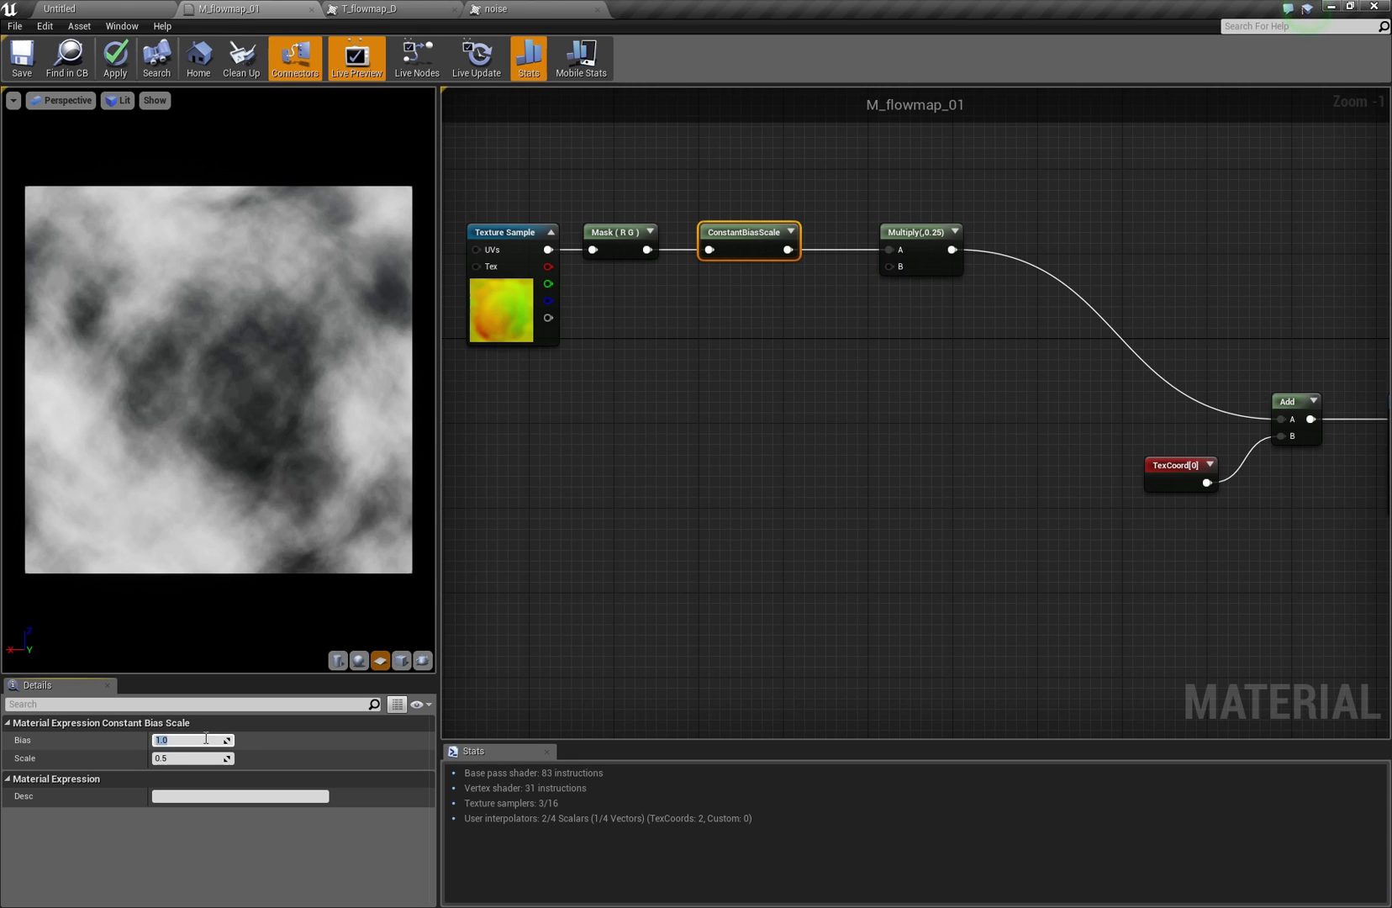
pyautogui.write('-0.5')
pyautogui.press('Return')
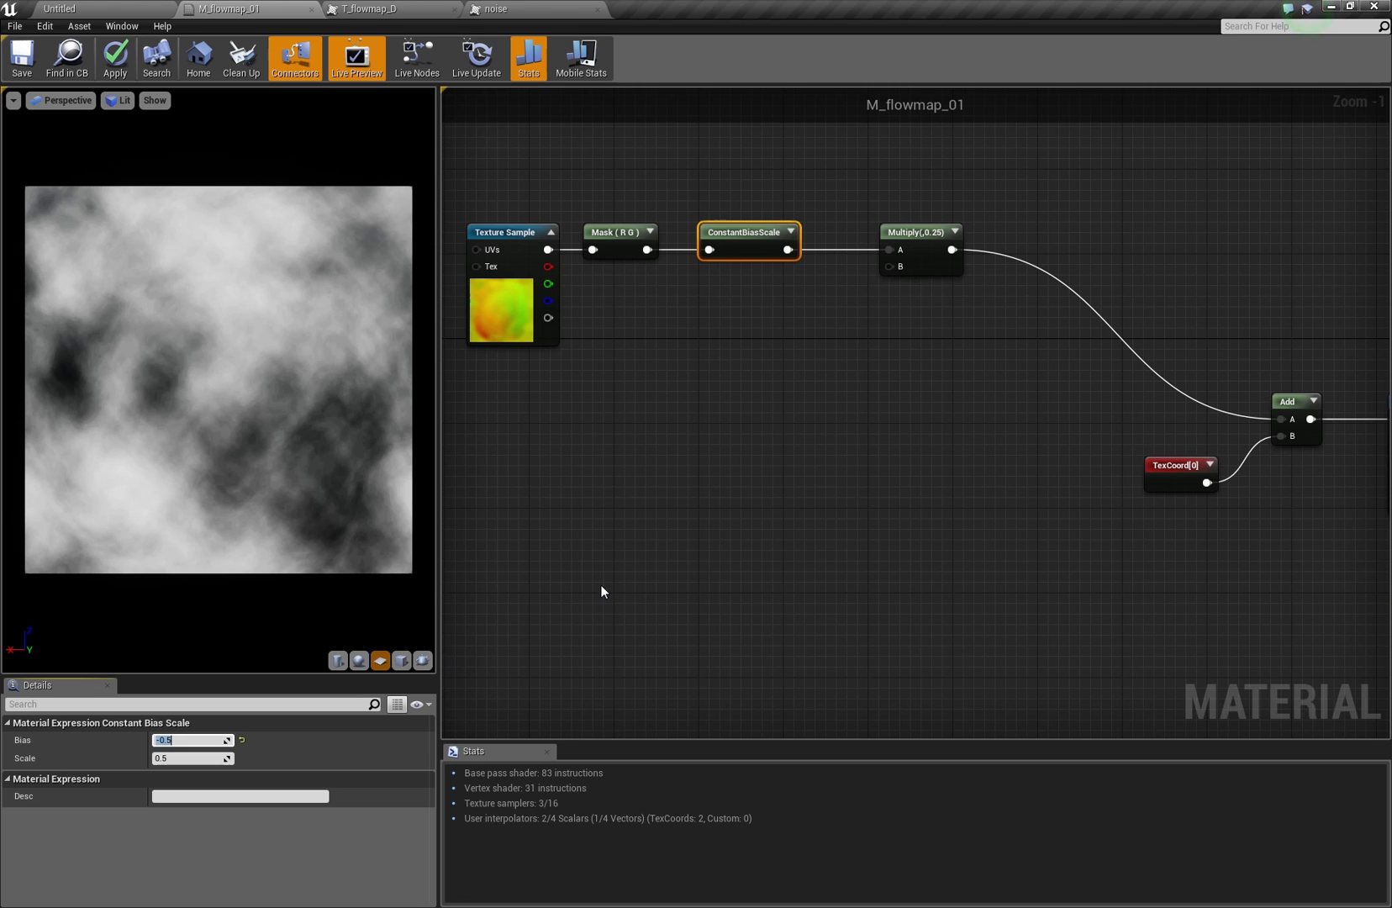
pyautogui.click(192, 756)
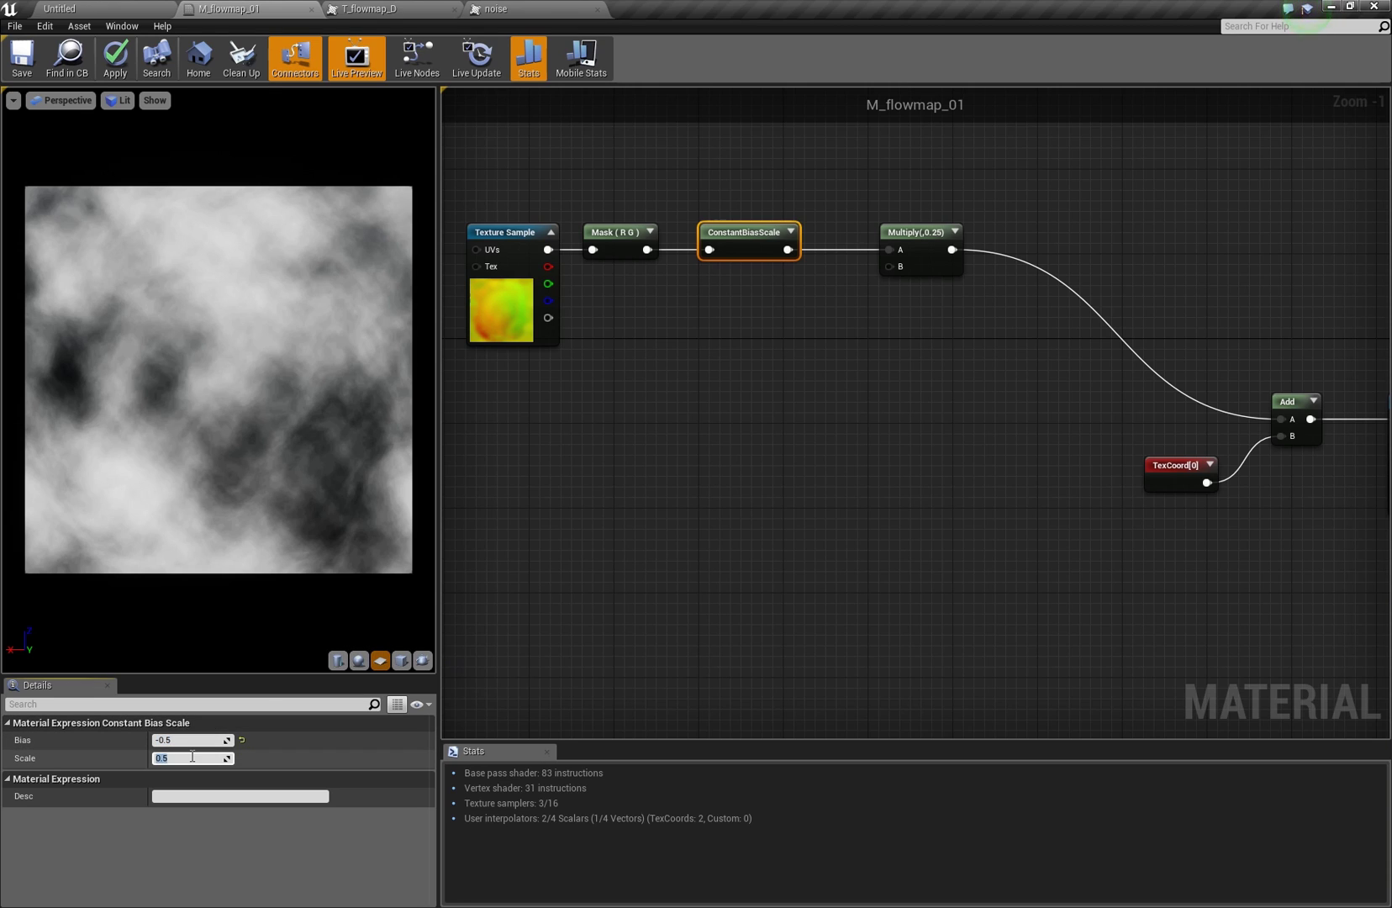
pyautogui.write('2')
pyautogui.press('Return')
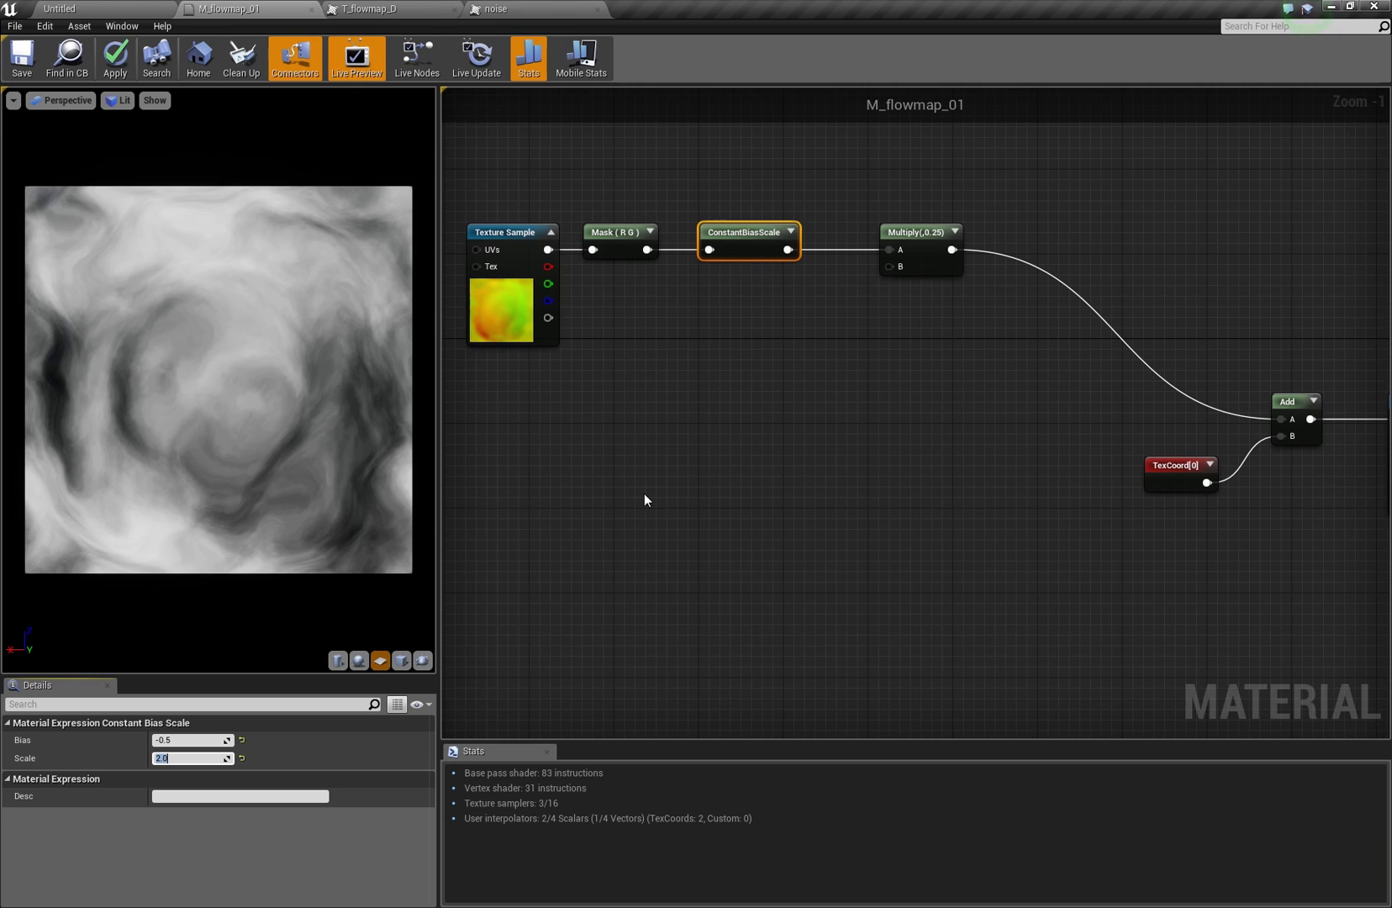
# Move the Multiply node slightly closer to the ConstantBiasScale node
pyautogui.click(746, 295)
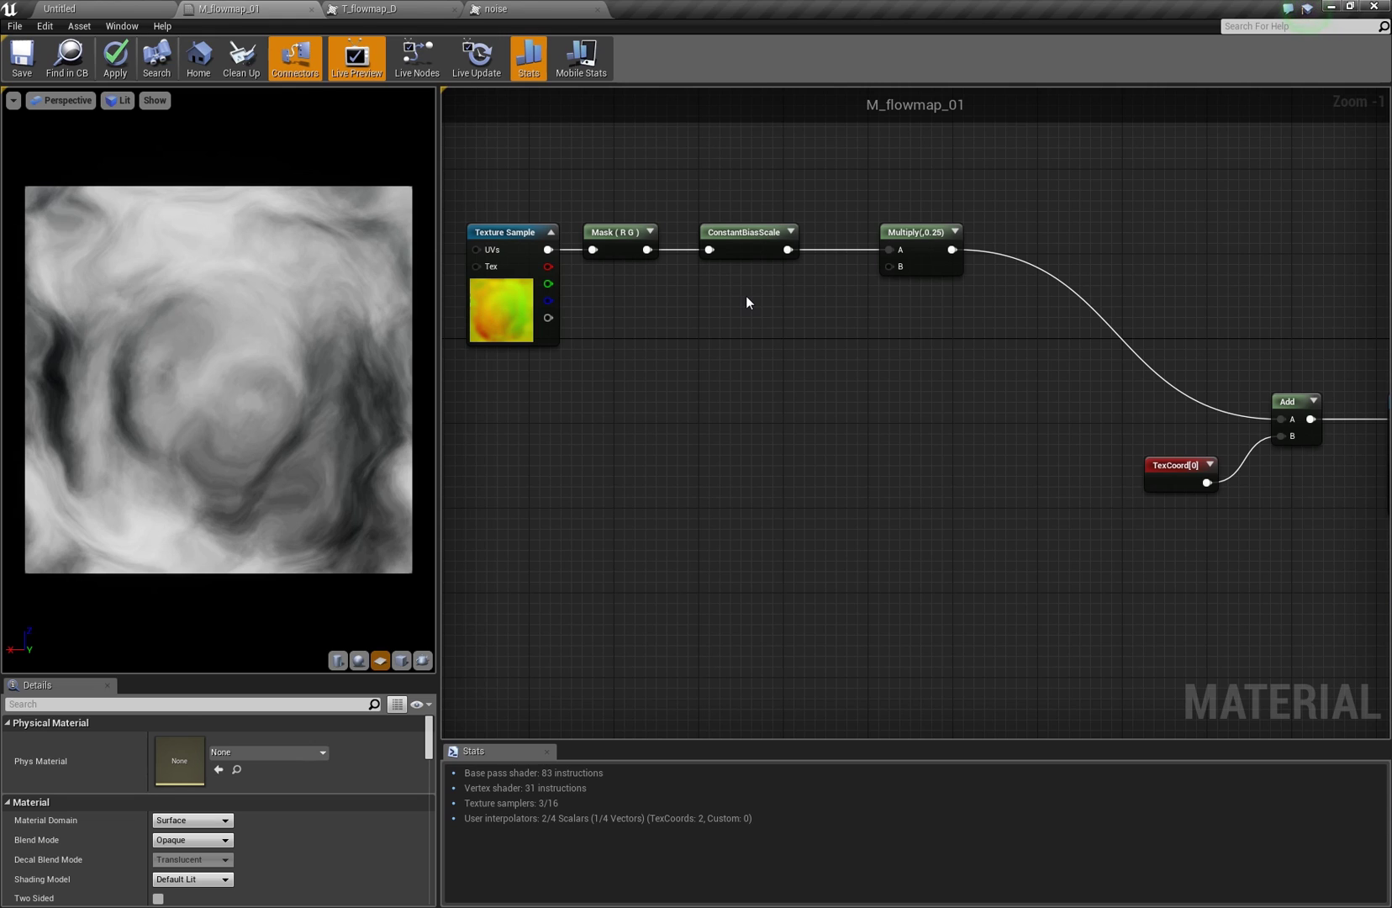
pyautogui.click(748, 249)
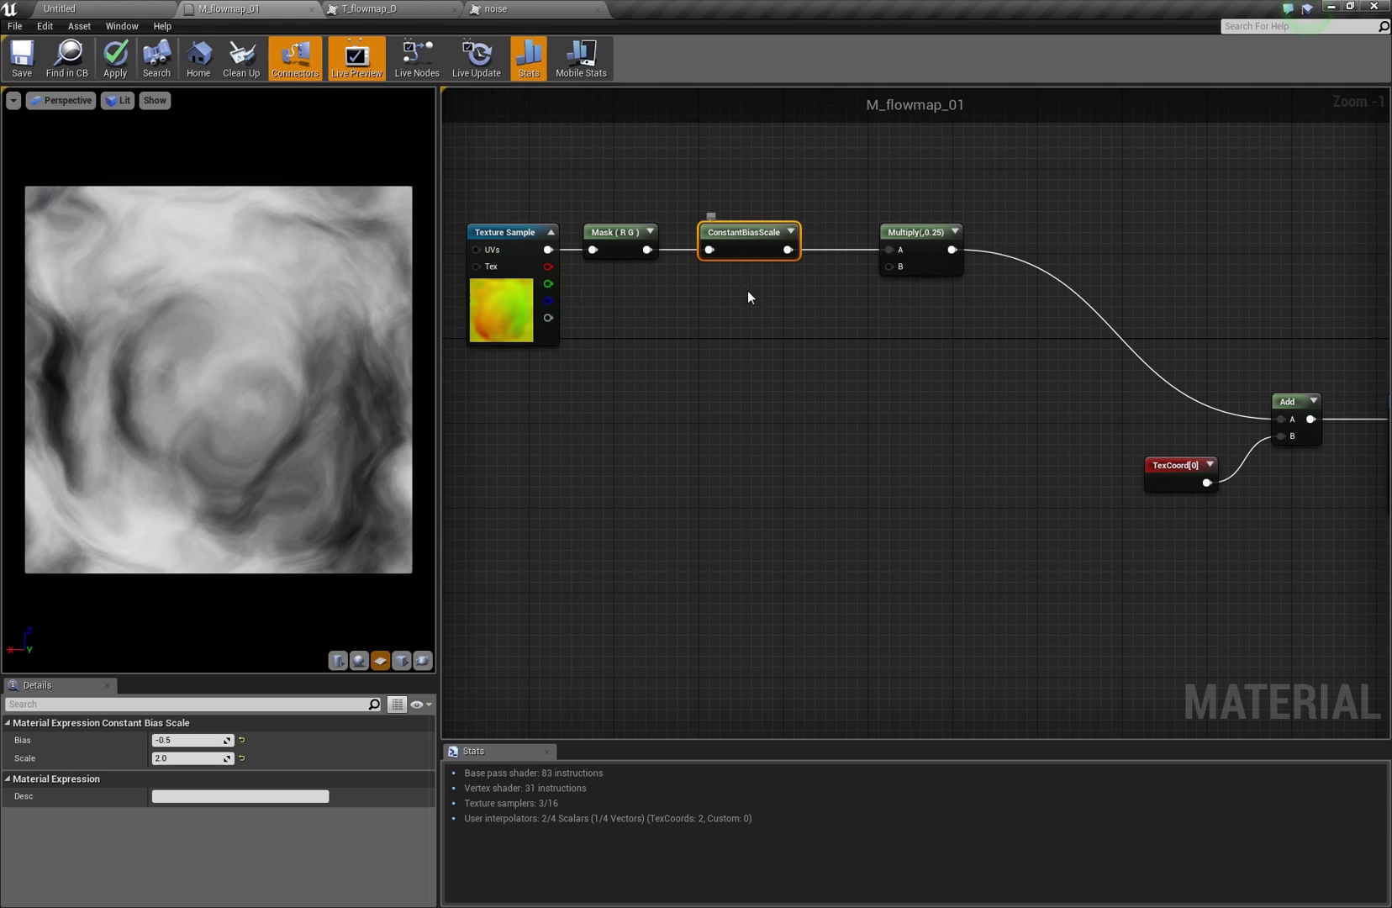
pyautogui.moveTo(933, 267); pyautogui.dragTo(912, 277)
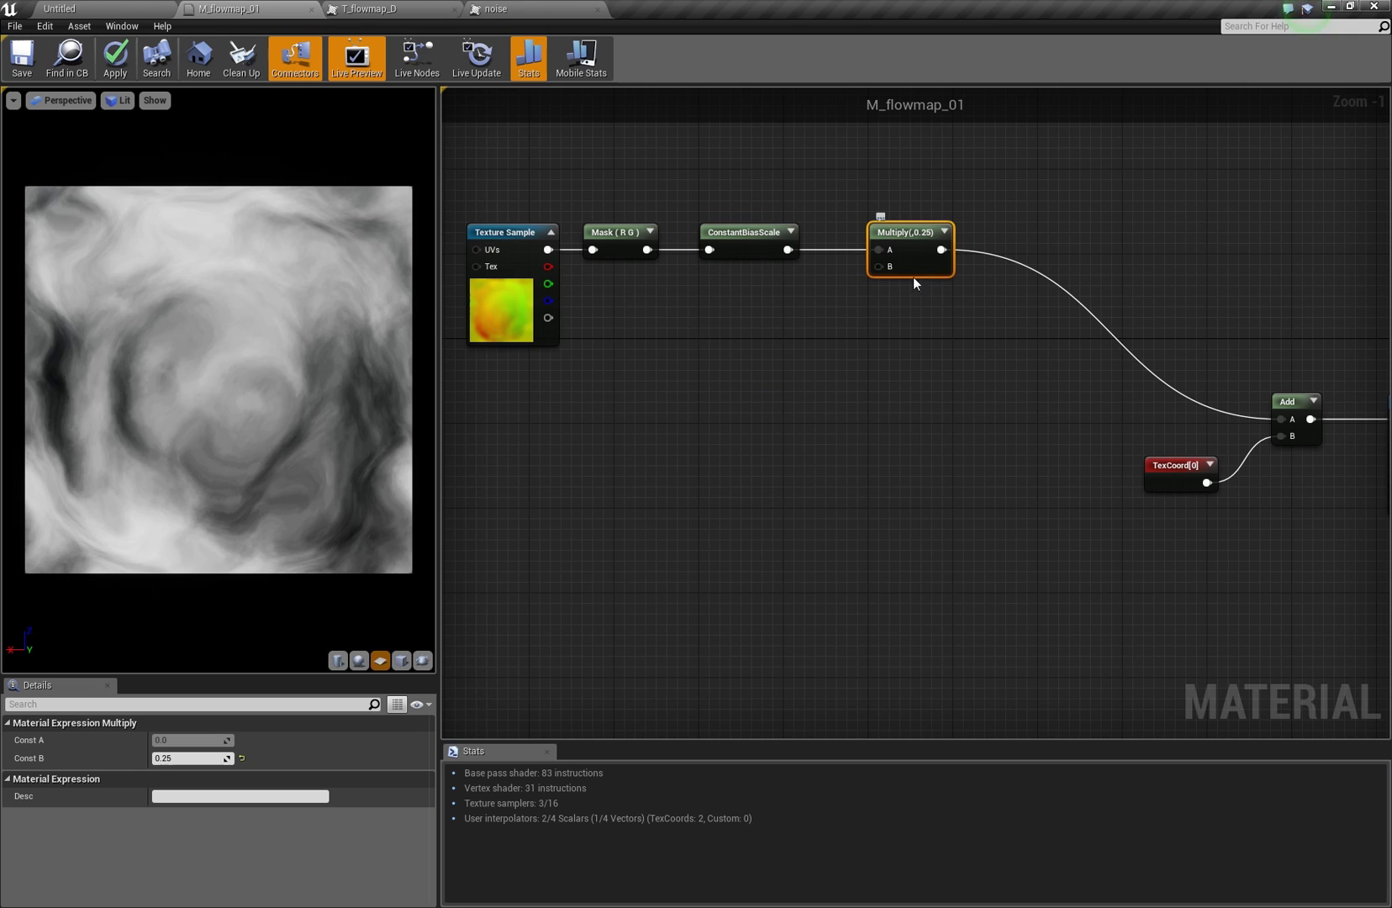
# Try wiring the RG Mask straight into the 0.25 Multiply node, bypassing ConstantBiasScale, and restore the original connection
pyautogui.click(532, 420)
pyautogui.moveTo(719, 252); pyautogui.dragTo(719, 210)
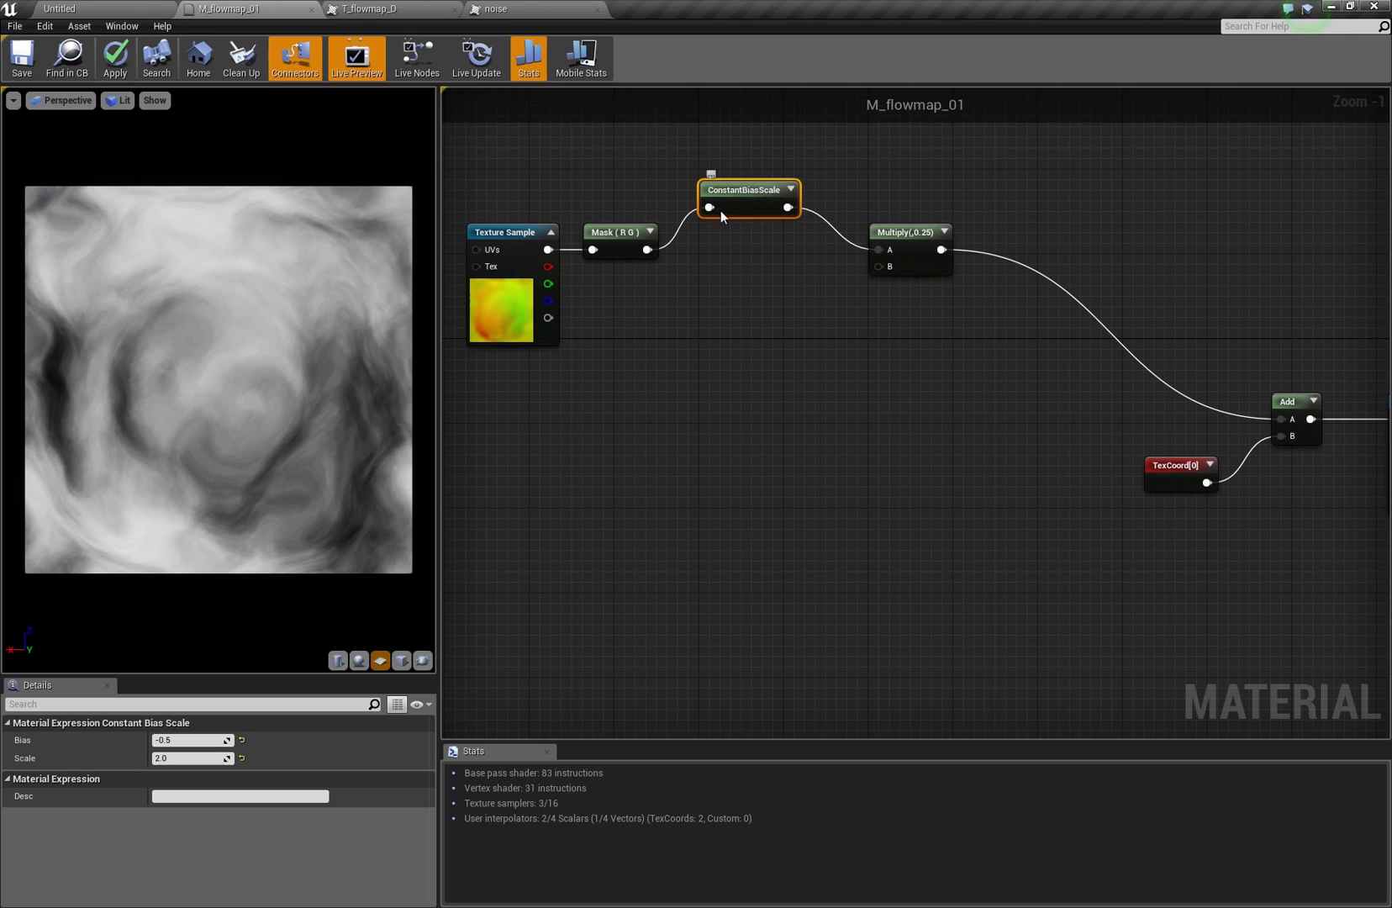
pyautogui.moveTo(650, 251); pyautogui.dragTo(878, 249)
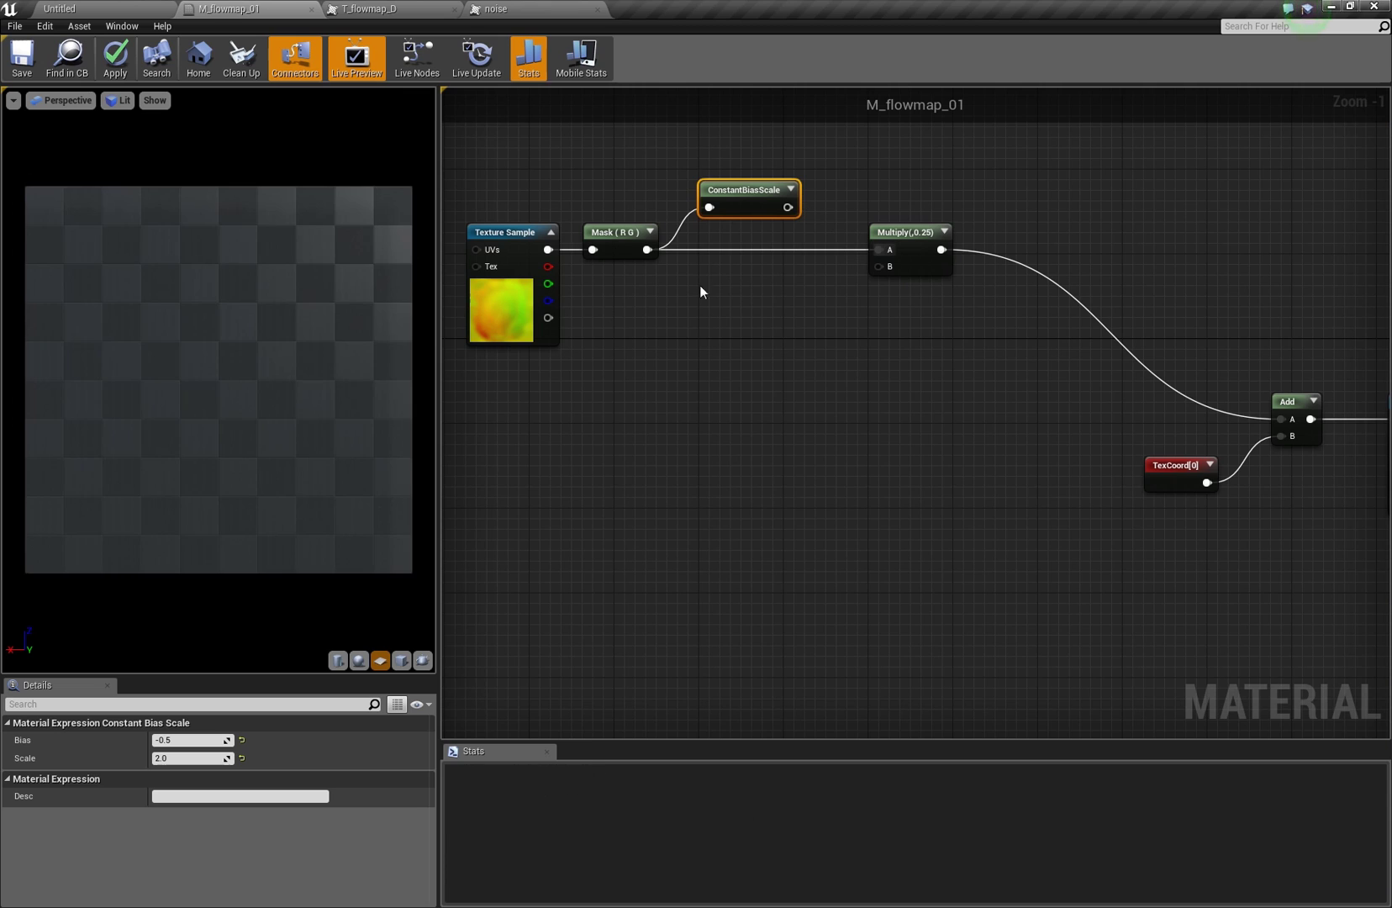
pyautogui.moveTo(787, 207); pyautogui.dragTo(881, 250)
pyautogui.moveTo(754, 215); pyautogui.dragTo(751, 250)
pyautogui.click(718, 336)
pyautogui.moveTo(714, 431); pyautogui.dragTo(727, 417, button='right')
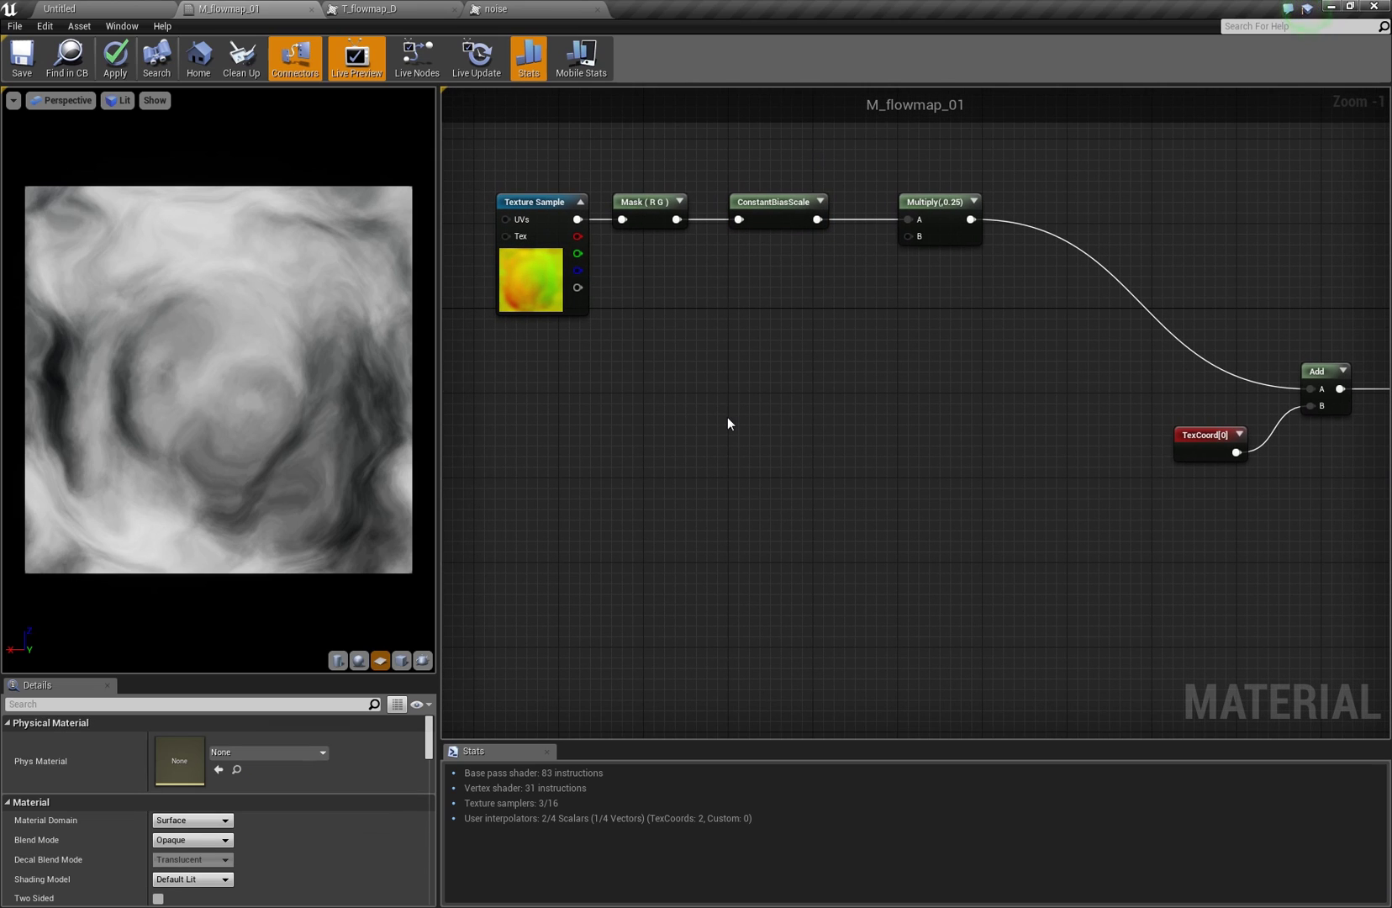
# Open the T_flowmap_D texture, clear its property filter to review the compression and sRGB settings, and return to M_flowmap_01
pyautogui.doubleClick(518, 304)
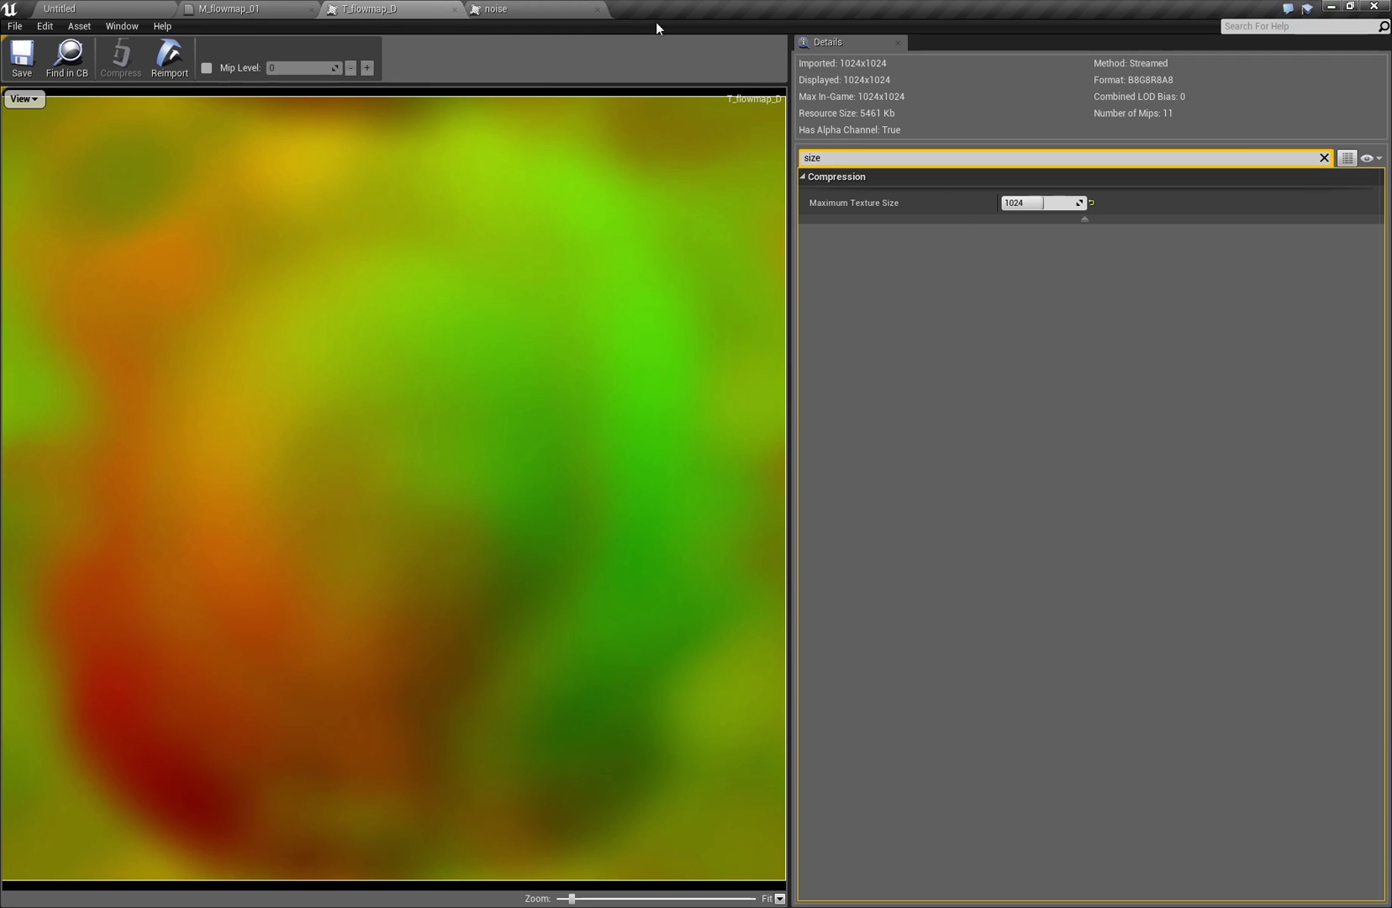
pyautogui.click(1324, 157)
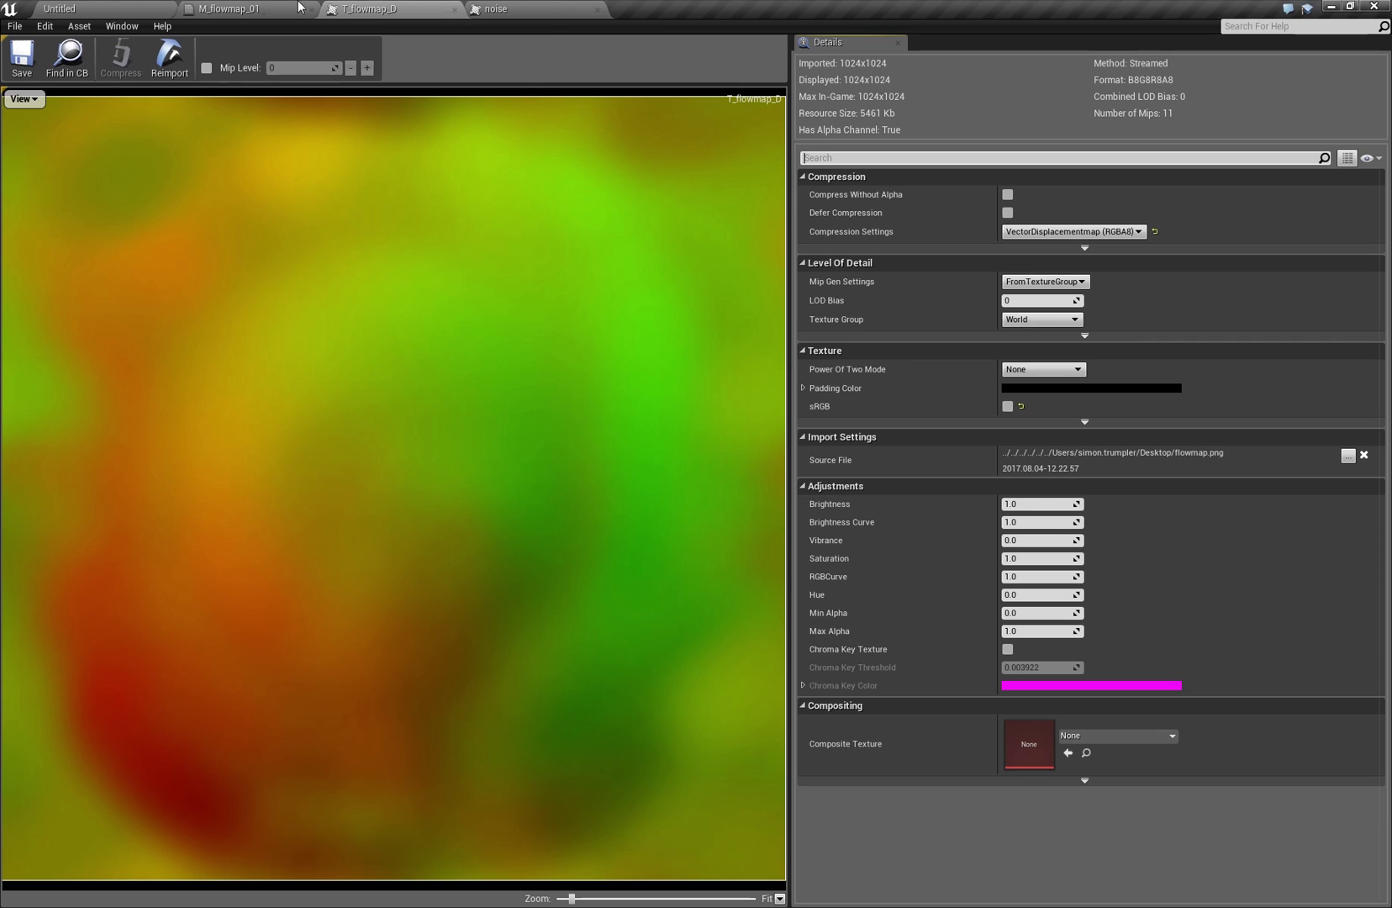
pyautogui.click(142, 7)
pyautogui.click(368, 5)
pyautogui.click(228, 5)
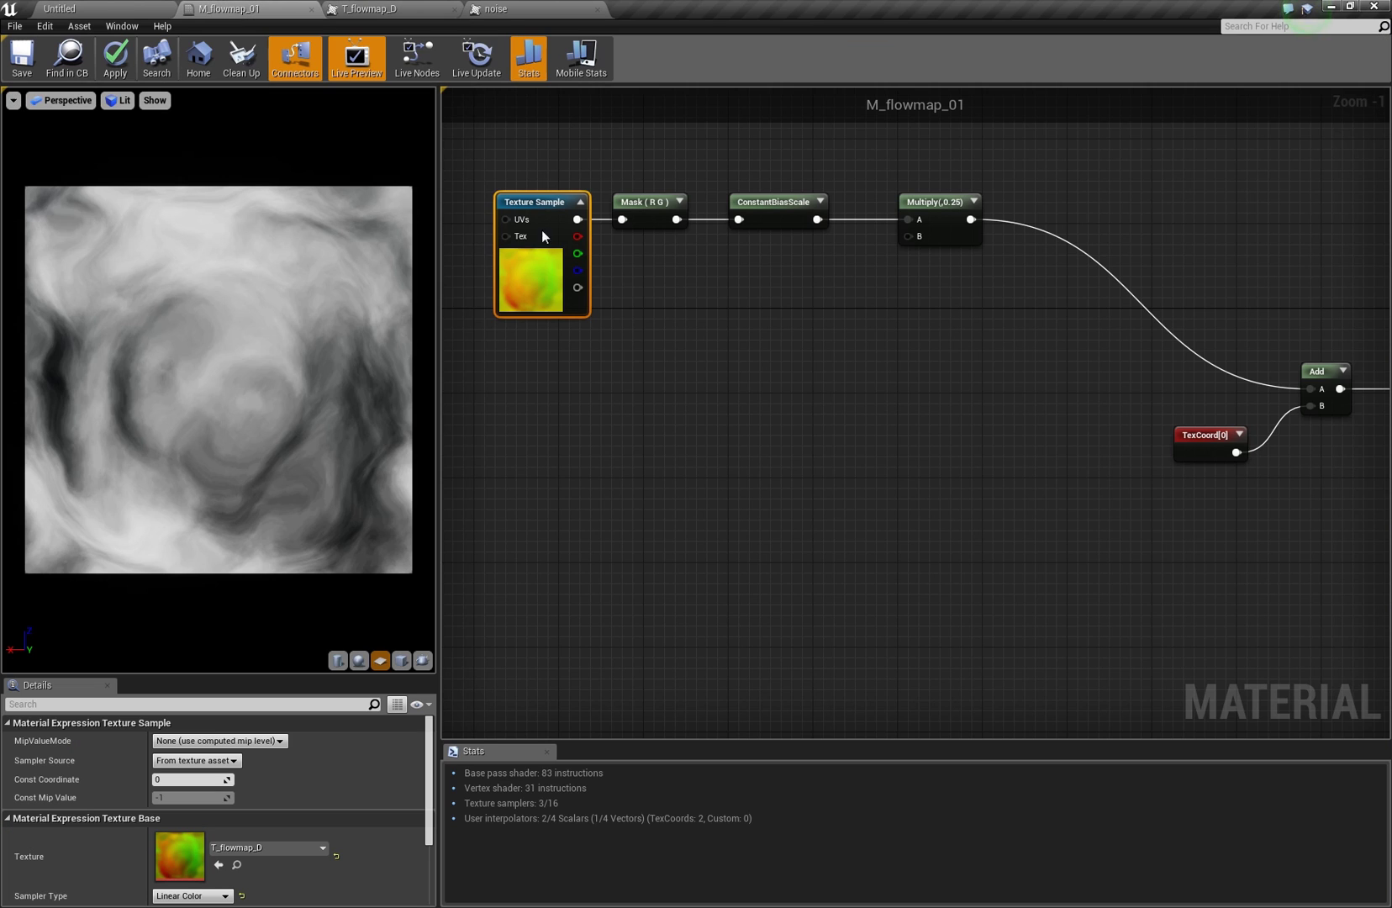
# Bring the T_flowmap_N Texture Sample across the graph and place it directly below the T_flowmap_D sample
pyautogui.moveTo(947, 387); pyautogui.dragTo(580, 357, button='right')
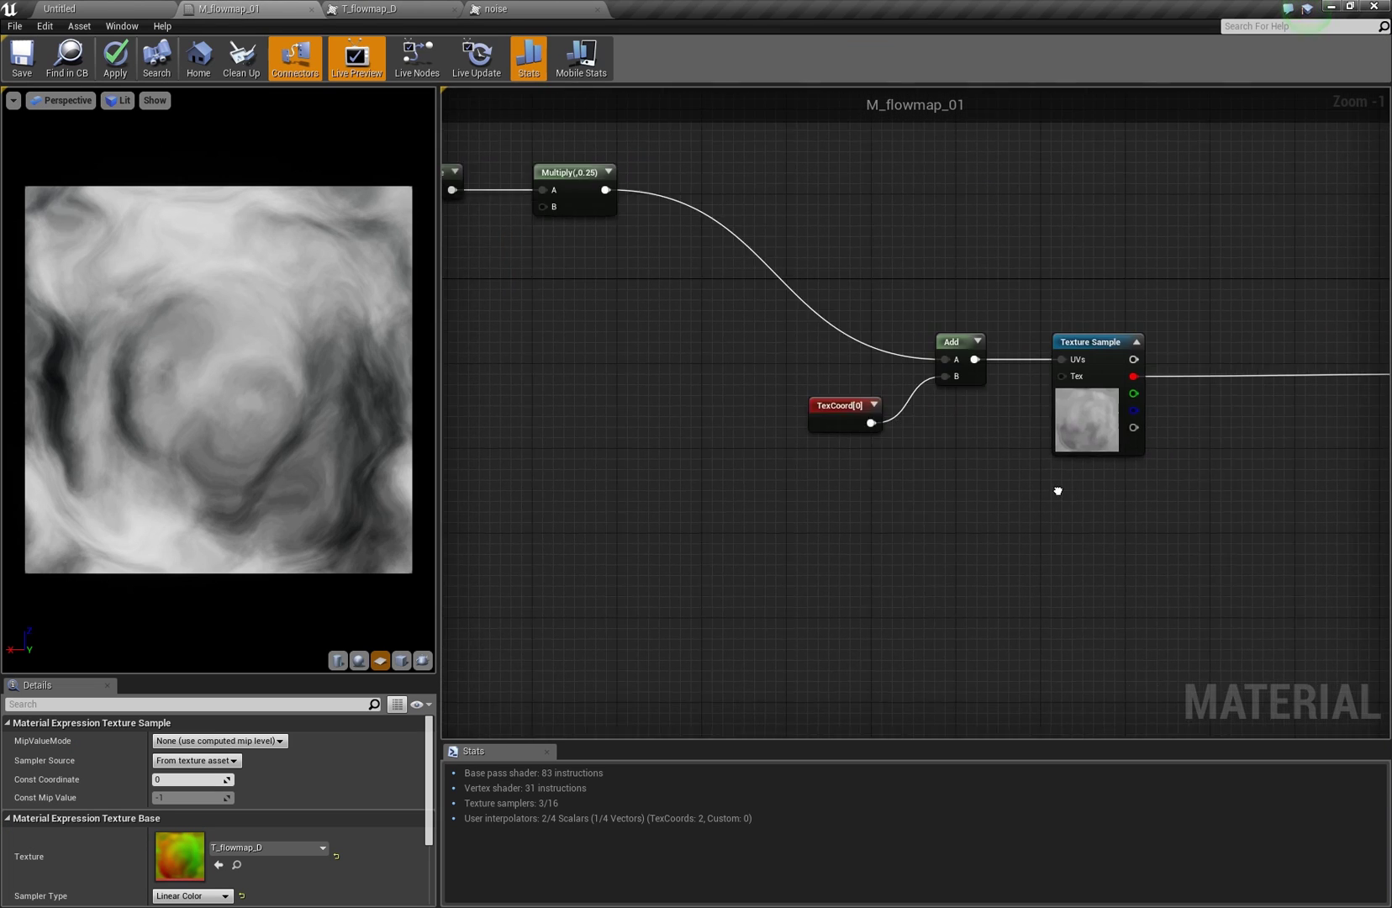
pyautogui.moveTo(1057, 491); pyautogui.dragTo(672, 373, button='right')
pyautogui.moveTo(1353, 406)
pyautogui.mouseDown(button='right')
pyautogui.moveTo(1121, 434)
pyautogui.moveTo(791, 437)
pyautogui.mouseUp(button='right')
pyautogui.moveTo(1227, 203); pyautogui.dragTo(589, 497)
pyautogui.moveTo(628, 520); pyautogui.dragTo(1176, 437, button='right')
pyautogui.moveTo(1116, 464); pyautogui.dragTo(568, 474)
pyautogui.moveTo(580, 387); pyautogui.dragTo(1230, 454, button='right')
pyautogui.moveTo(1201, 557); pyautogui.dragTo(592, 325)
pyautogui.moveTo(592, 325); pyautogui.dragTo(811, 463, button='right')
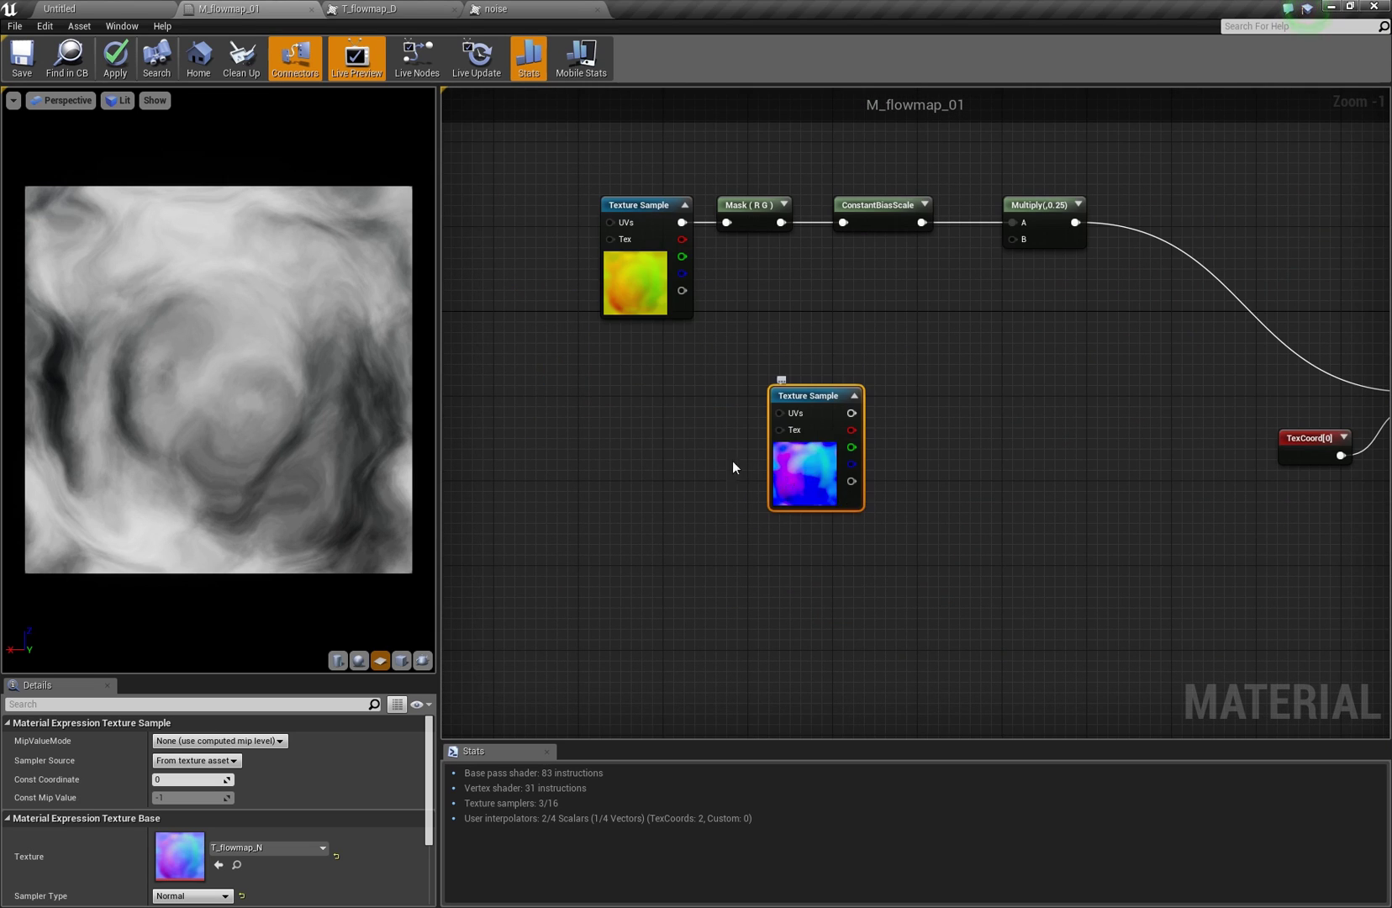
pyautogui.moveTo(808, 485); pyautogui.dragTo(639, 443)
pyautogui.click(787, 392)
pyautogui.moveTo(884, 286); pyautogui.dragTo(786, 274, button='right')
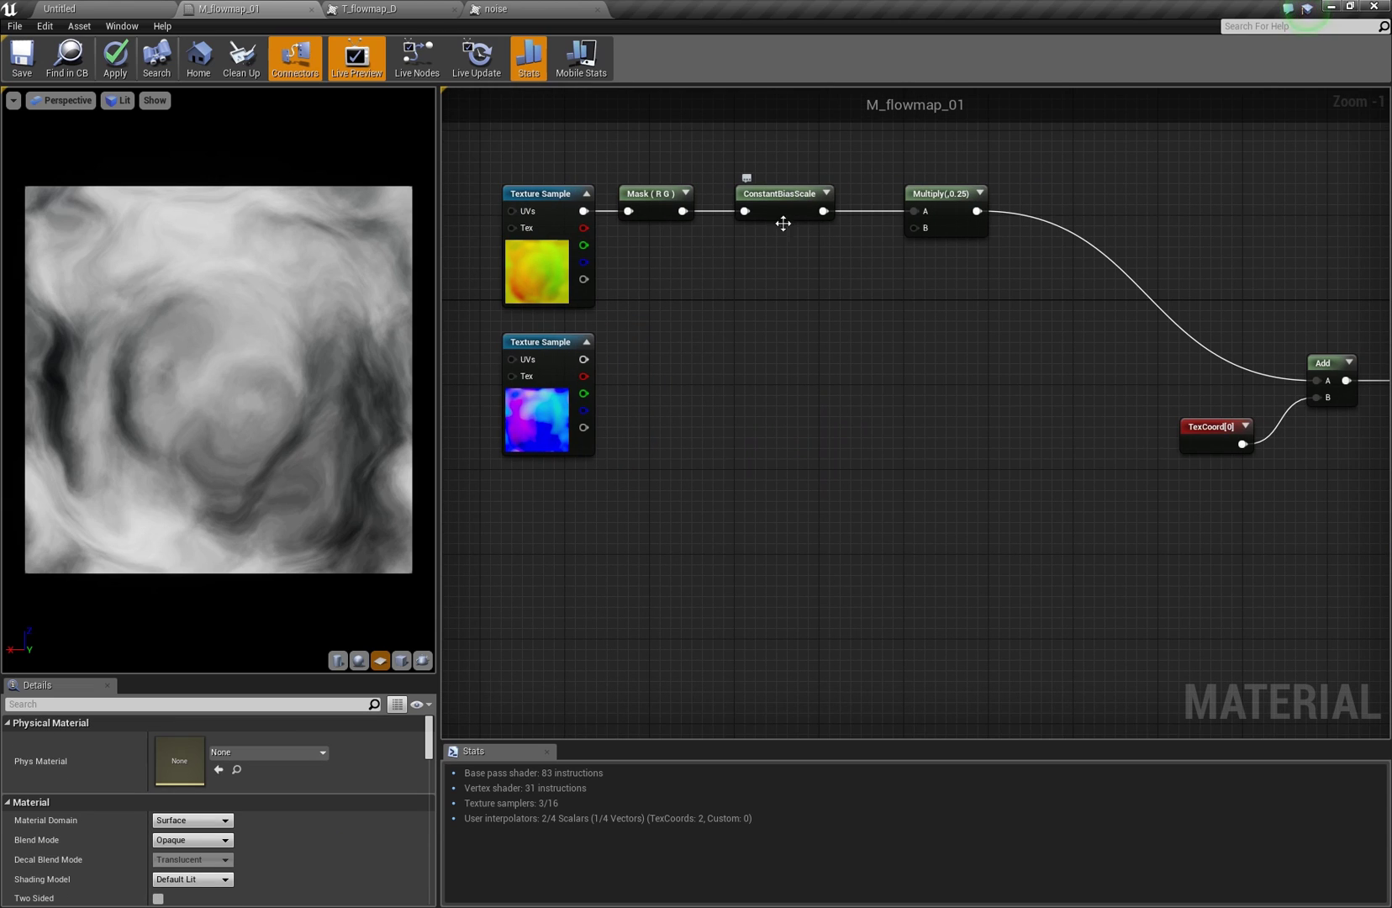
# Add an RG component mask to the T_flowmap_N sample's output and align it beside the sample
pyautogui.moveTo(586, 361); pyautogui.dragTo(623, 362)
pyautogui.write('mask')
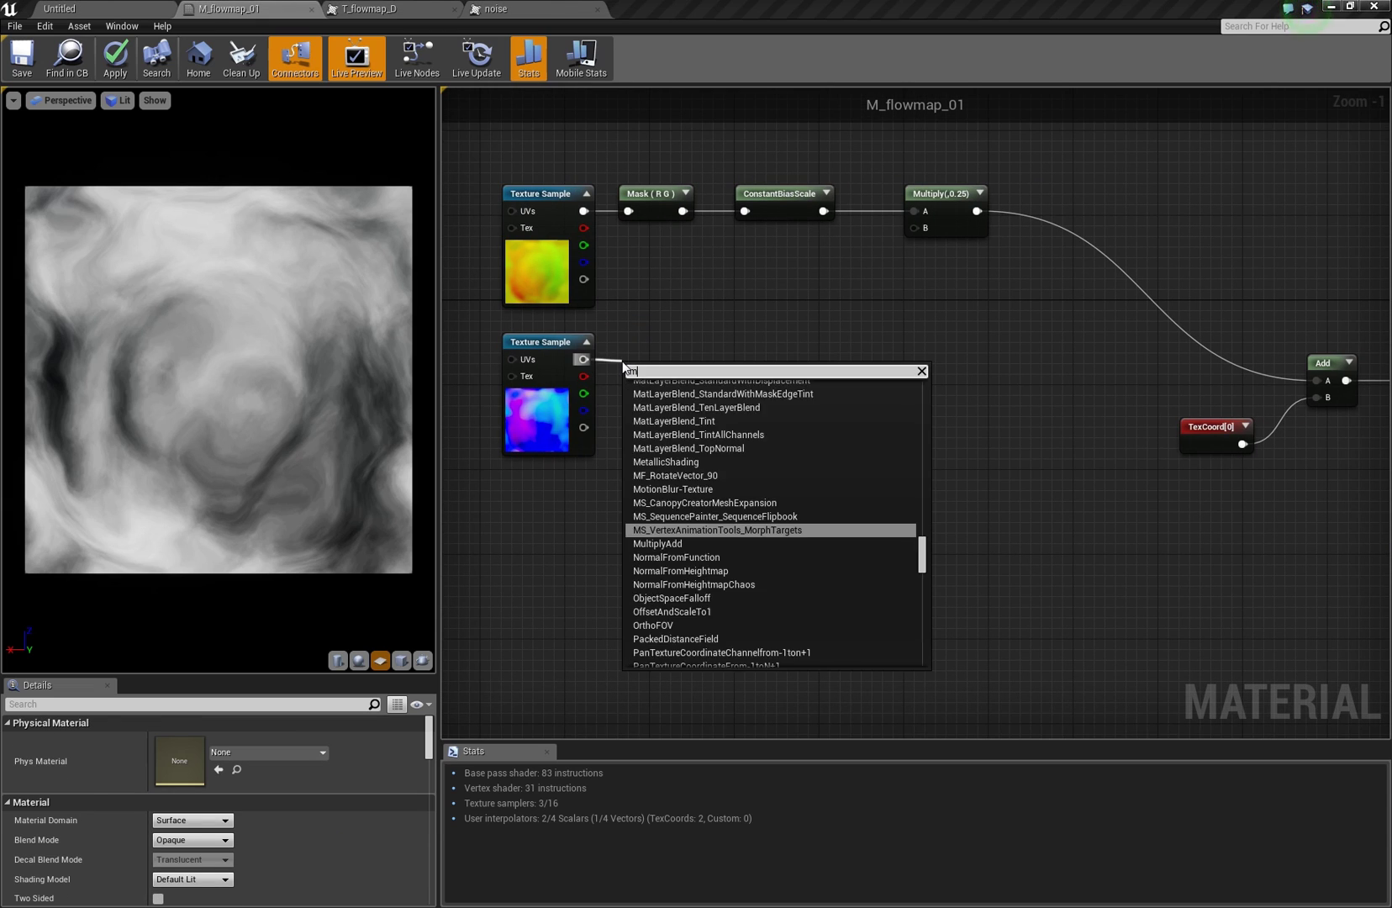
pyautogui.press('Return')
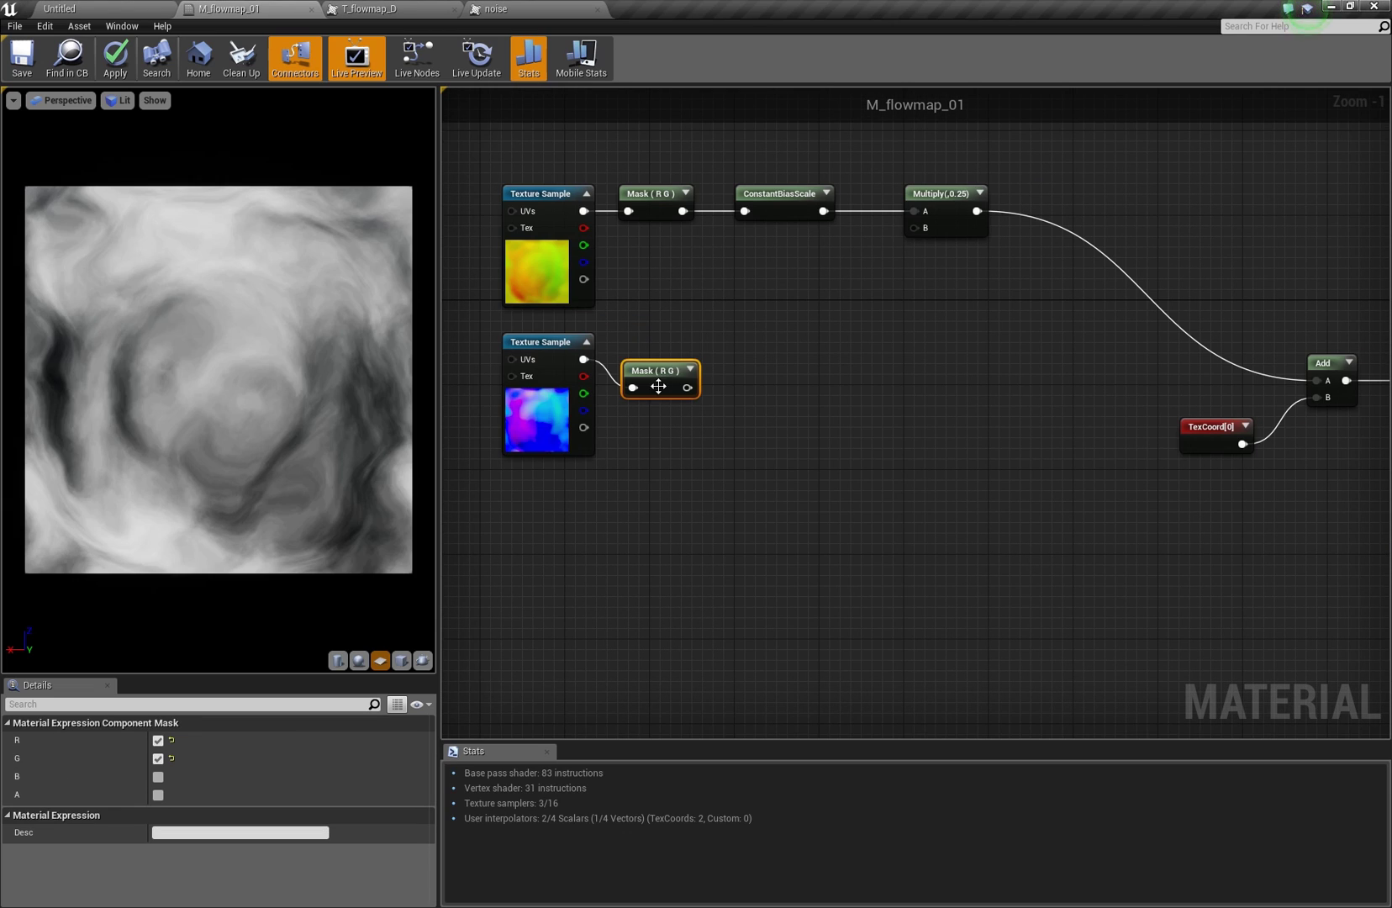
pyautogui.moveTo(658, 385); pyautogui.dragTo(653, 355)
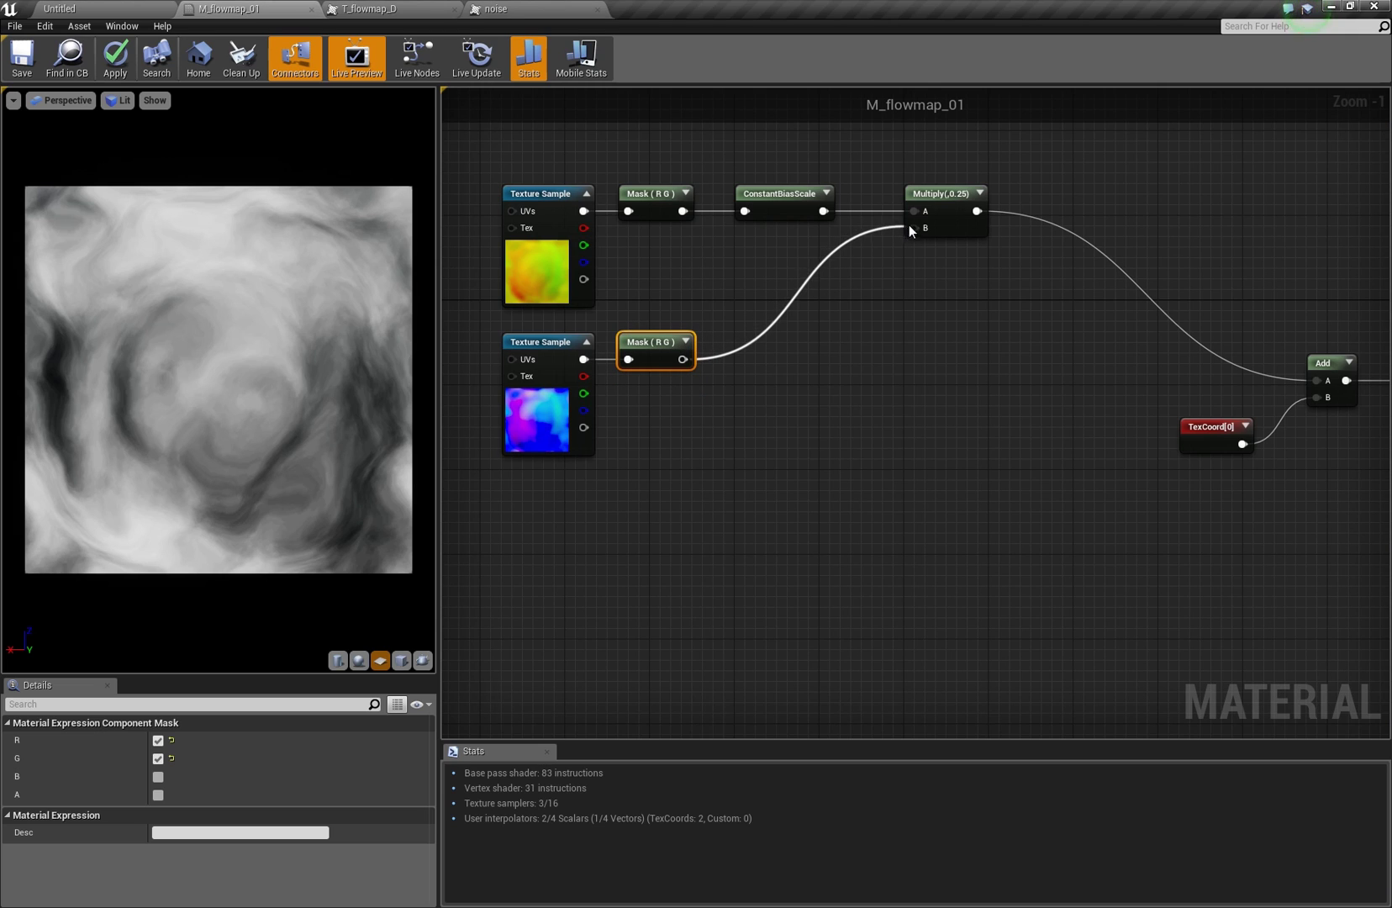
# Try feeding the T_flowmap_N mask into the 0.25 Multiply node's A input, and restore the ConstantBiasScale connection
pyautogui.moveTo(910, 225); pyautogui.dragTo(900, 213)
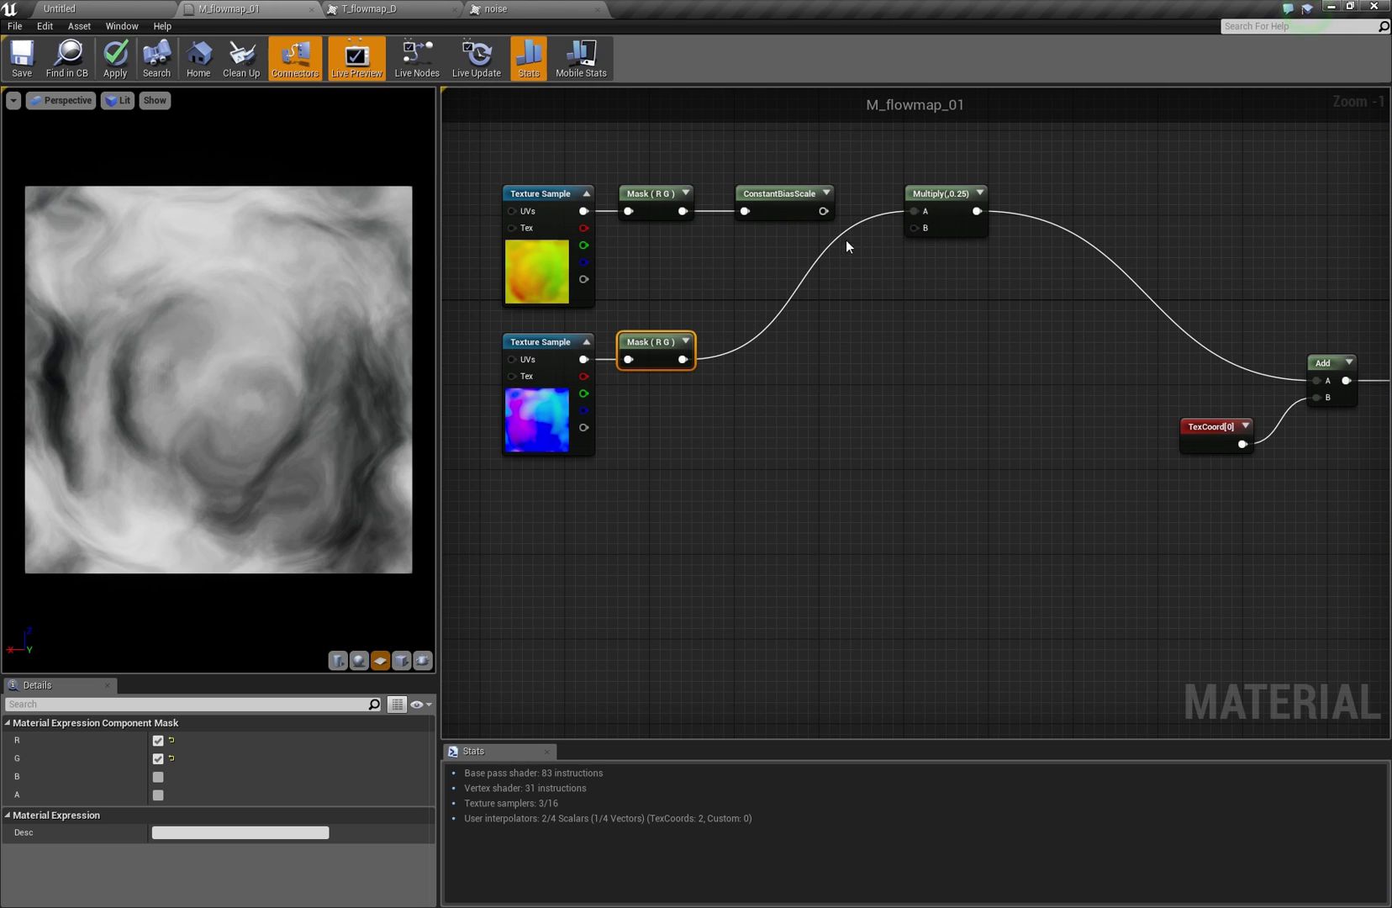
pyautogui.moveTo(909, 208); pyautogui.dragTo(908, 210)
pyautogui.moveTo(783, 386); pyautogui.dragTo(875, 426, button='right')
pyautogui.moveTo(722, 288); pyautogui.dragTo(804, 329, button='right')
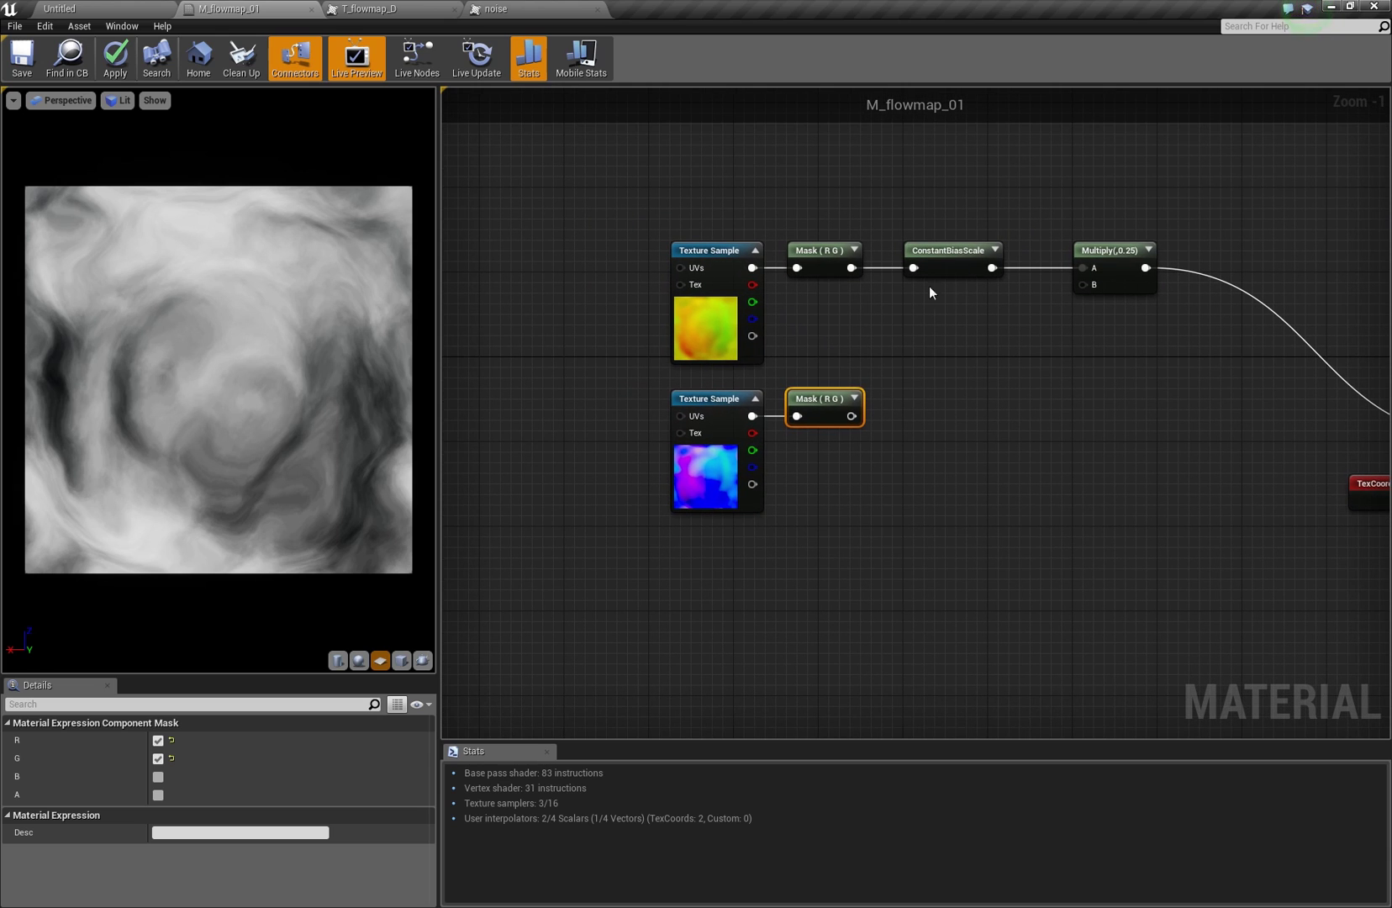
# Switch to FlowMapPainter to check its Flip Red option
pyautogui.moveTo(991, 425); pyautogui.dragTo(980, 475, button='right')
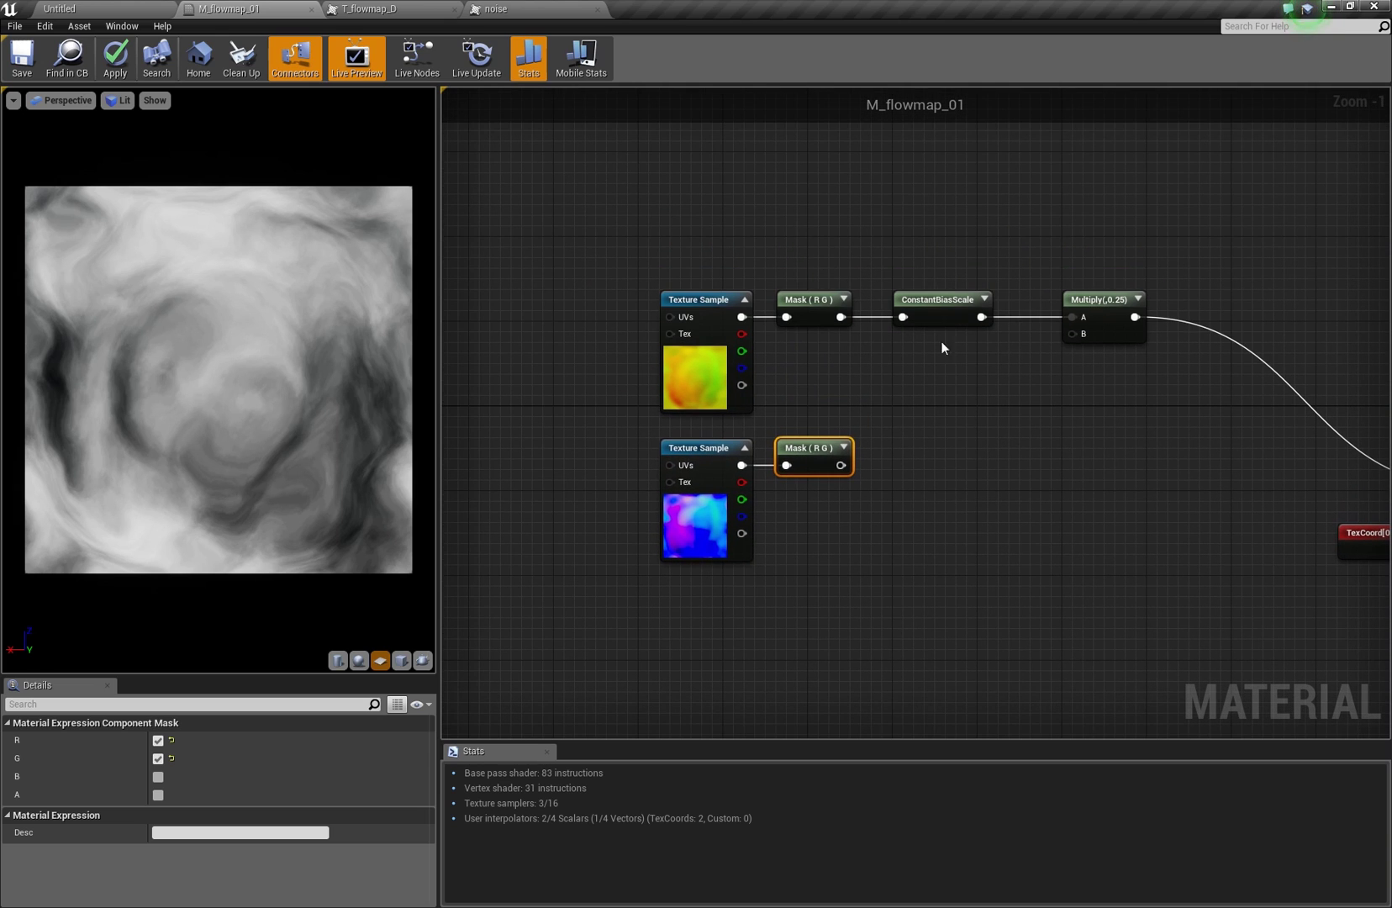
pyautogui.hotkey('alt', 'Tab')
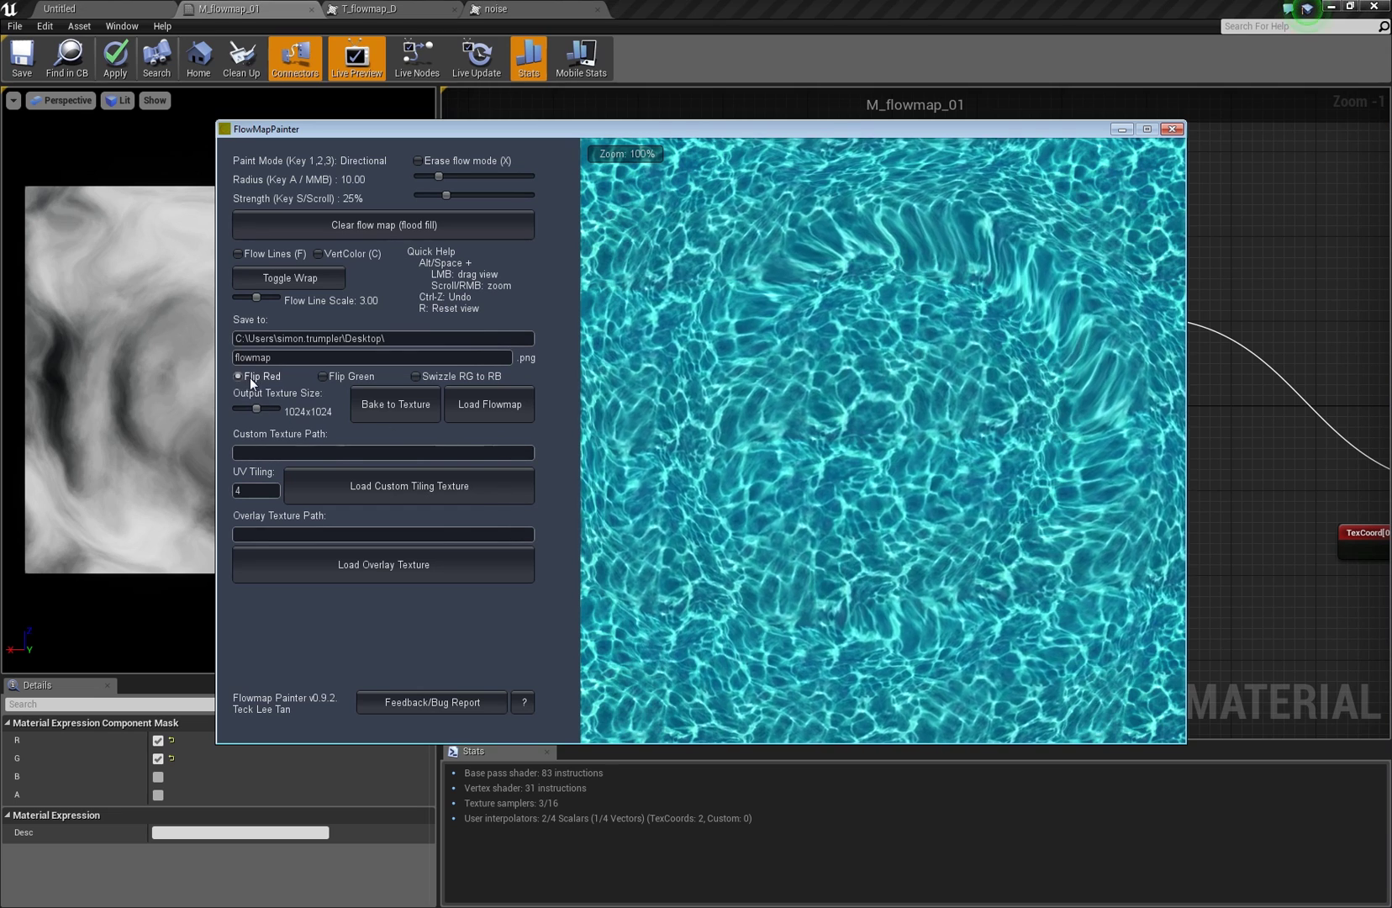
# Shift the T_flowmap_D sample and its mask away from ConstantBiasScale and insert a Multiply node in the gap
pyautogui.moveTo(1277, 292); pyautogui.dragTo(1007, 332)
pyautogui.moveTo(839, 295); pyautogui.dragTo(855, 313, button='right')
pyautogui.moveTo(854, 301); pyautogui.dragTo(734, 316)
pyautogui.write('*')
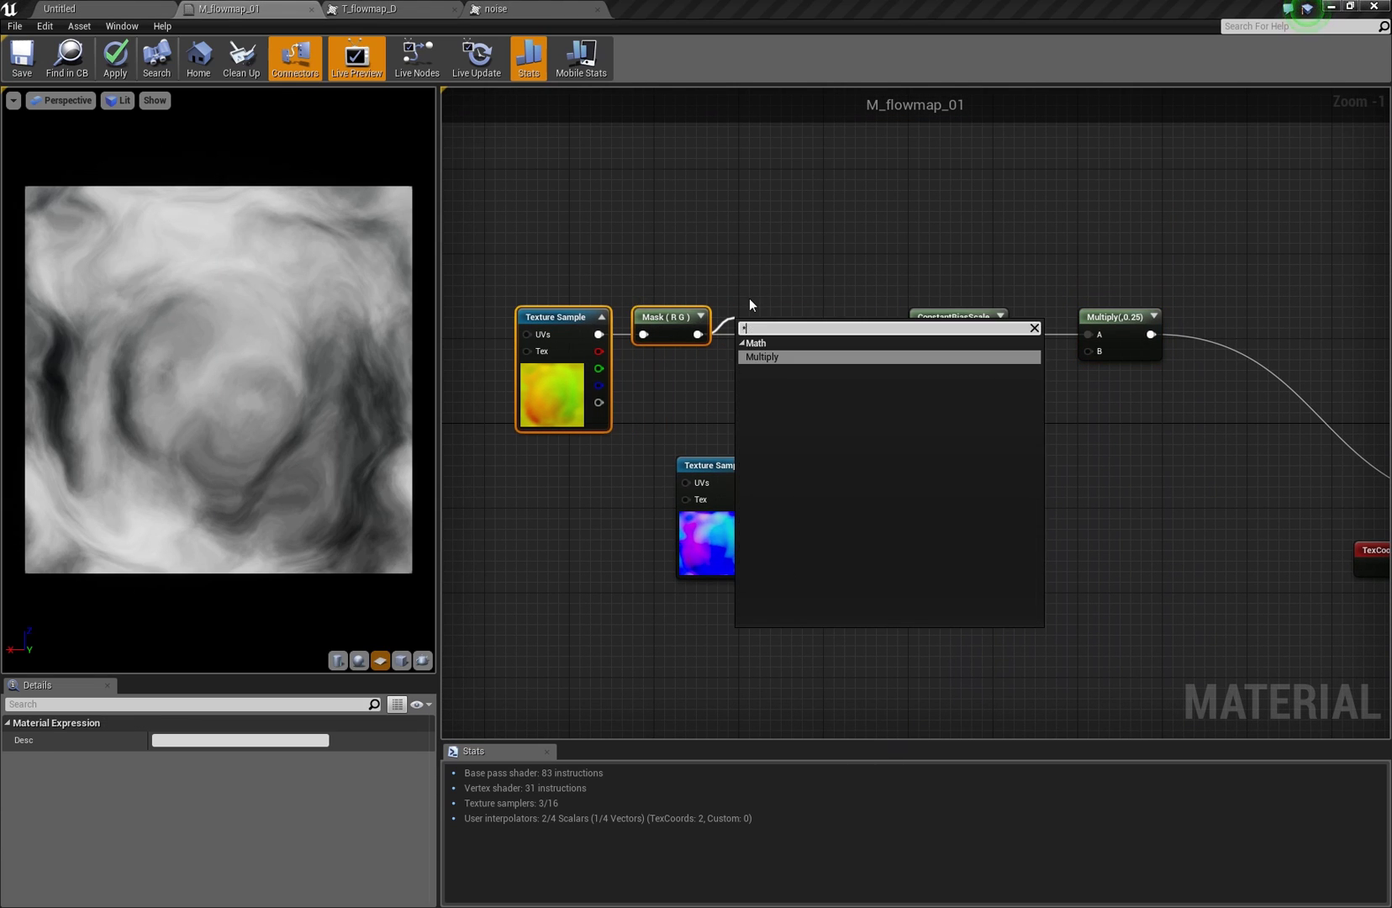
pyautogui.press('Return')
pyautogui.moveTo(917, 338); pyautogui.dragTo(917, 340)
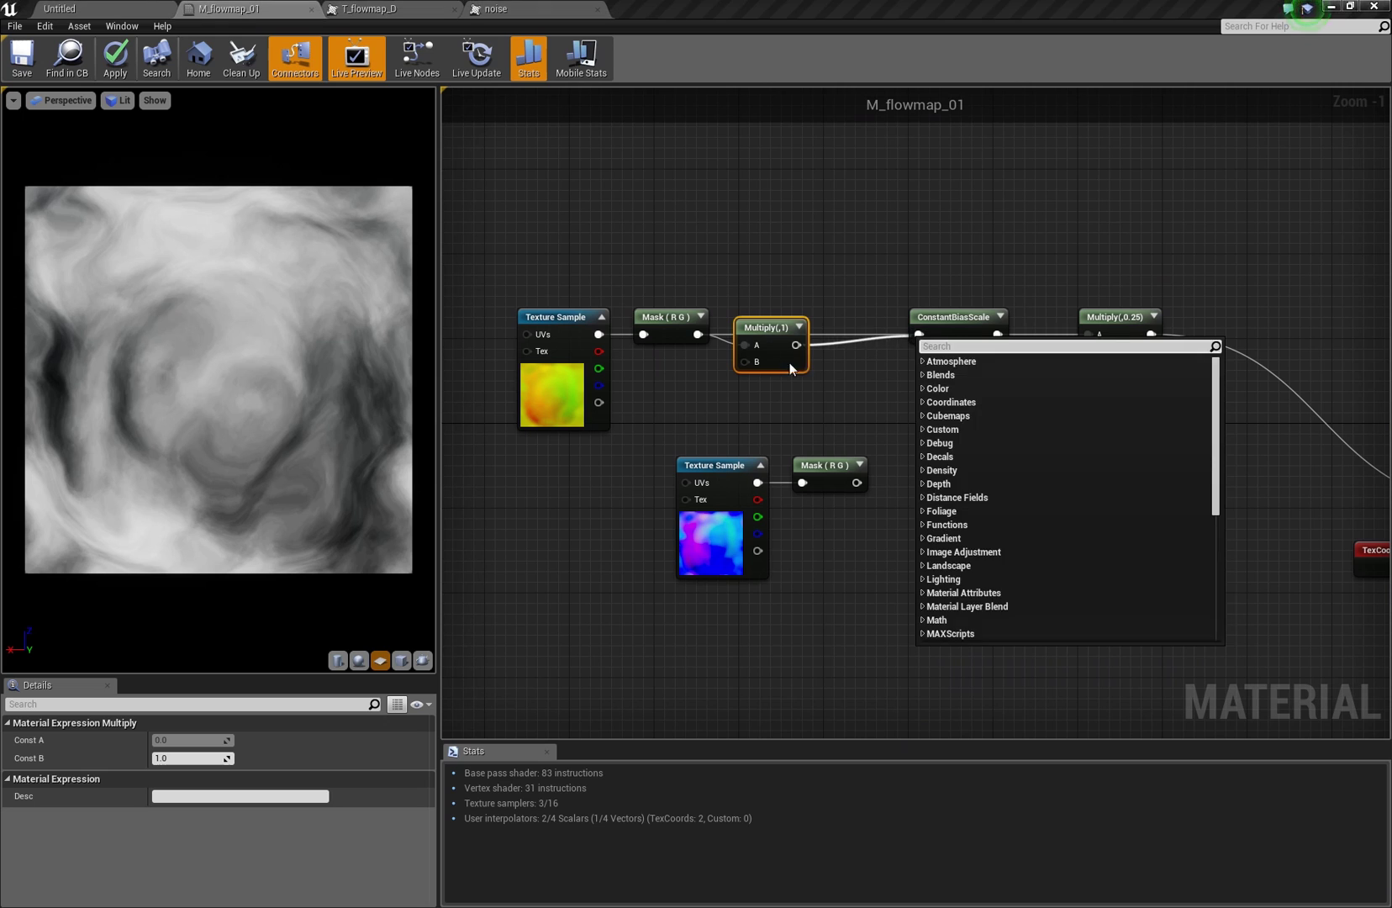
pyautogui.moveTo(773, 355); pyautogui.dragTo(808, 344)
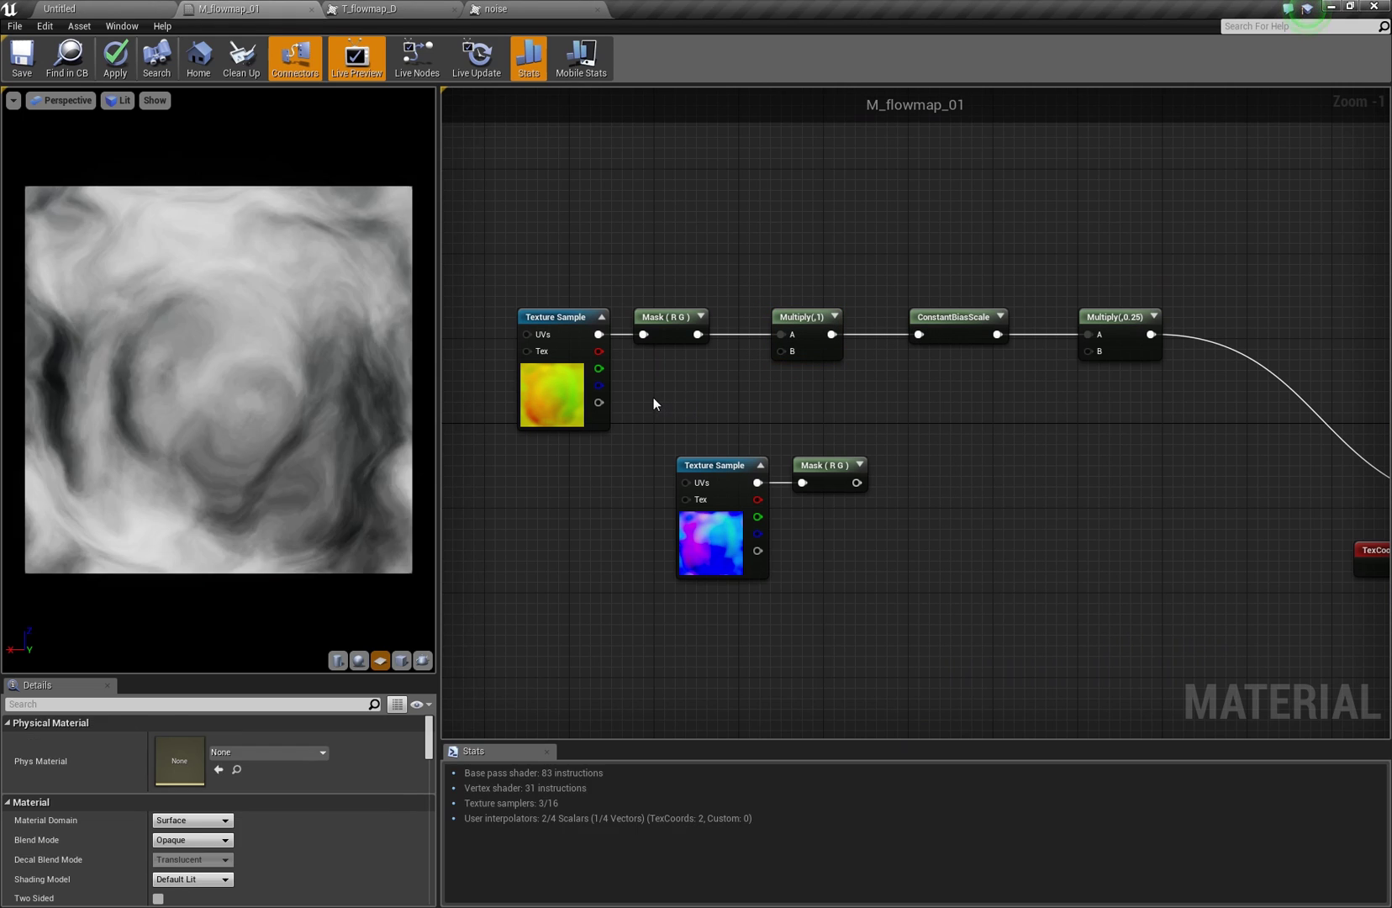
# Add a two-component constant with R -1 and G 1, feeding the new Multiply node's B input
pyautogui.click(655, 398)
pyautogui.moveTo(680, 421); pyautogui.dragTo(788, 353)
pyautogui.moveTo(672, 410); pyautogui.dragTo(674, 387)
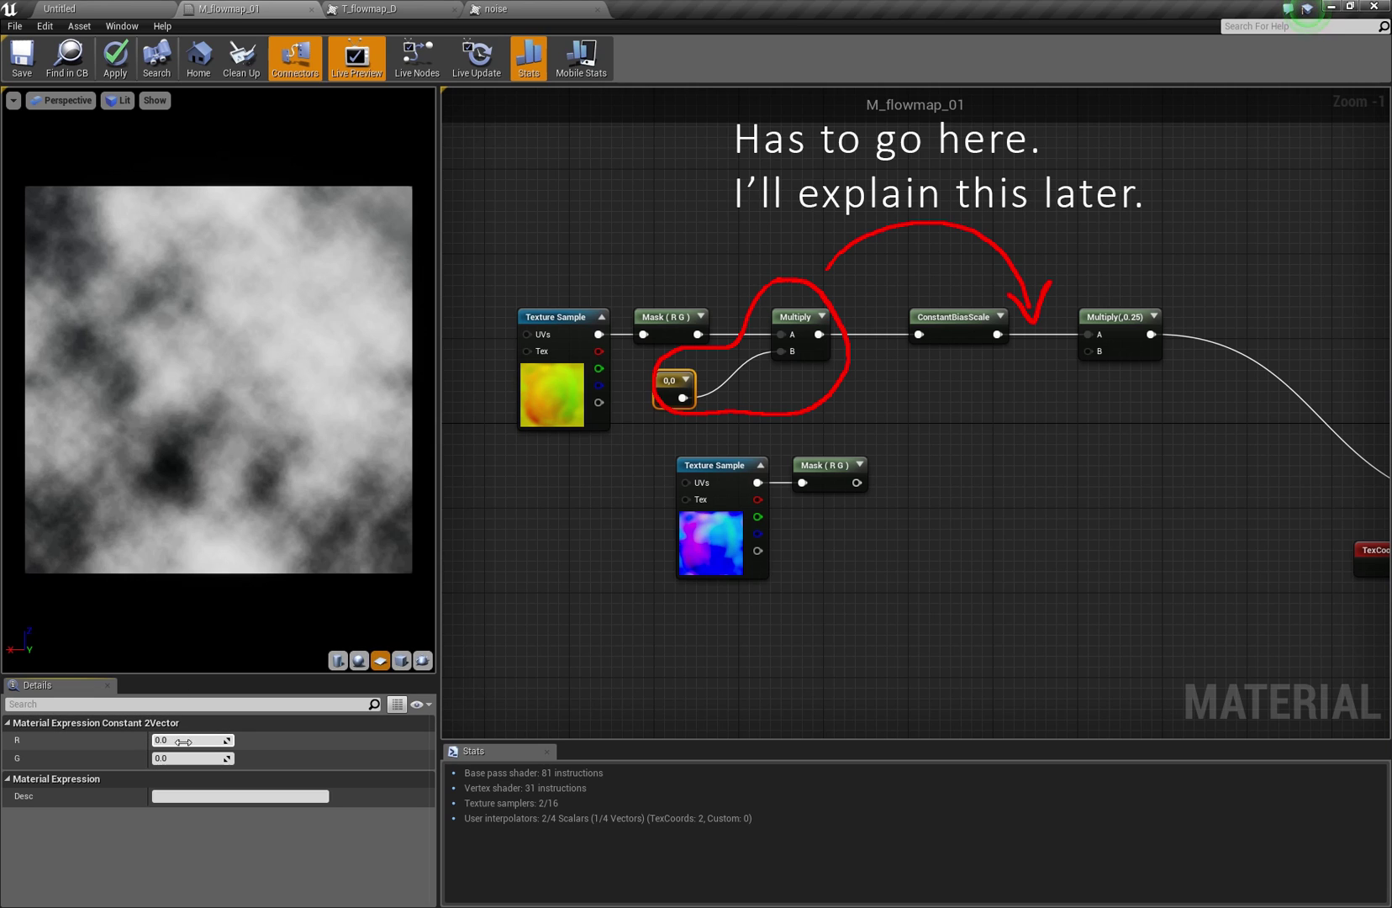
pyautogui.press('Tab')
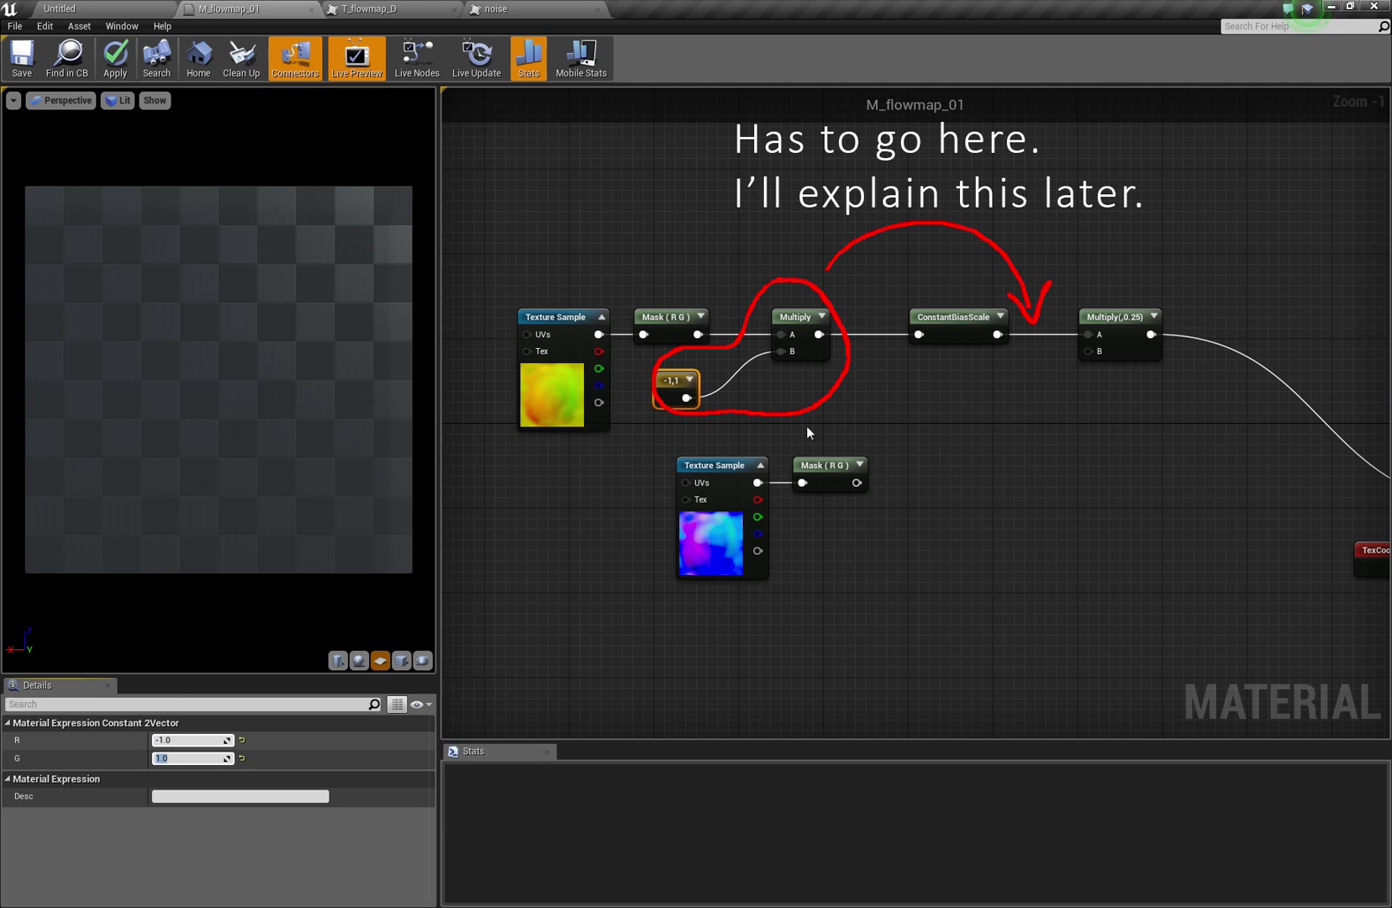
pyautogui.click(806, 425)
pyautogui.moveTo(670, 379); pyautogui.dragTo(680, 378)
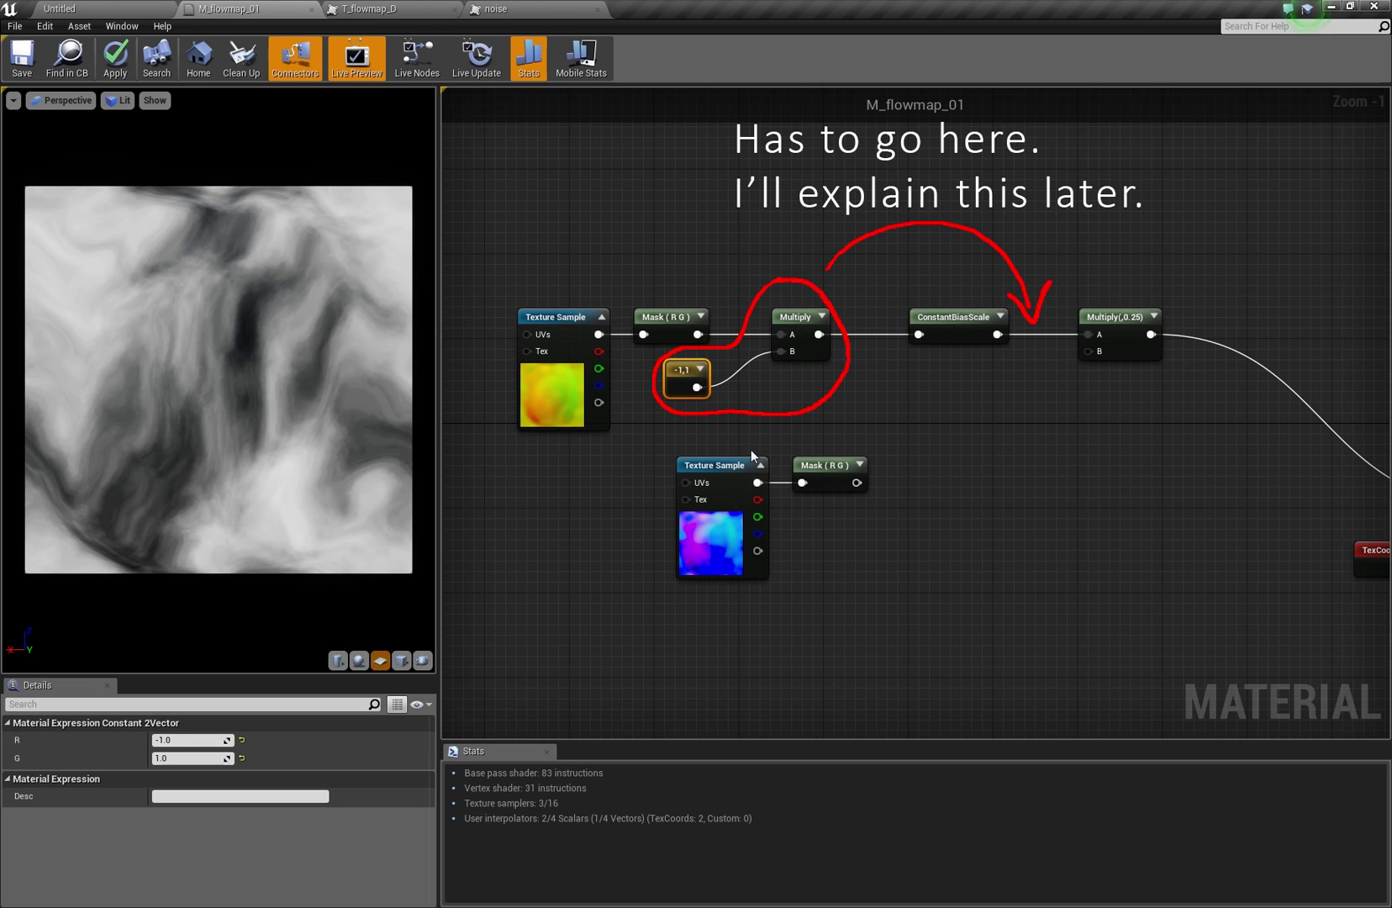
# Disconnect the -1,1 constant from the Multiply node and realign the T_flowmap_N sample and mask beneath the T_flowmap_D nodes
pyautogui.keyDown('alt'); pyautogui.click(781, 351); pyautogui.keyUp('alt')
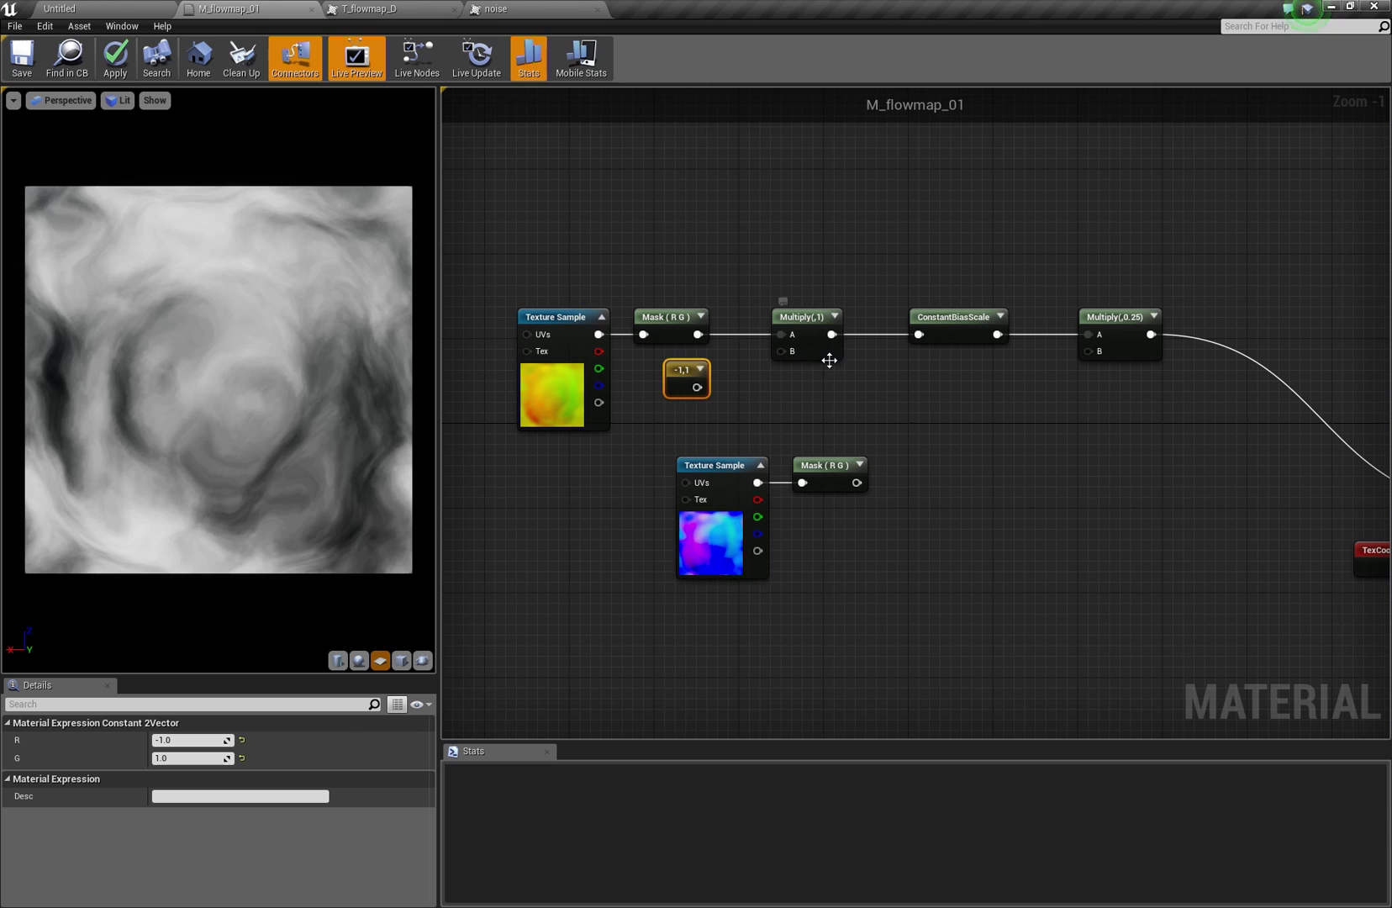
pyautogui.scroll(-1, 854, 437)
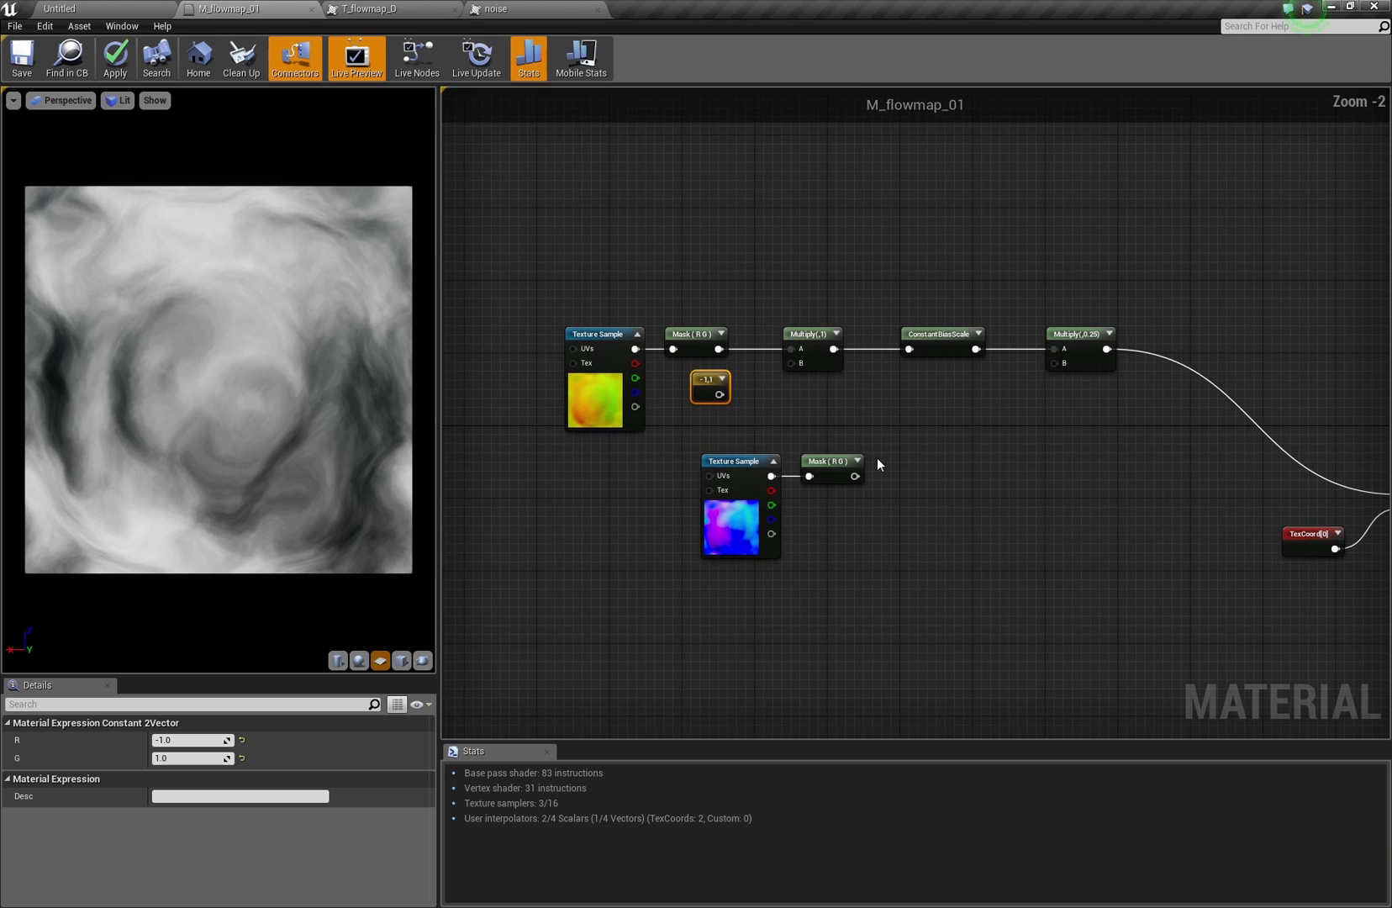
pyautogui.moveTo(933, 341); pyautogui.dragTo(892, 322, button='right')
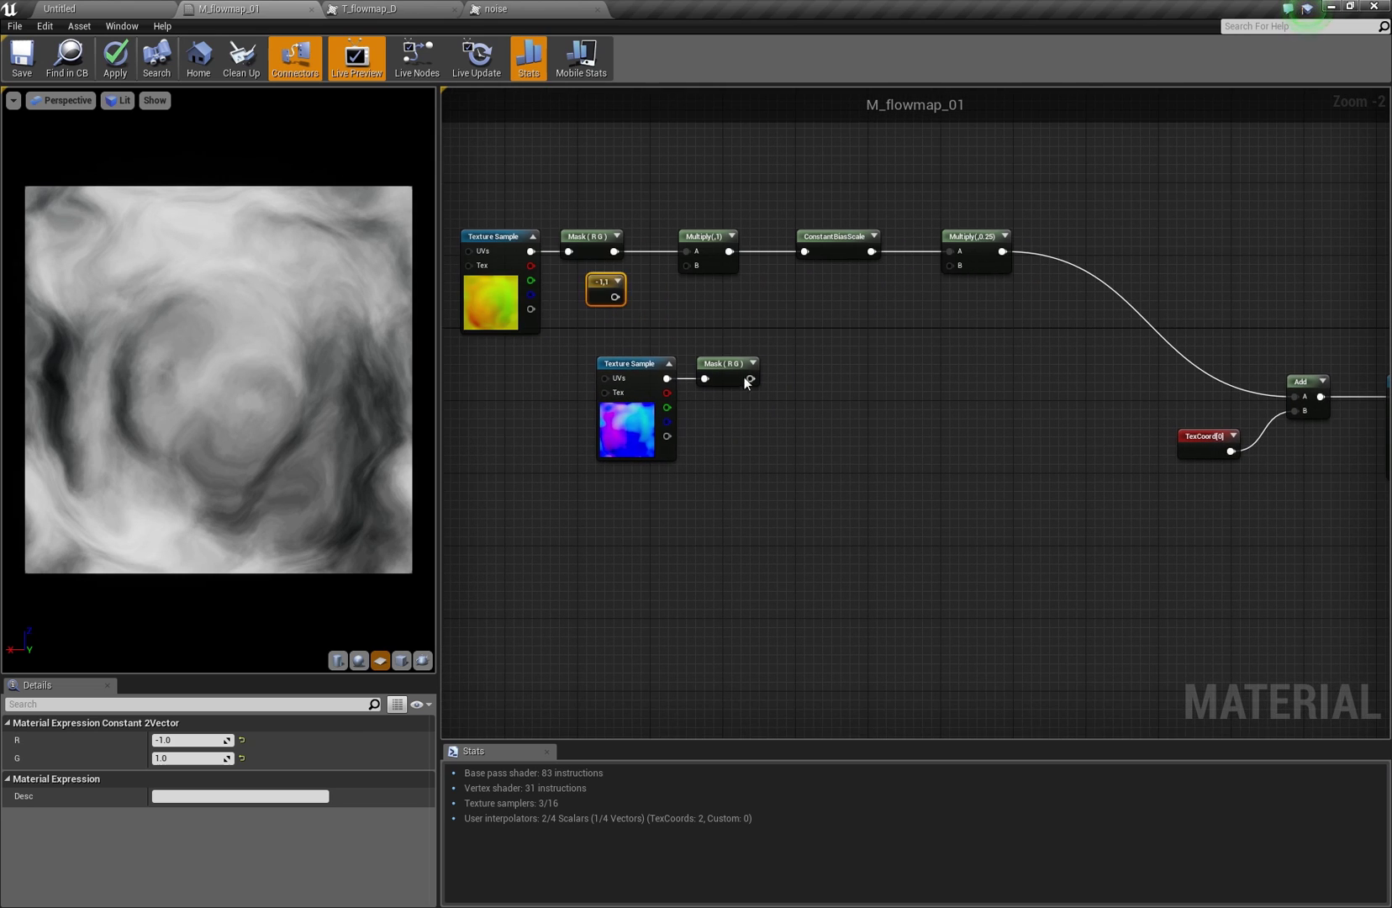
pyautogui.moveTo(765, 373); pyautogui.dragTo(497, 425)
pyautogui.click(569, 436)
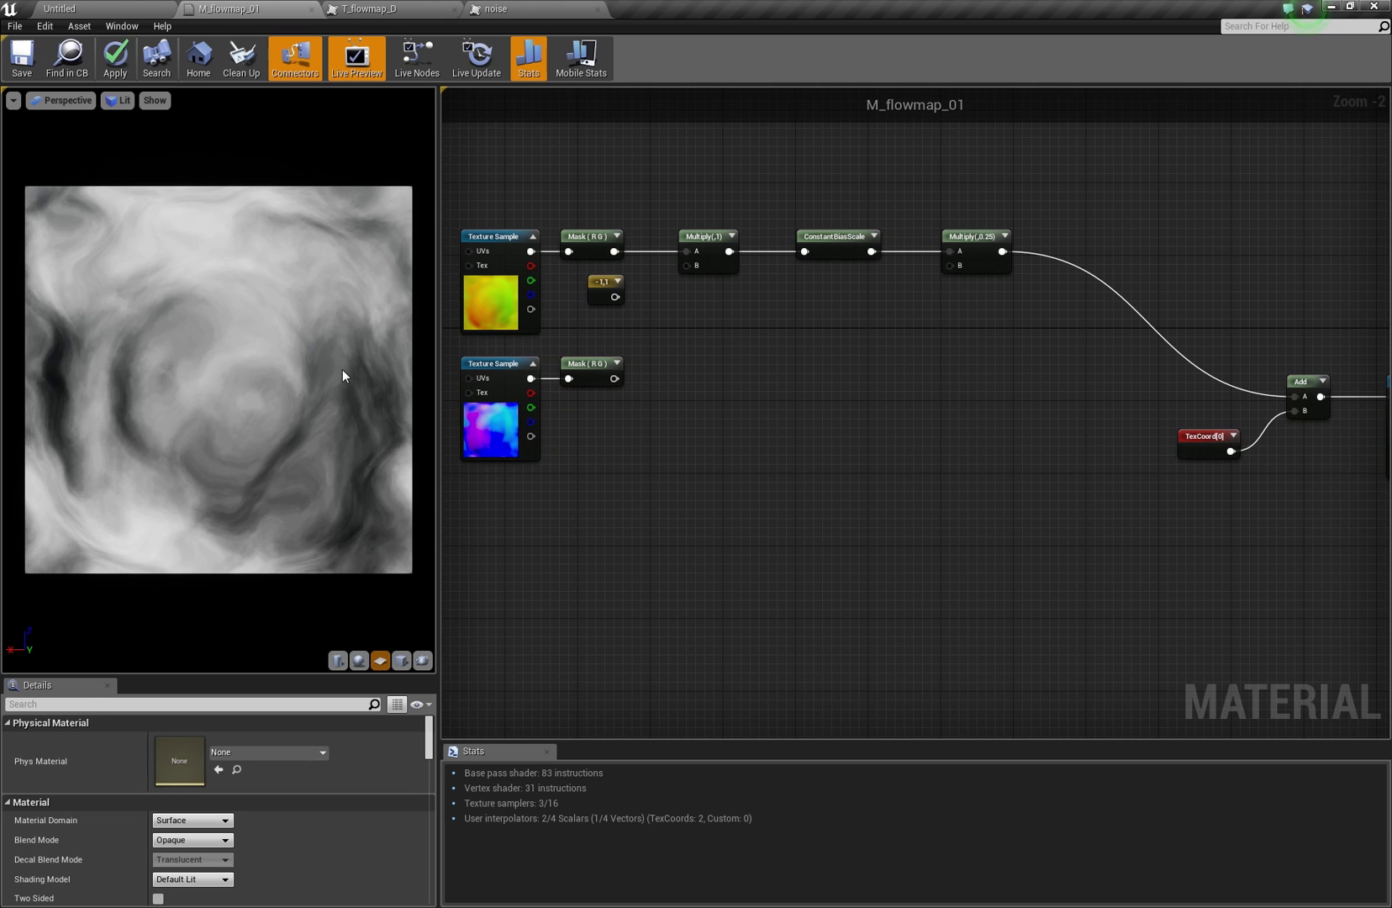
# Add a Time node in the empty area below the flow map chain
pyautogui.moveTo(931, 502); pyautogui.dragTo(916, 499, button='right')
pyautogui.rightClick(664, 458)
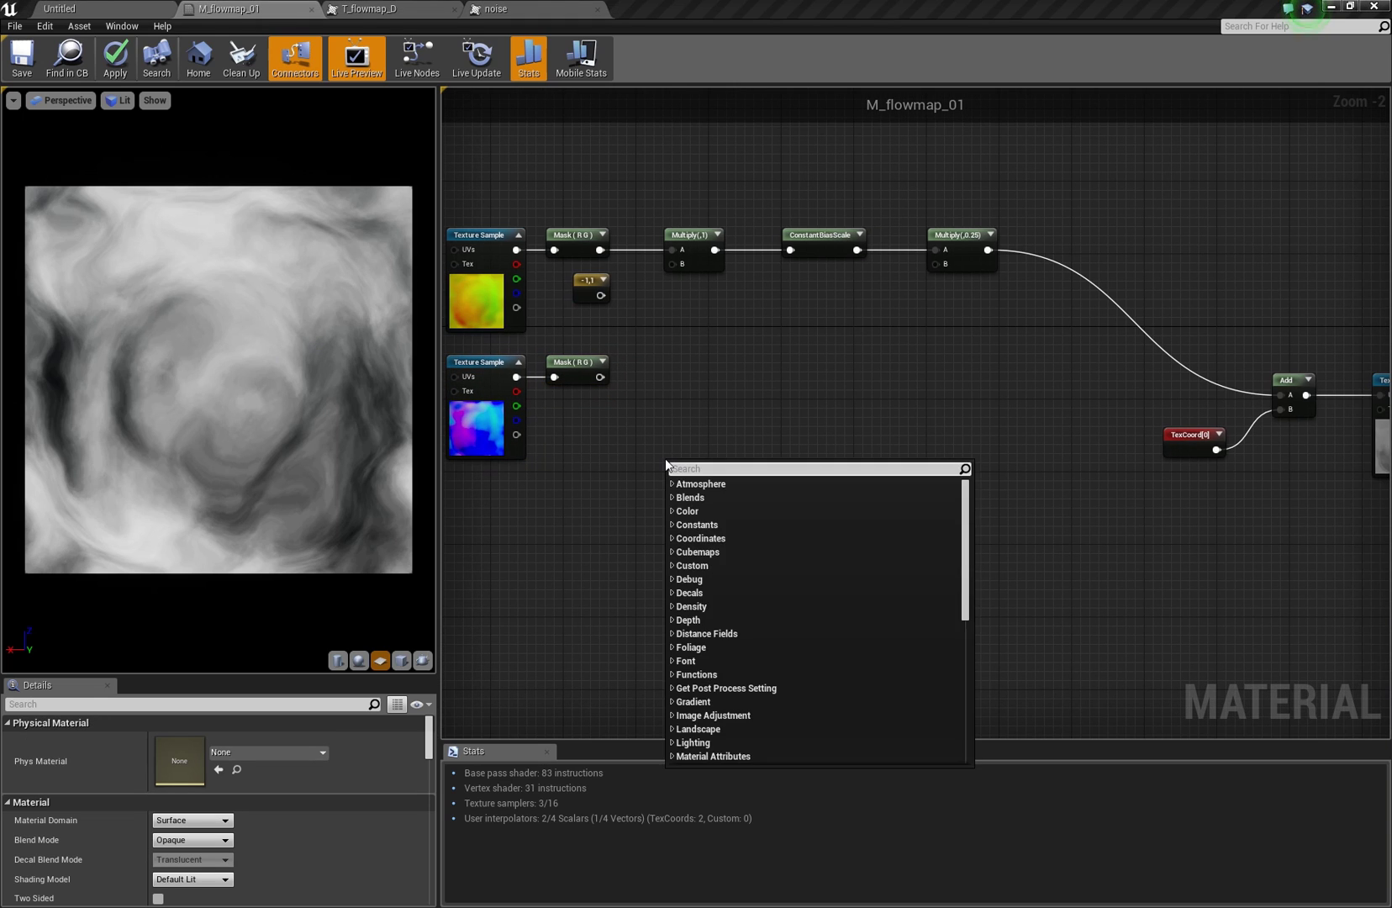
pyautogui.write('time')
pyautogui.press('Return')
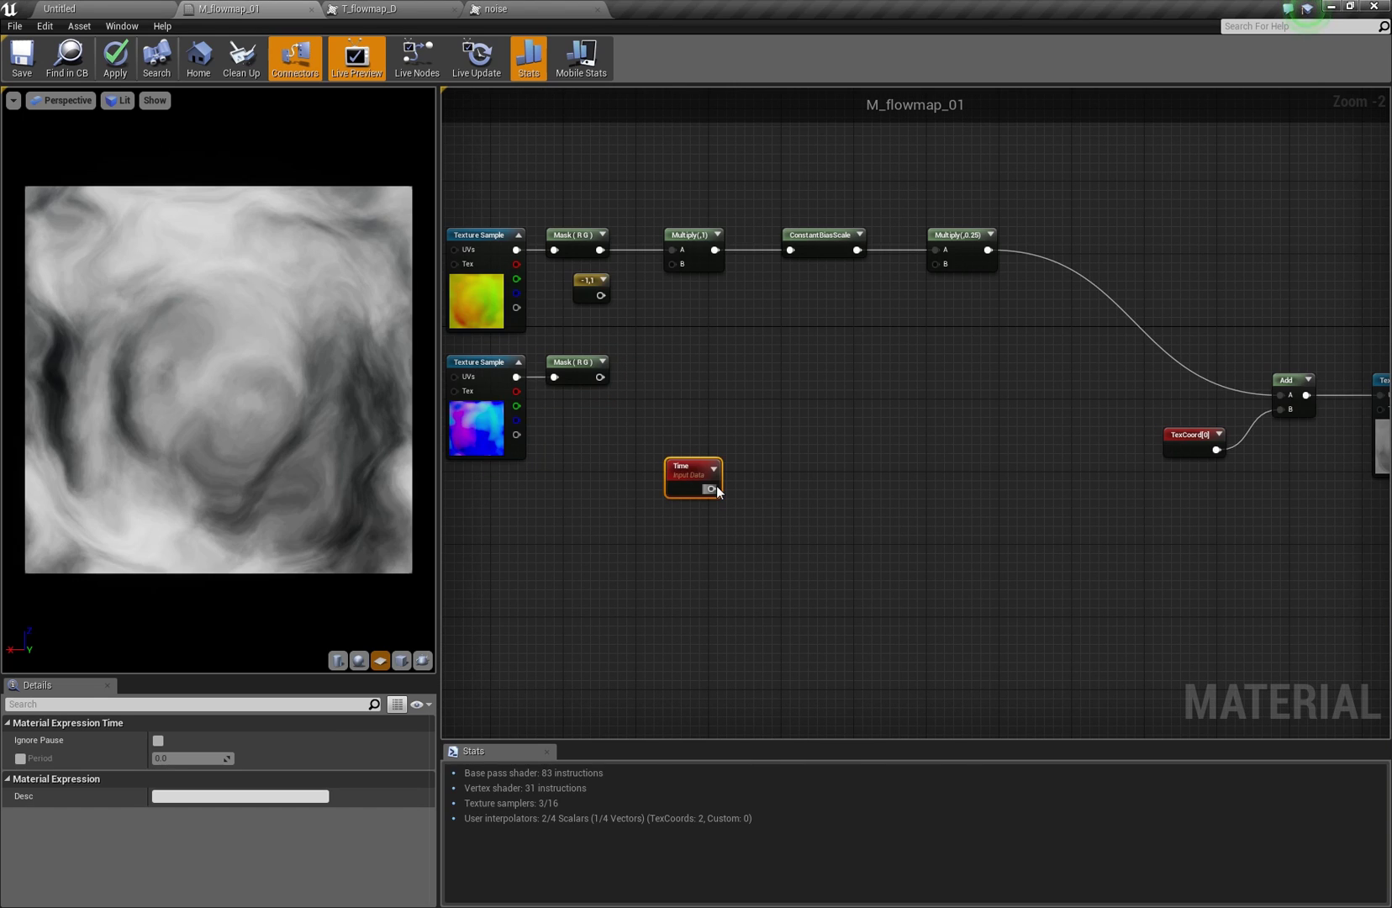
# Feed the Time node into a new Multiply node with Const B set to 0.4, aligned beside it
pyautogui.moveTo(781, 495); pyautogui.dragTo(787, 477)
pyautogui.write('mul')
pyautogui.press('Return')
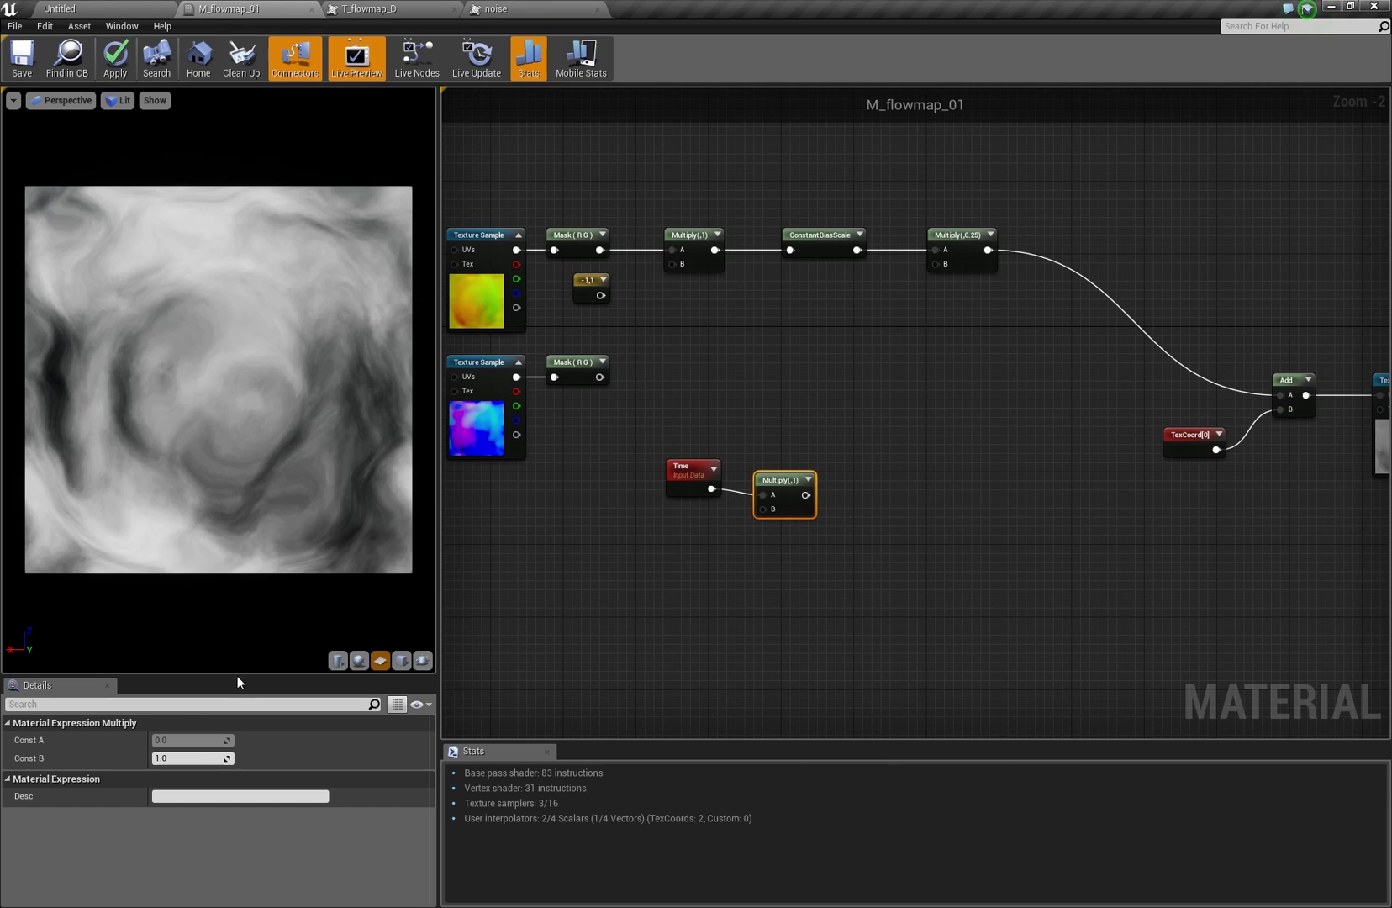
pyautogui.click(196, 757)
pyautogui.write('.4')
pyautogui.press('Return')
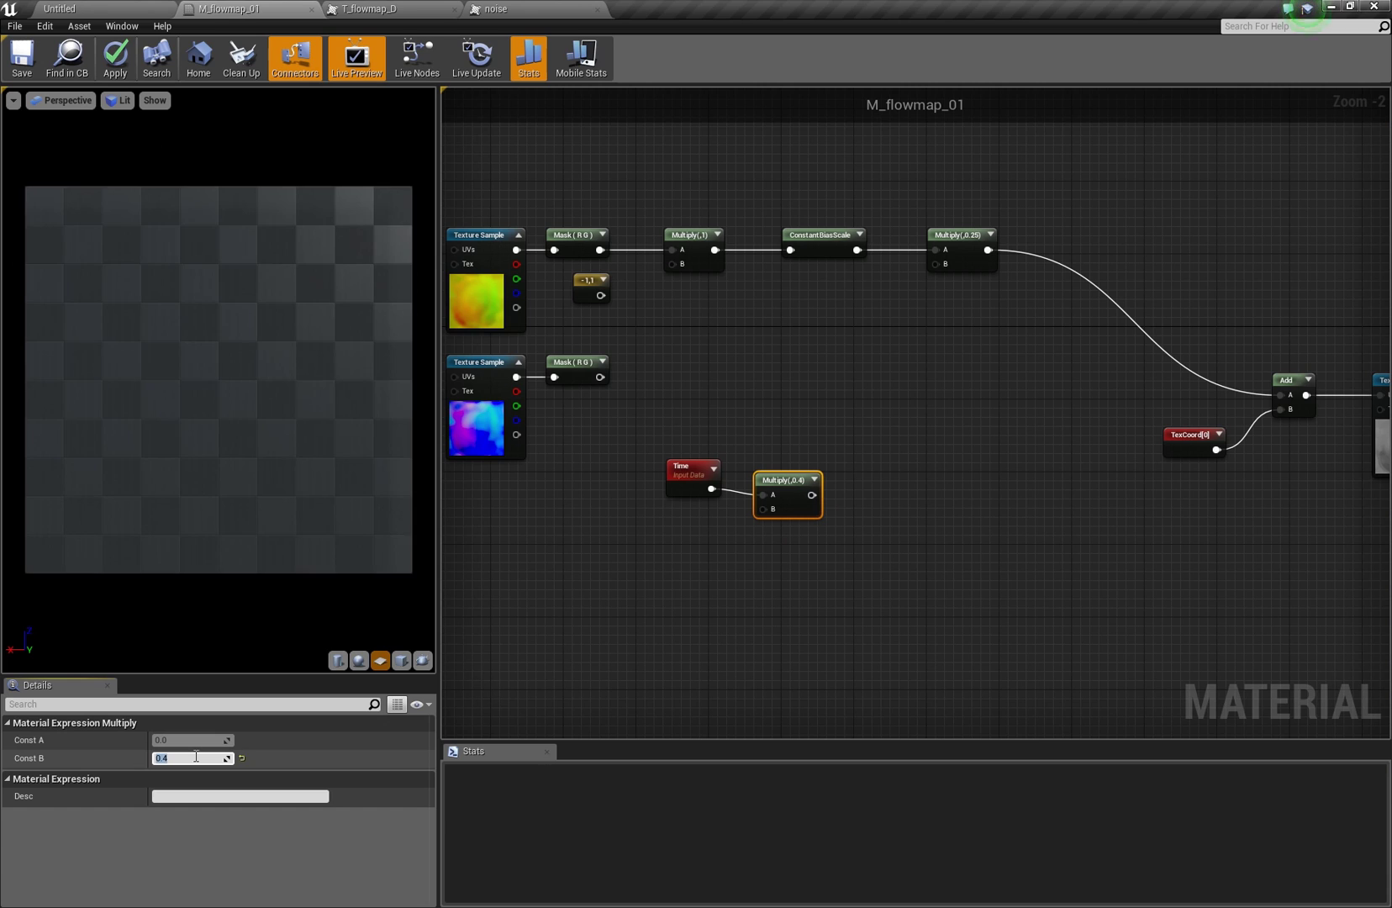
pyautogui.click(889, 496)
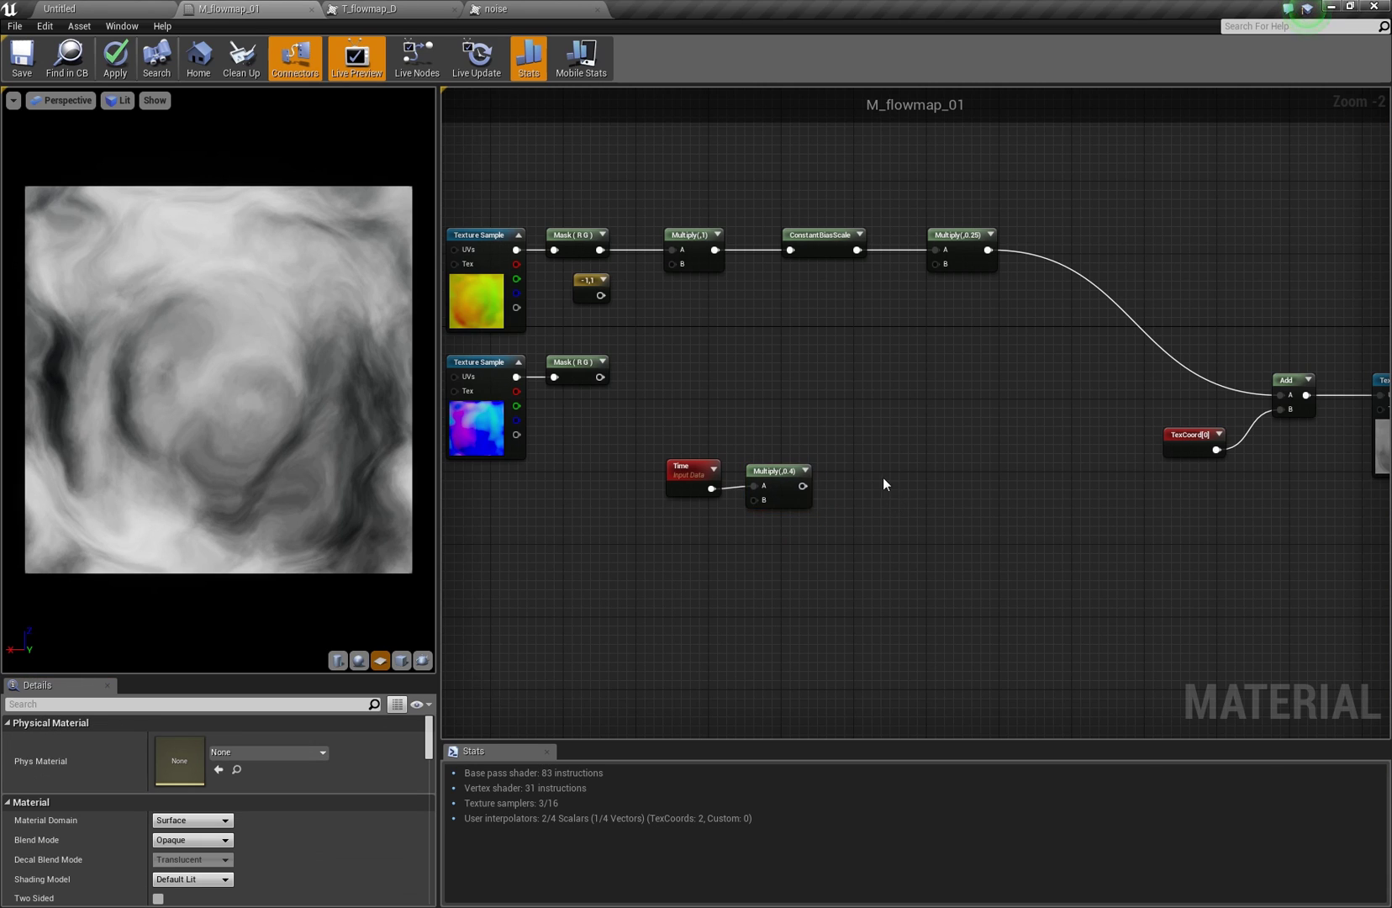
# Connect a DebugScalarValues node to the 0.4 Multiply output and preview its result
pyautogui.moveTo(884, 477); pyautogui.dragTo(824, 476, button='right')
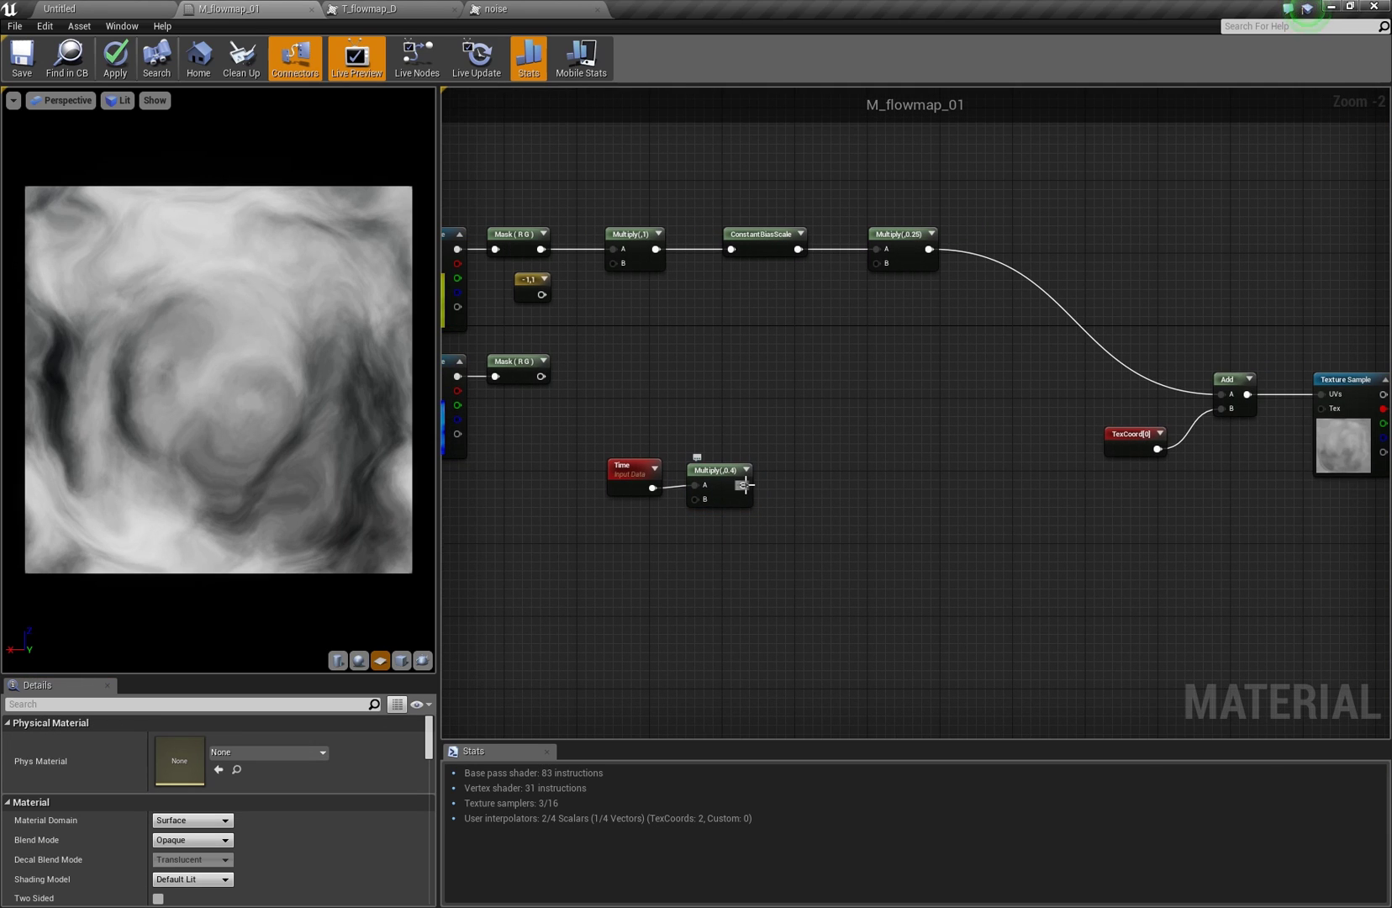
pyautogui.moveTo(815, 496); pyautogui.dragTo(816, 494)
pyautogui.write('debug')
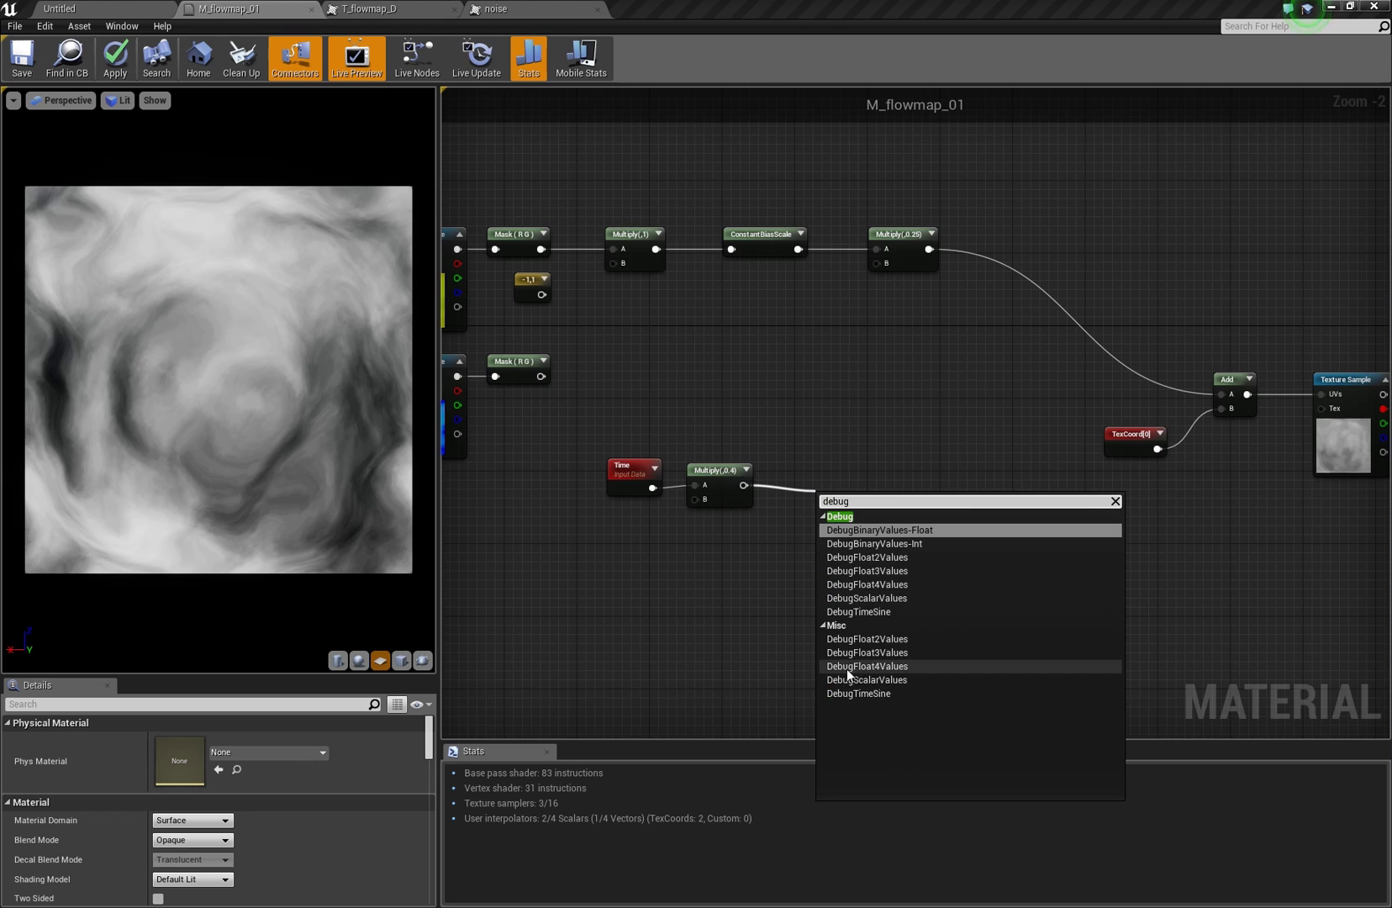
pyautogui.click(878, 679)
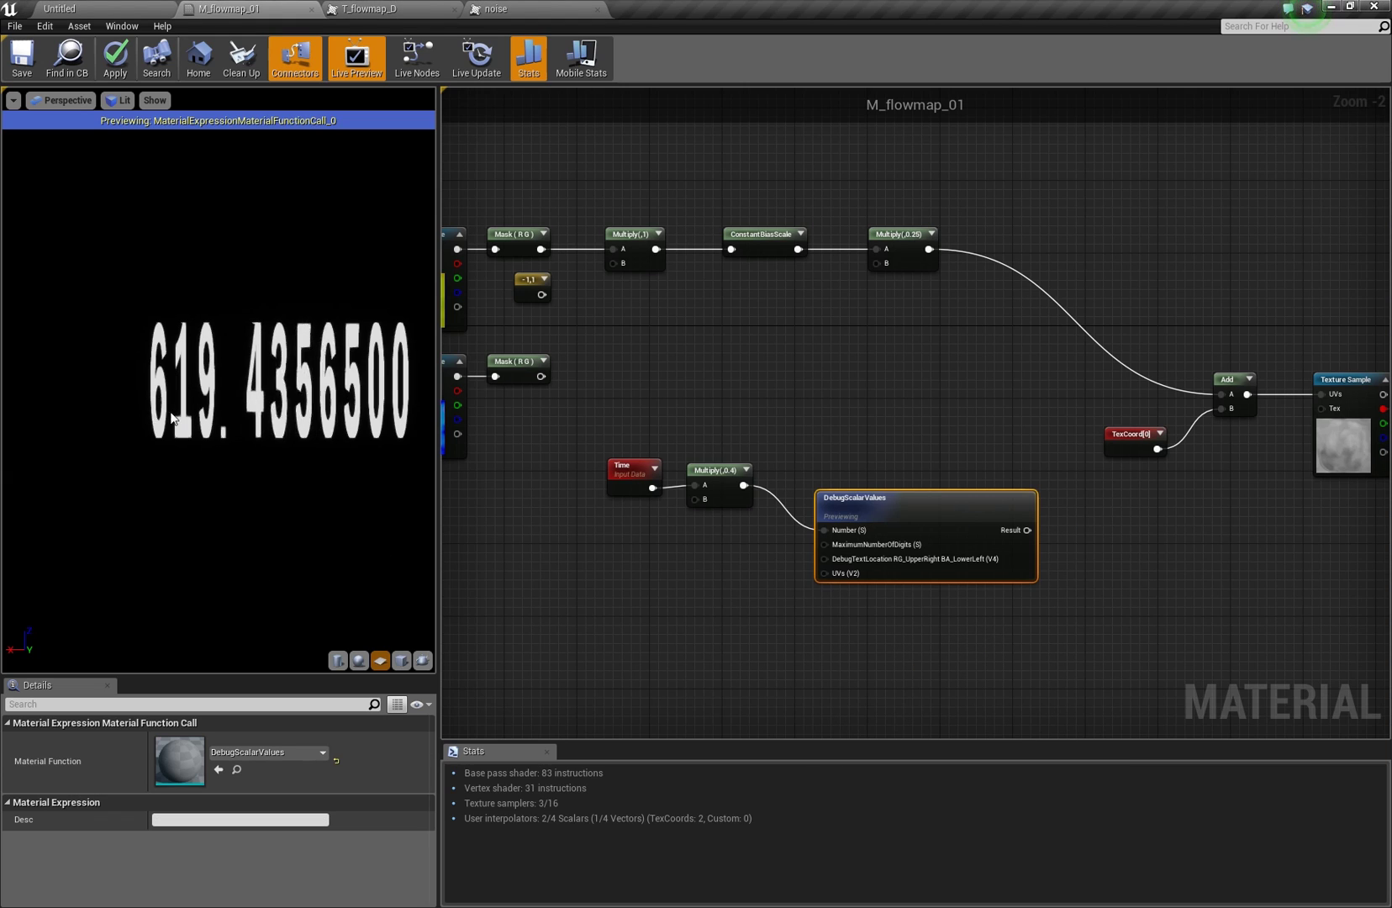
# Move DebugScalarValues farther away and insert a Frac node between the 0.4 Multiply and its Number input
pyautogui.moveTo(872, 551); pyautogui.dragTo(888, 495)
pyautogui.moveTo(787, 520); pyautogui.dragTo(760, 405, button='right')
pyautogui.moveTo(717, 371); pyautogui.dragTo(923, 387)
pyautogui.write('frac')
pyautogui.press('Return')
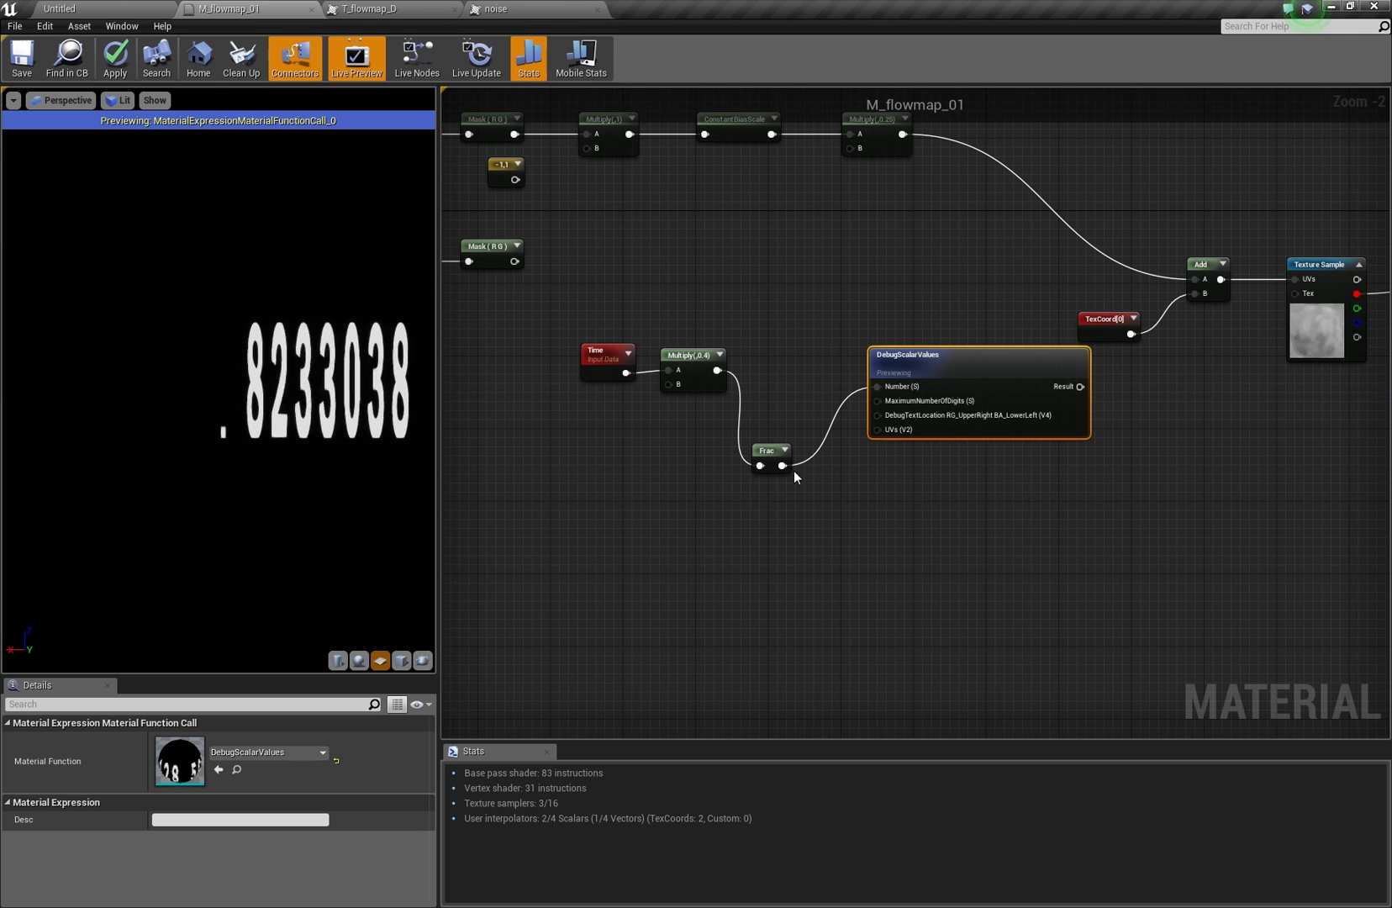
# Delete the DebugScalarValues node and branch a new Multiply node off the output of the 0.25 Multiply
pyautogui.press('Delete')
pyautogui.moveTo(916, 301); pyautogui.dragTo(921, 268, button='right')
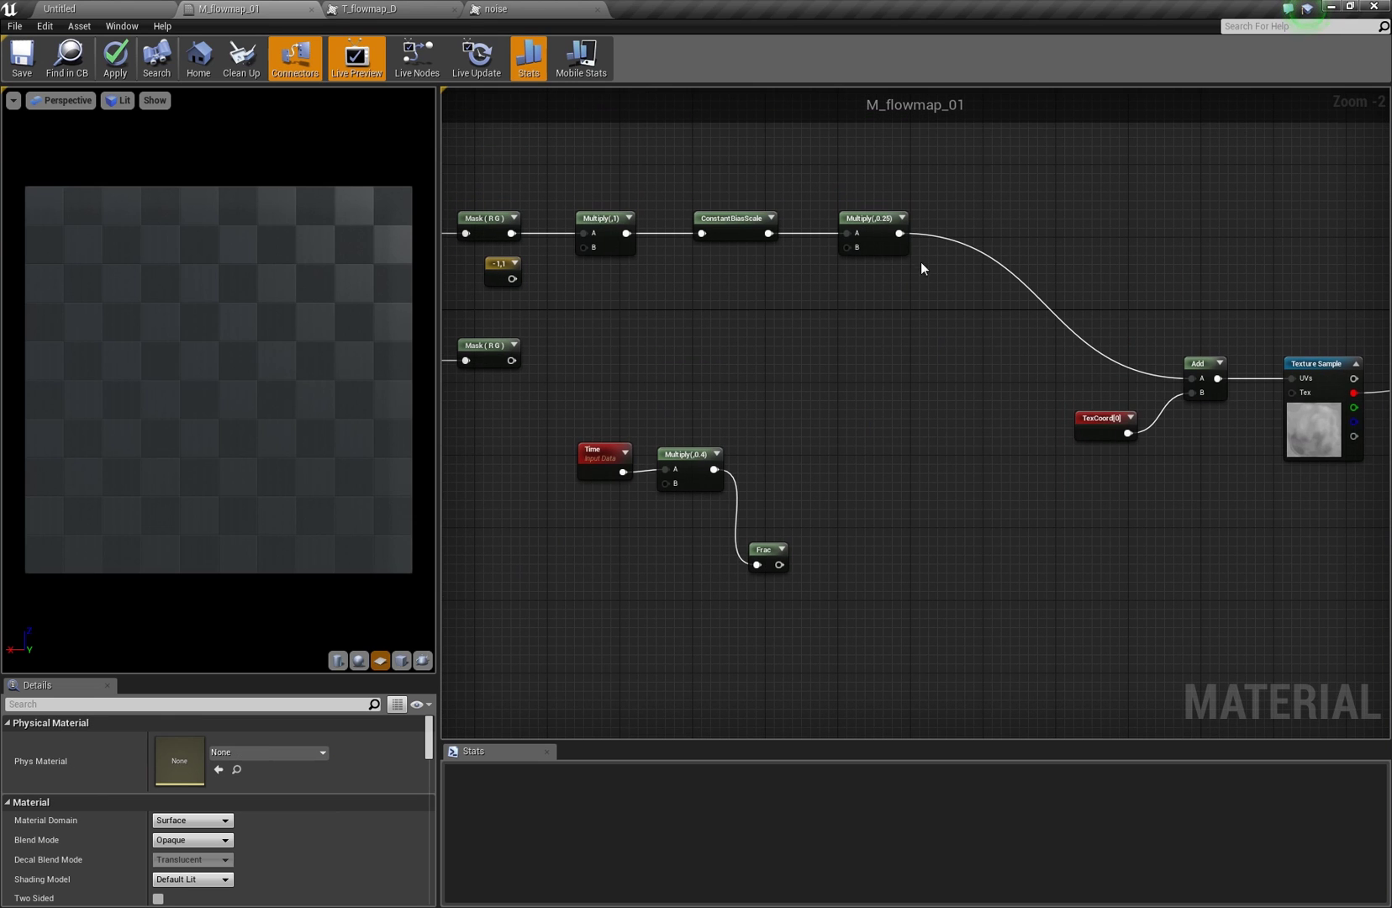
pyautogui.moveTo(901, 233); pyautogui.dragTo(975, 292)
pyautogui.write('mul')
pyautogui.press('Return')
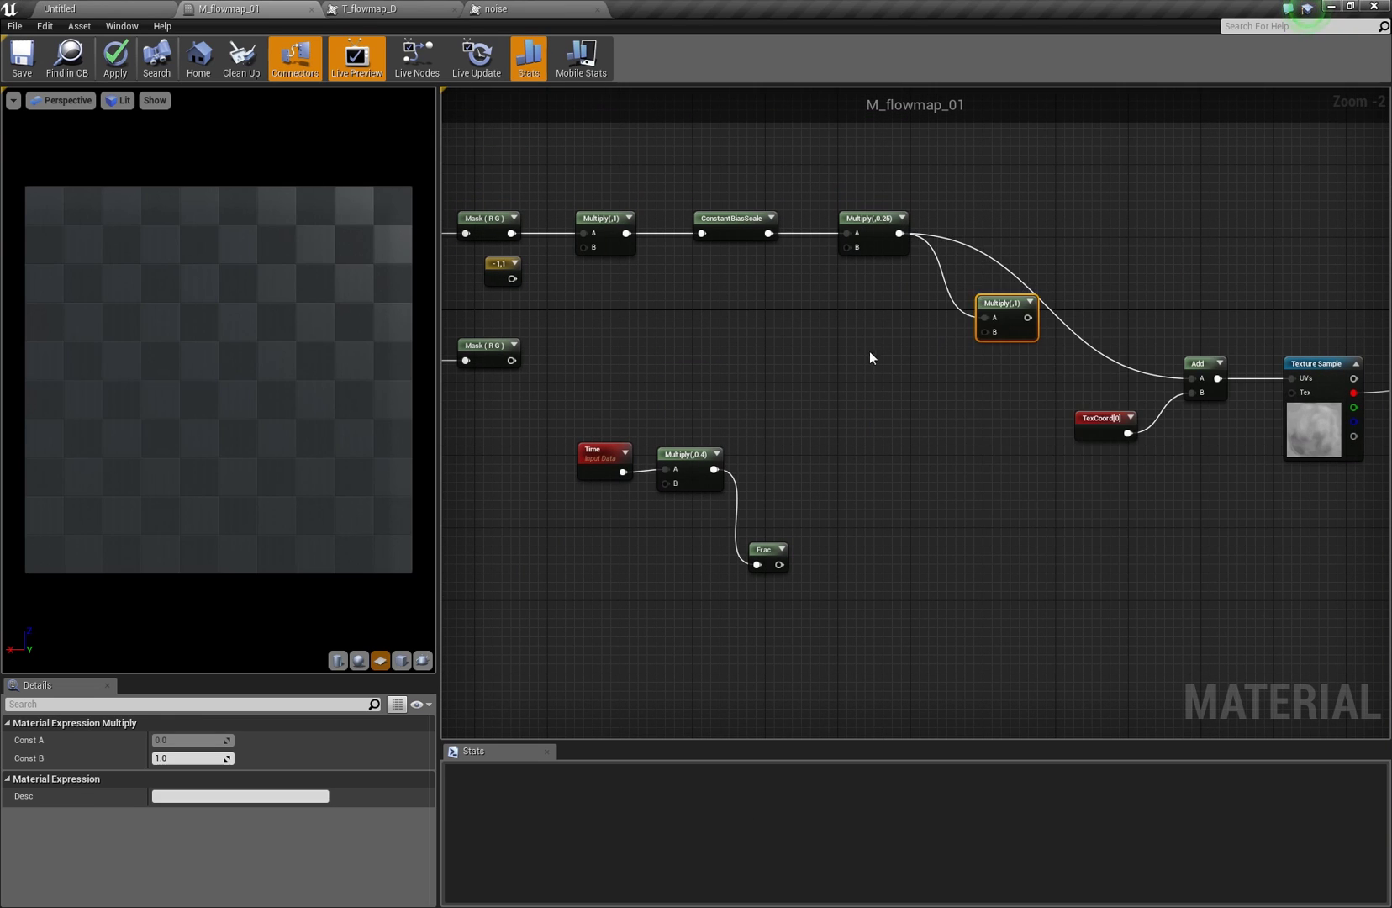
# Feed Frac into the new Multiply's B input, align Frac beside the 0.4 Multiply, and connect the new Multiply to the UV Add's A input
pyautogui.moveTo(478, 245); pyautogui.dragTo(581, 233, button='right')
pyautogui.moveTo(881, 552); pyautogui.dragTo(1088, 320)
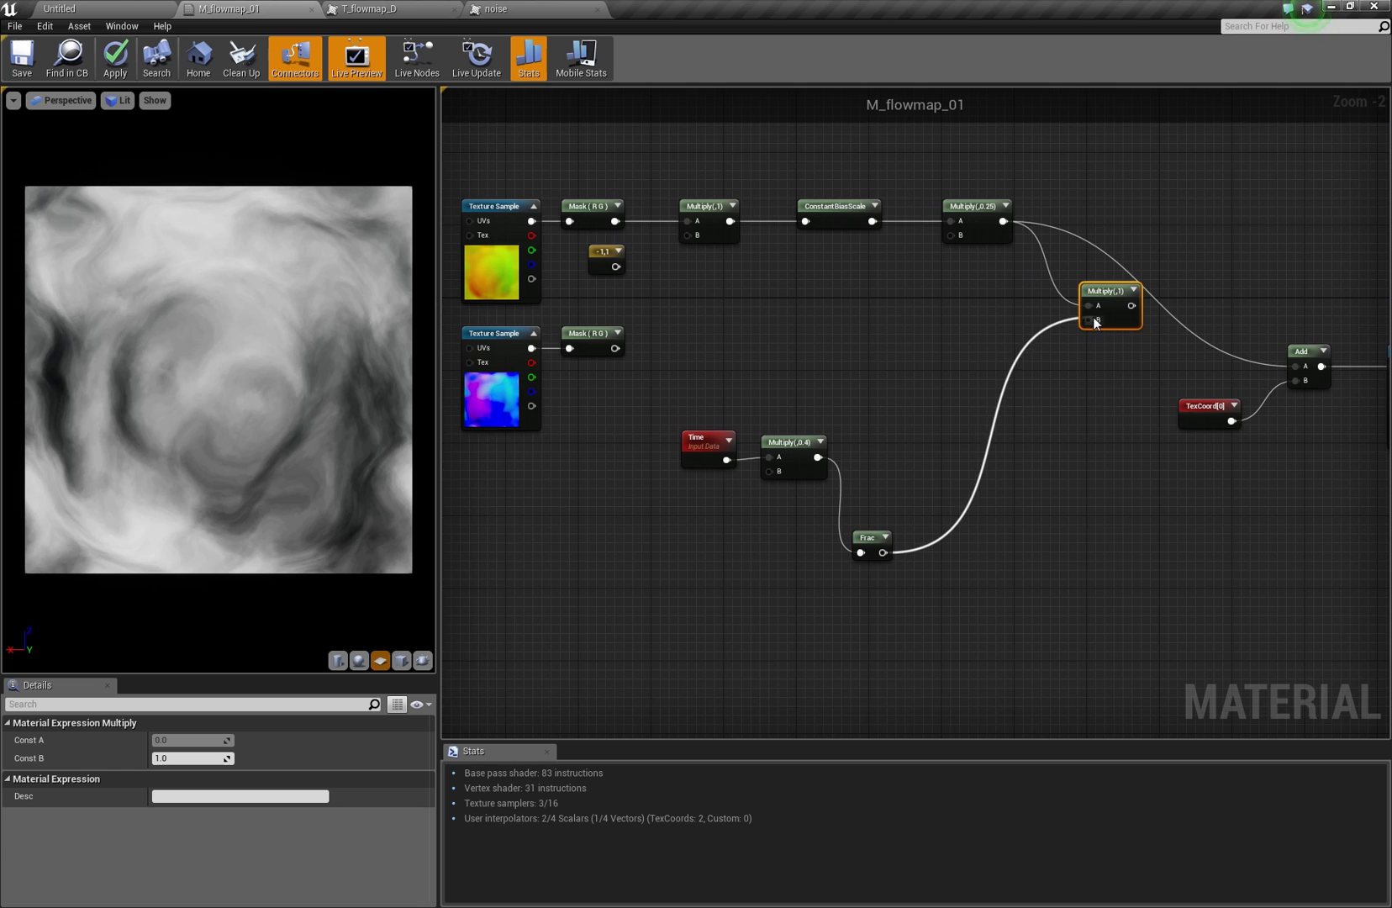
pyautogui.moveTo(862, 537); pyautogui.dragTo(870, 449)
pyautogui.moveTo(1105, 334); pyautogui.dragTo(1024, 344, button='right')
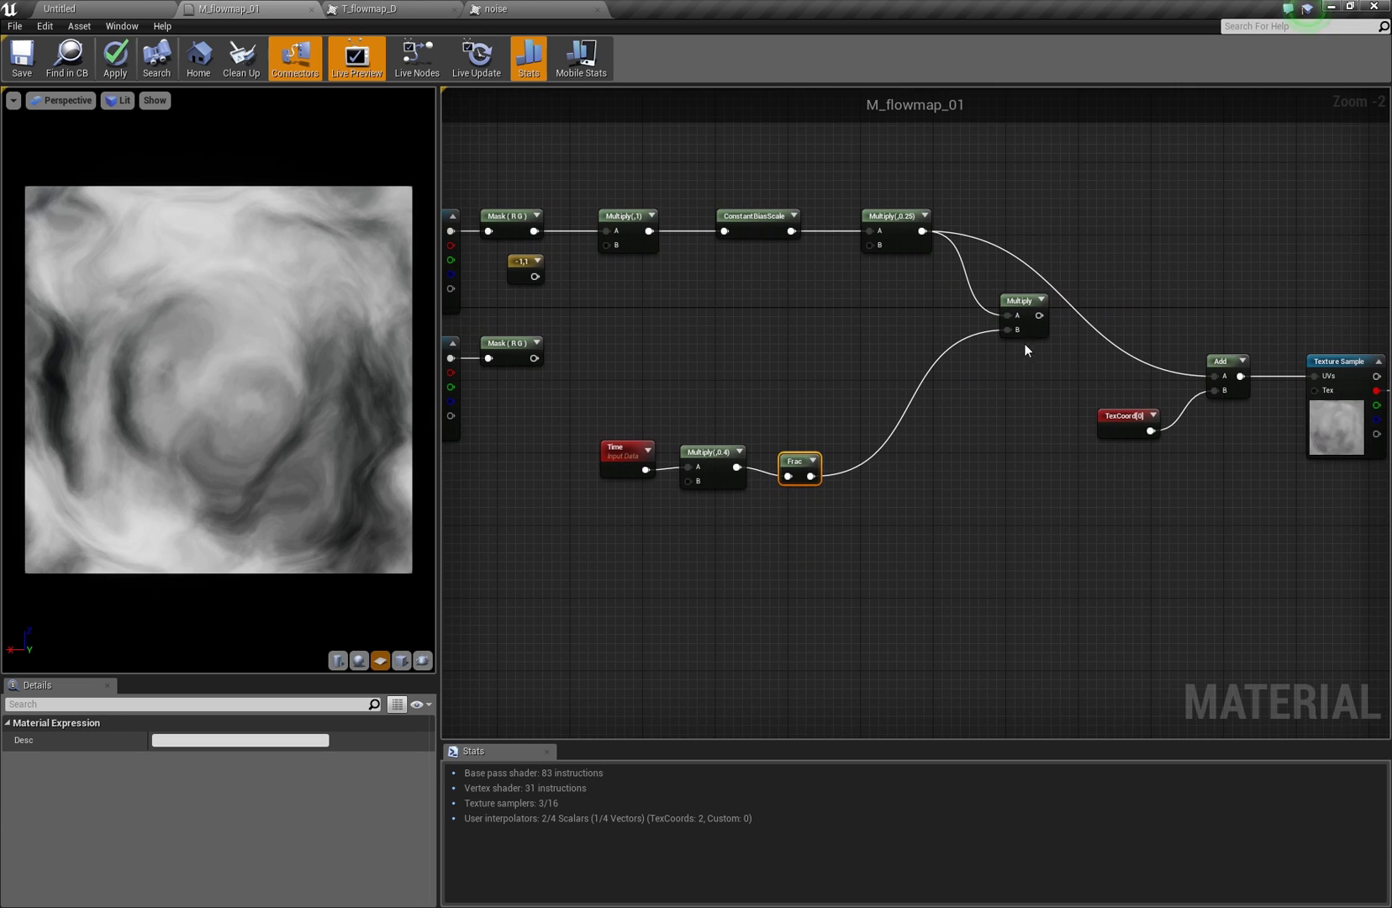
pyautogui.moveTo(1039, 315); pyautogui.dragTo(1214, 375)
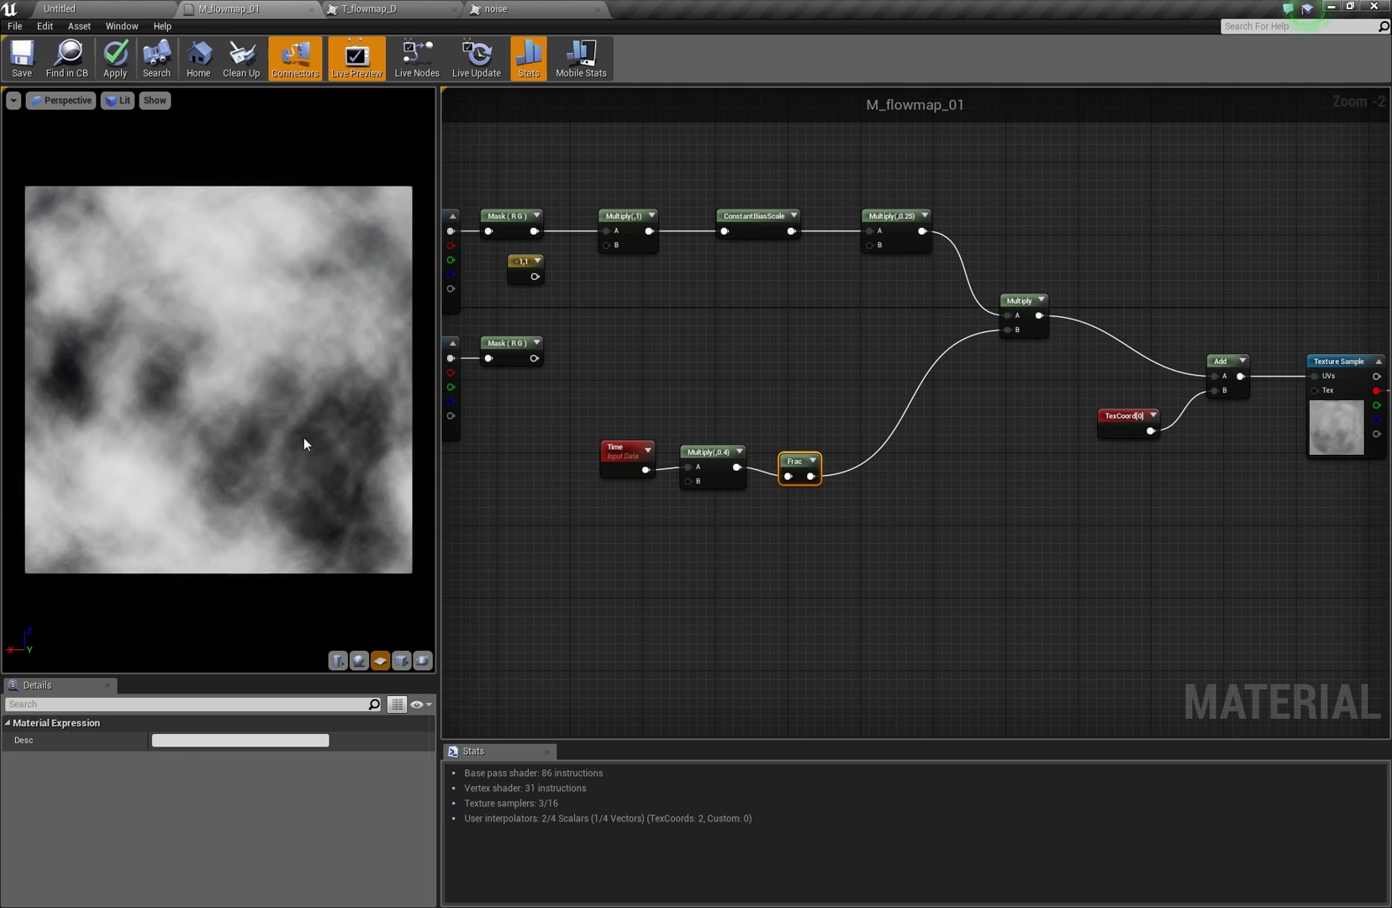
# Move the Time, 0.4 Multiply and Frac nodes lower in the graph and line them up in a row
pyautogui.moveTo(643, 422); pyautogui.dragTo(672, 412, button='right')
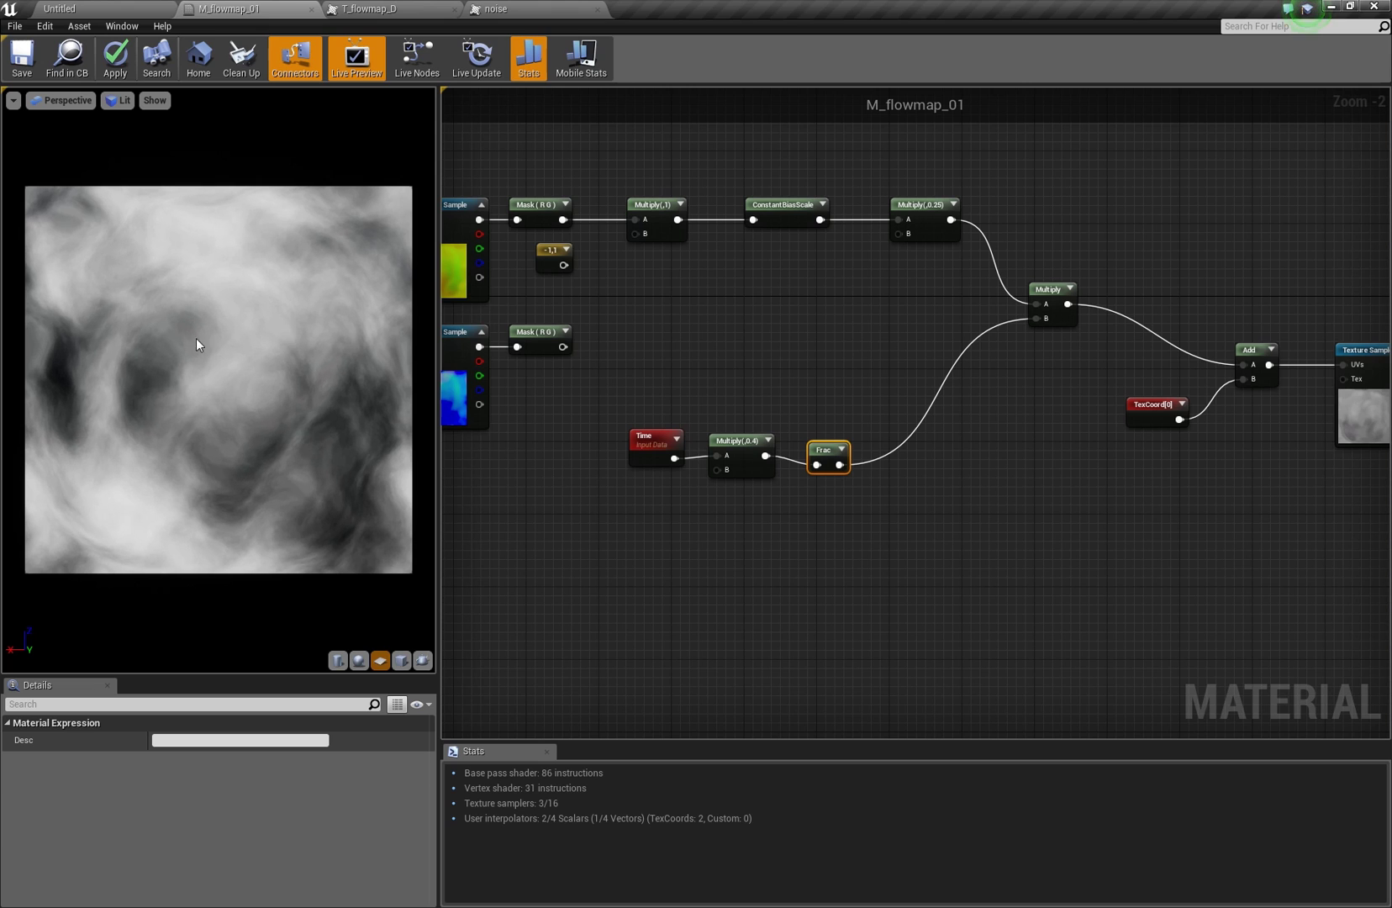
pyautogui.moveTo(834, 413); pyautogui.dragTo(867, 349, button='right')
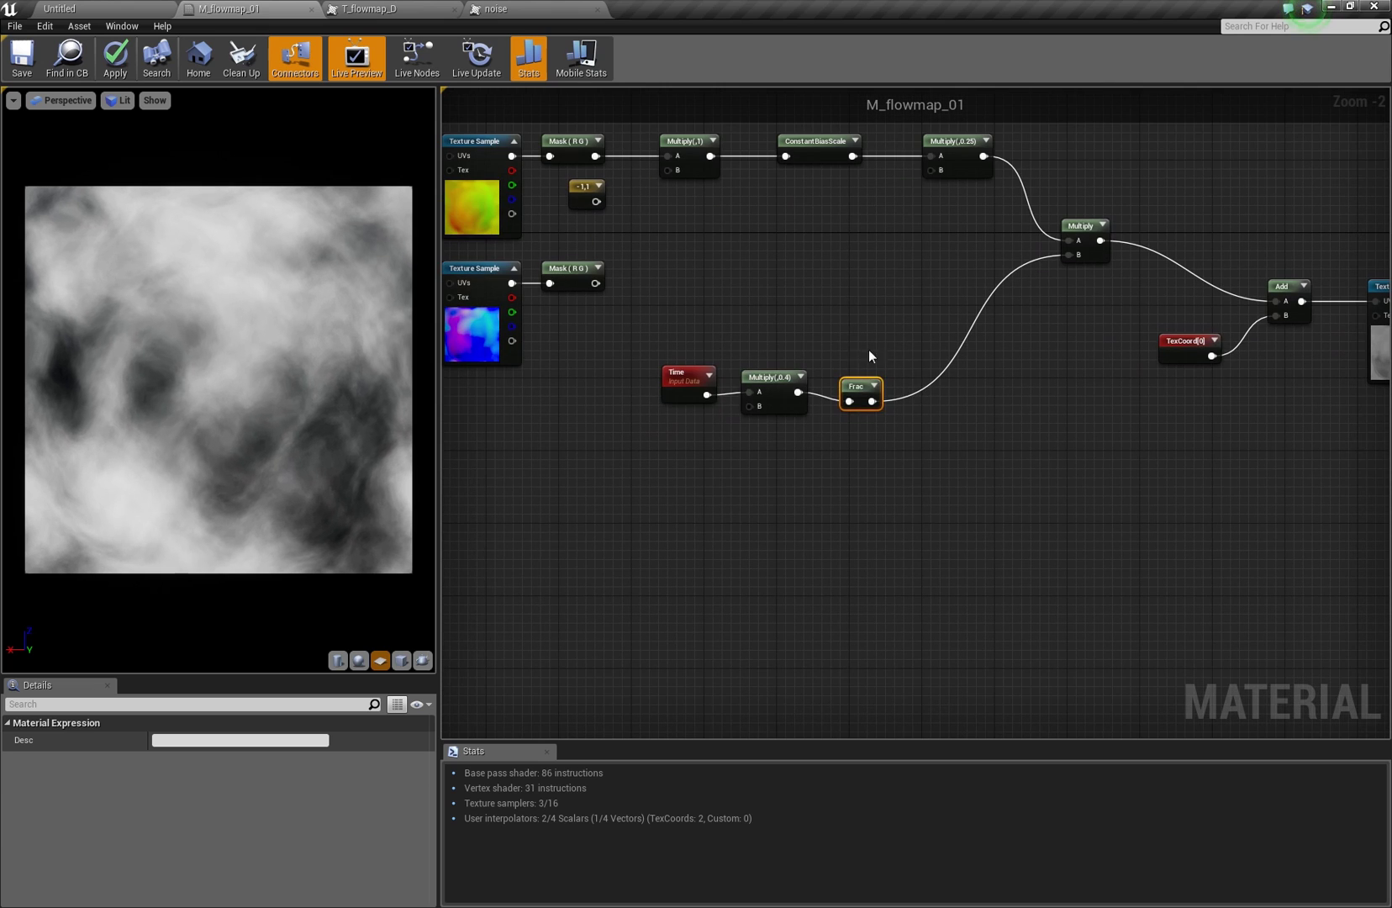
pyautogui.moveTo(869, 351); pyautogui.dragTo(665, 478)
pyautogui.click(758, 415)
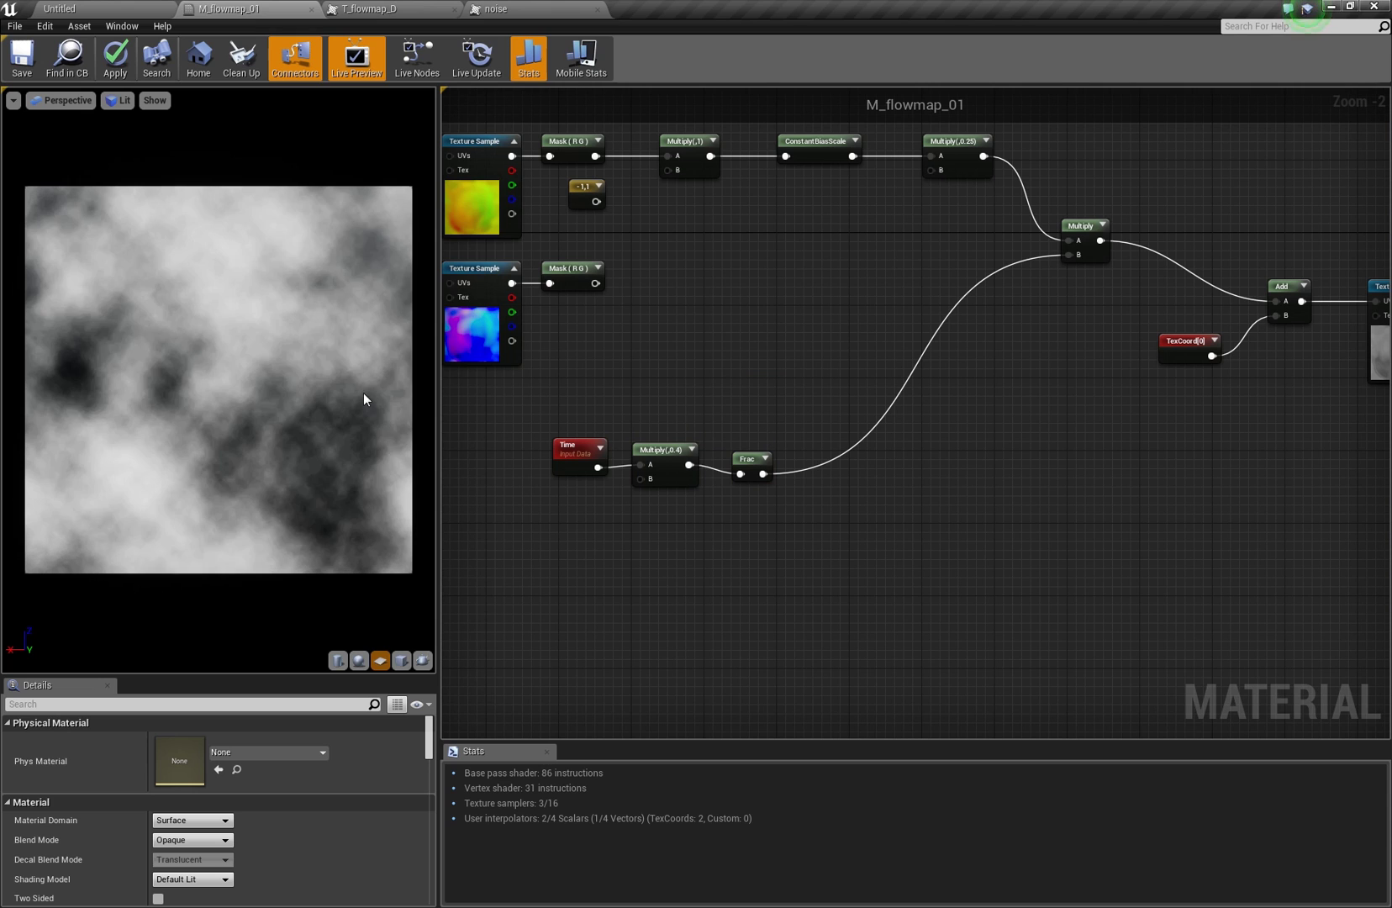
pyautogui.moveTo(883, 338); pyautogui.dragTo(869, 378, button='right')
pyautogui.moveTo(778, 462); pyautogui.dragTo(720, 472)
pyautogui.click(787, 443)
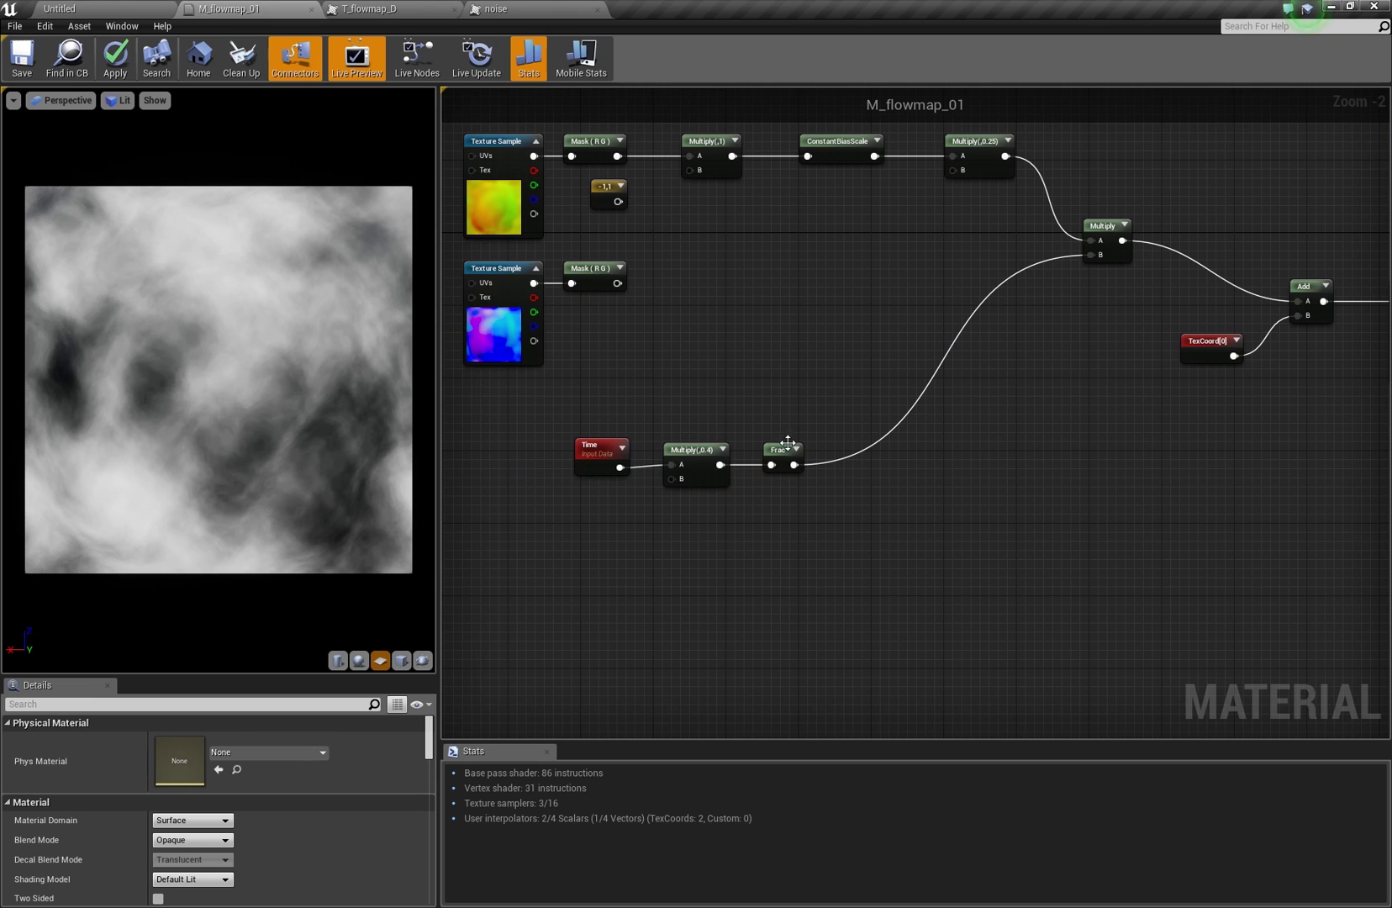
# Move Frac farther from the 0.4 Multiply and wrap the Time, Multiply and Frac nodes in a comment titled Phase 1
pyautogui.moveTo(787, 443); pyautogui.dragTo(796, 387, button='right')
pyautogui.moveTo(832, 336); pyautogui.dragTo(621, 441)
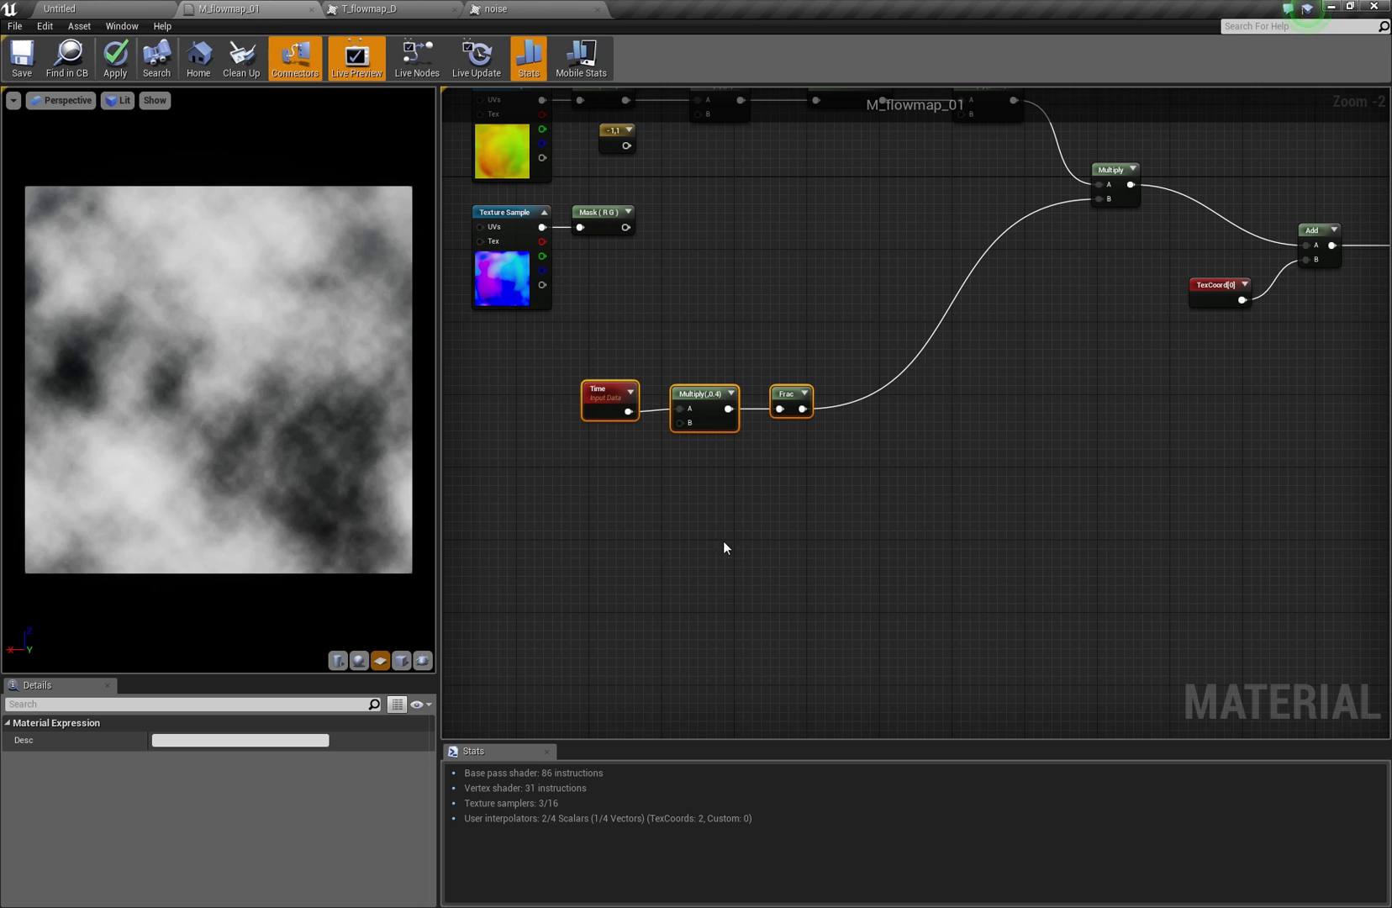
pyautogui.moveTo(720, 556); pyautogui.dragTo(709, 516, button='right')
pyautogui.click(791, 486)
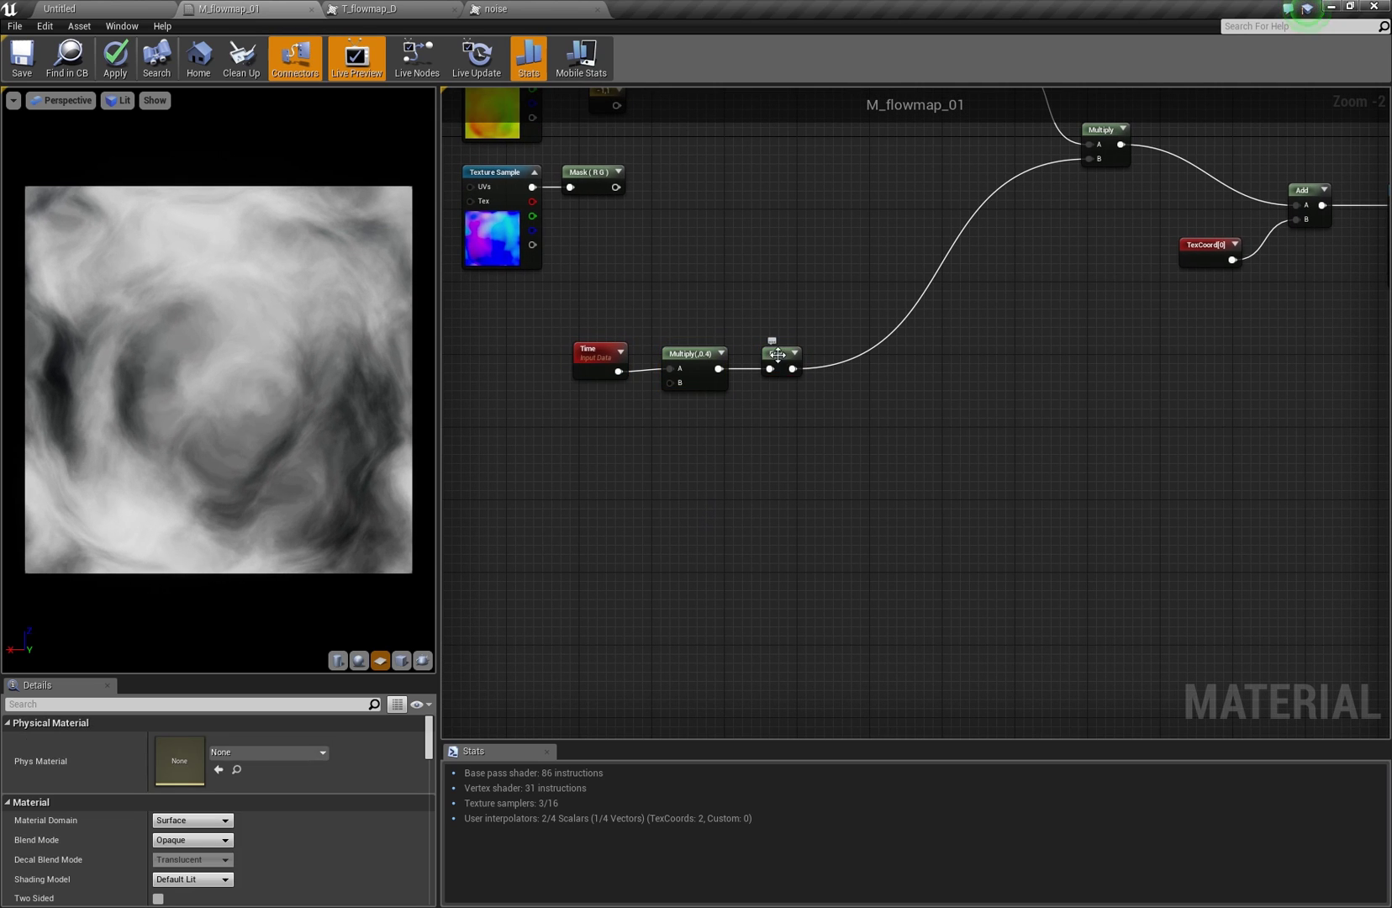
pyautogui.moveTo(777, 355); pyautogui.dragTo(593, 393)
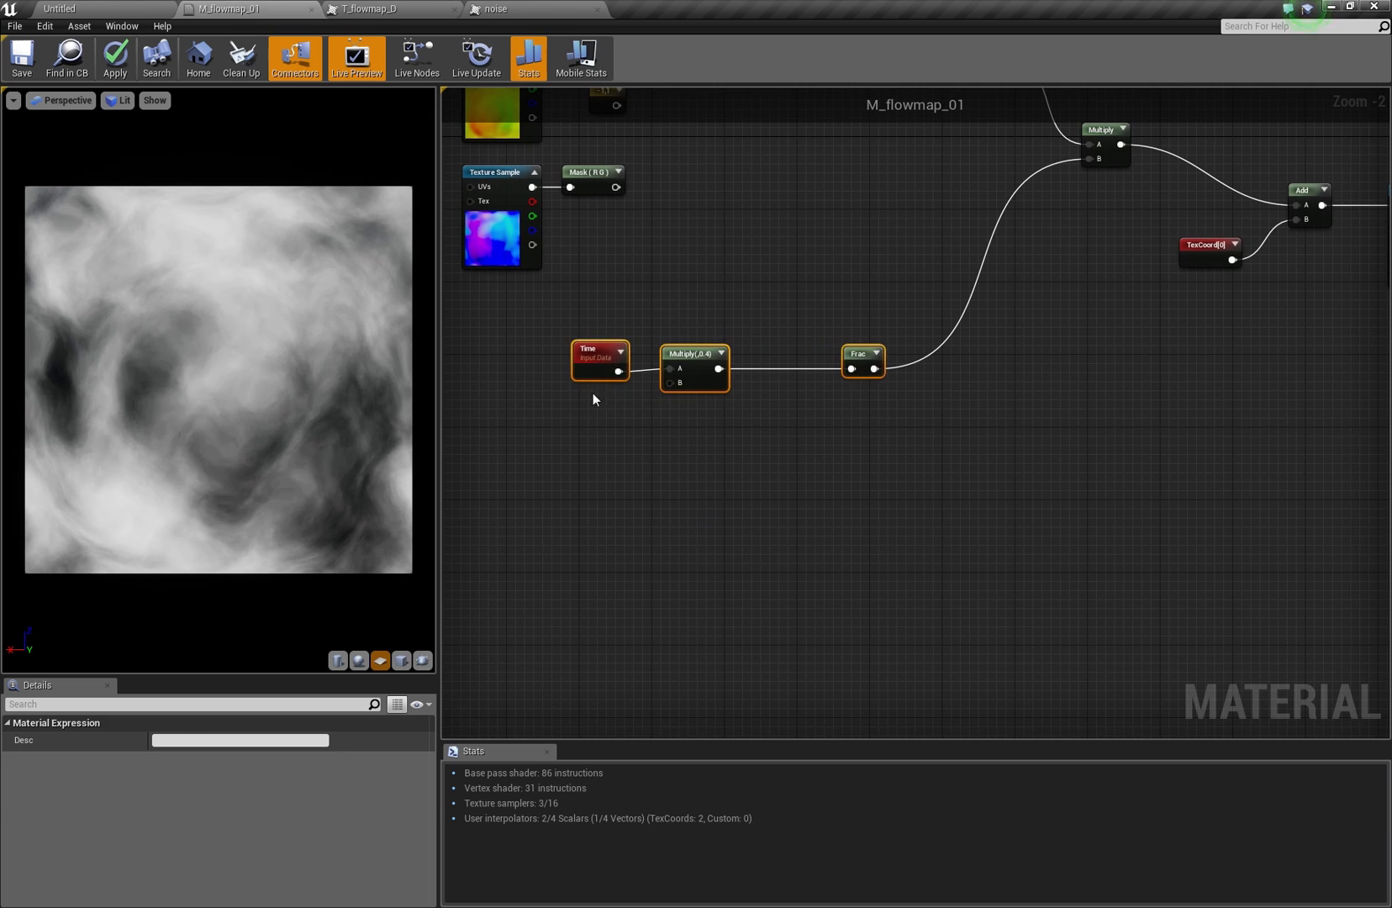
pyautogui.press('c')
pyautogui.doubleClick(636, 324)
pyautogui.write('Pha')
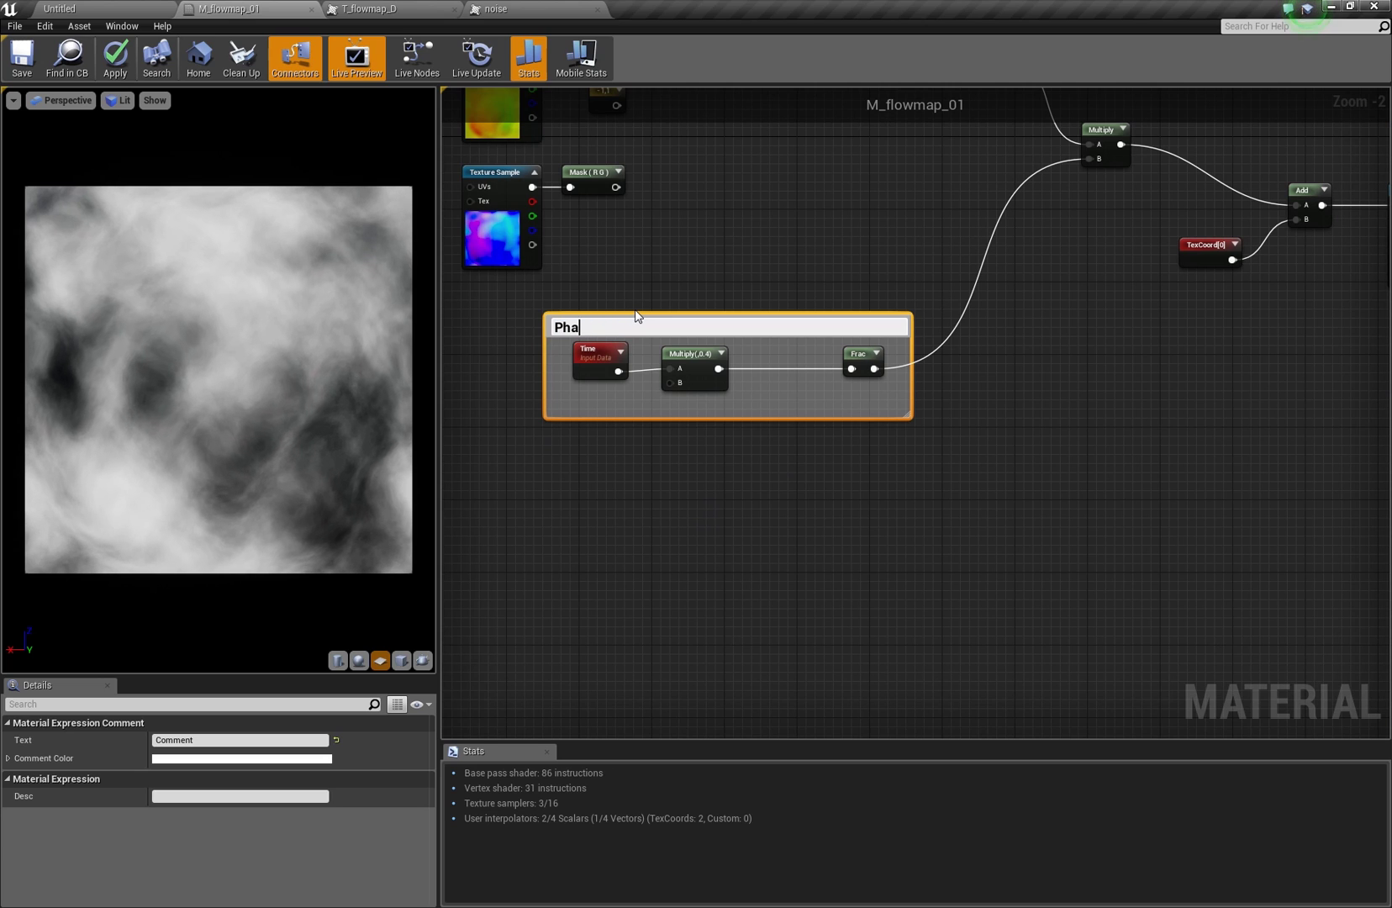
pyautogui.write('se 1')
pyautogui.press('Return')
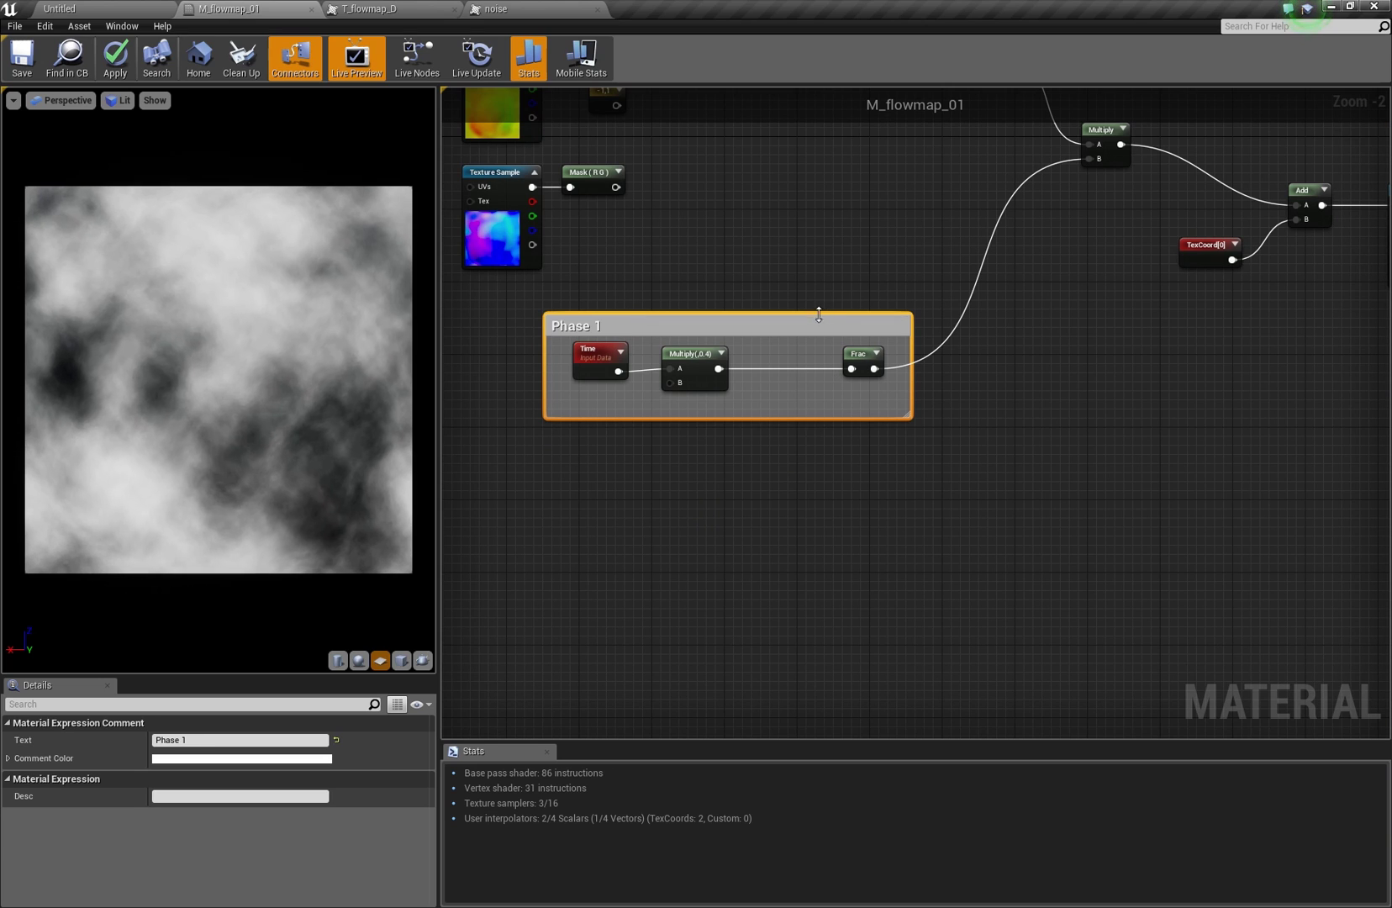
# Branch an Add node off the 0.4 Multiply below the Phase 1 comment and set its Const B to 0.5
pyautogui.click(824, 358)
pyautogui.moveTo(718, 368); pyautogui.dragTo(801, 498)
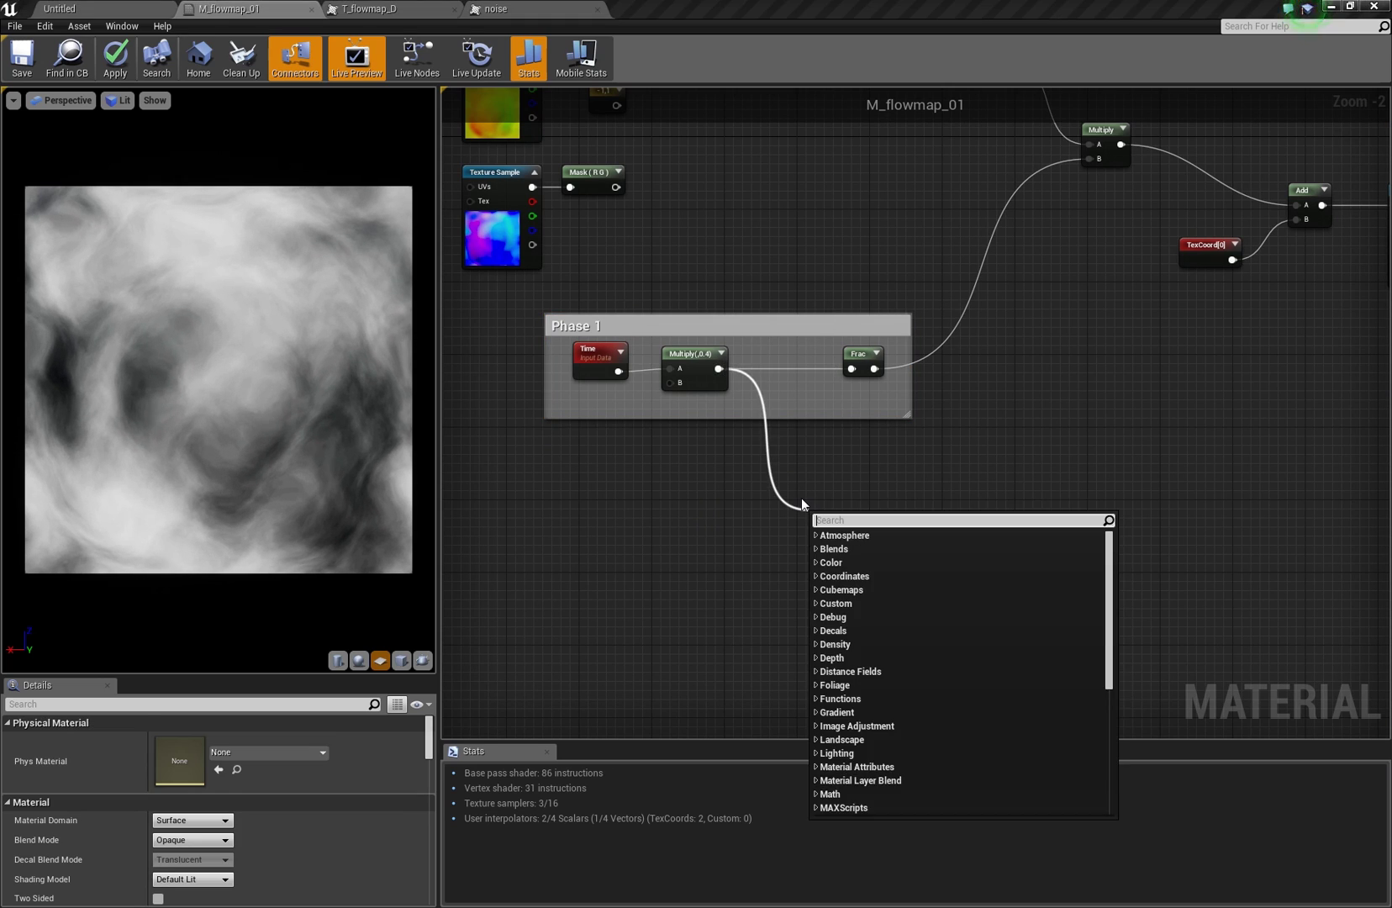
pyautogui.write('add')
pyautogui.press('Return')
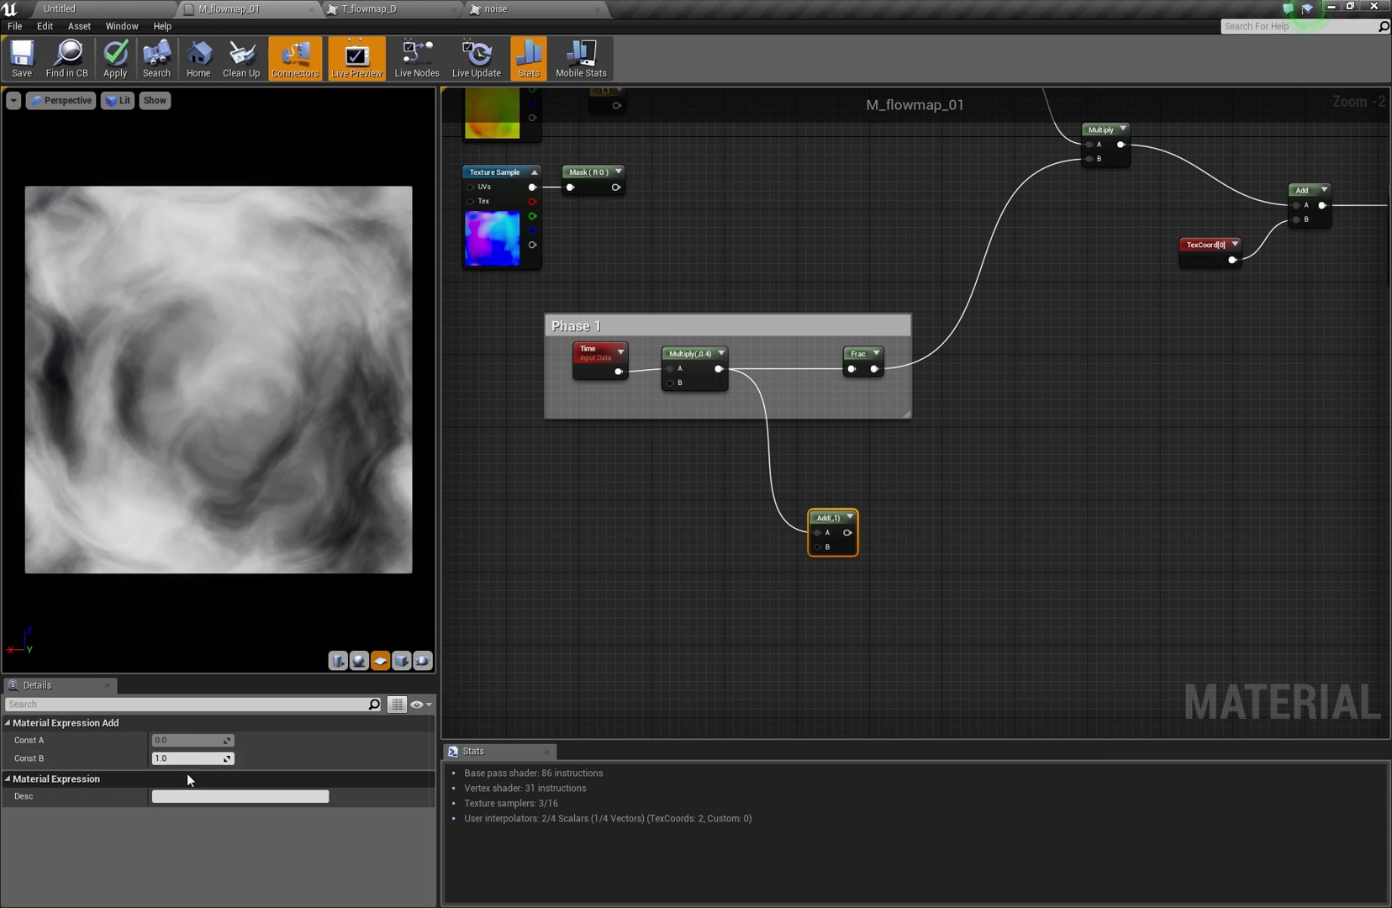
pyautogui.click(192, 757)
pyautogui.write('0.5')
pyautogui.press('Return')
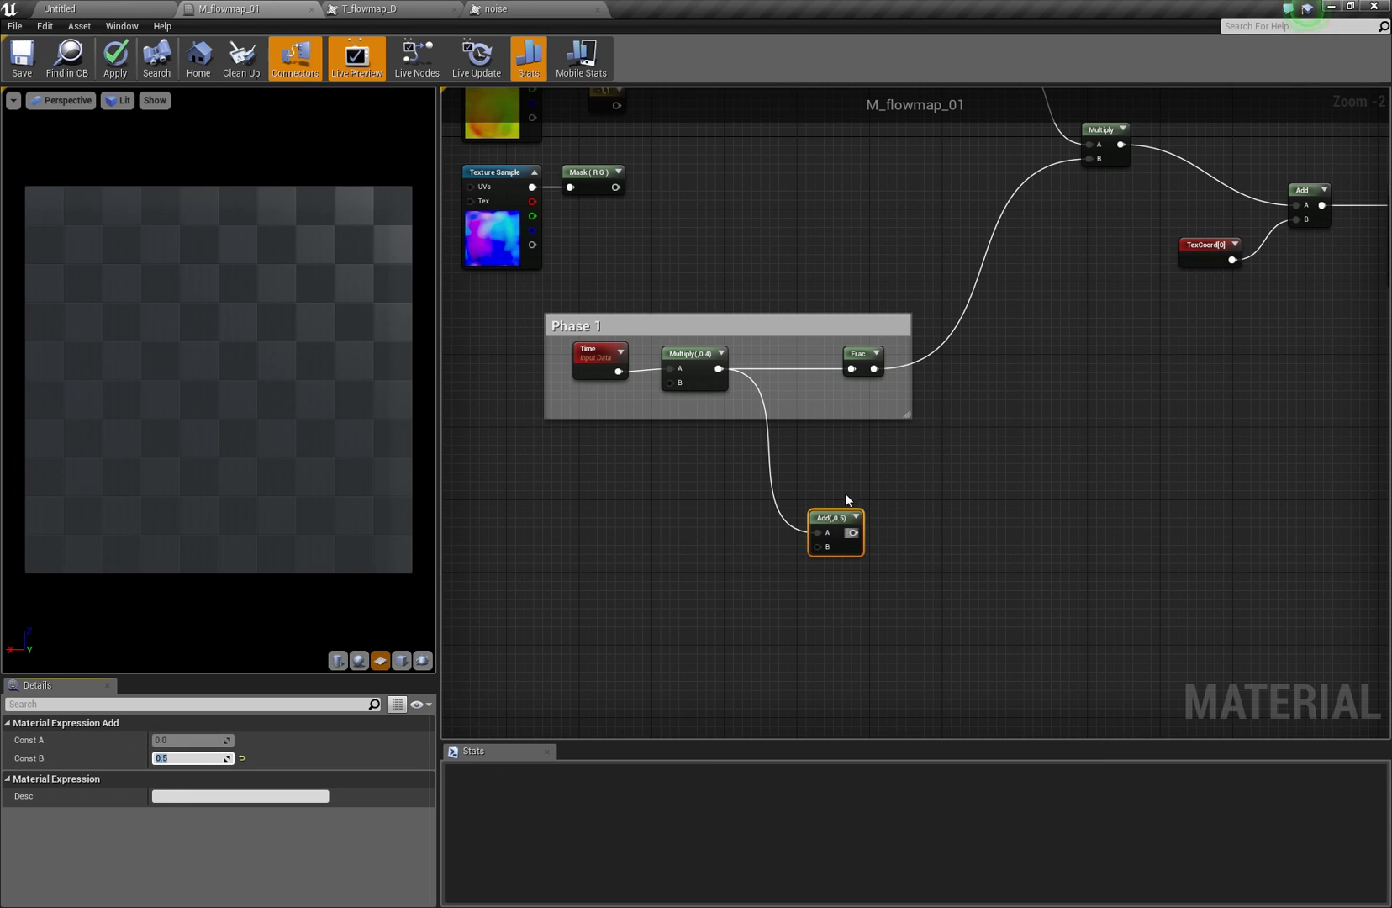
# Feed the 0.5 Add into a new Frac node and align it under the Frac in Phase 1
pyautogui.moveTo(853, 494); pyautogui.dragTo(839, 475, button='right')
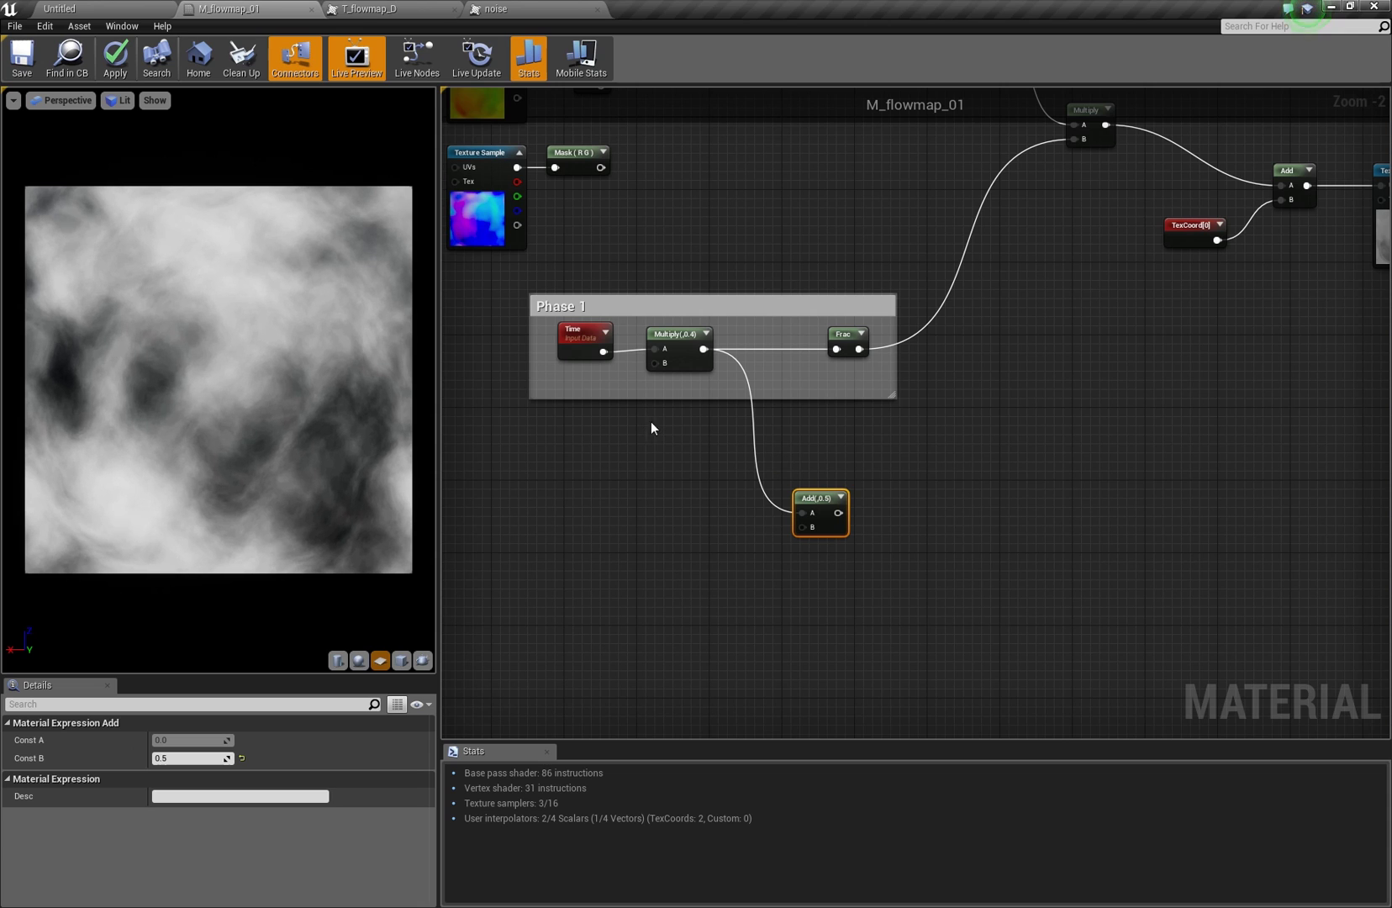
pyautogui.moveTo(931, 475); pyautogui.dragTo(858, 468, button='right')
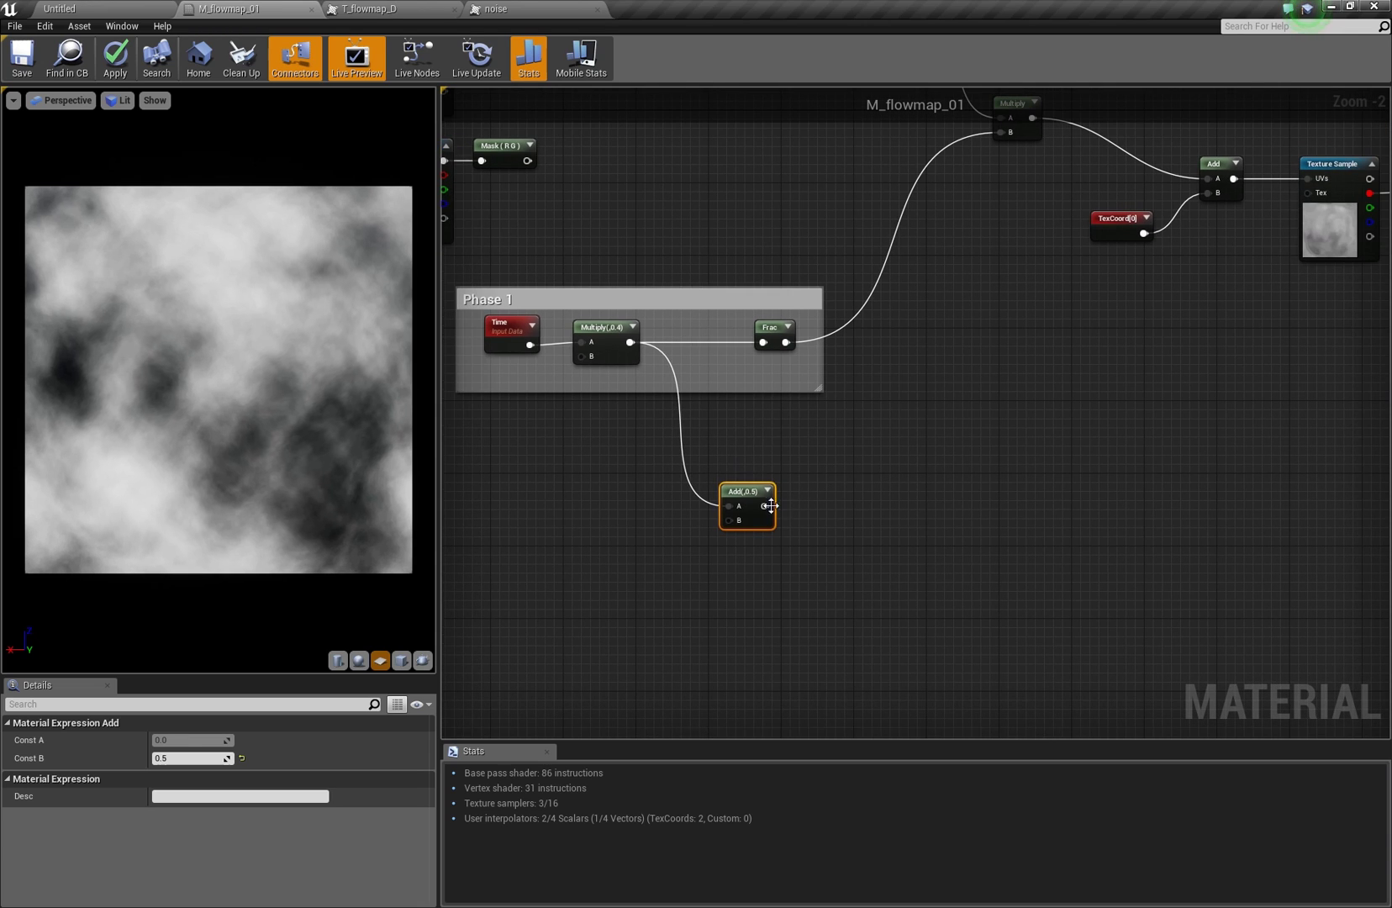
pyautogui.moveTo(765, 505); pyautogui.dragTo(823, 493)
pyautogui.write('frac')
pyautogui.press('Return')
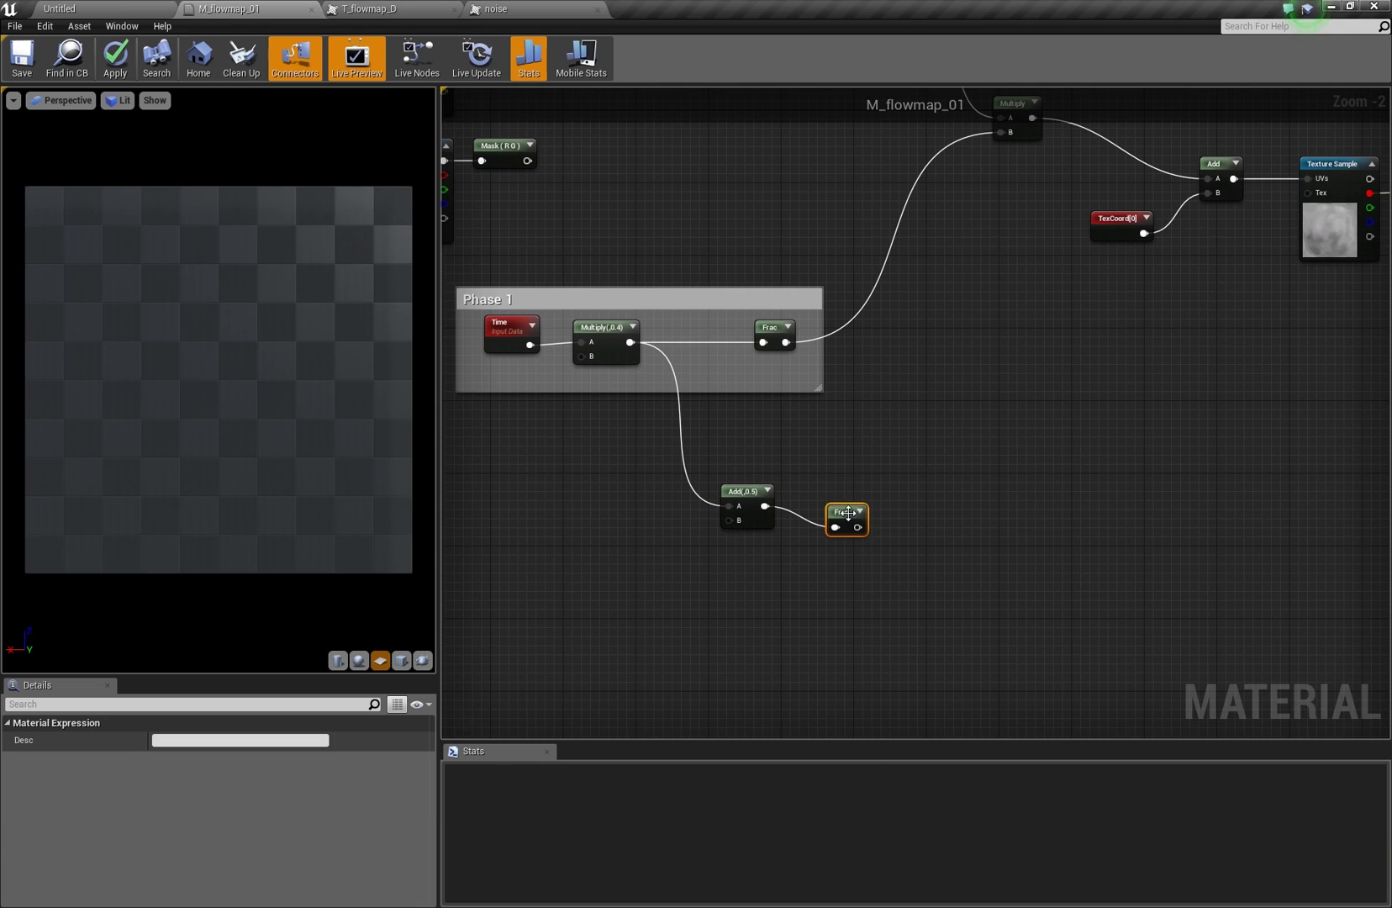
pyautogui.moveTo(918, 437); pyautogui.dragTo(802, 450, button='right')
pyautogui.moveTo(661, 345); pyautogui.dragTo(706, 345)
pyautogui.moveTo(704, 401); pyautogui.dragTo(753, 403)
# Duplicate the UV Multiply, Add, TexCoord and noise Texture Sample nodes and place the copies below the originals
pyautogui.moveTo(923, 403); pyautogui.dragTo(933, 427, button='right')
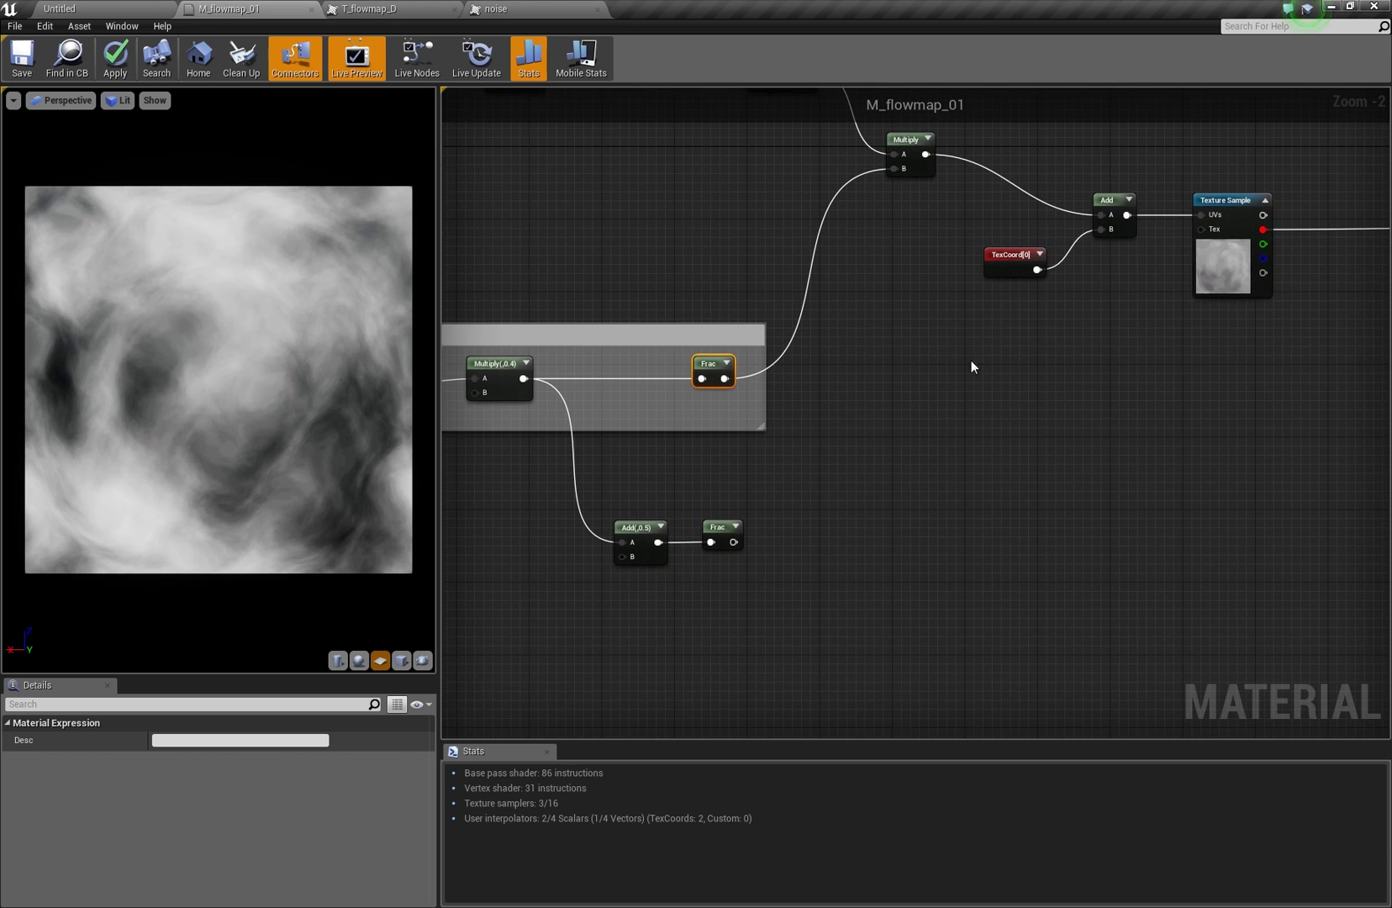
pyautogui.moveTo(970, 368); pyautogui.dragTo(916, 513, button='right')
pyautogui.moveTo(1194, 419); pyautogui.dragTo(1191, 420)
pyautogui.hotkey('ctrl', 'c')
pyautogui.moveTo(1052, 523); pyautogui.dragTo(1044, 475, button='right')
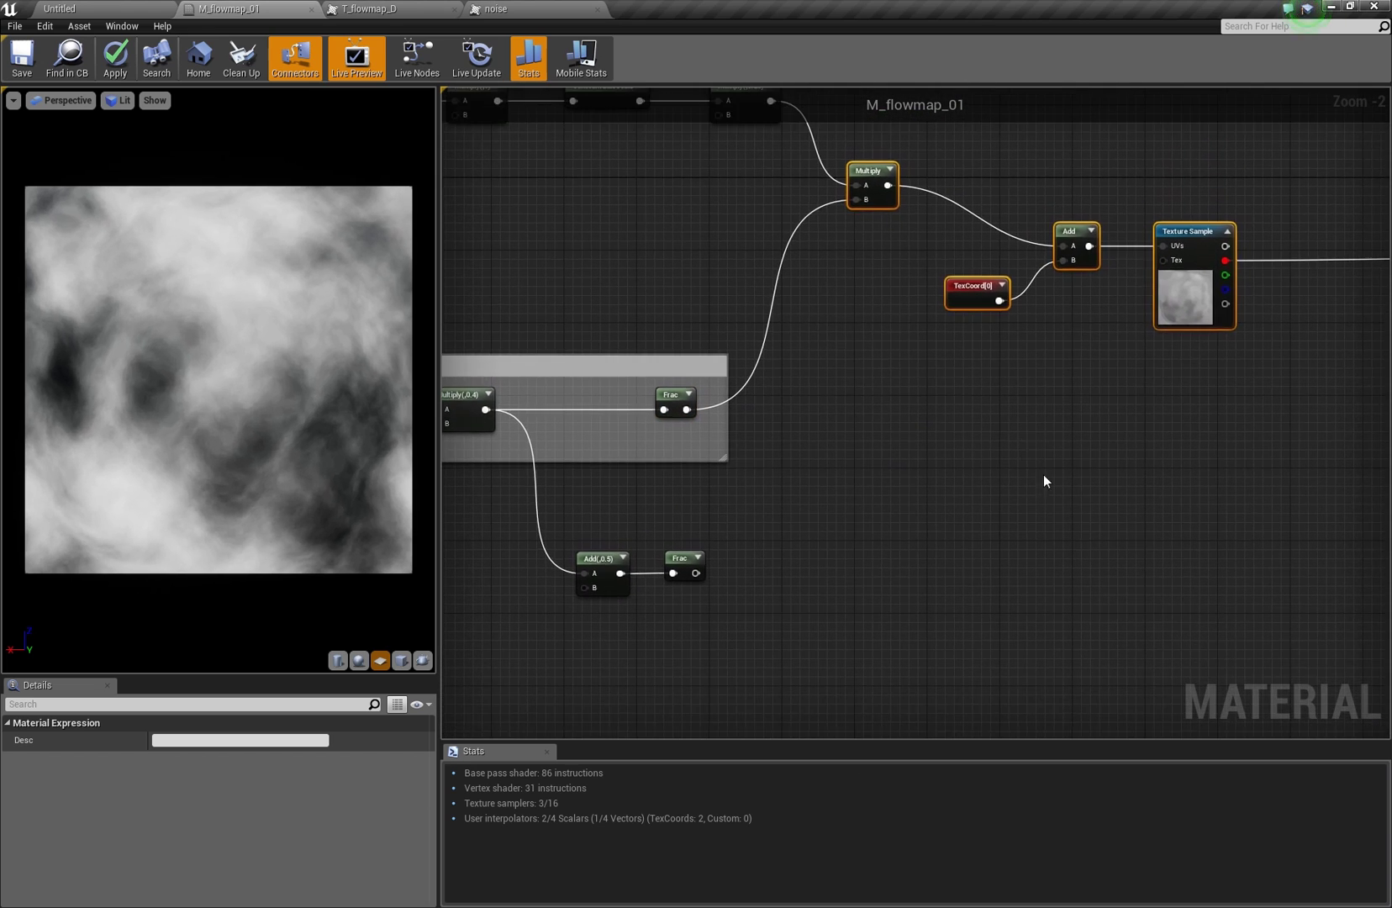
pyautogui.hotkey('ctrl', 'v')
pyautogui.moveTo(945, 444); pyautogui.dragTo(864, 519)
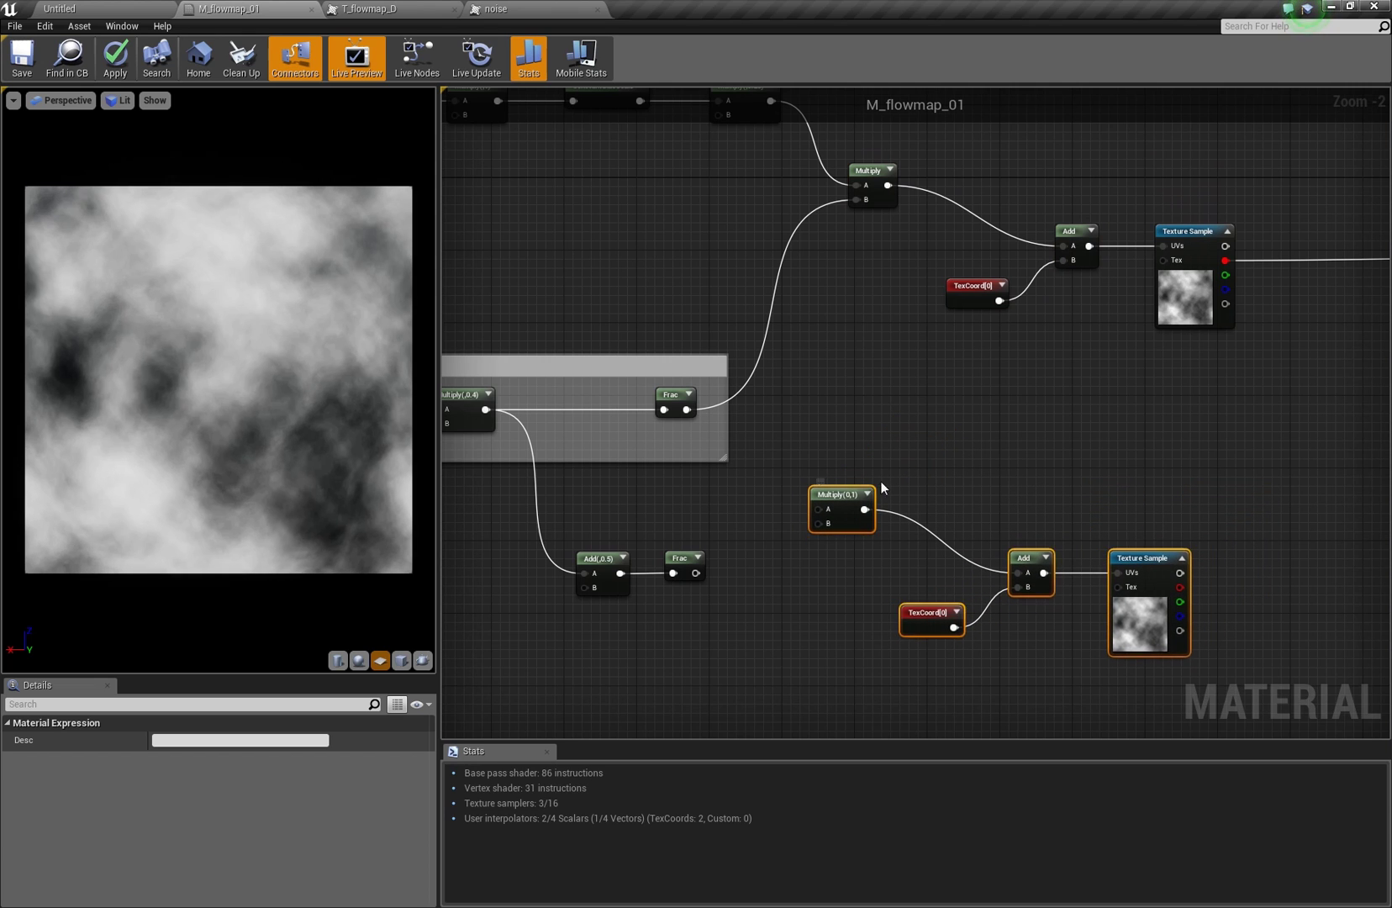
pyautogui.click(884, 485)
# Connect the 0.25 Multiply to the copied Multiply's A input and the second Frac to its B input
pyautogui.moveTo(825, 397); pyautogui.dragTo(813, 460, button='right')
pyautogui.moveTo(759, 165); pyautogui.dragTo(796, 409)
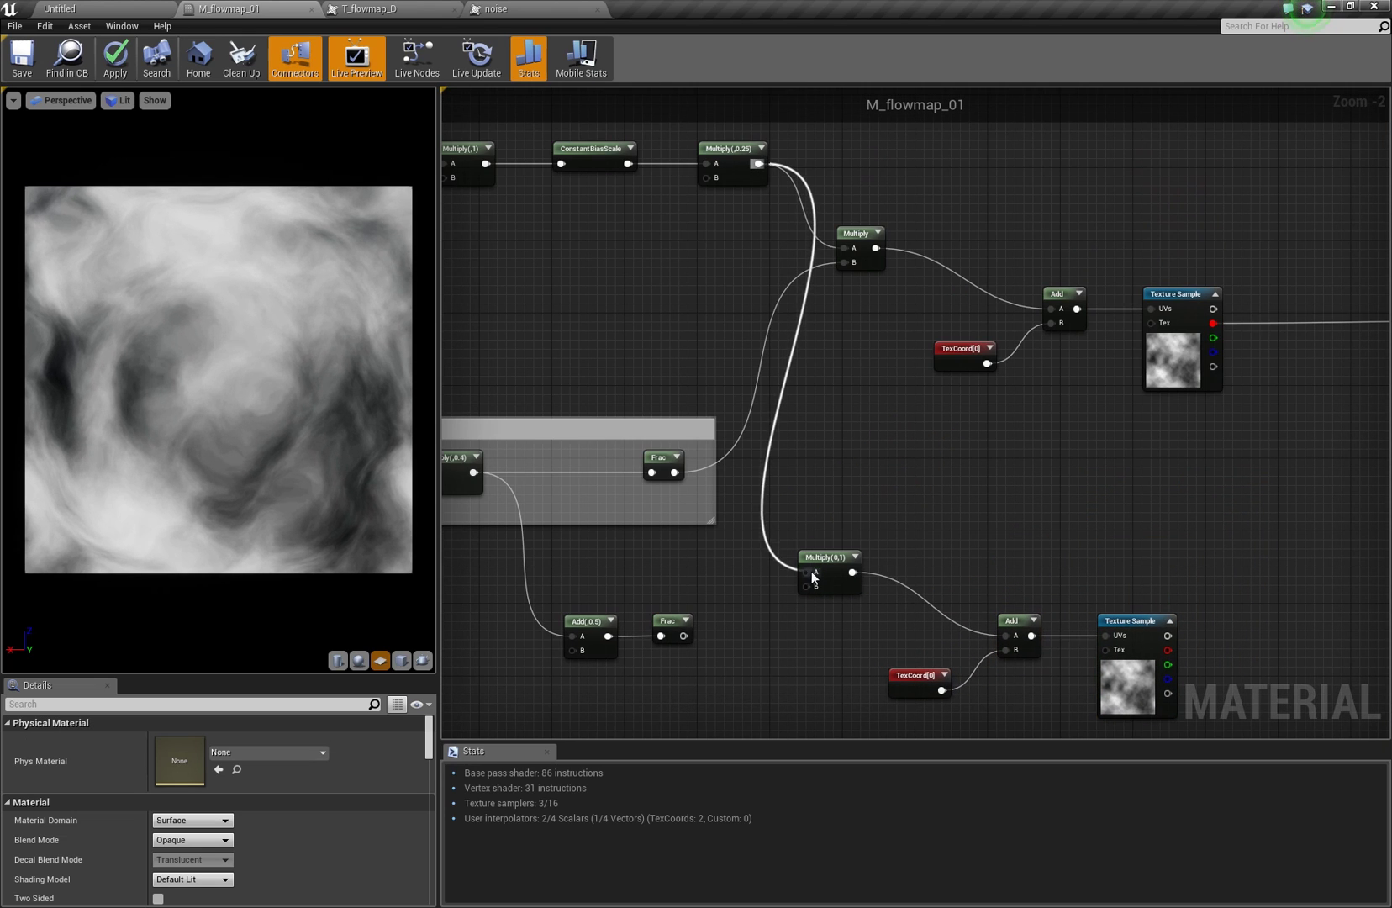
pyautogui.moveTo(811, 574); pyautogui.dragTo(811, 574)
pyautogui.moveTo(685, 636); pyautogui.dragTo(808, 587)
pyautogui.moveTo(1114, 607); pyautogui.dragTo(1059, 519, button='right')
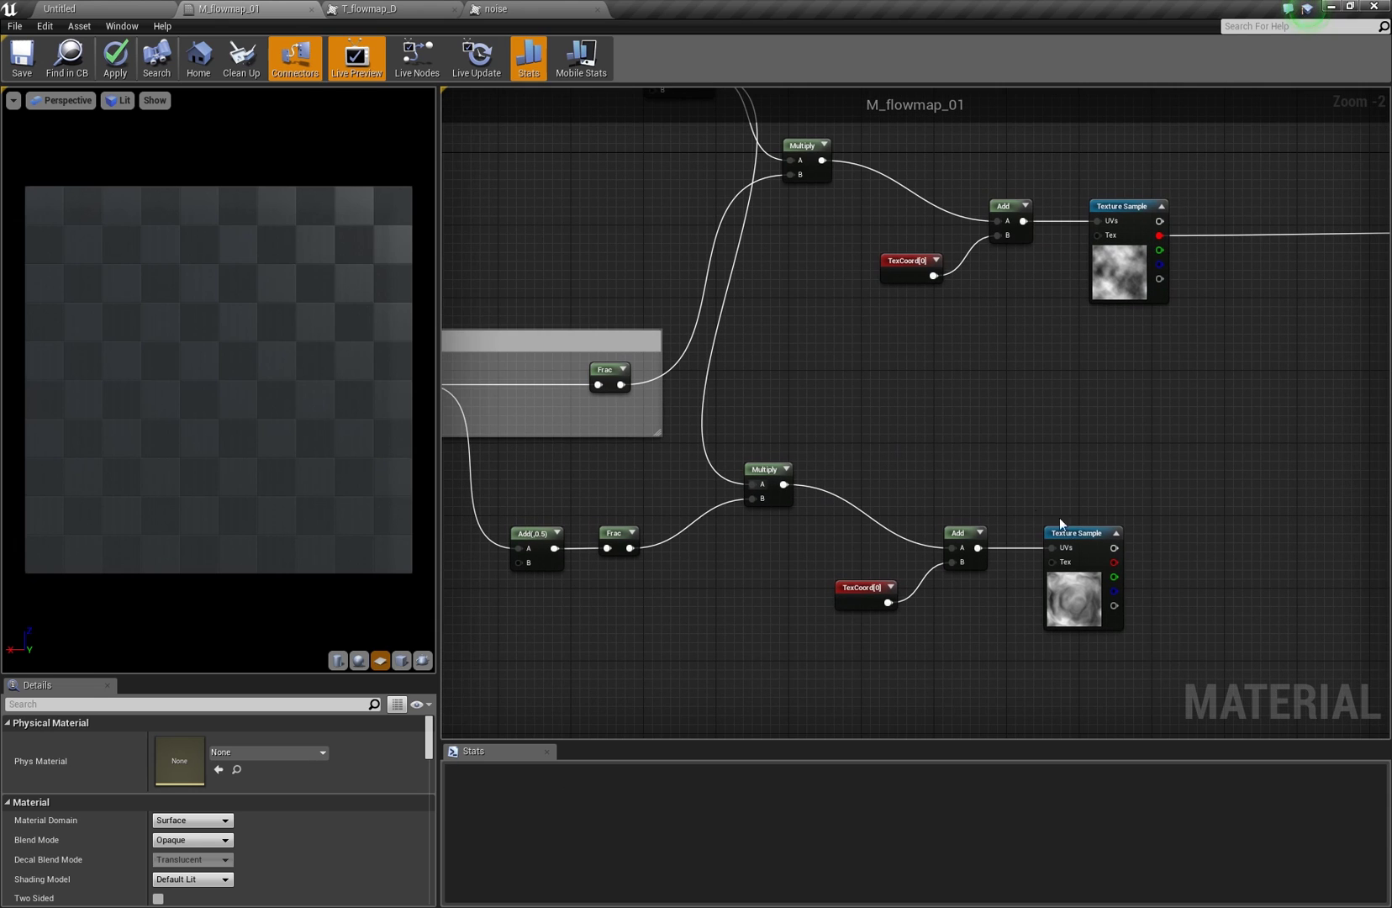
# Shift the copied Texture Sample, Add and TexCoord nodes to line up under the originals
pyautogui.moveTo(1099, 531); pyautogui.dragTo(1108, 527)
pyautogui.moveTo(1119, 541); pyautogui.dragTo(1116, 527, button='right')
pyautogui.moveTo(1092, 578); pyautogui.dragTo(1111, 580)
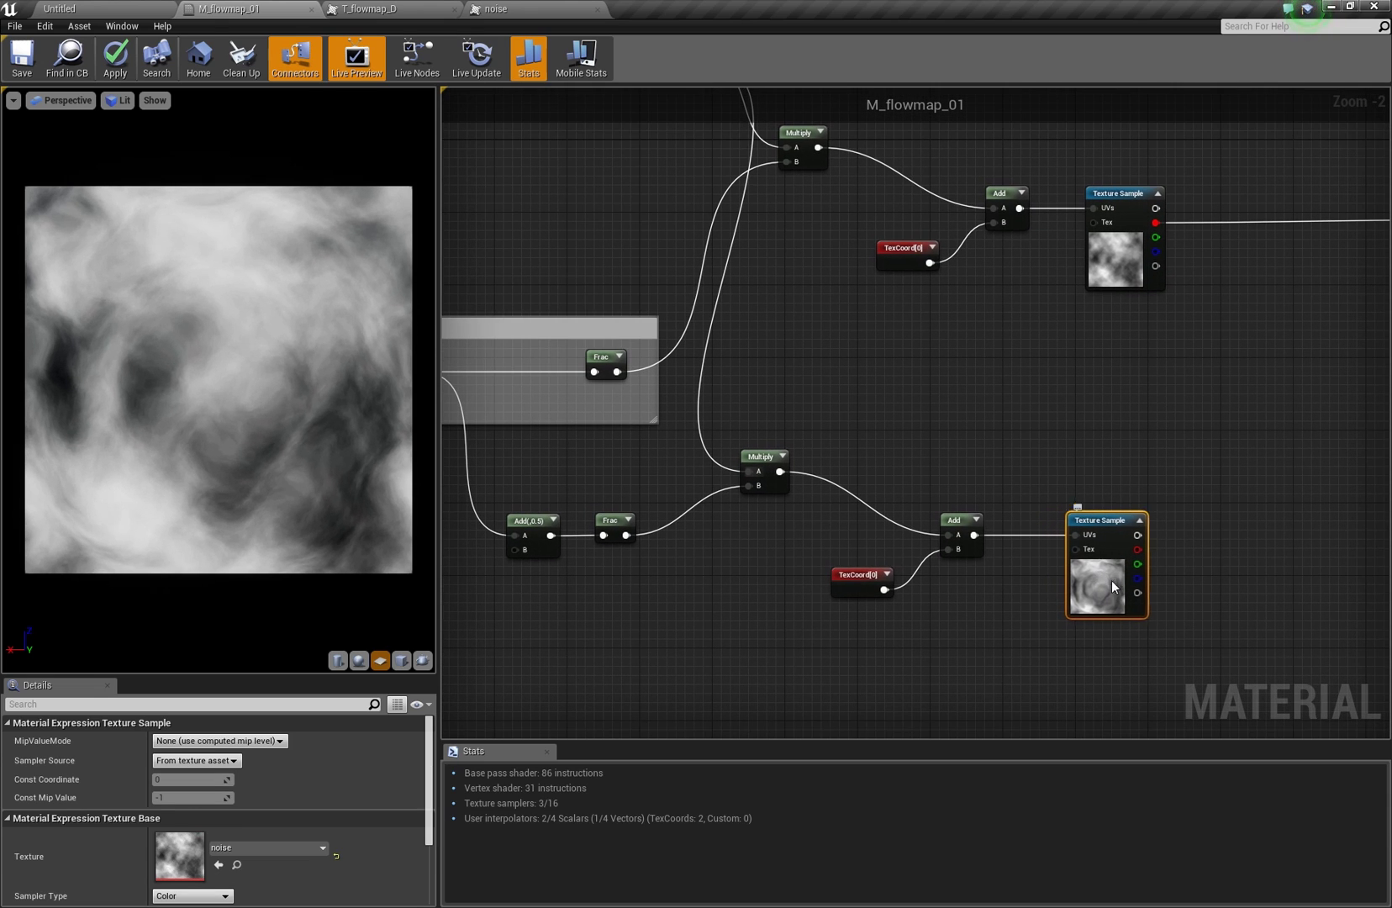
pyautogui.moveTo(1037, 483); pyautogui.dragTo(874, 590)
pyautogui.moveTo(980, 552); pyautogui.dragTo(1006, 552)
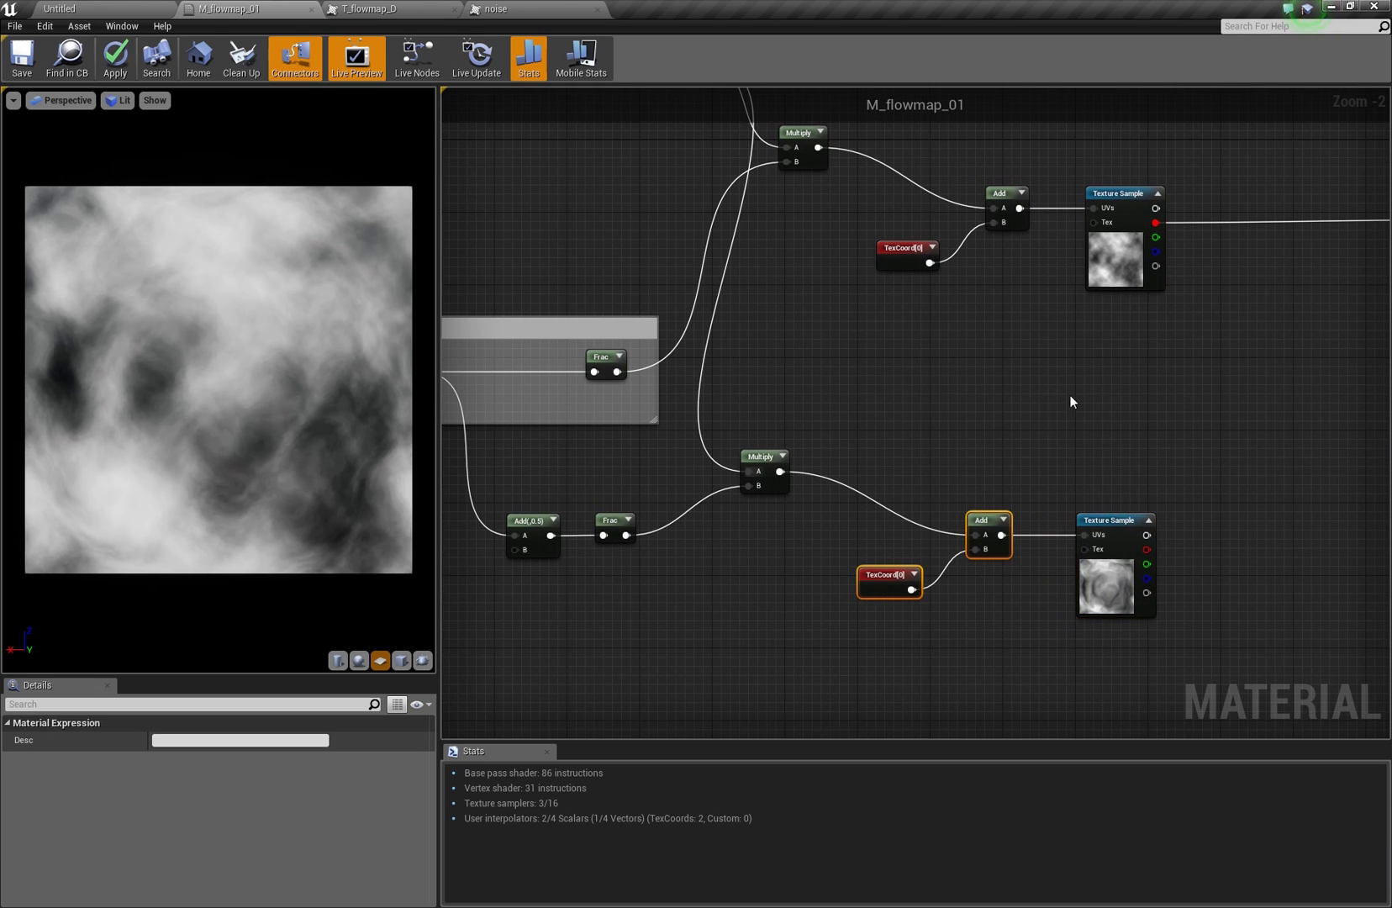
# Blend both Texture Samples' red channels through a new LinearInterpolate node, as A and B, and connect its output to Emissive Color
pyautogui.moveTo(1004, 310); pyautogui.dragTo(988, 348, button='right')
pyautogui.moveTo(885, 489); pyautogui.dragTo(939, 469, button='right')
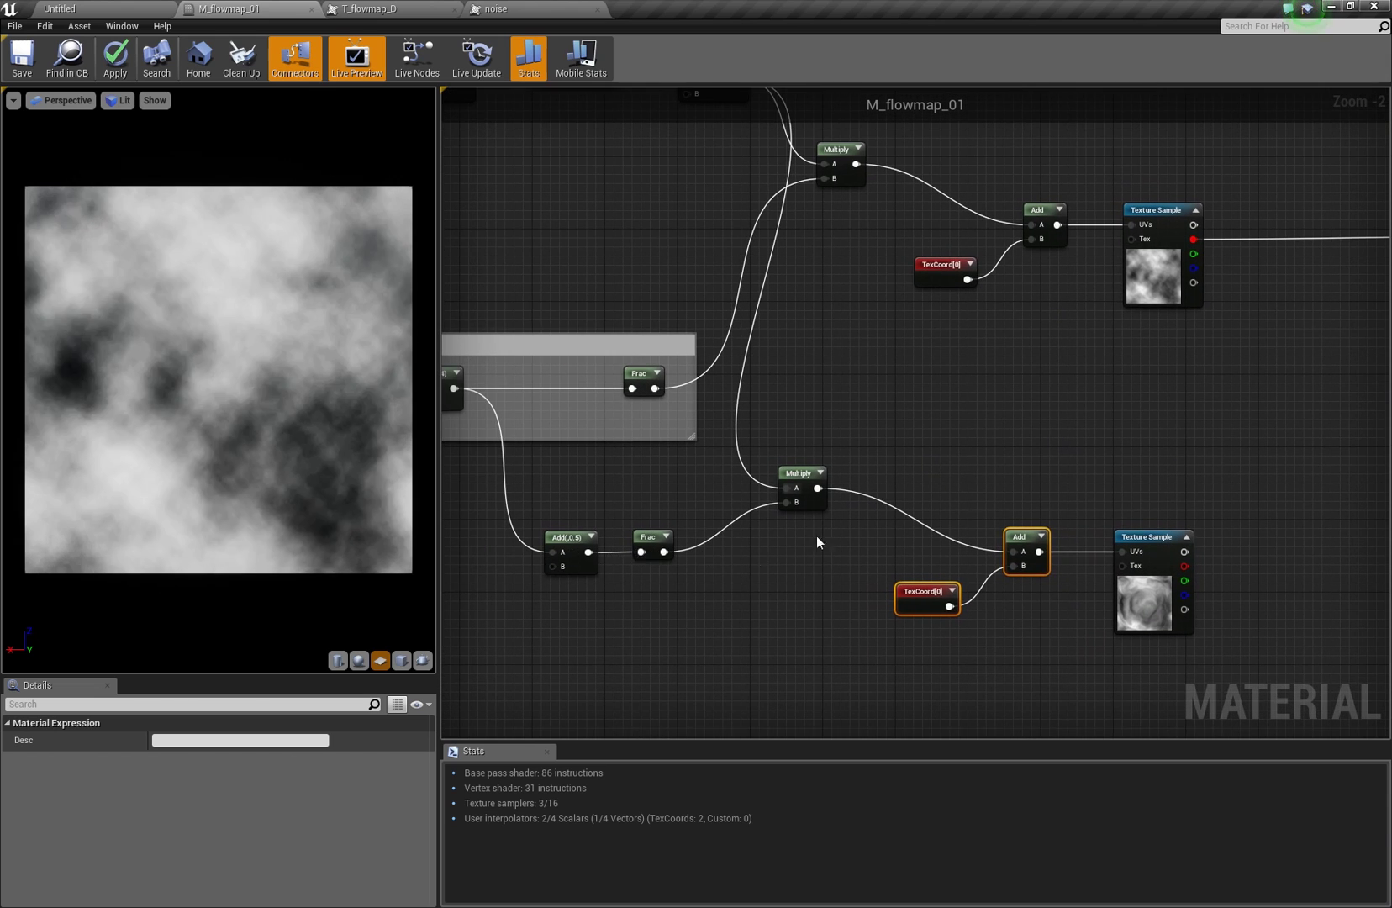
pyautogui.moveTo(1169, 430); pyautogui.dragTo(992, 422, button='right')
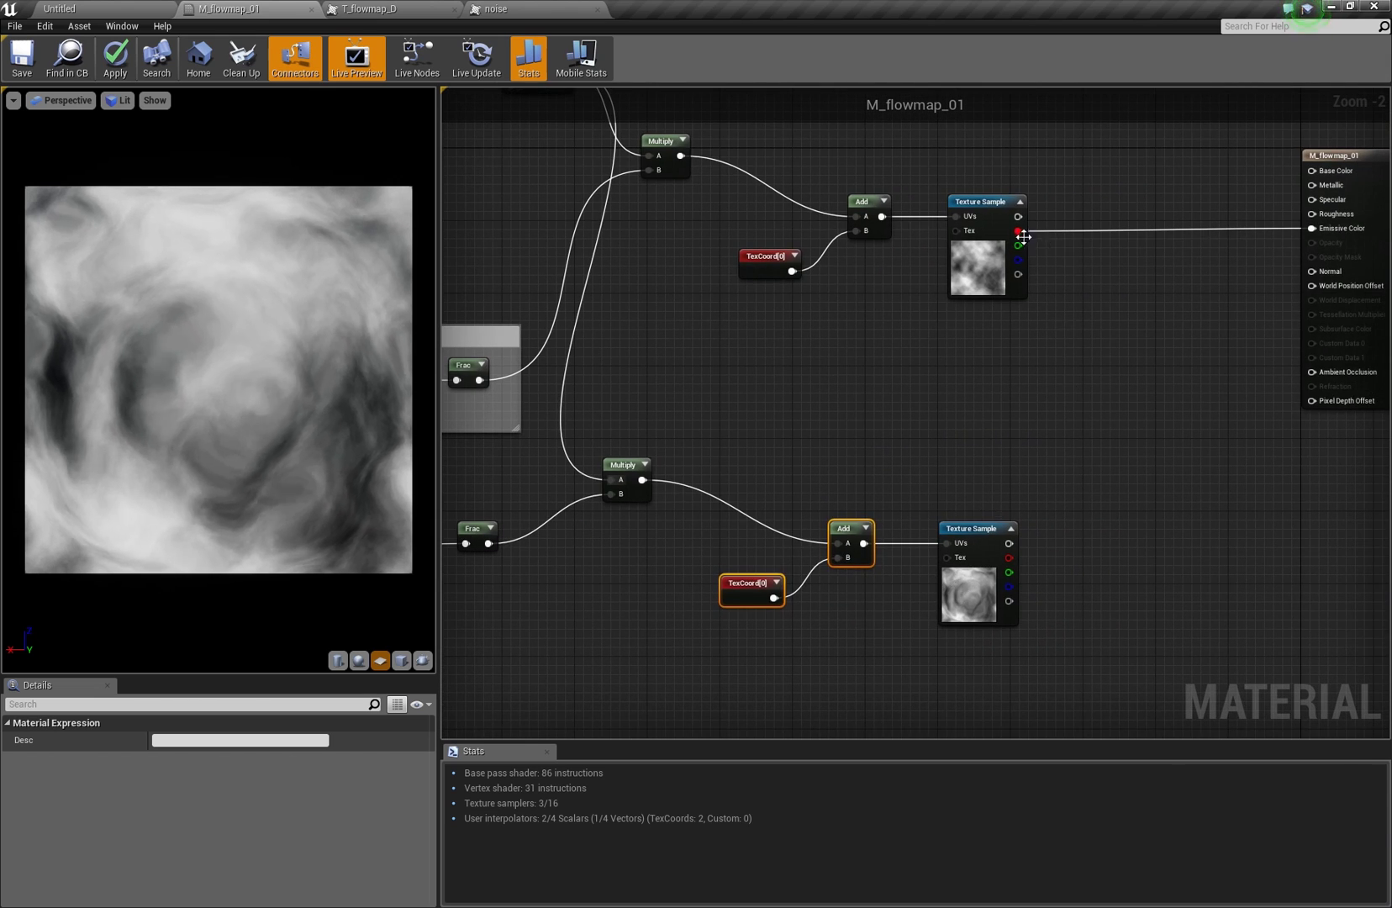
pyautogui.moveTo(1019, 233); pyautogui.dragTo(1084, 386)
pyautogui.write('lerp')
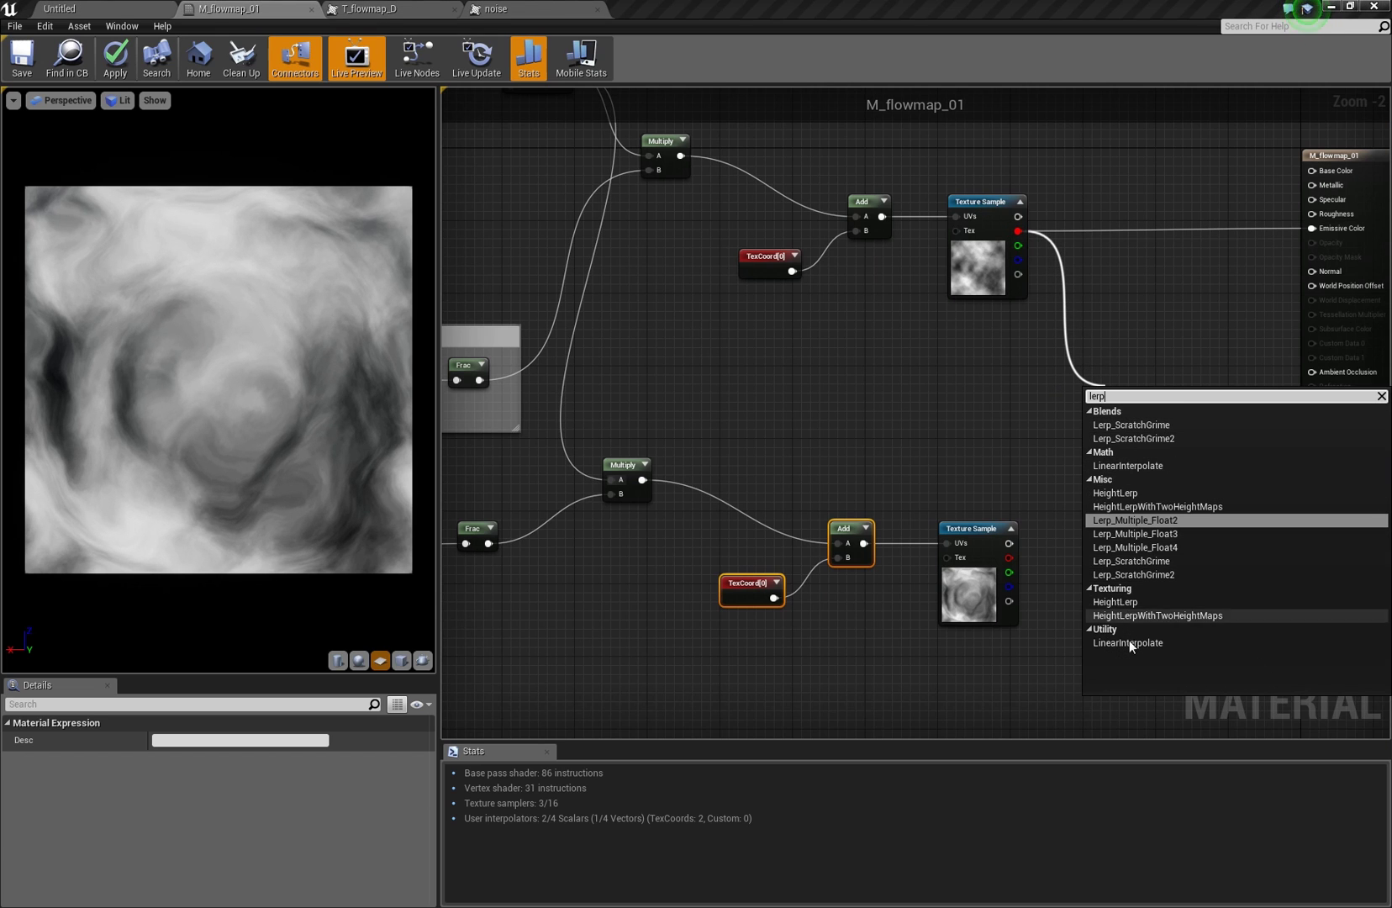
pyautogui.click(1129, 643)
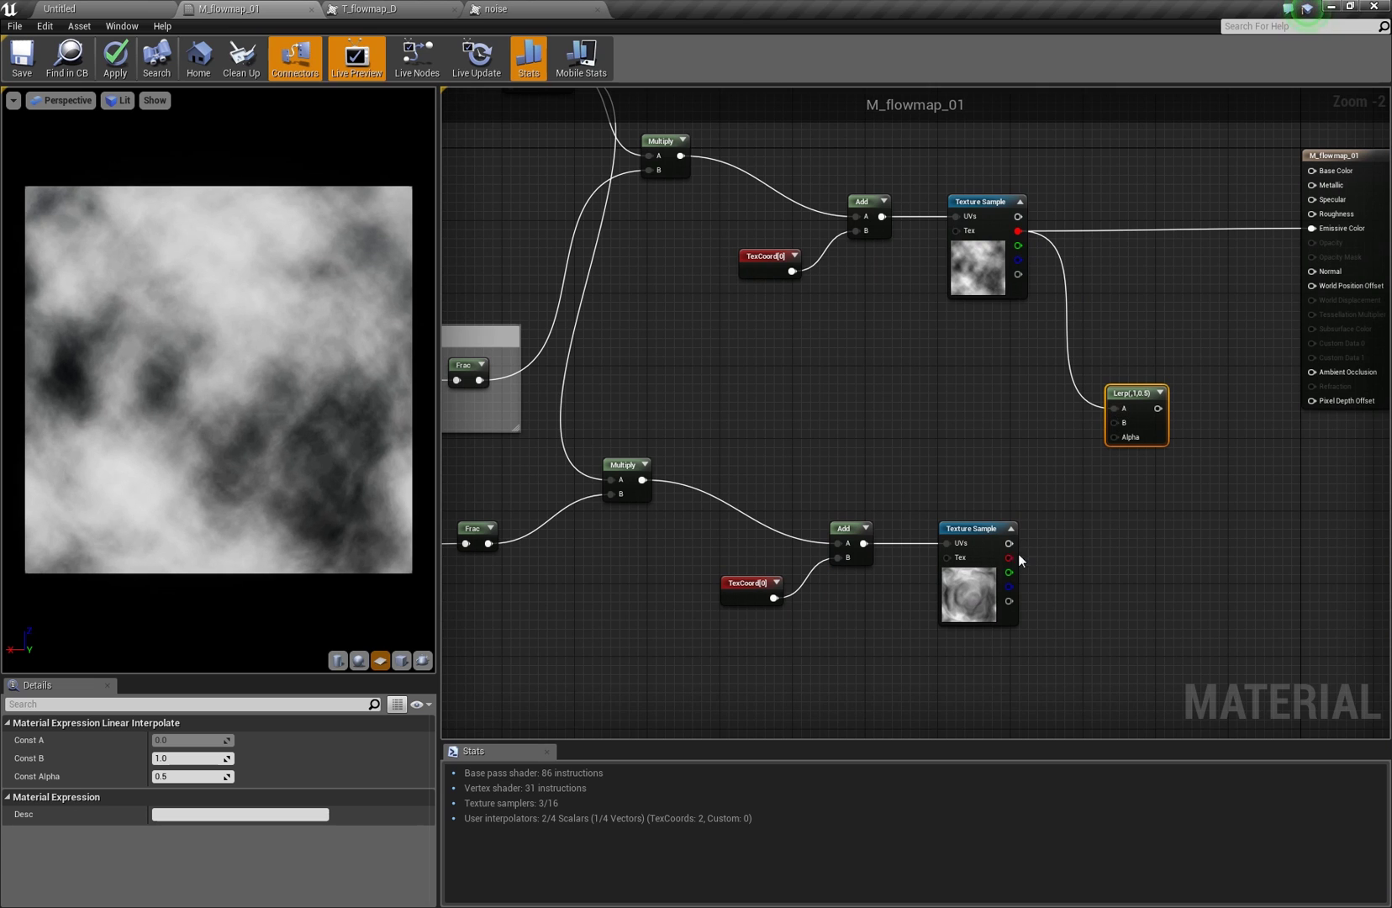
pyautogui.moveTo(1009, 557); pyautogui.dragTo(1183, 400)
pyautogui.moveTo(1184, 400); pyautogui.dragTo(1129, 423, button='right')
pyautogui.moveTo(1116, 421); pyautogui.dragTo(1259, 251)
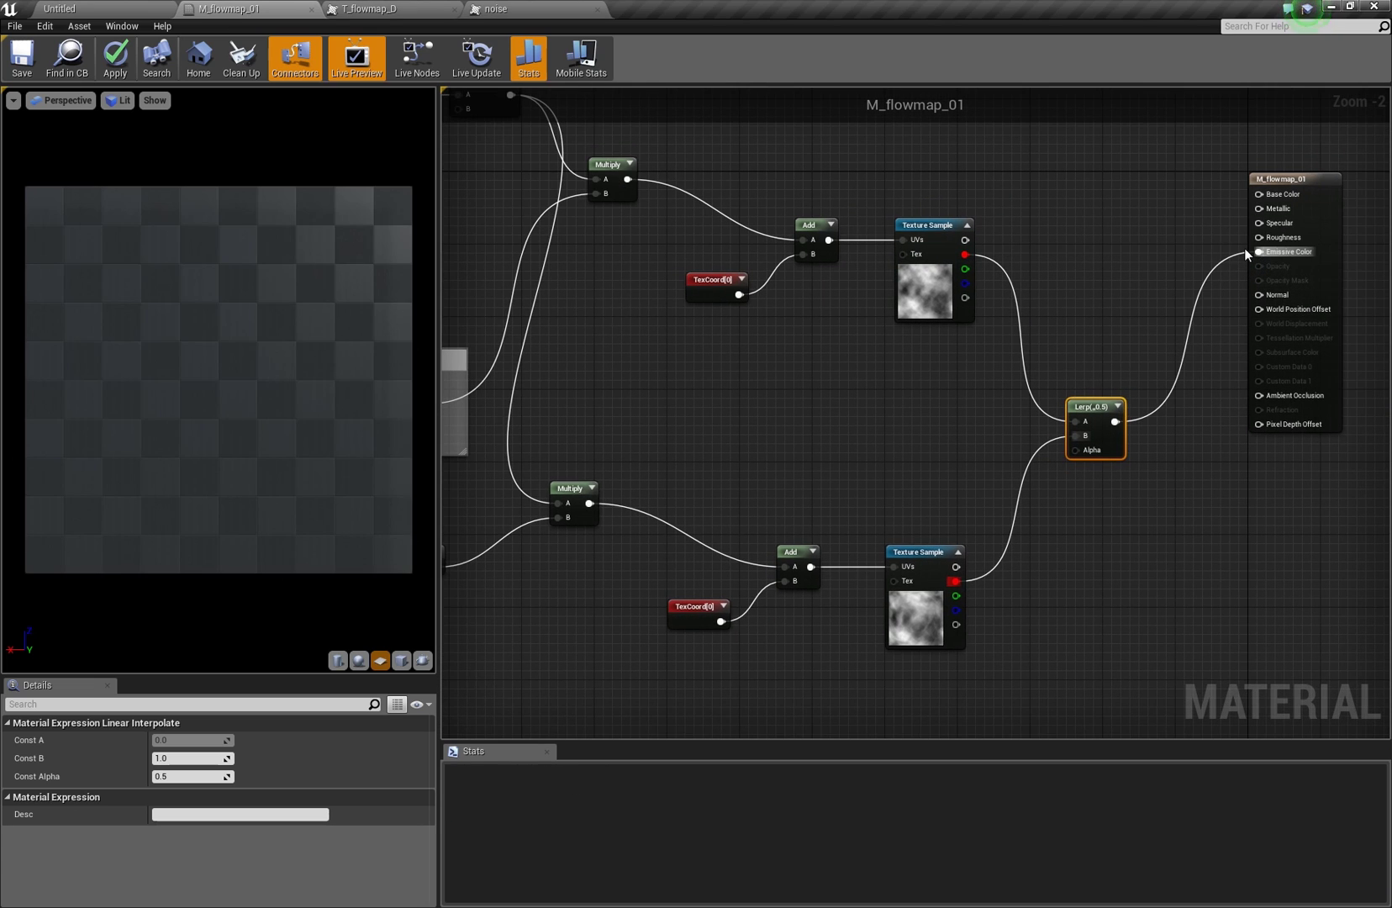
# Wrap the 0.5 Add and its Frac node in a comment titled Phase 2
pyautogui.scroll(-1, 1151, 383)
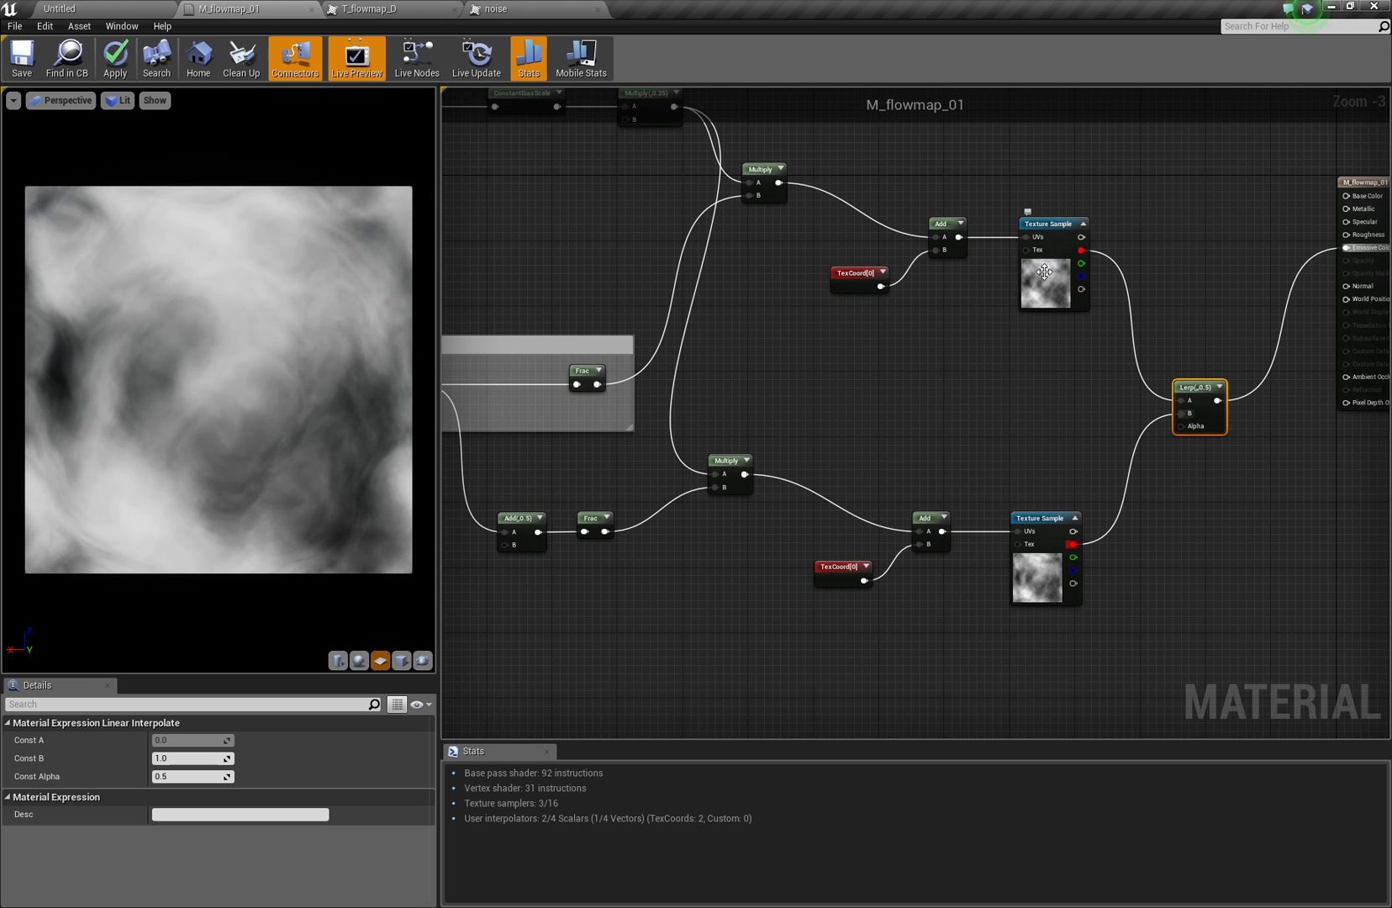
pyautogui.moveTo(804, 318); pyautogui.dragTo(884, 318, button='right')
pyautogui.moveTo(520, 466); pyautogui.dragTo(686, 414, button='right')
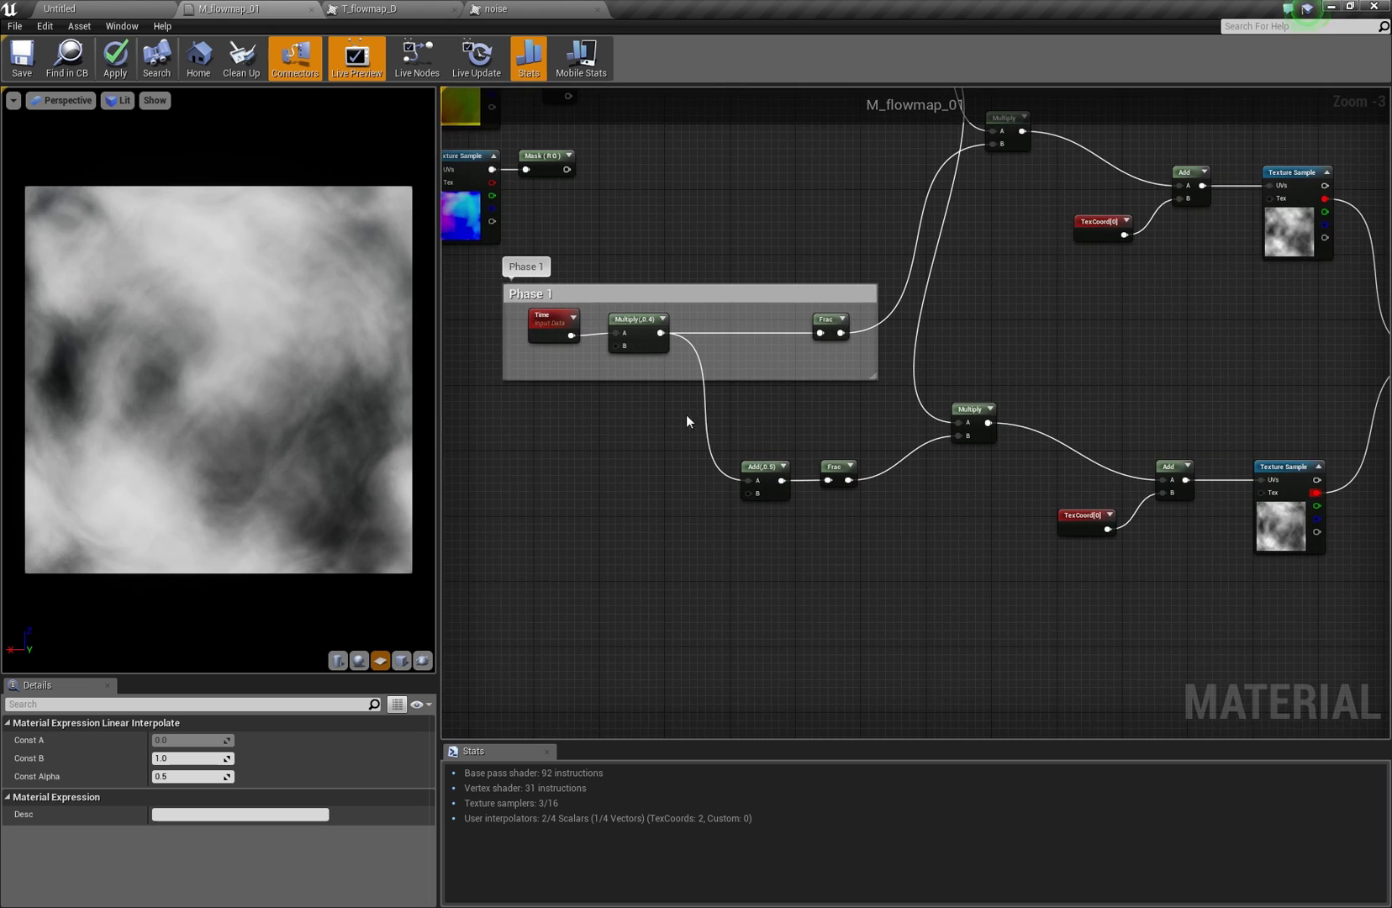
pyautogui.moveTo(686, 415); pyautogui.dragTo(855, 503)
pyautogui.write('cPhase 2')
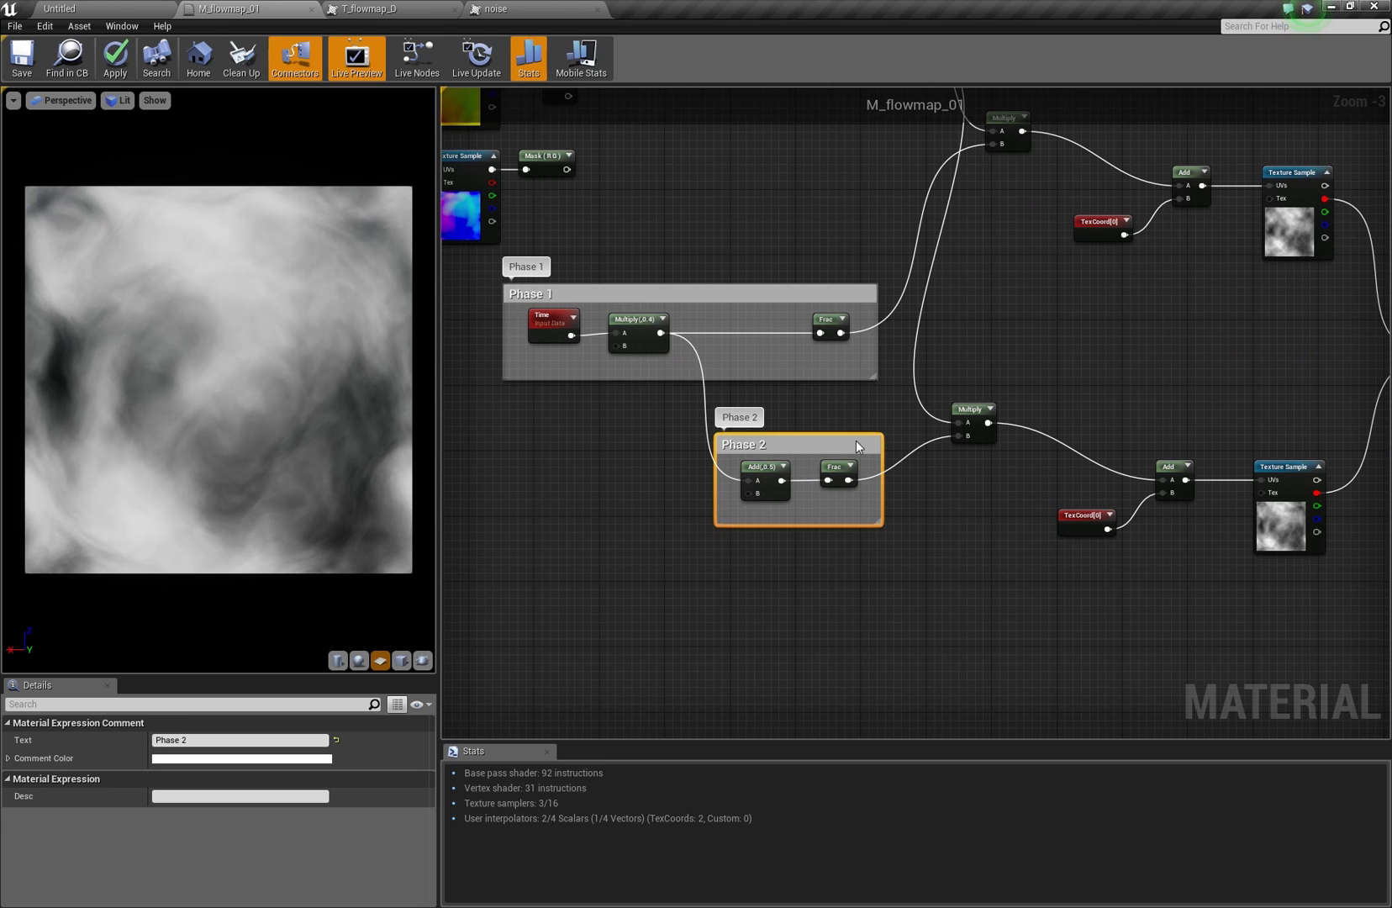
# Add a ConstantBiasScale node below the second Texture Sample branch, fed by the Phase 1 Frac output
pyautogui.moveTo(1024, 298); pyautogui.dragTo(802, 255, button='right')
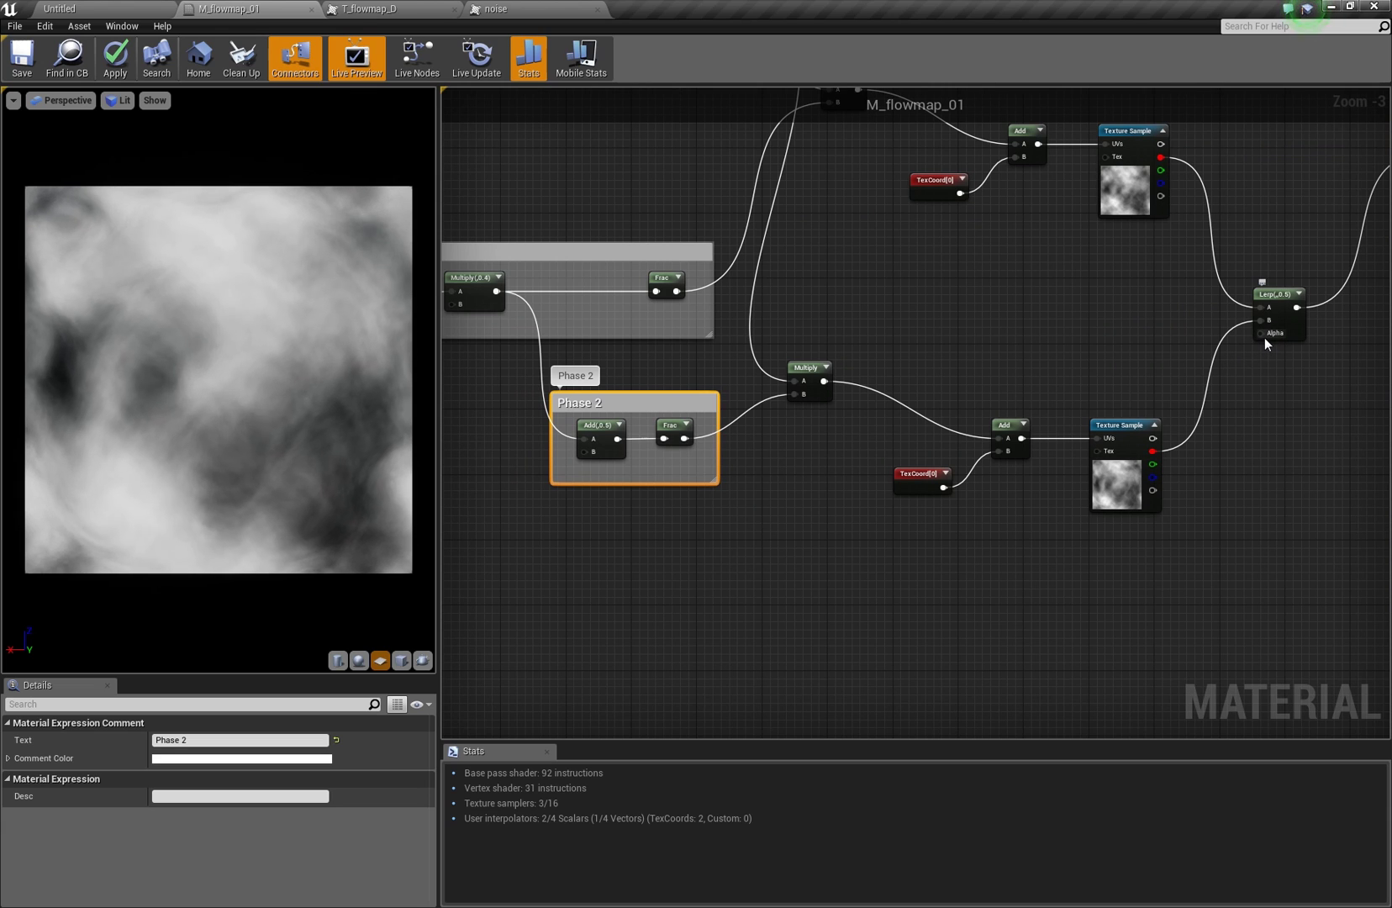
pyautogui.moveTo(926, 330); pyautogui.dragTo(952, 328, button='right')
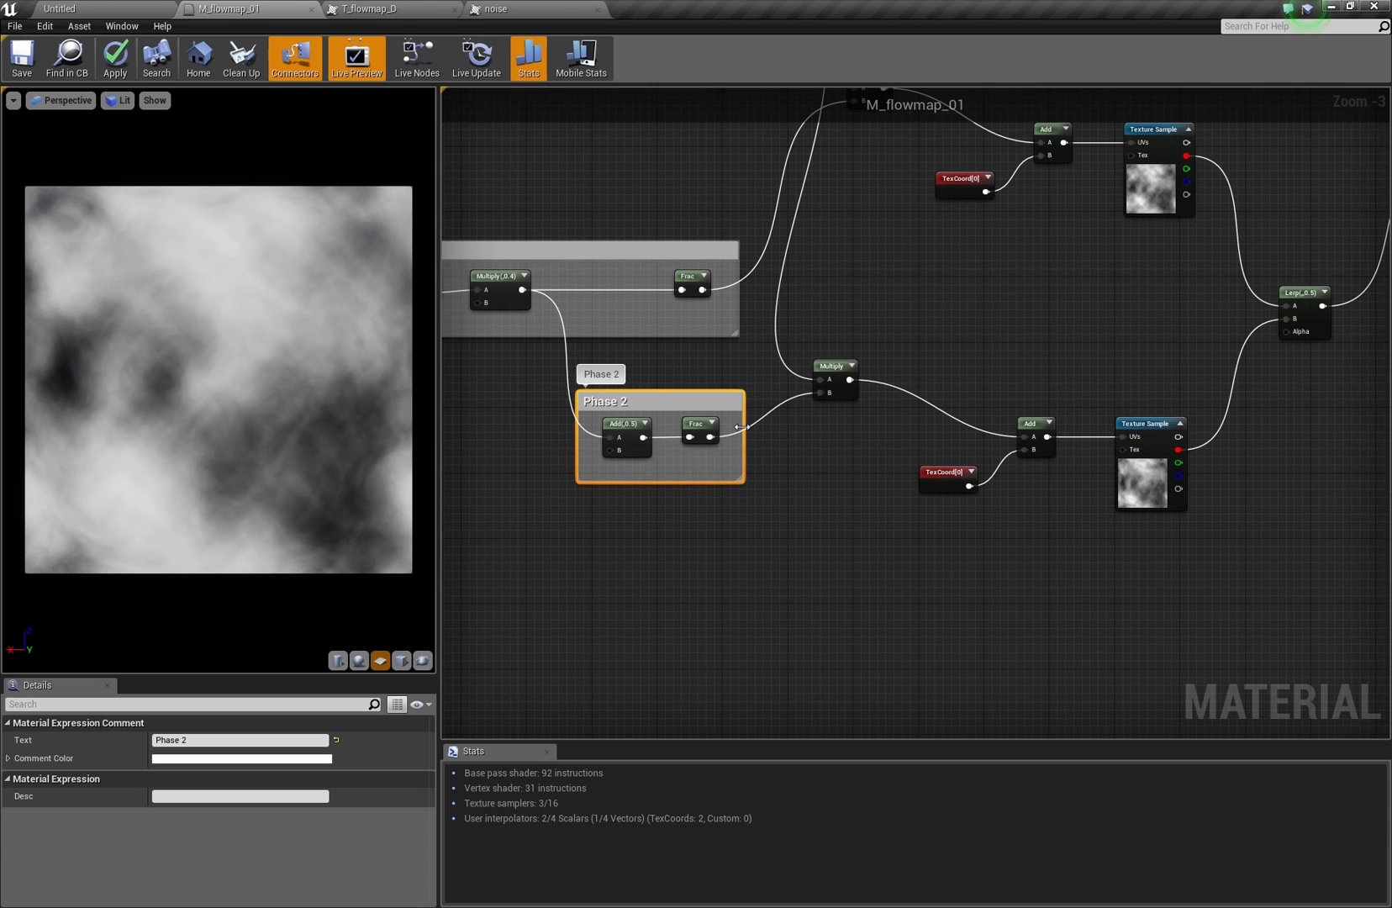
pyautogui.rightClick(691, 278)
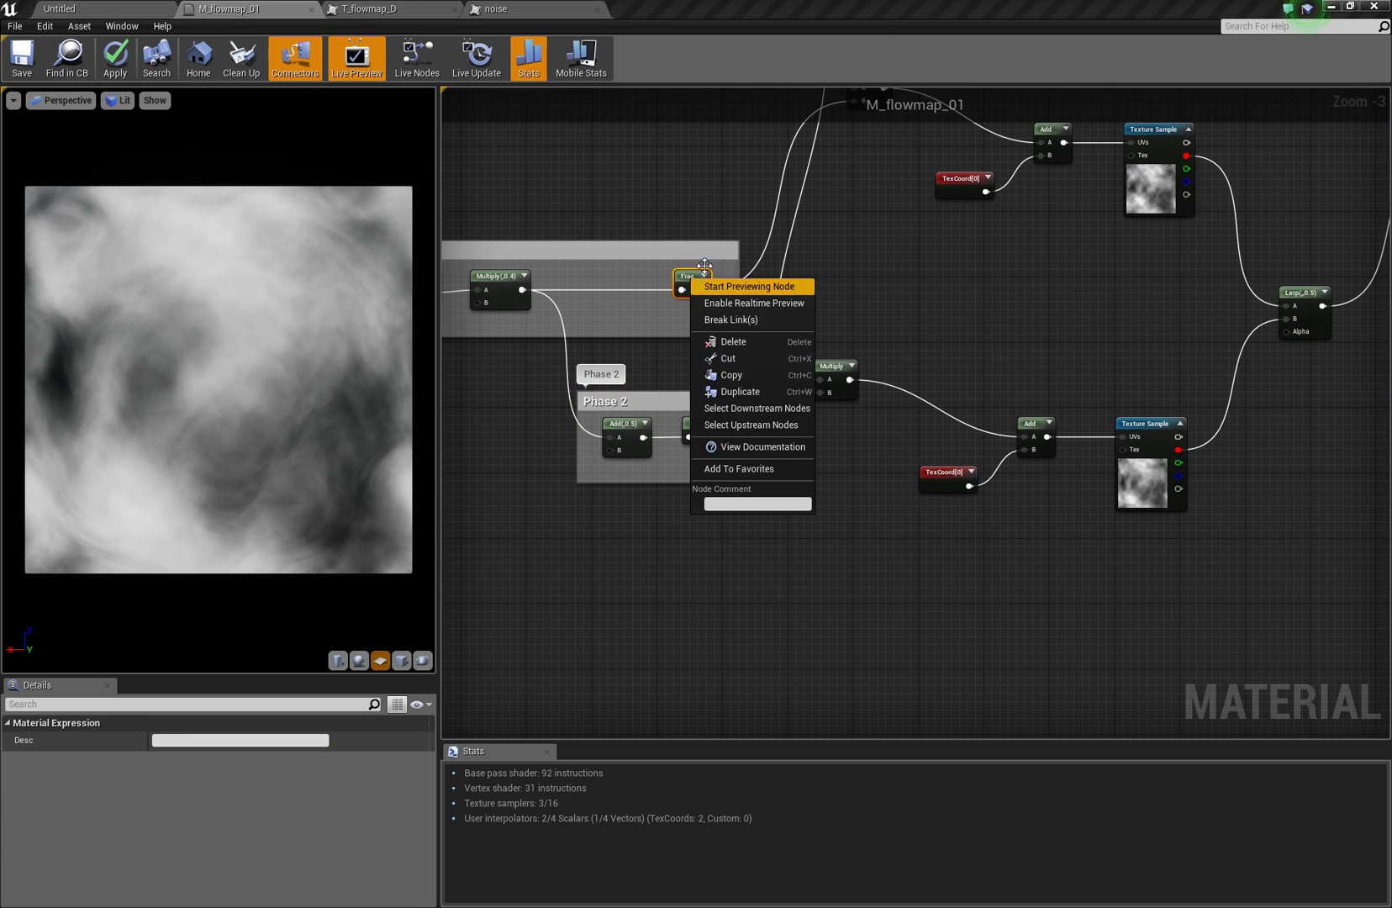
pyautogui.click(711, 283)
pyautogui.moveTo(888, 444); pyautogui.dragTo(967, 614)
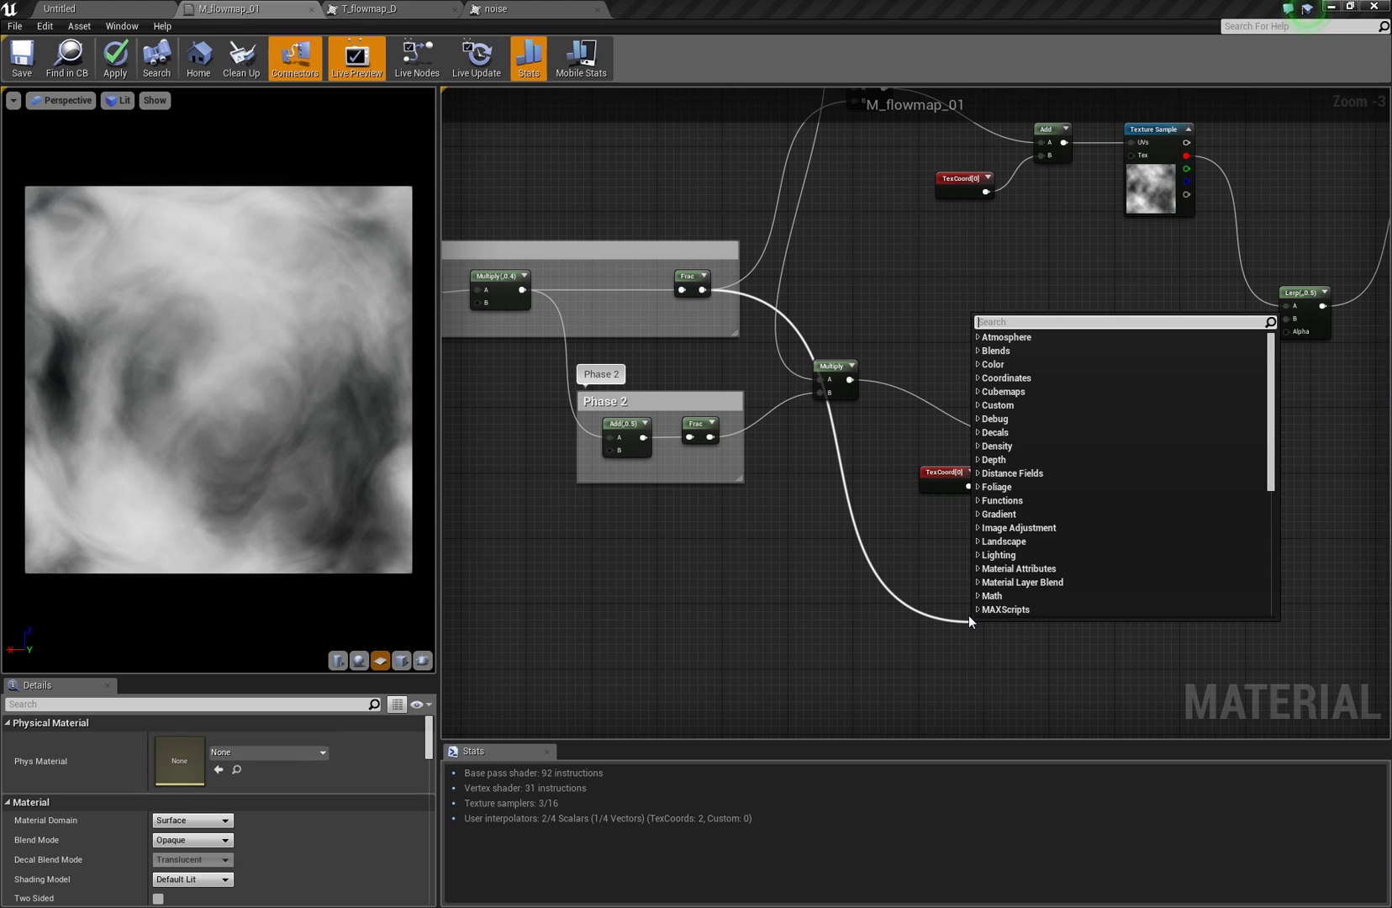
pyautogui.write('bias')
pyautogui.press('Return')
# Set the new ConstantBiasScale node's Bias to -0.5 and Scale to 2.0
pyautogui.scroll(3, 953, 612)
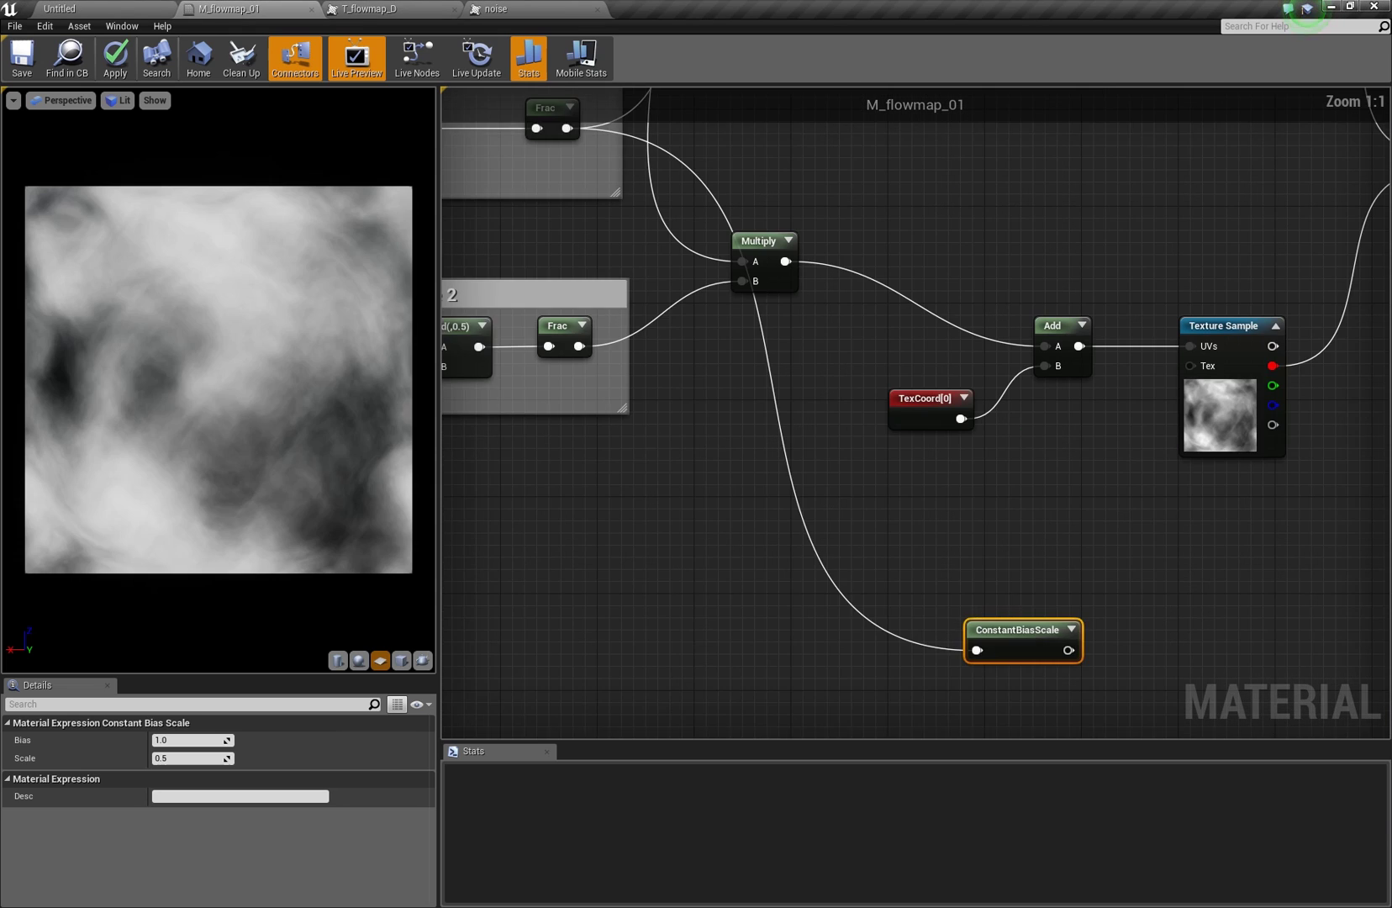
pyautogui.click(202, 740)
pyautogui.write('-0.5')
pyautogui.press('Tab')
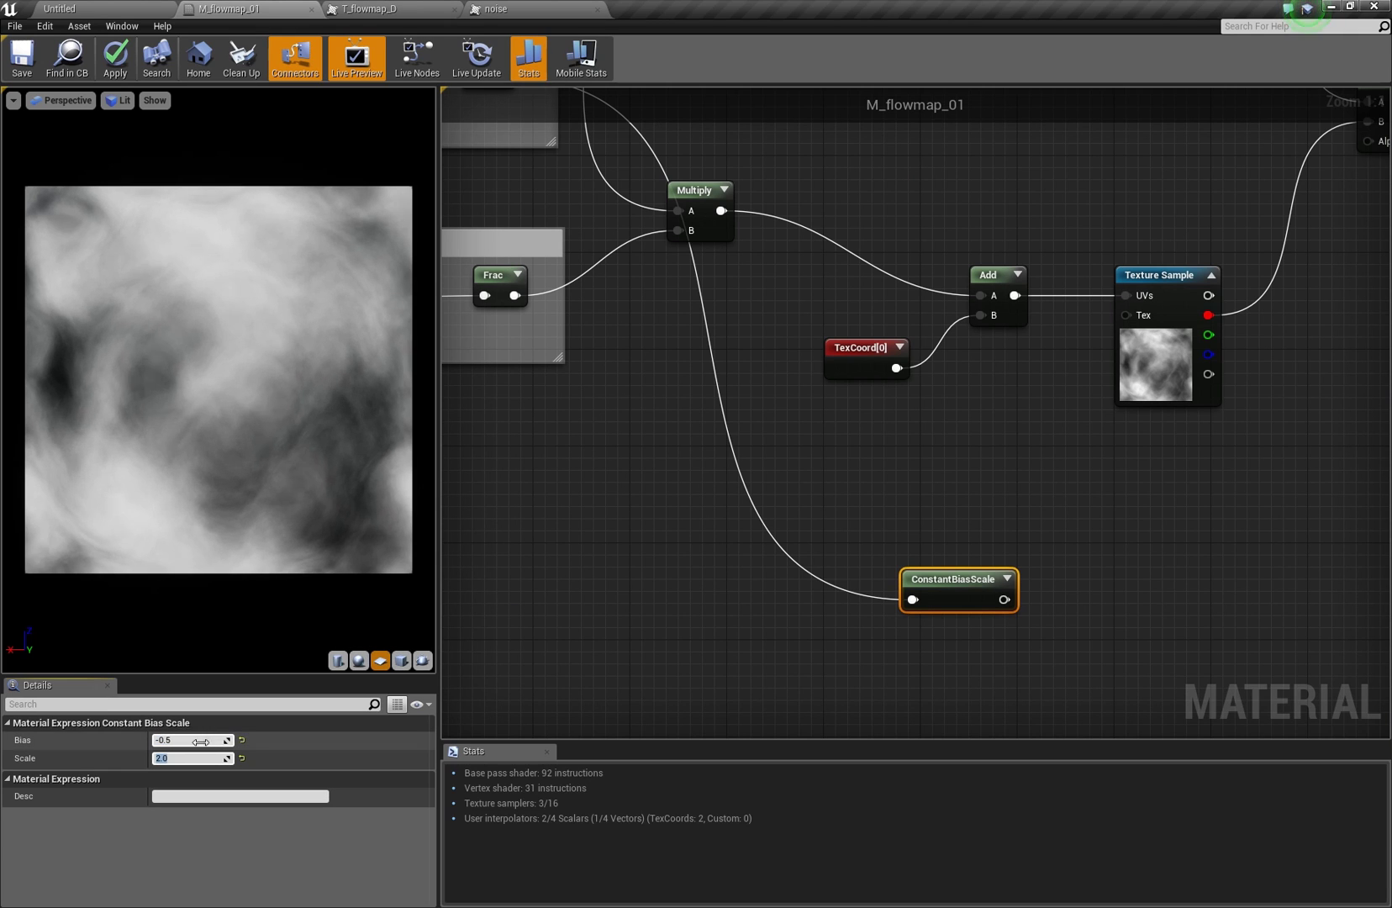
# Add an Abs node fed by the new ConstantBiasScale output
pyautogui.moveTo(942, 514); pyautogui.dragTo(801, 509, button='right')
pyautogui.moveTo(854, 597); pyautogui.dragTo(943, 579)
pyautogui.write('abs')
pyautogui.press('Return')
pyautogui.scroll(-1, 858, 599)
pyautogui.moveTo(981, 547); pyautogui.dragTo(870, 564, button='right')
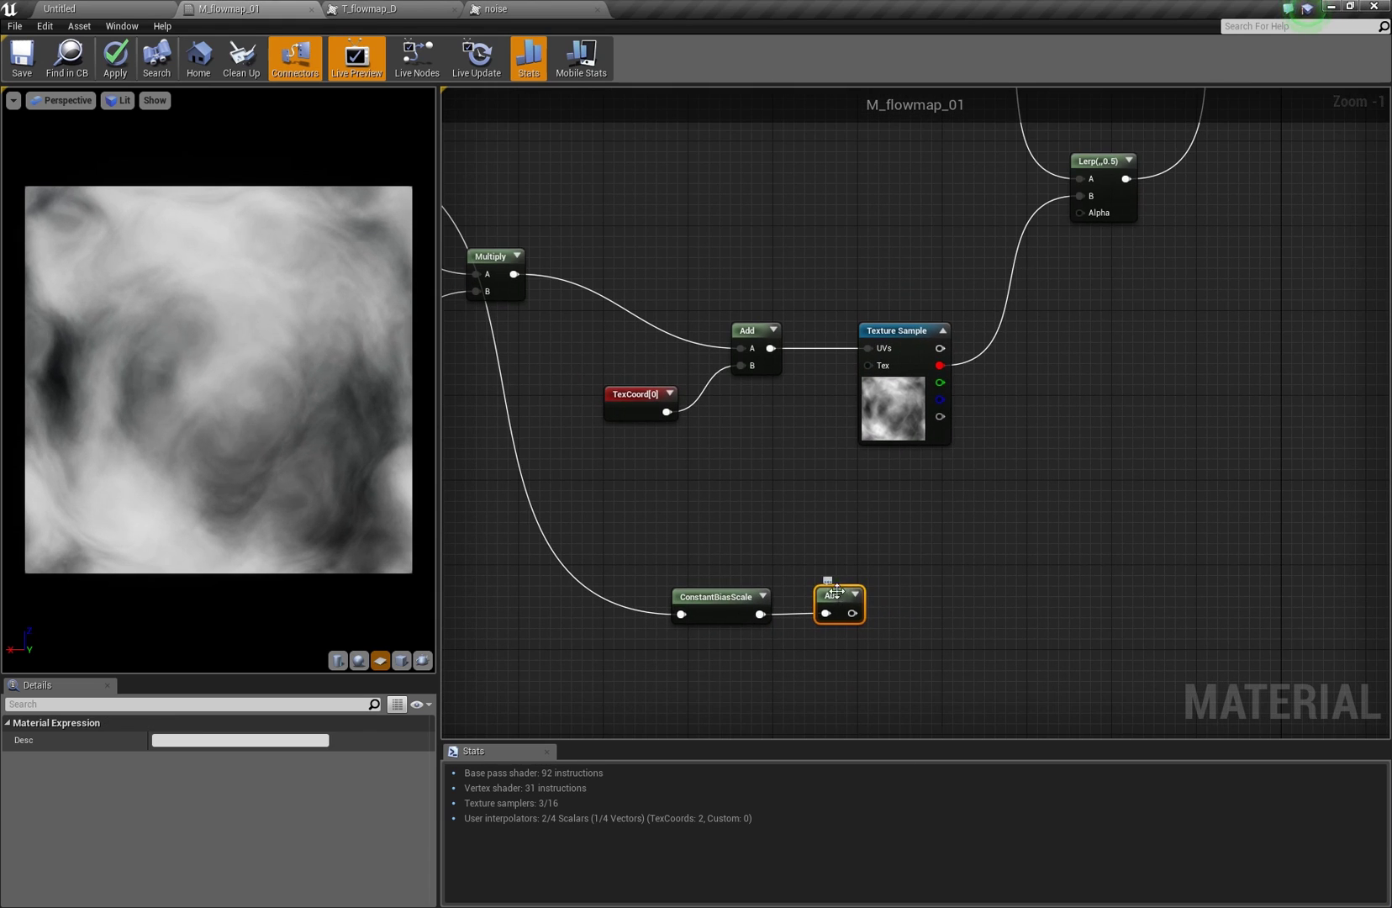
# Preview the Abs node and the Phase 1 Frac node to compare their animated output
pyautogui.press('space')
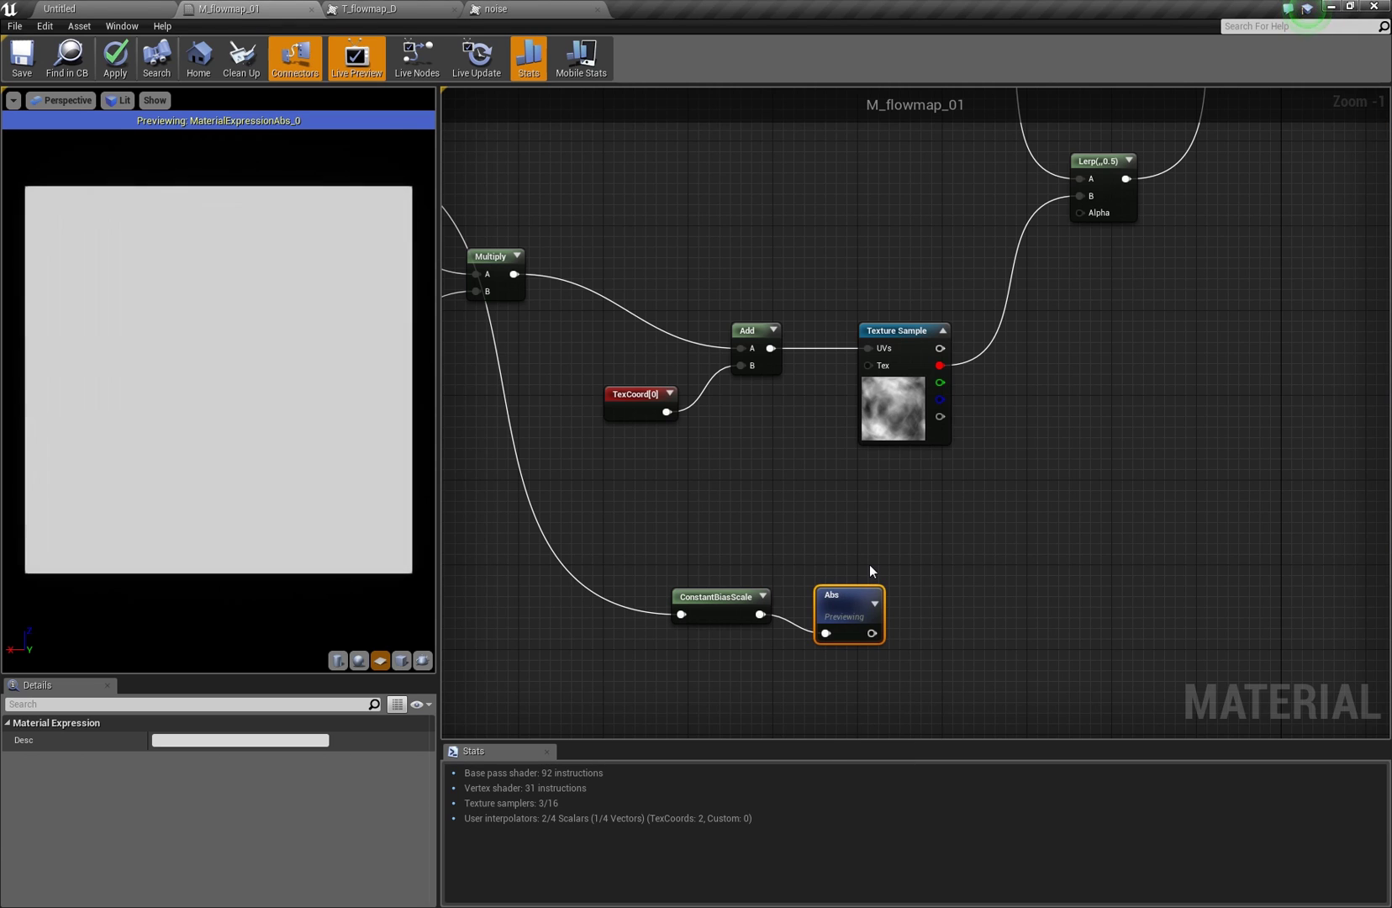
pyautogui.moveTo(869, 564); pyautogui.dragTo(878, 495, button='right')
pyautogui.moveTo(608, 313); pyautogui.dragTo(625, 281, button='right')
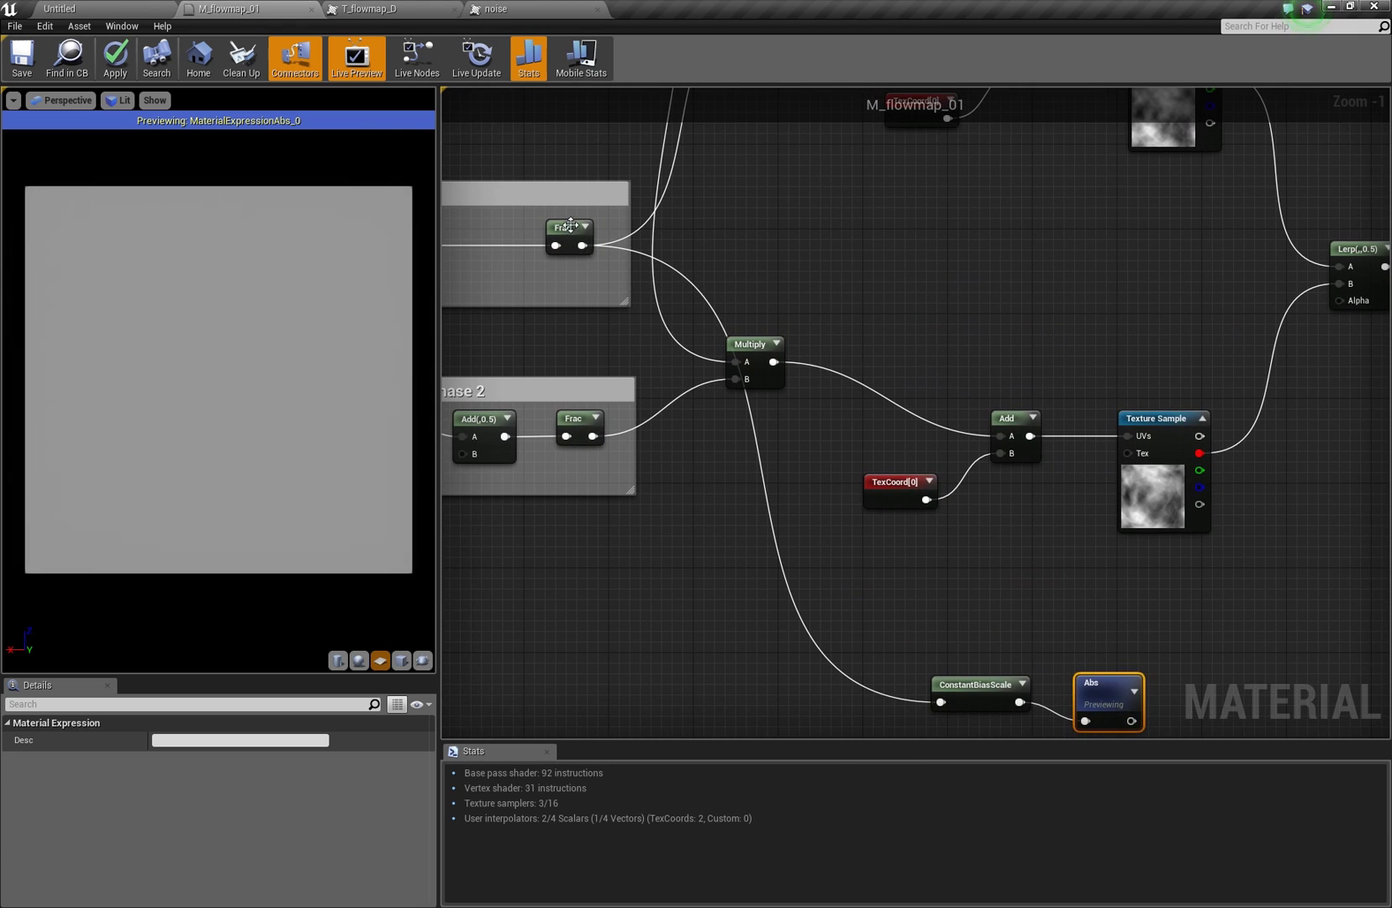
pyautogui.rightClick(572, 226)
pyautogui.click(628, 233)
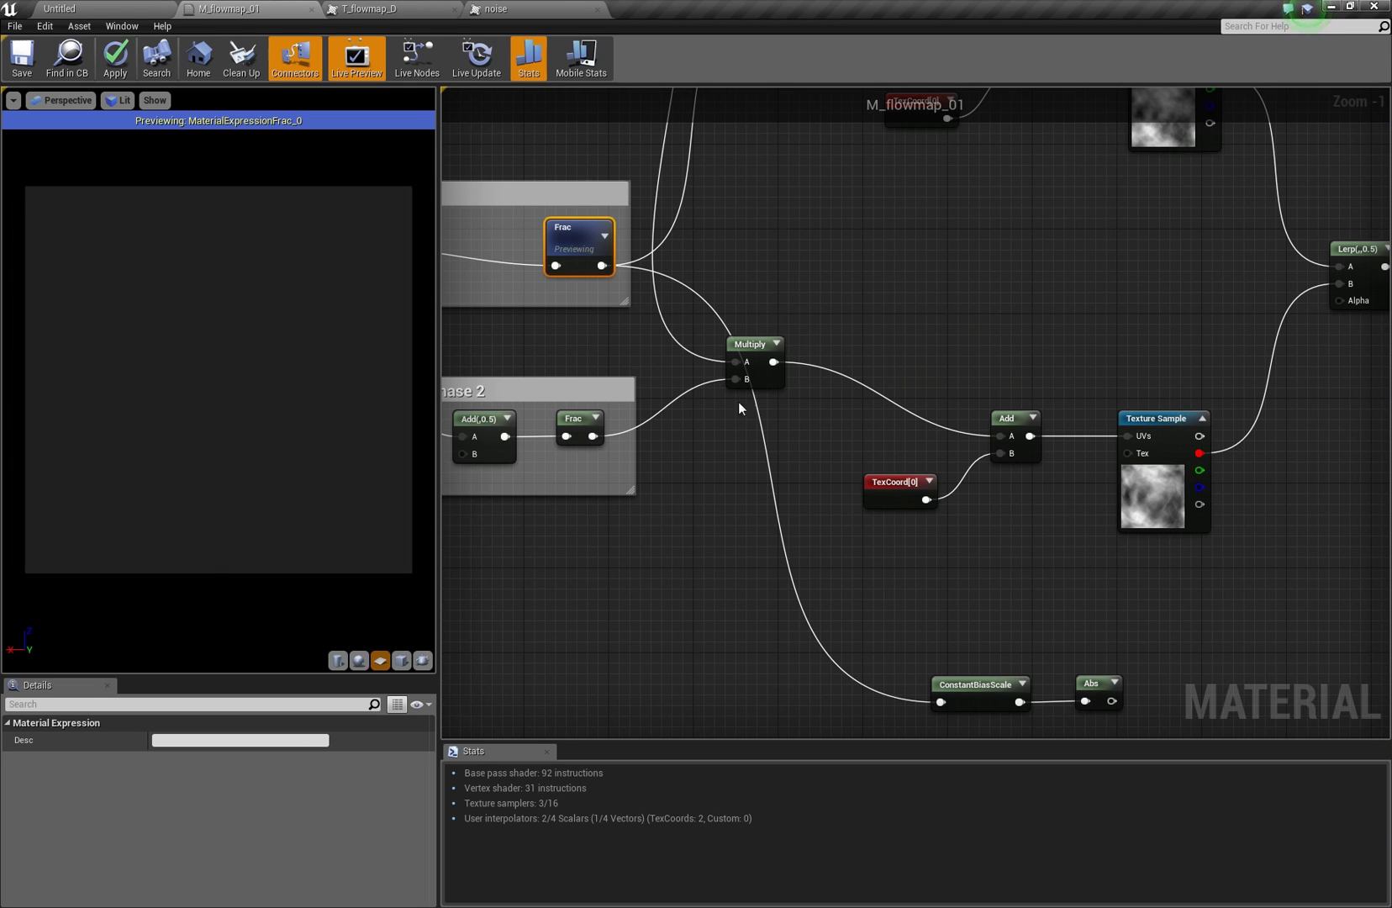
# Preview the ConstantBiasScale and Abs nodes in turn, and stop previewing to return to the full material
pyautogui.moveTo(913, 387); pyautogui.dragTo(744, 210, button='right')
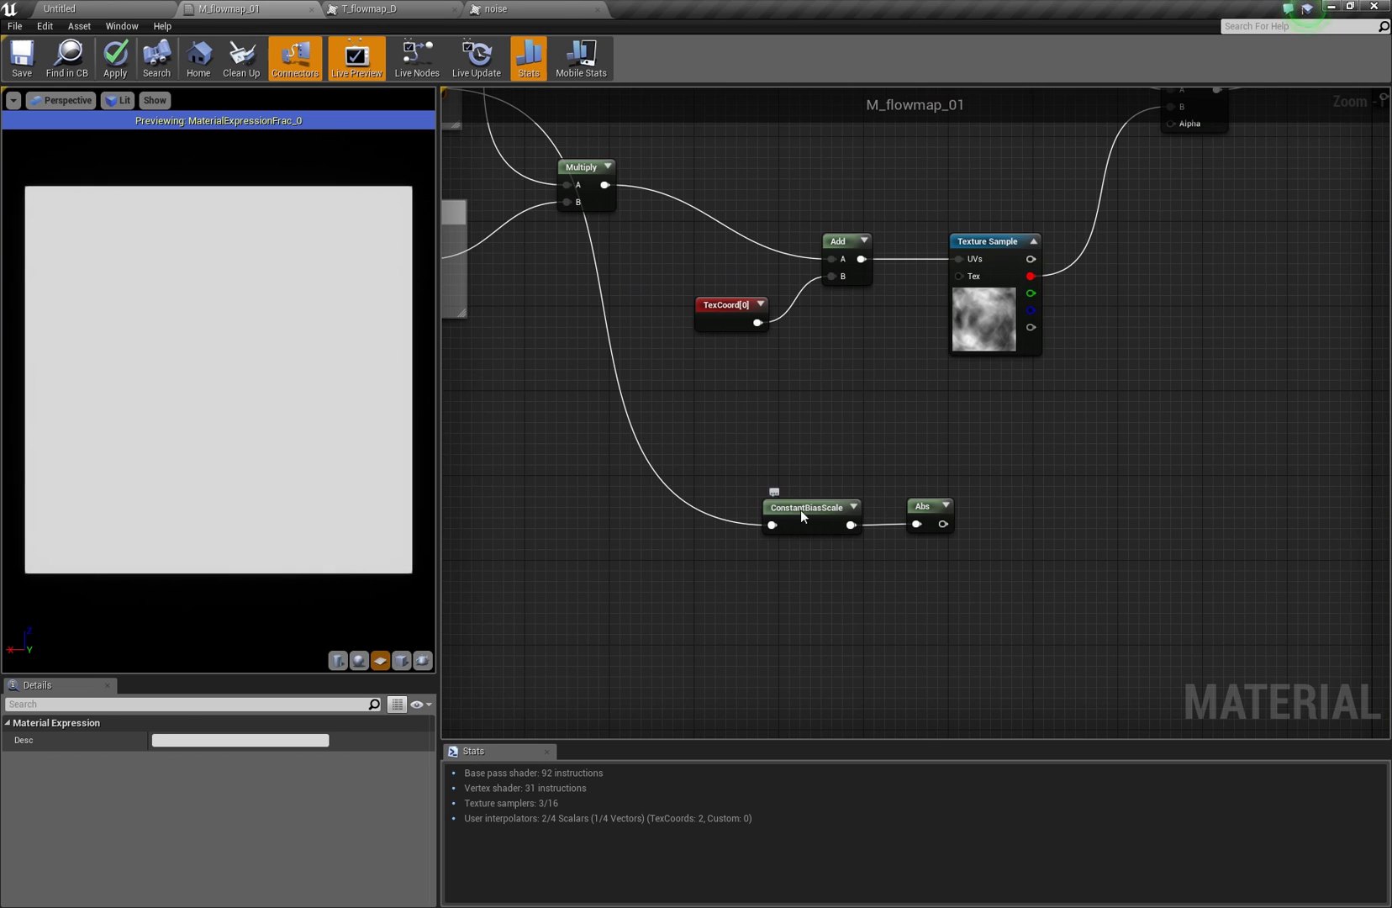
pyautogui.rightClick(803, 516)
pyautogui.click(821, 518)
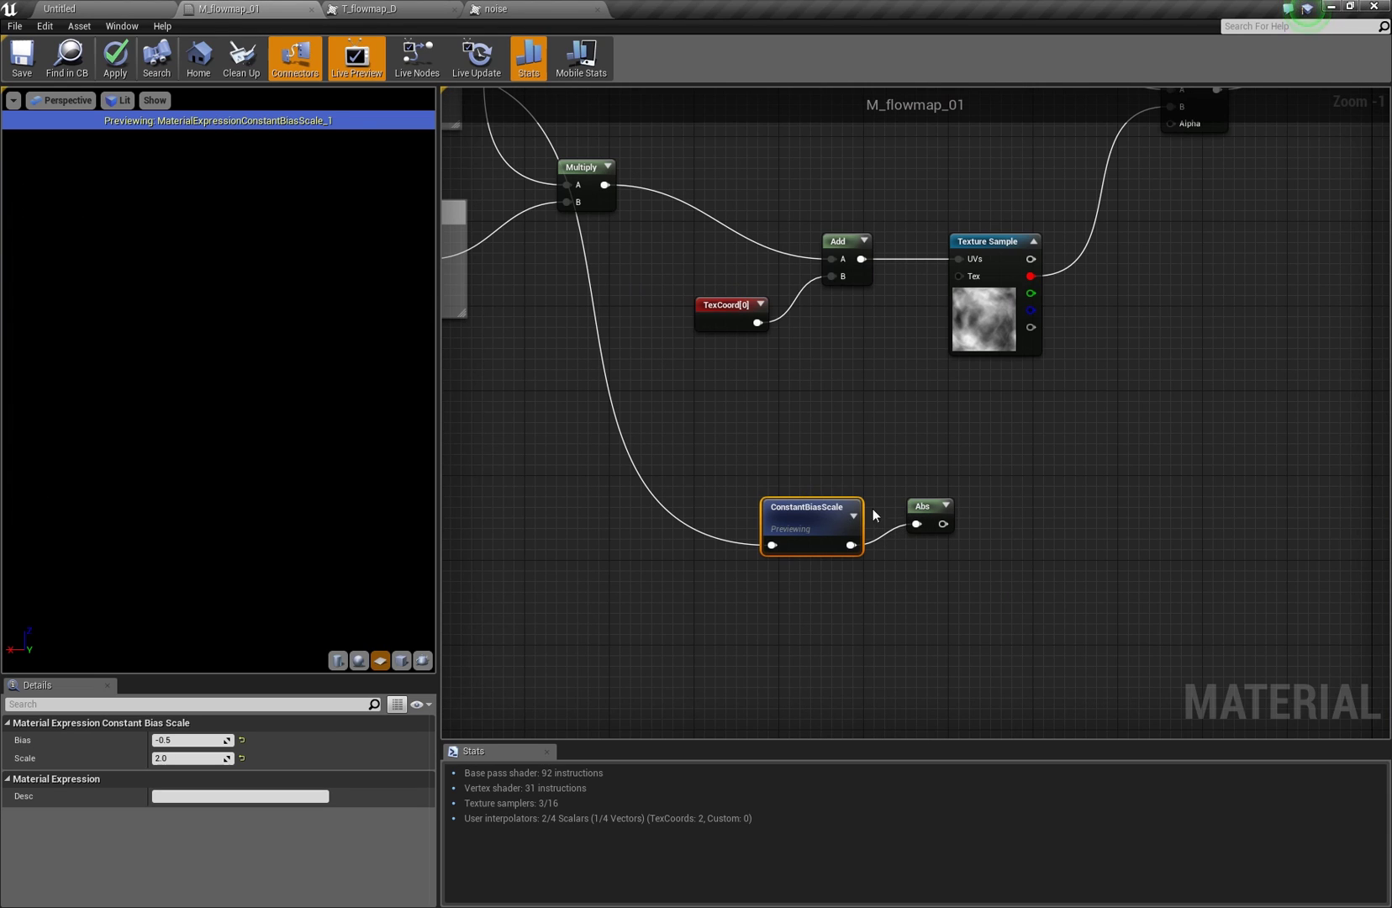
pyautogui.rightClick(928, 507)
pyautogui.click(945, 517)
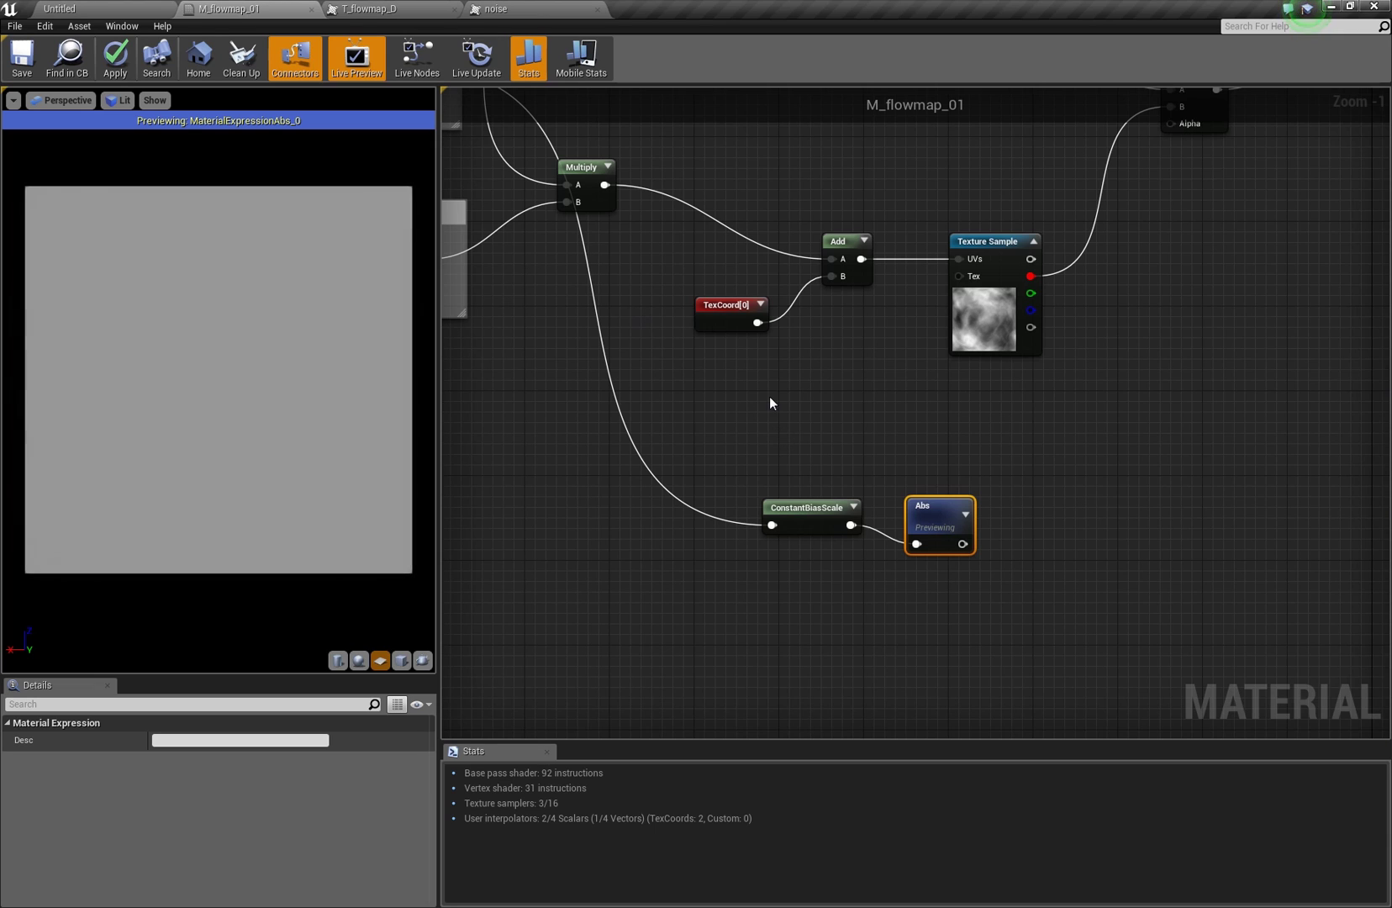
pyautogui.rightClick(925, 509)
pyautogui.click(966, 514)
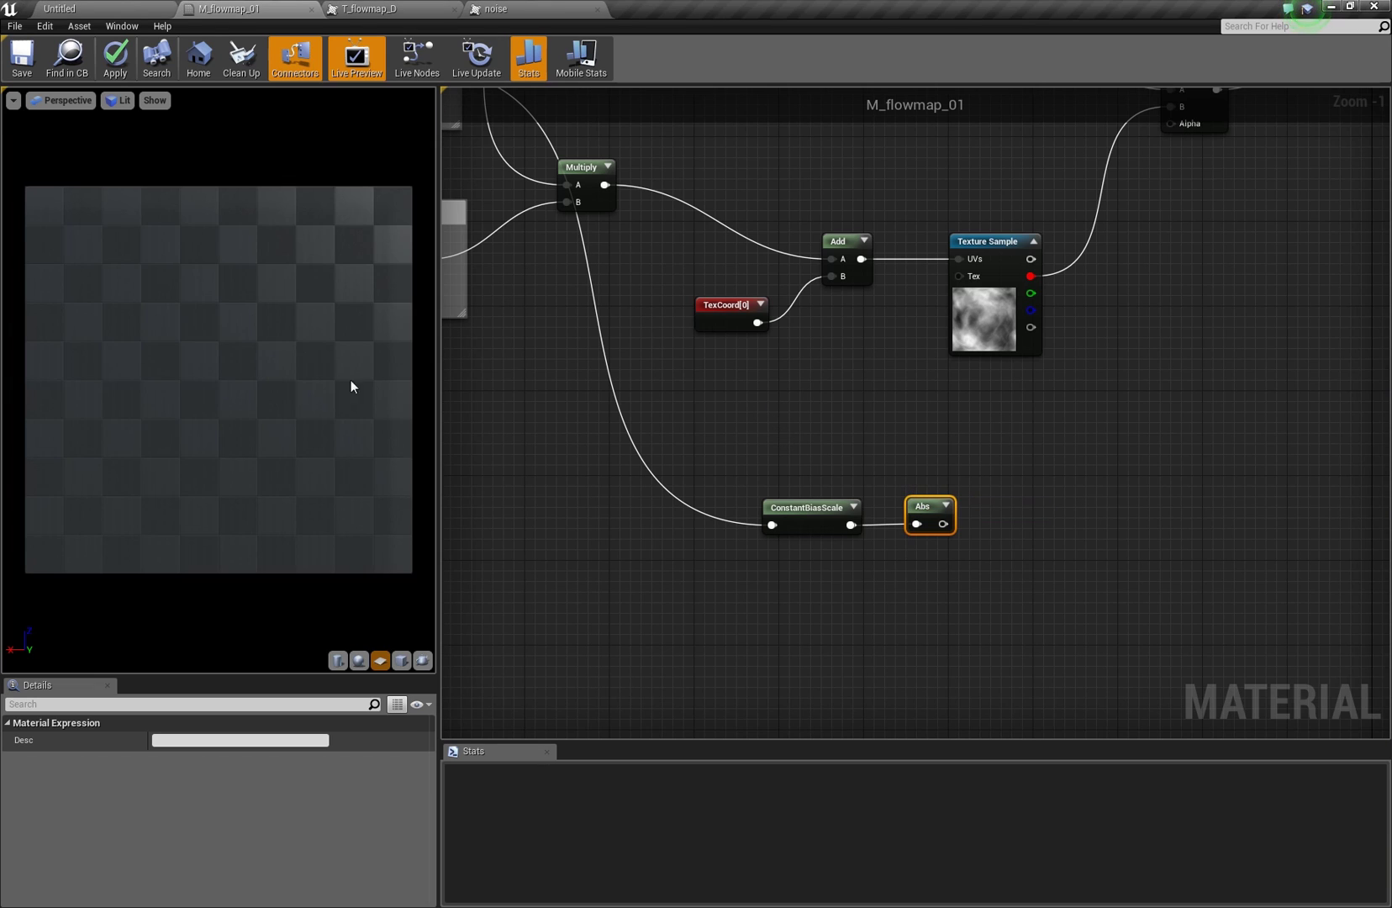
pyautogui.moveTo(1109, 476); pyautogui.dragTo(1061, 477, button='right')
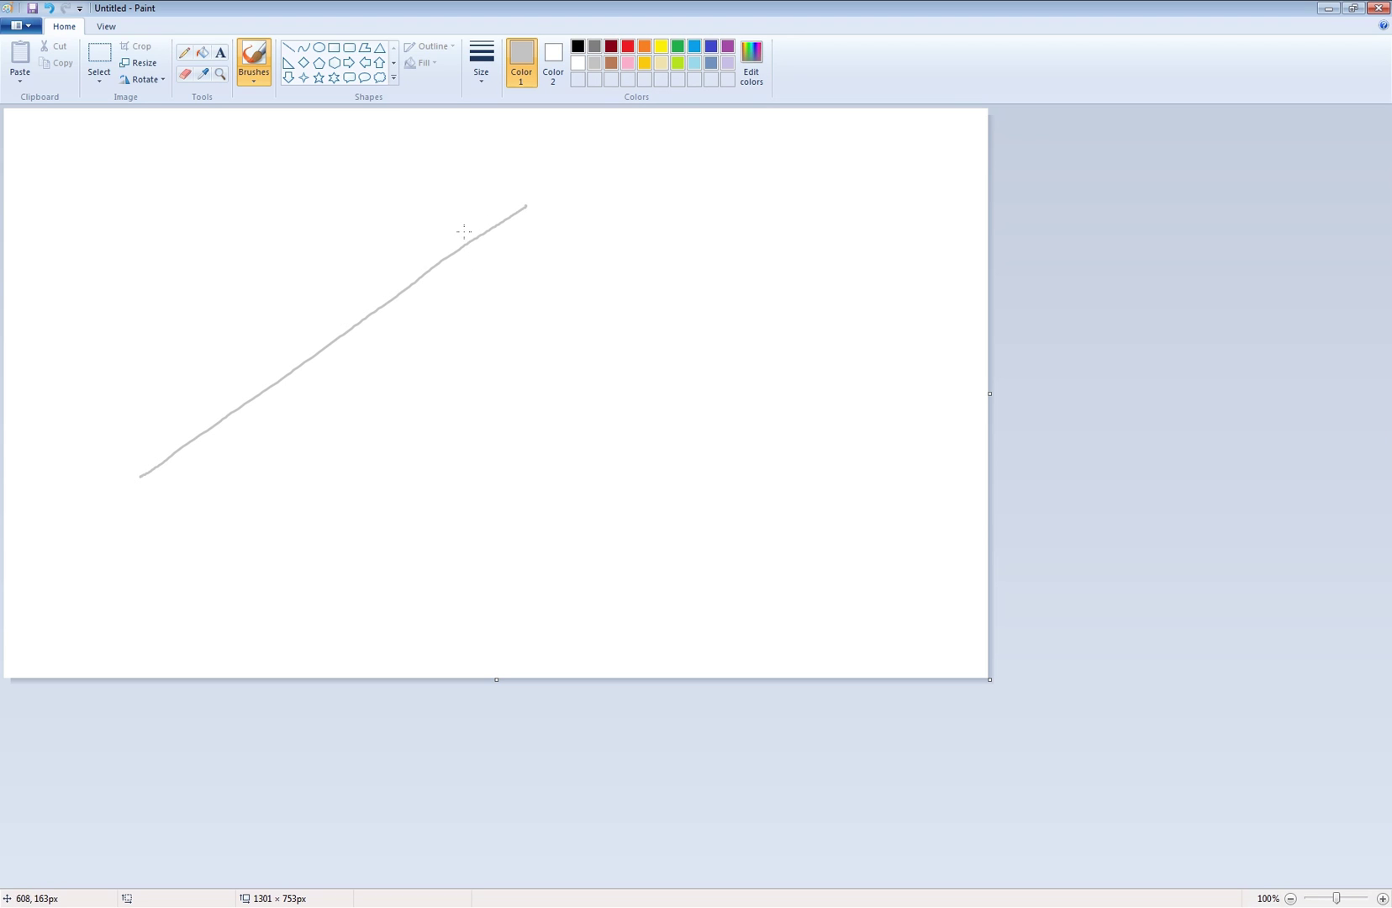
# Switch to Paint and sketch a grey sawtooth wave with a red stroke starting at its first peak
pyautogui.moveTo(528, 220)
pyautogui.mouseDown()
pyautogui.moveTo(498, 485)
pyautogui.moveTo(717, 204)
pyautogui.mouseUp()
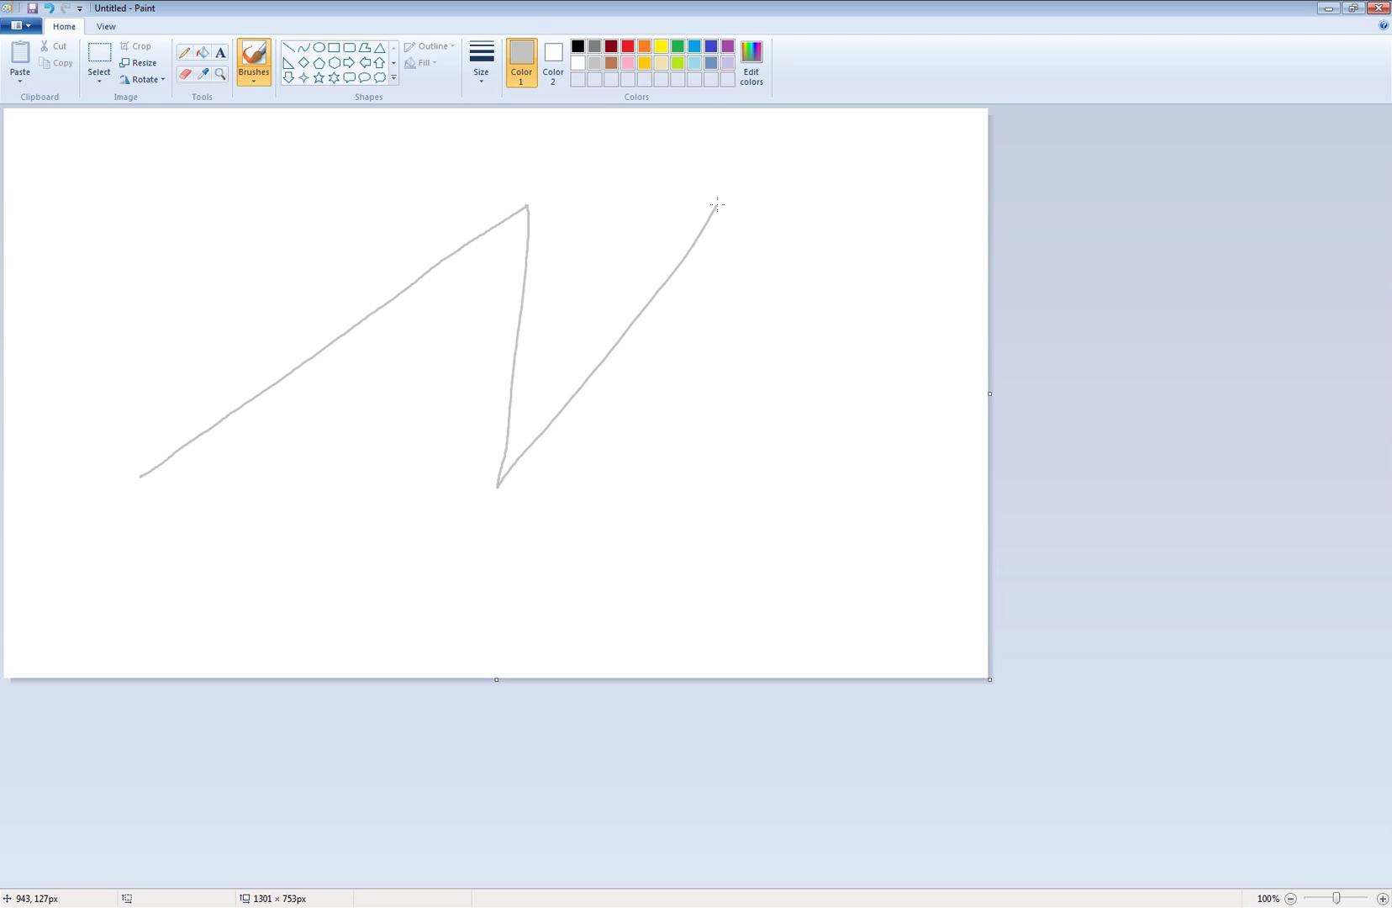
pyautogui.moveTo(719, 487); pyautogui.dragTo(950, 247)
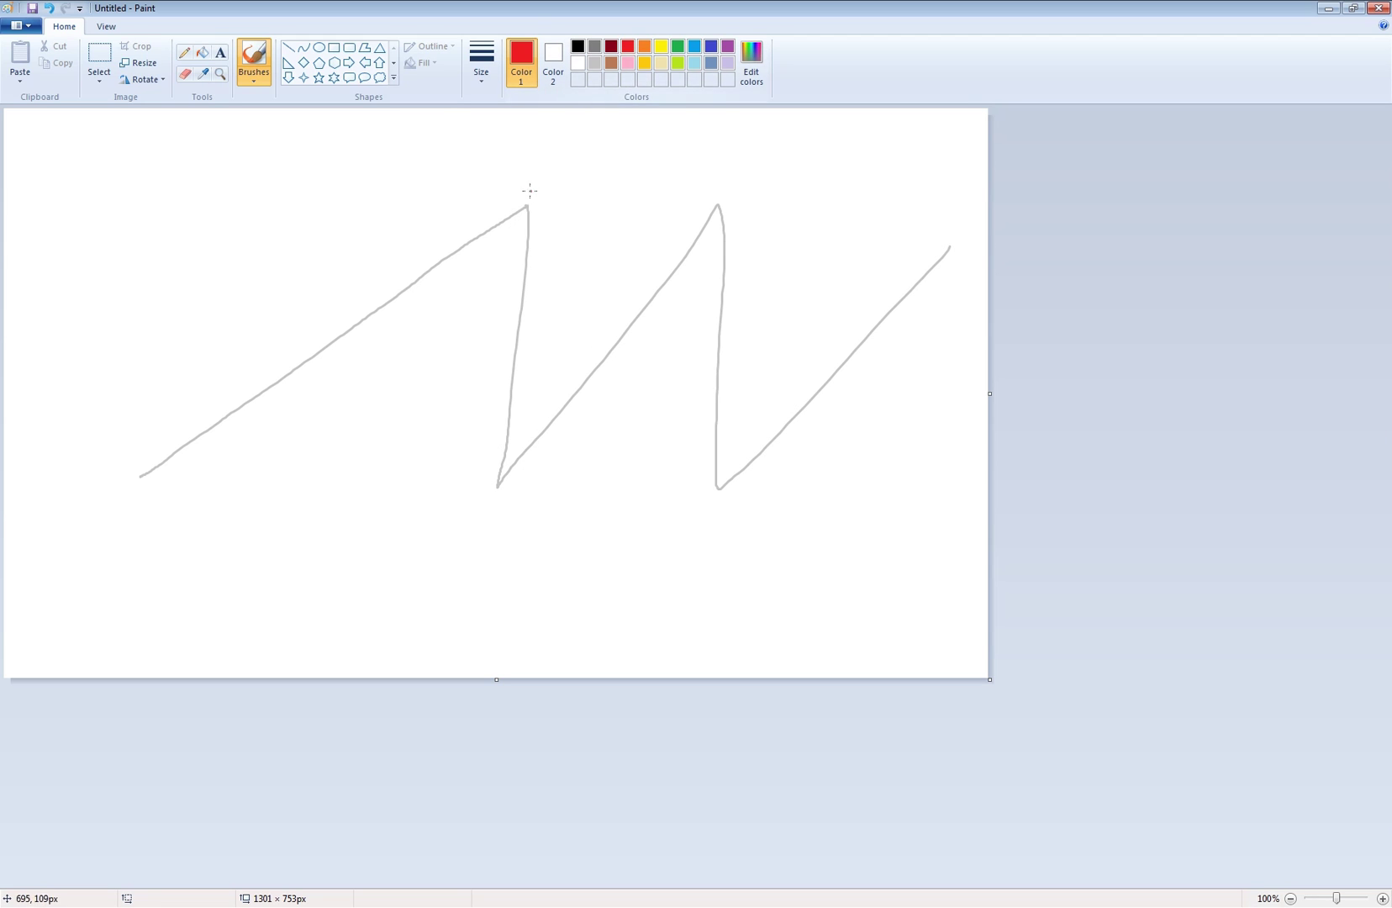
pyautogui.moveTo(530, 191); pyautogui.dragTo(547, 310)
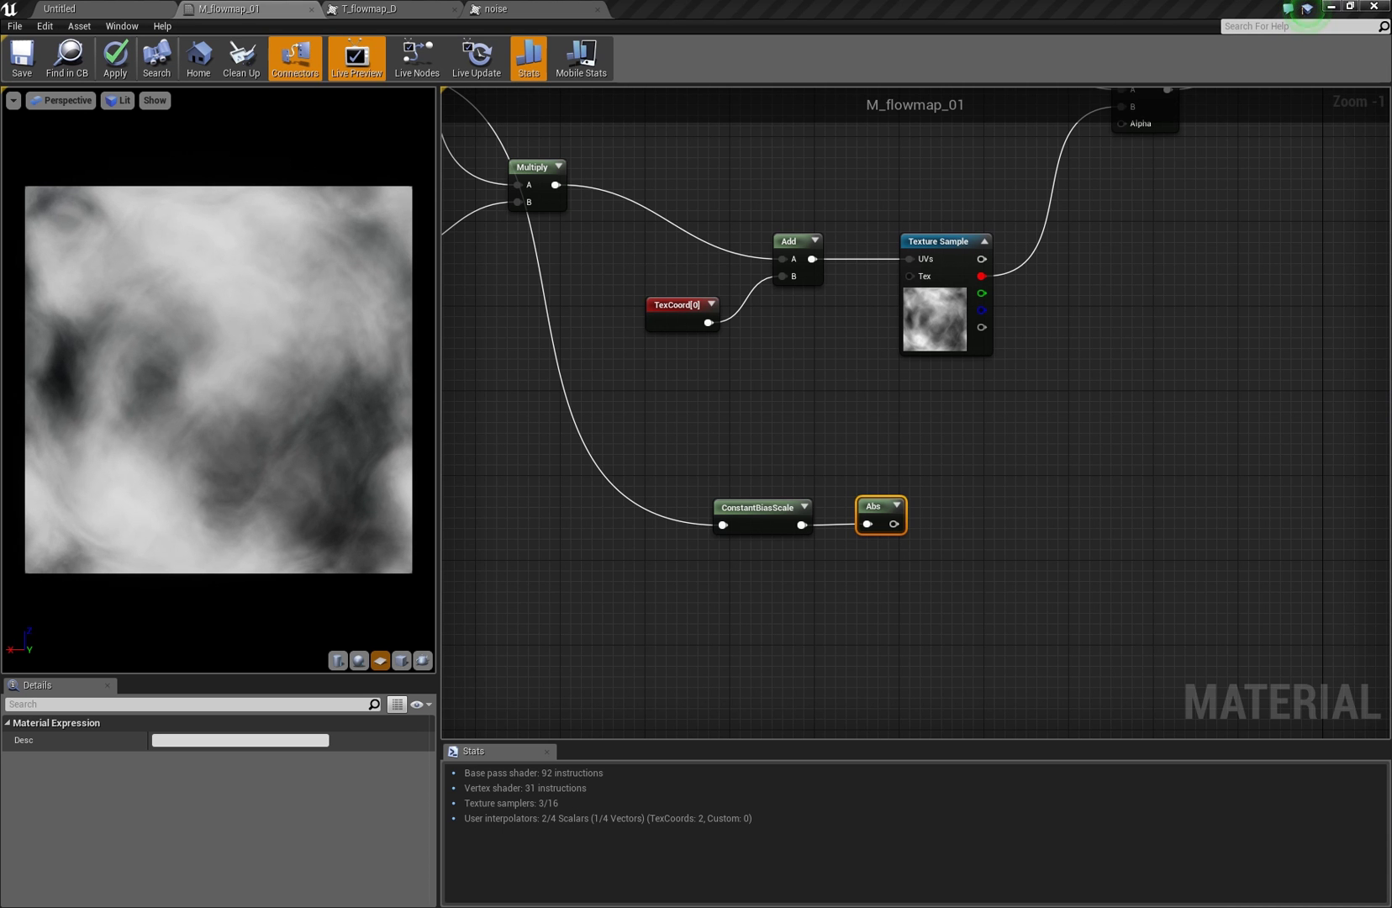
# In the M_flowmap_01 material graph, connect the Abs output to the Lerp node's Alpha input
pyautogui.moveTo(993, 392); pyautogui.dragTo(959, 539, button='right')
pyautogui.moveTo(859, 669); pyautogui.dragTo(1107, 272)
pyautogui.scroll(-1, 798, 263)
pyautogui.moveTo(798, 263); pyautogui.dragTo(773, 355, button='right')
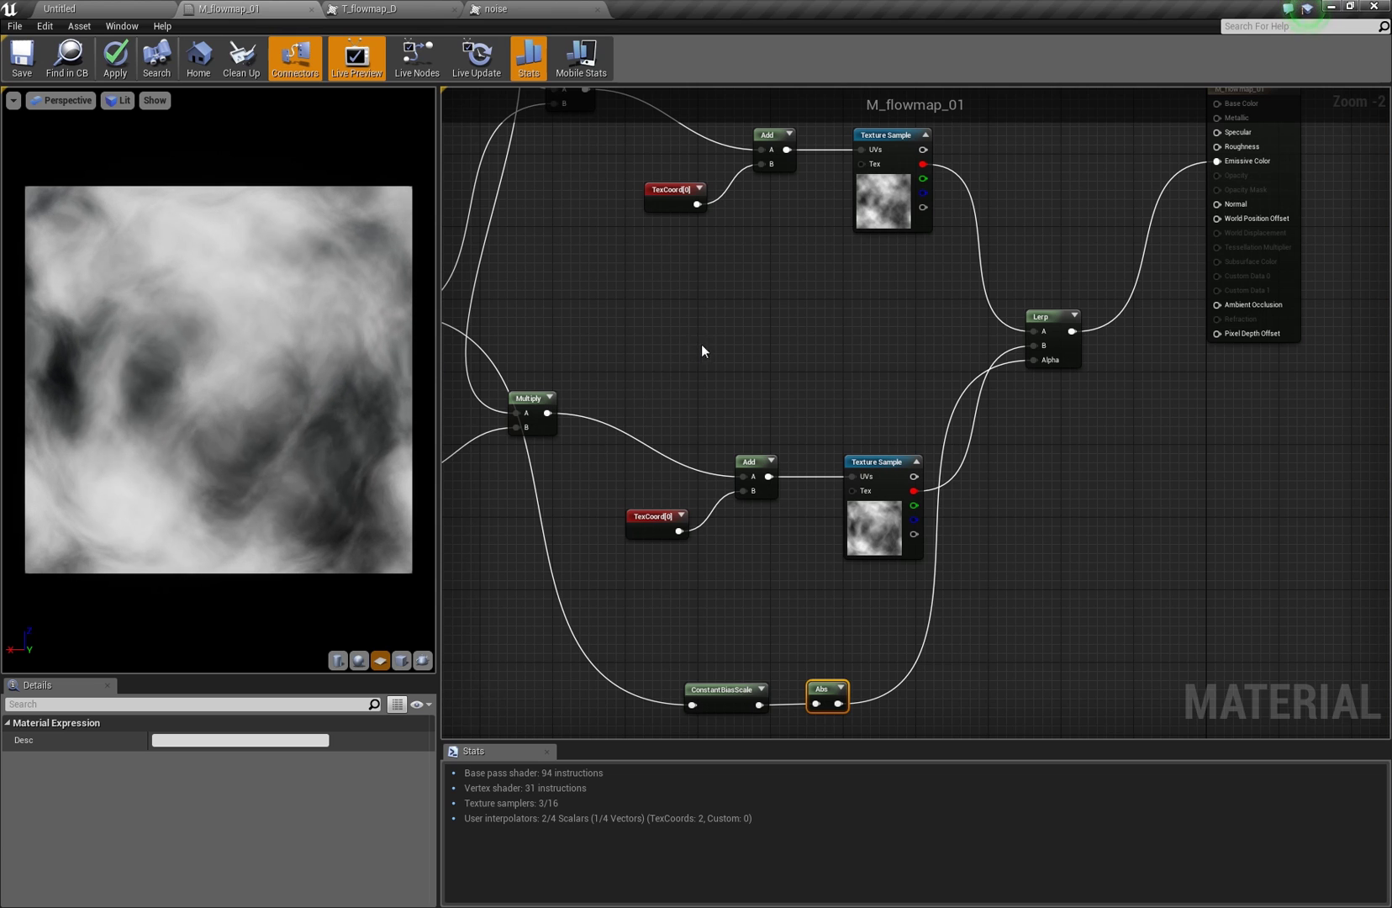
# Set Const B of the Multiply node after Time in Phase 1 to 1
pyautogui.moveTo(701, 344); pyautogui.dragTo(1041, 314, button='right')
pyautogui.click(571, 284)
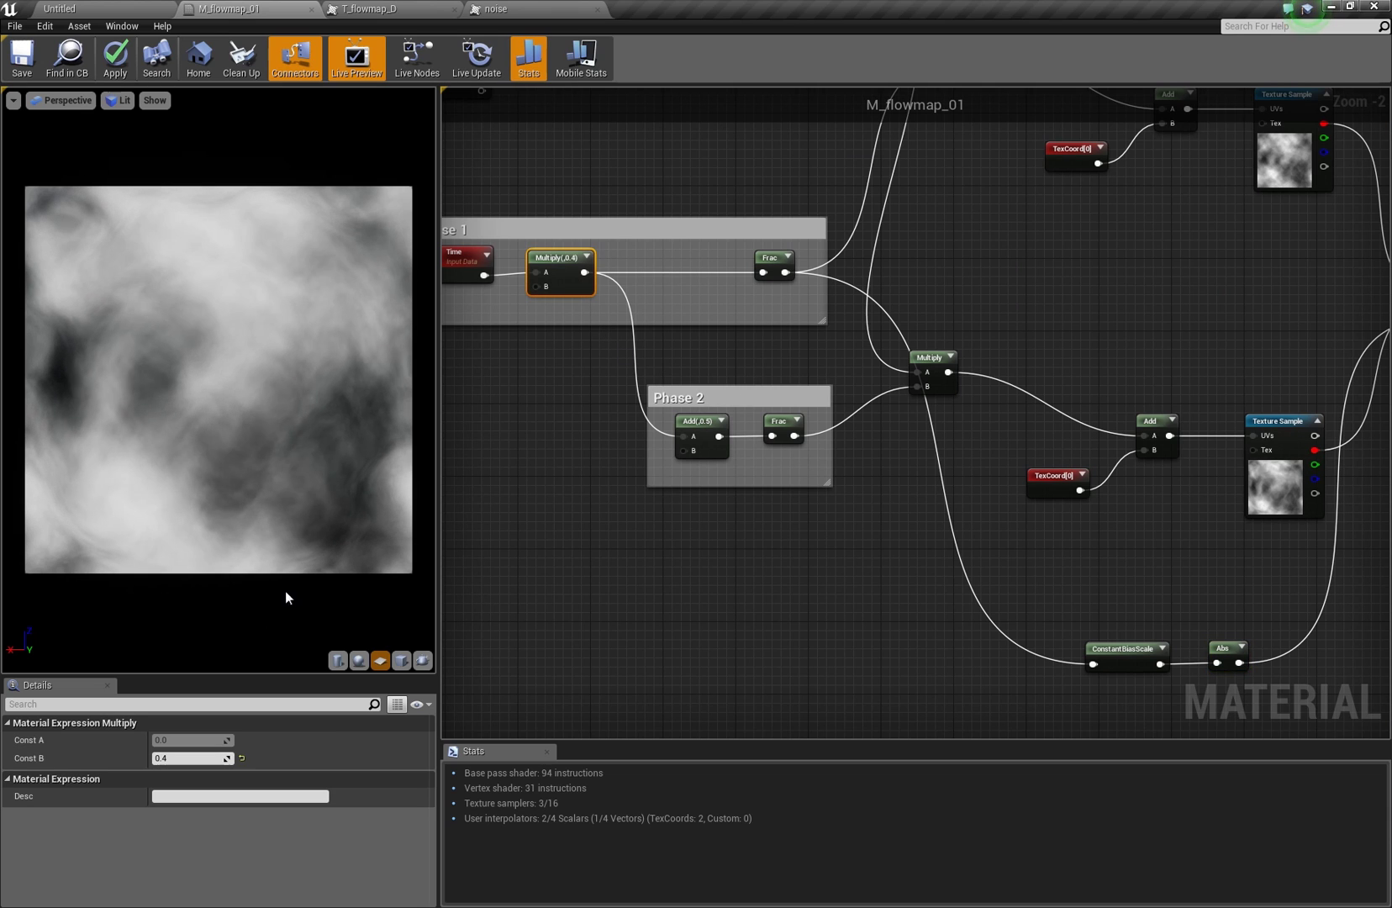
pyautogui.click(189, 758)
pyautogui.write('1')
pyautogui.press('Return')
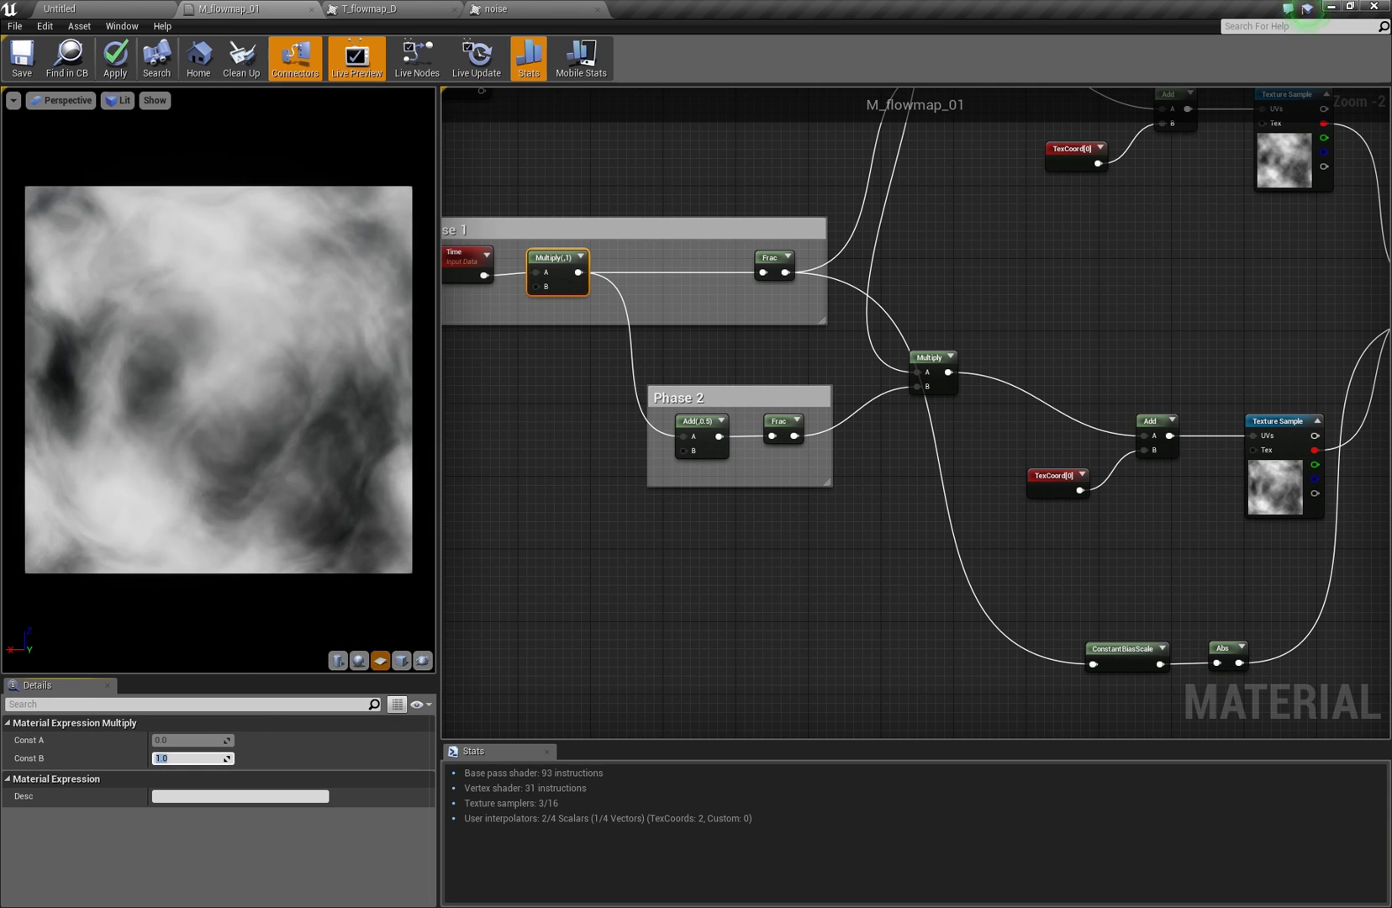
pyautogui.scroll(-3, 250, 428)
pyautogui.scroll(3, 206, 389)
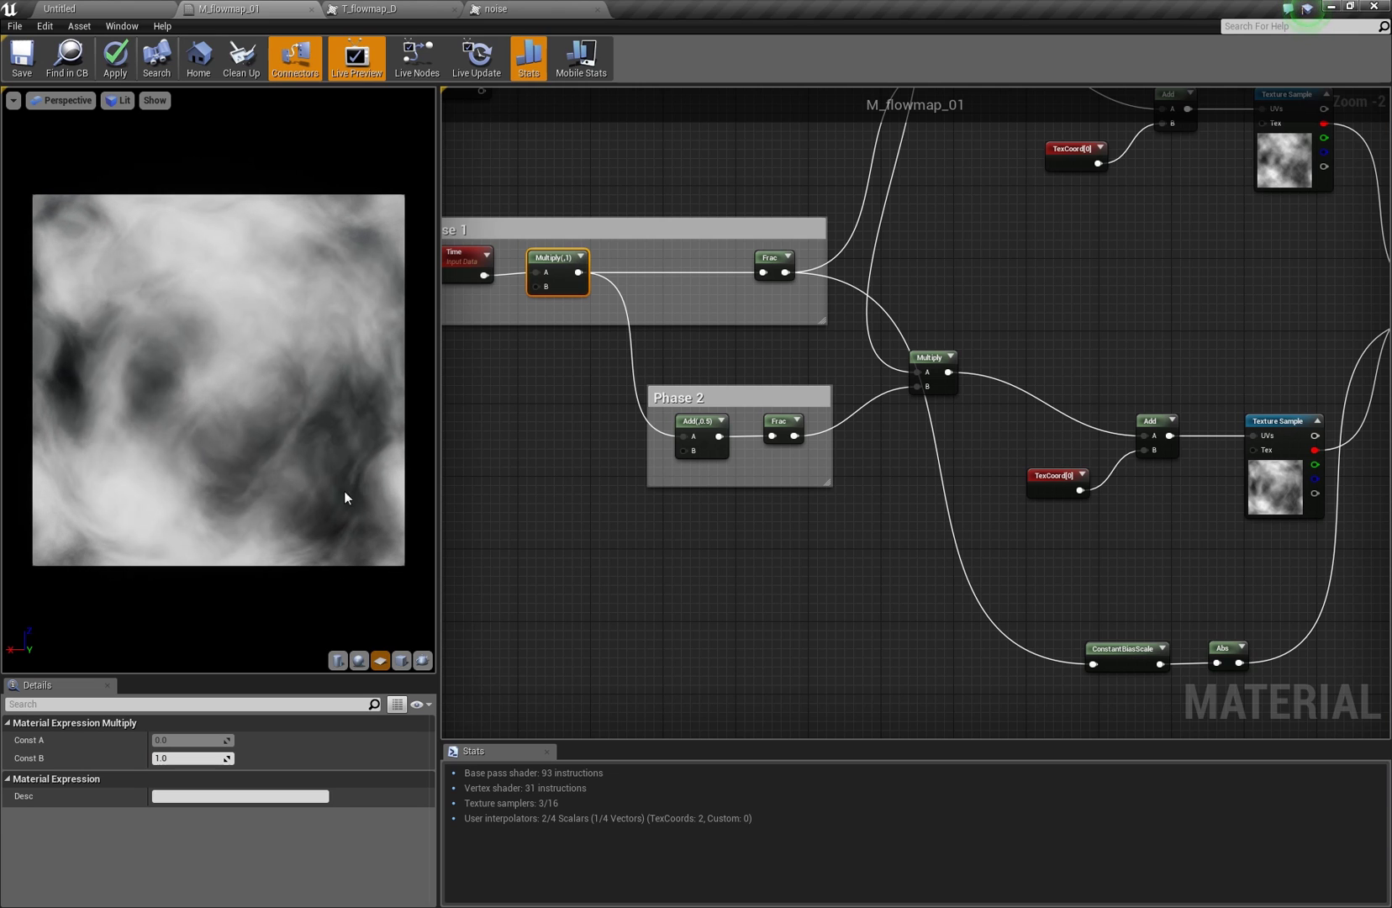
pyautogui.click(187, 758)
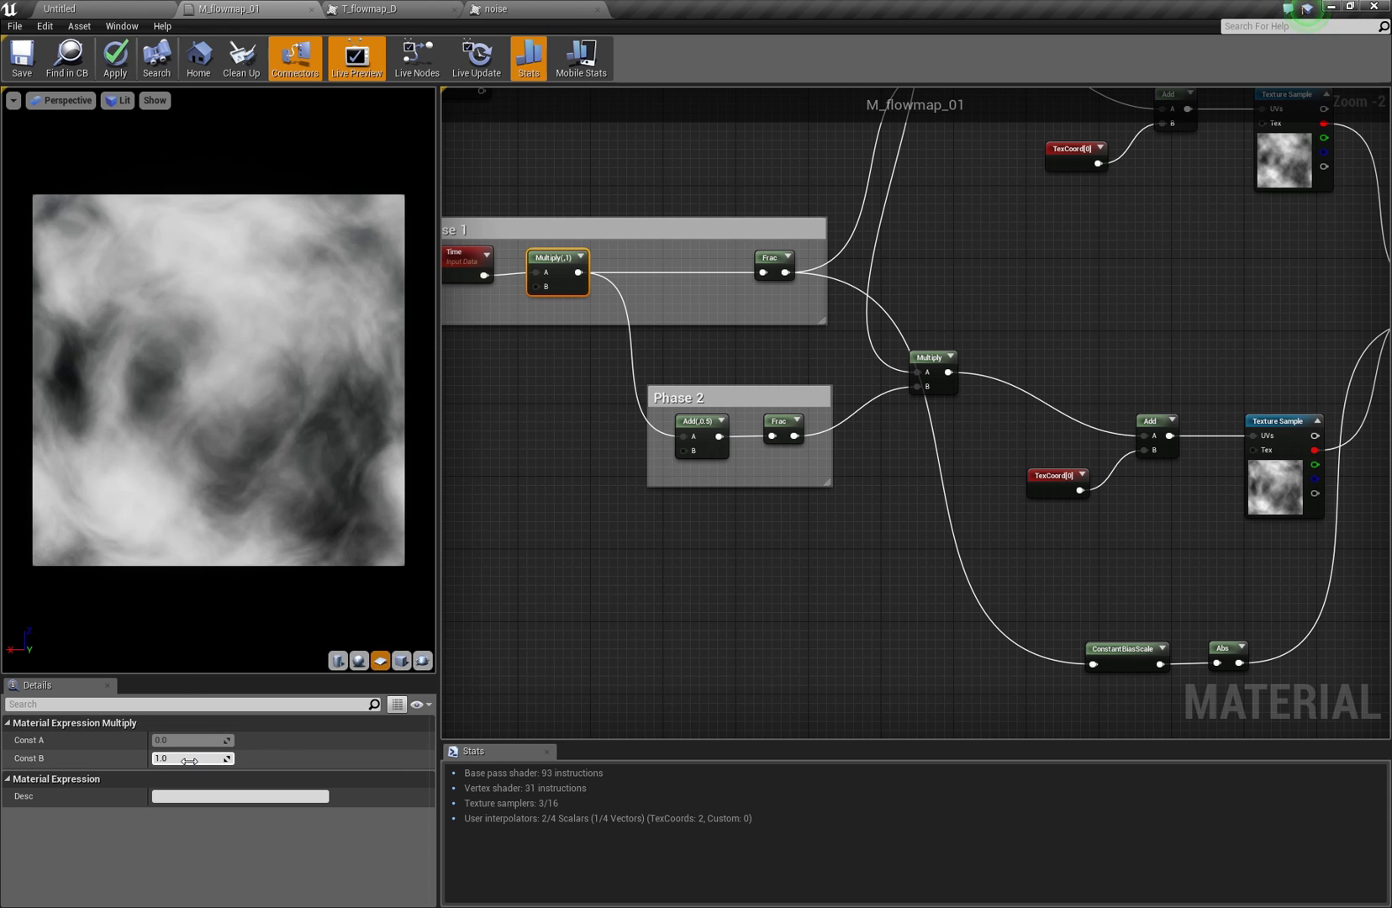
# Duplicate the upper noise Texture Sample and place the copy below the Phase 1 comment
pyautogui.moveTo(526, 508); pyautogui.dragTo(591, 524, button='right')
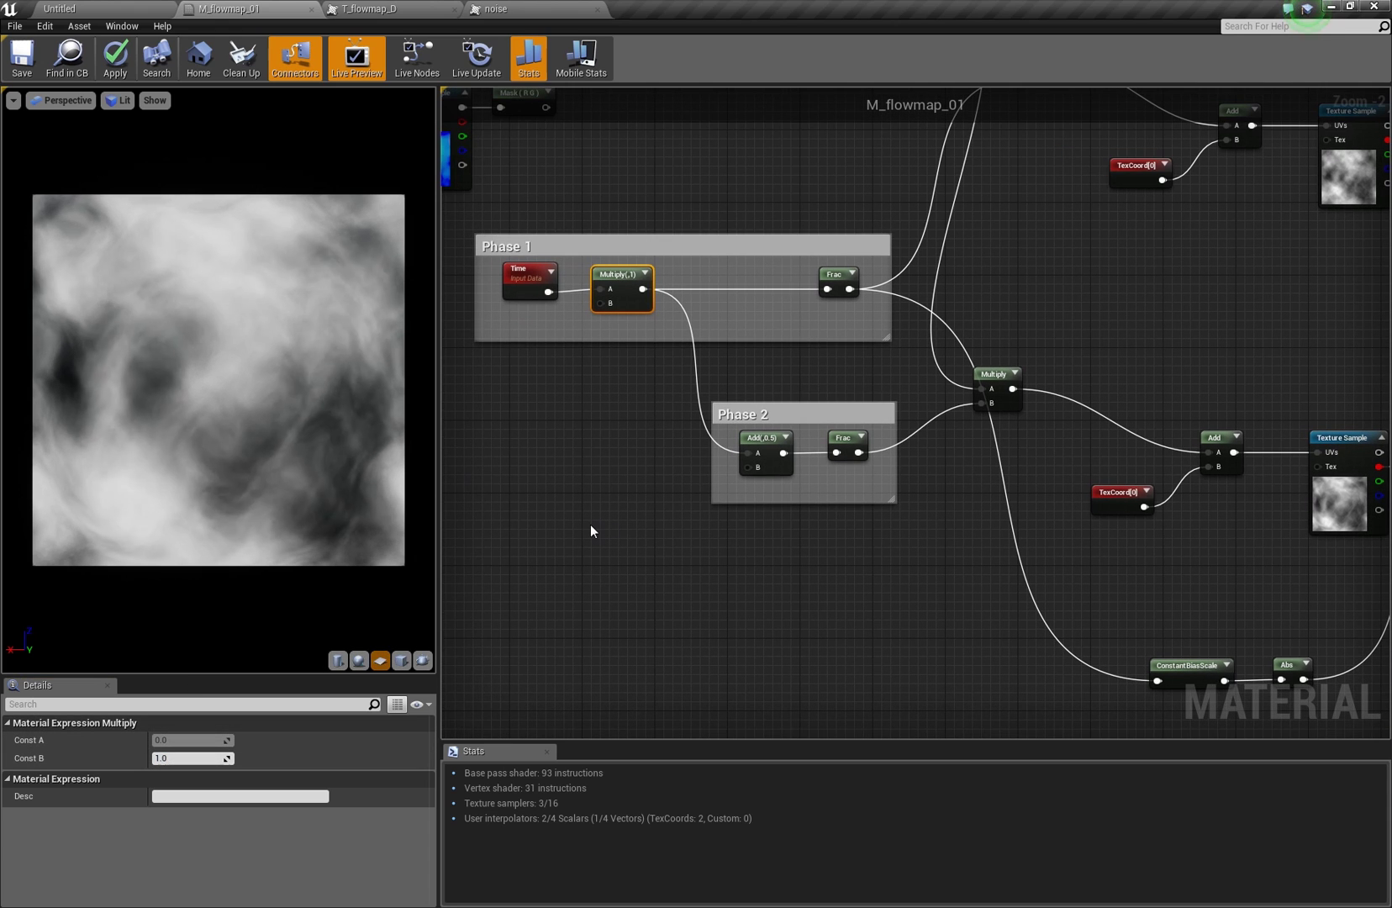
pyautogui.moveTo(835, 395); pyautogui.dragTo(739, 502, button='right')
pyautogui.scroll(-1, 740, 502)
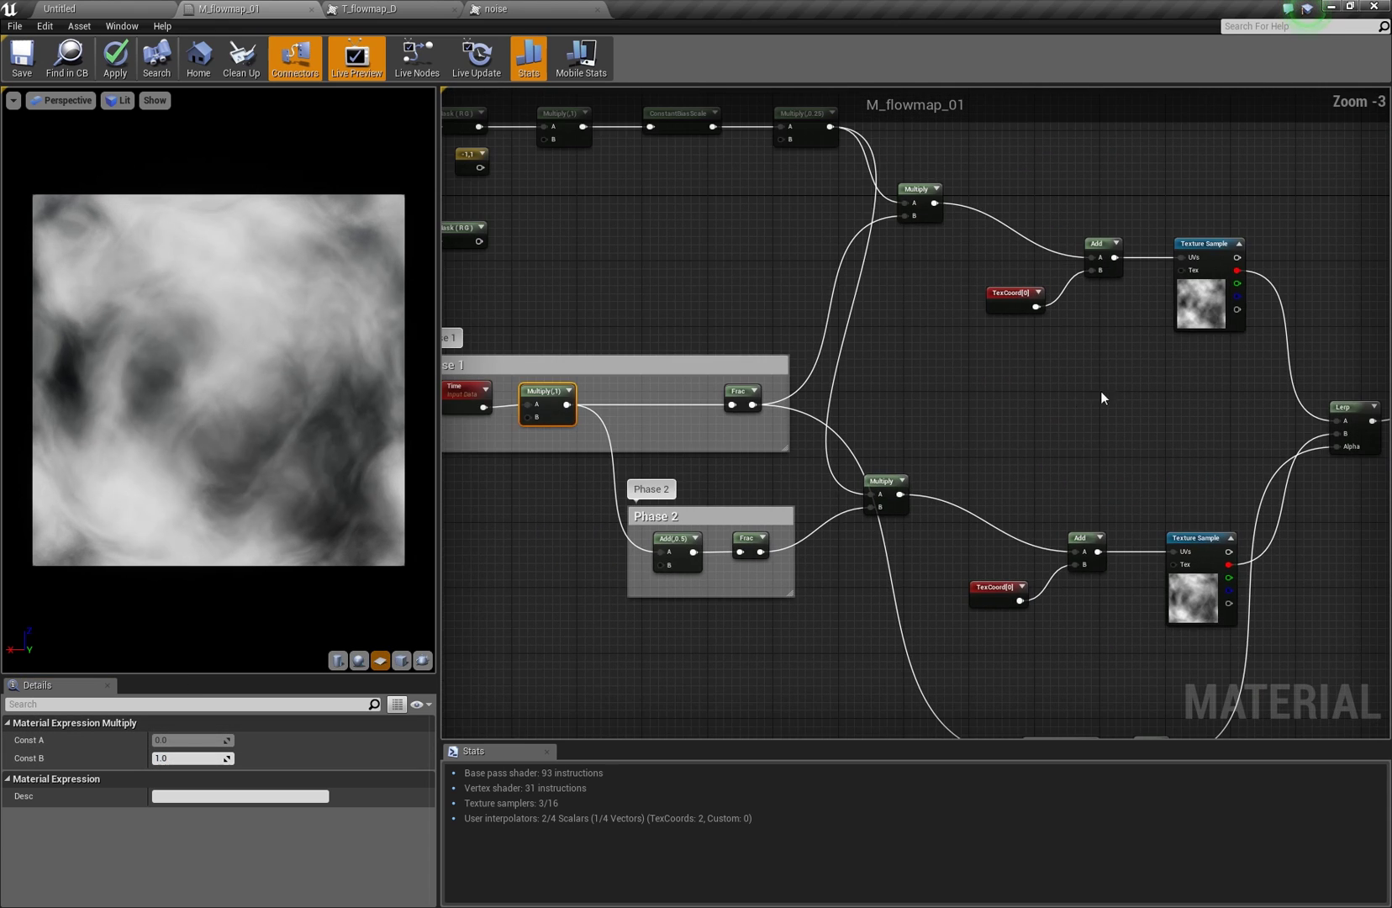
pyautogui.click(1197, 312)
pyautogui.hotkey('ctrl', 'c')
pyautogui.hotkey('ctrl', 'v')
pyautogui.moveTo(1165, 394); pyautogui.dragTo(1198, 364, button='right')
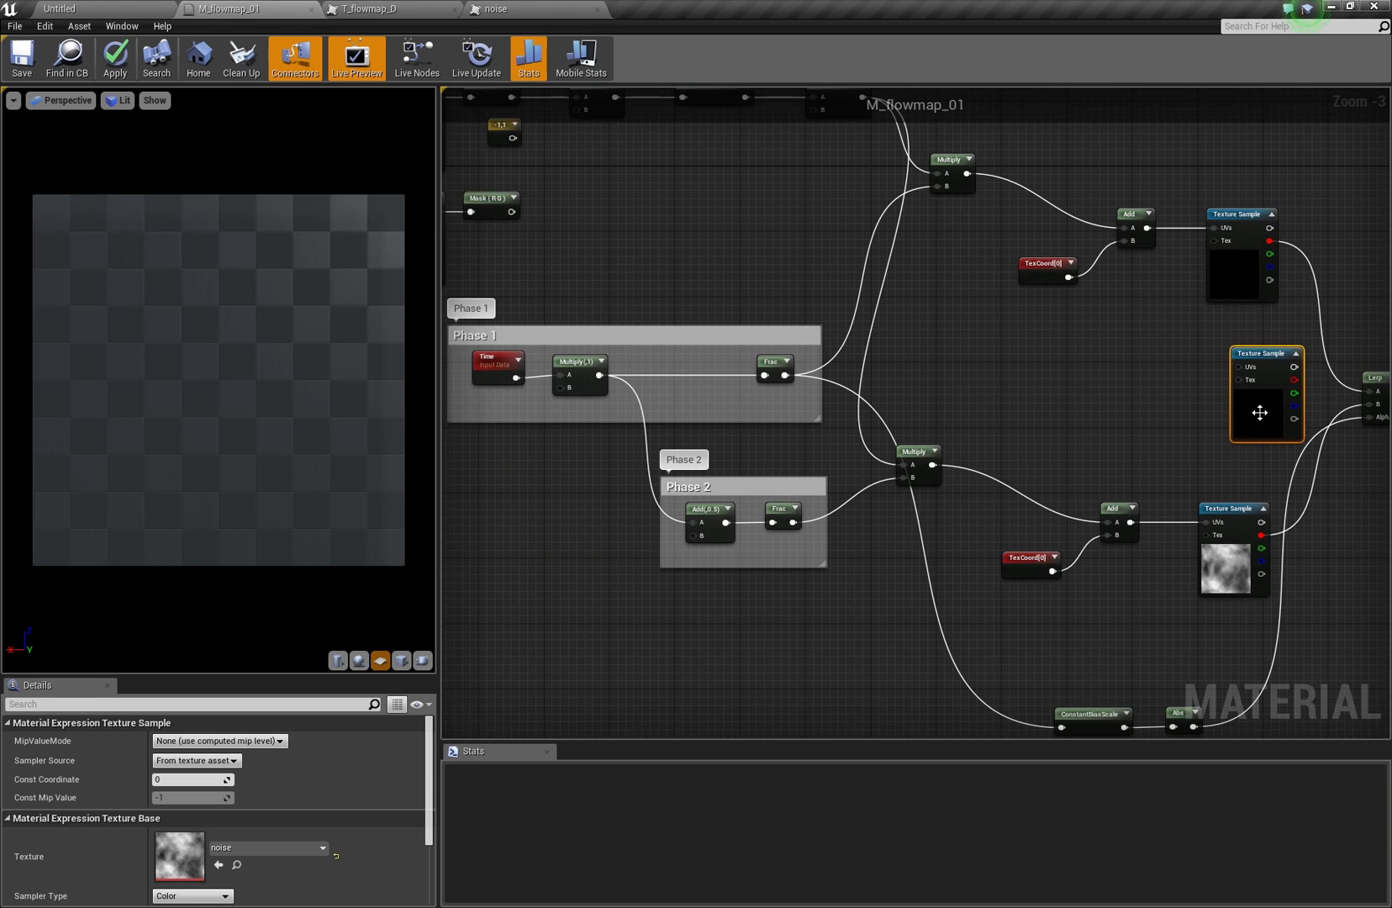
pyautogui.moveTo(1259, 411); pyautogui.dragTo(530, 564)
pyautogui.moveTo(585, 471); pyautogui.dragTo(814, 444, button='right')
pyautogui.scroll(1, 819, 386)
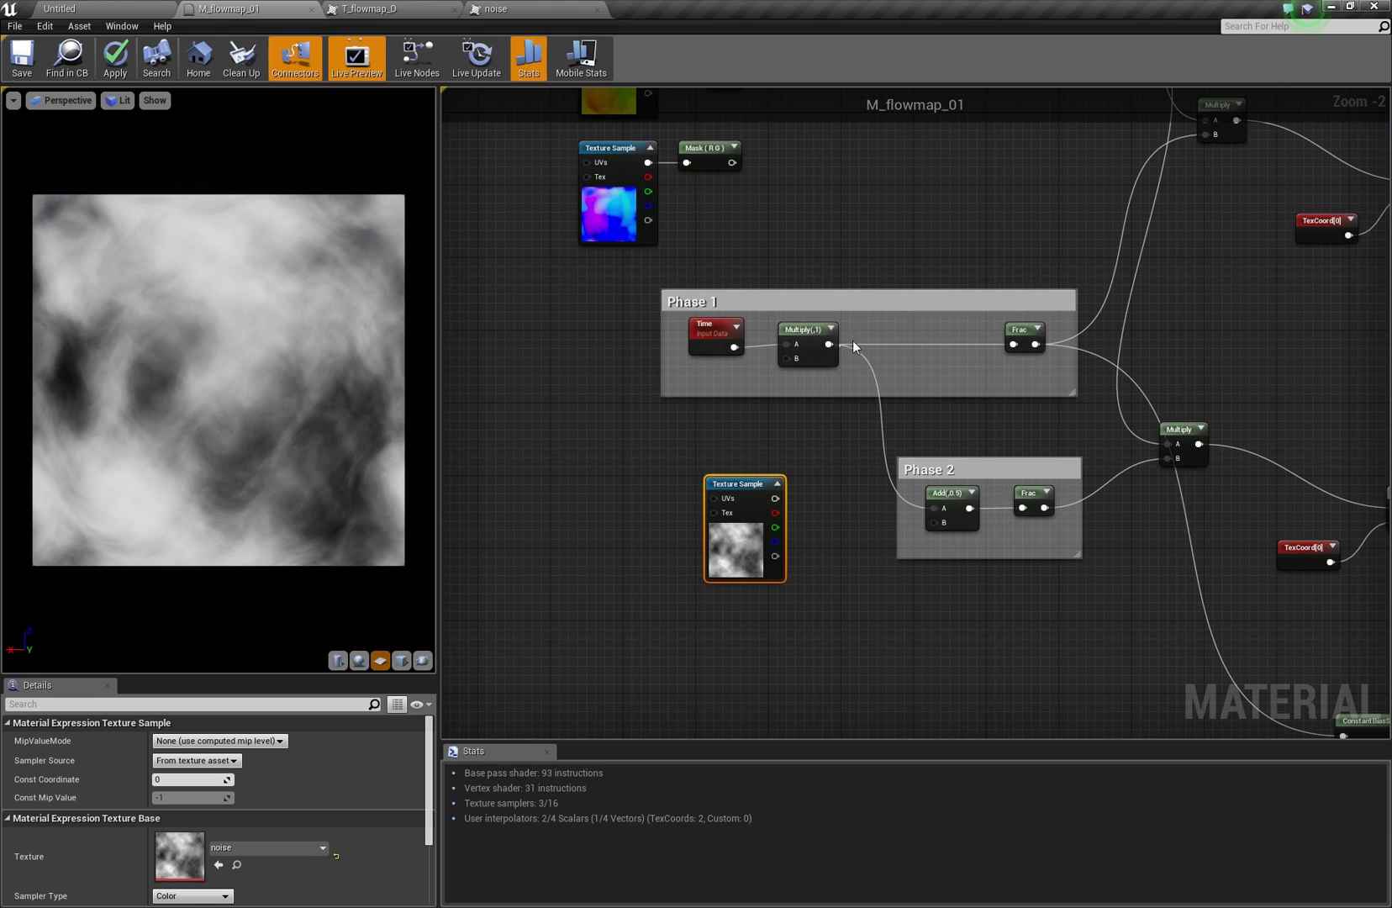
# Insert an Add node after the Phase 1 Multiply so that it feeds both the Phase 1 Frac and the Phase 2 Add
pyautogui.moveTo(828, 344); pyautogui.dragTo(880, 336)
pyautogui.write('add')
pyautogui.press('Return')
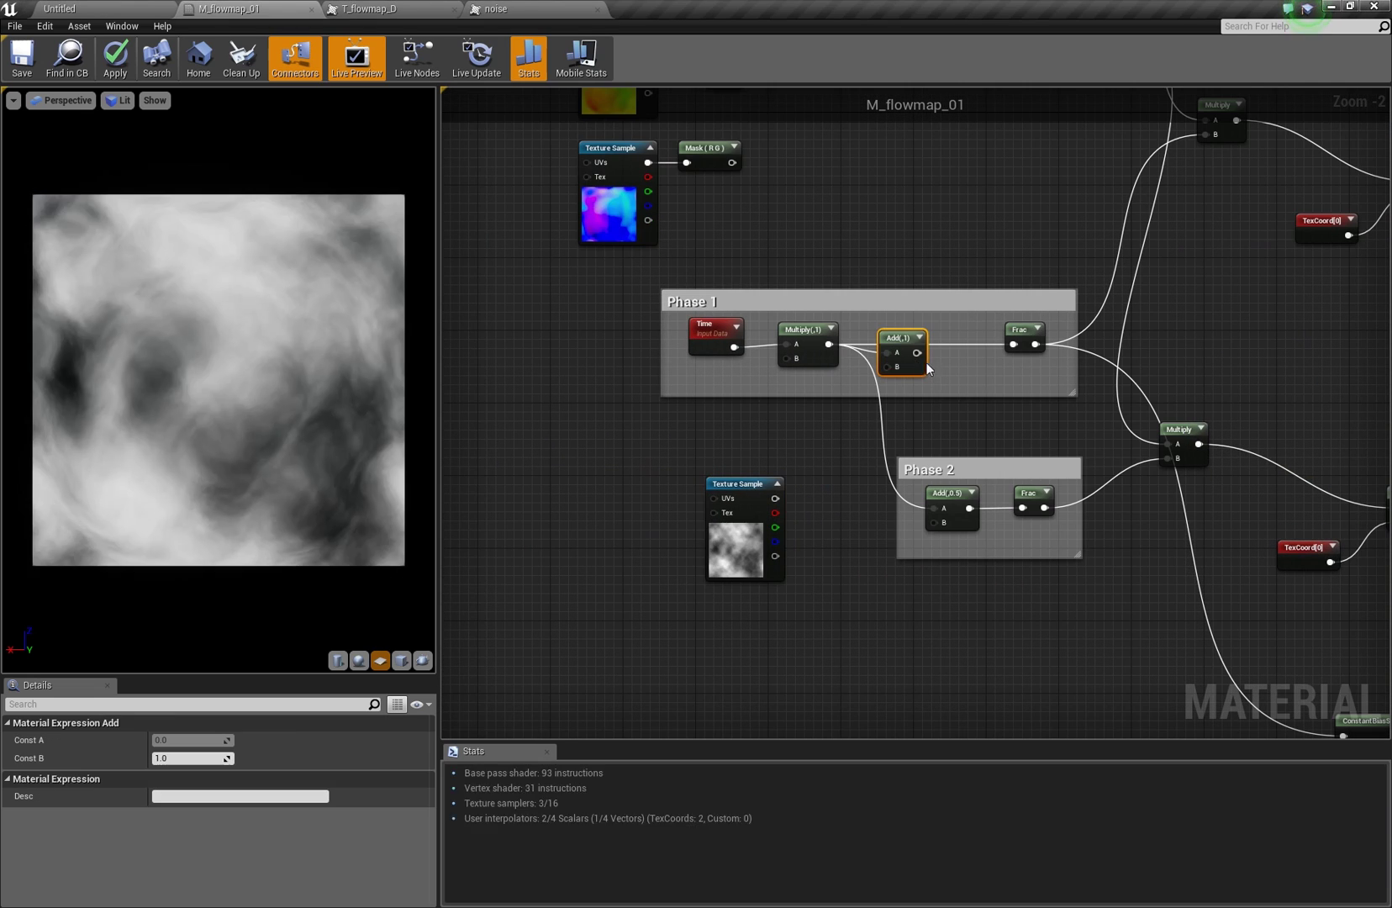
pyautogui.keyDown('ctrl'); pyautogui.moveTo(829, 345); pyautogui.dragTo(911, 373); pyautogui.keyUp('ctrl')
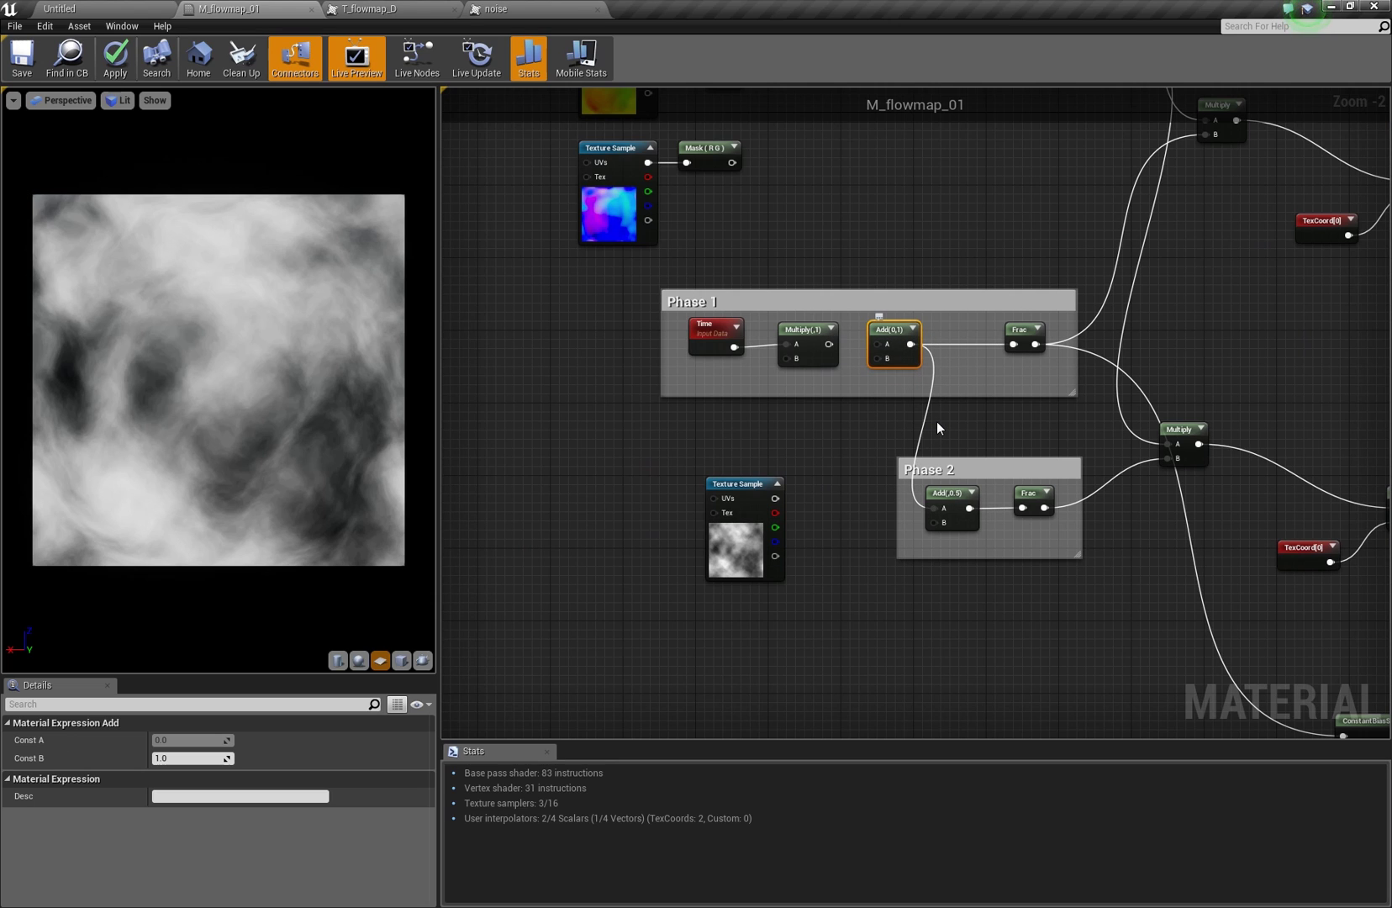
pyautogui.moveTo(828, 344); pyautogui.dragTo(879, 343)
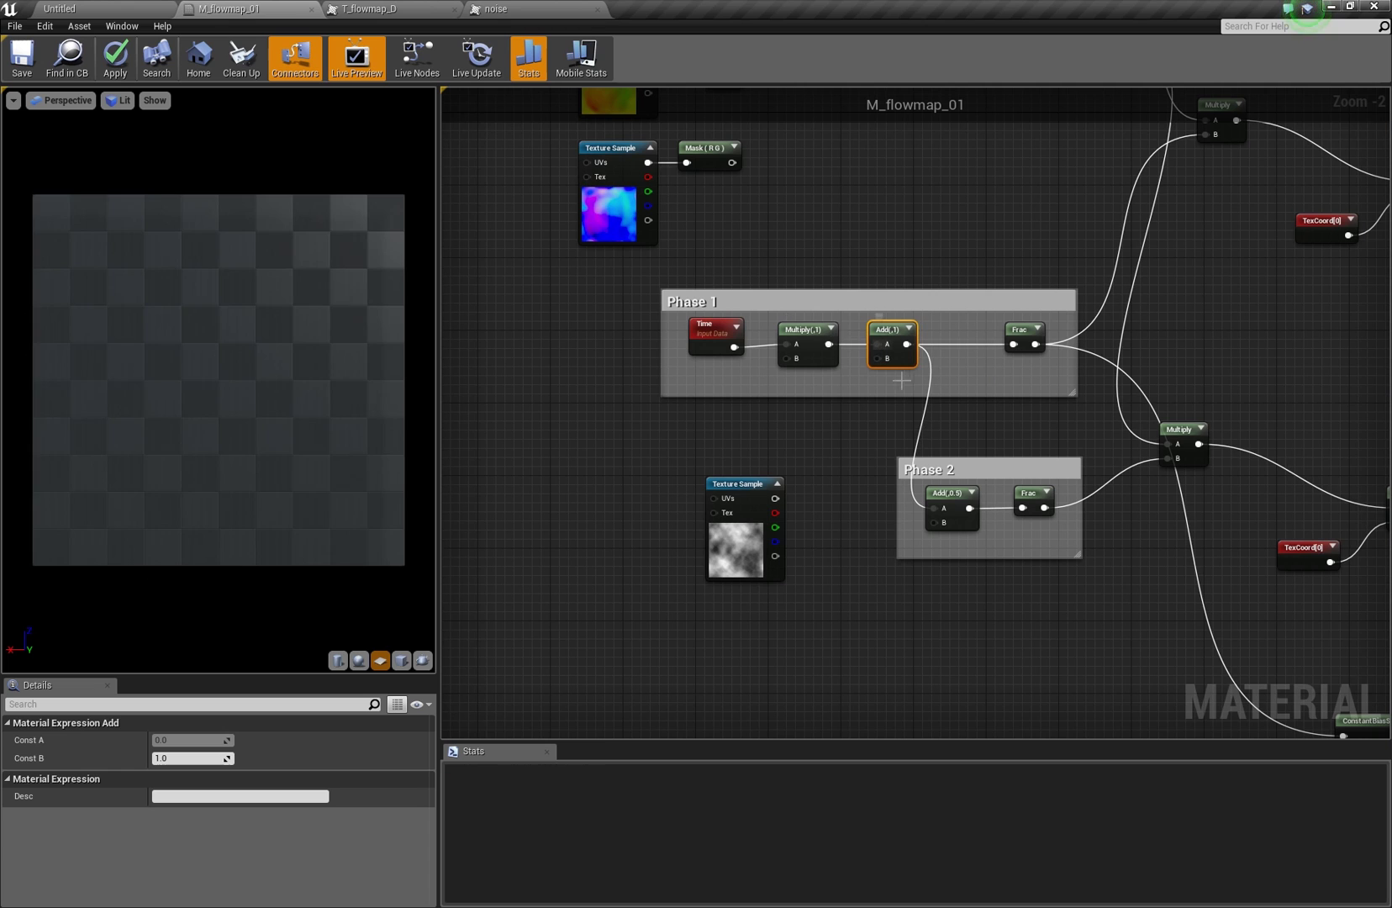
pyautogui.moveTo(980, 534); pyautogui.dragTo(941, 503, button='right')
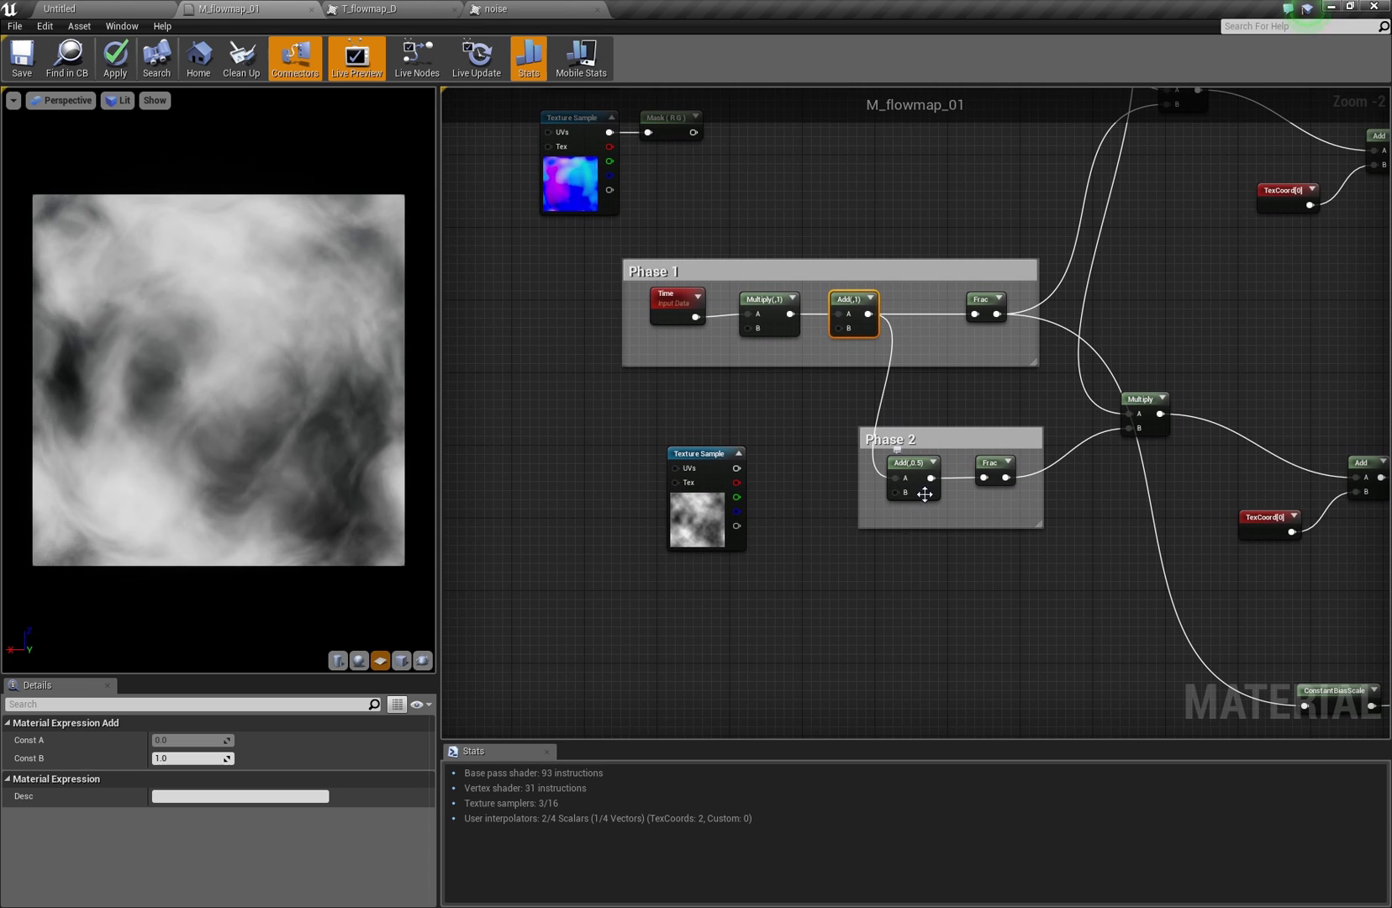
# Connect the copied noise Texture Sample's red channel to the new Add node's B input and move the sample further left
pyautogui.moveTo(744, 475); pyautogui.dragTo(839, 328)
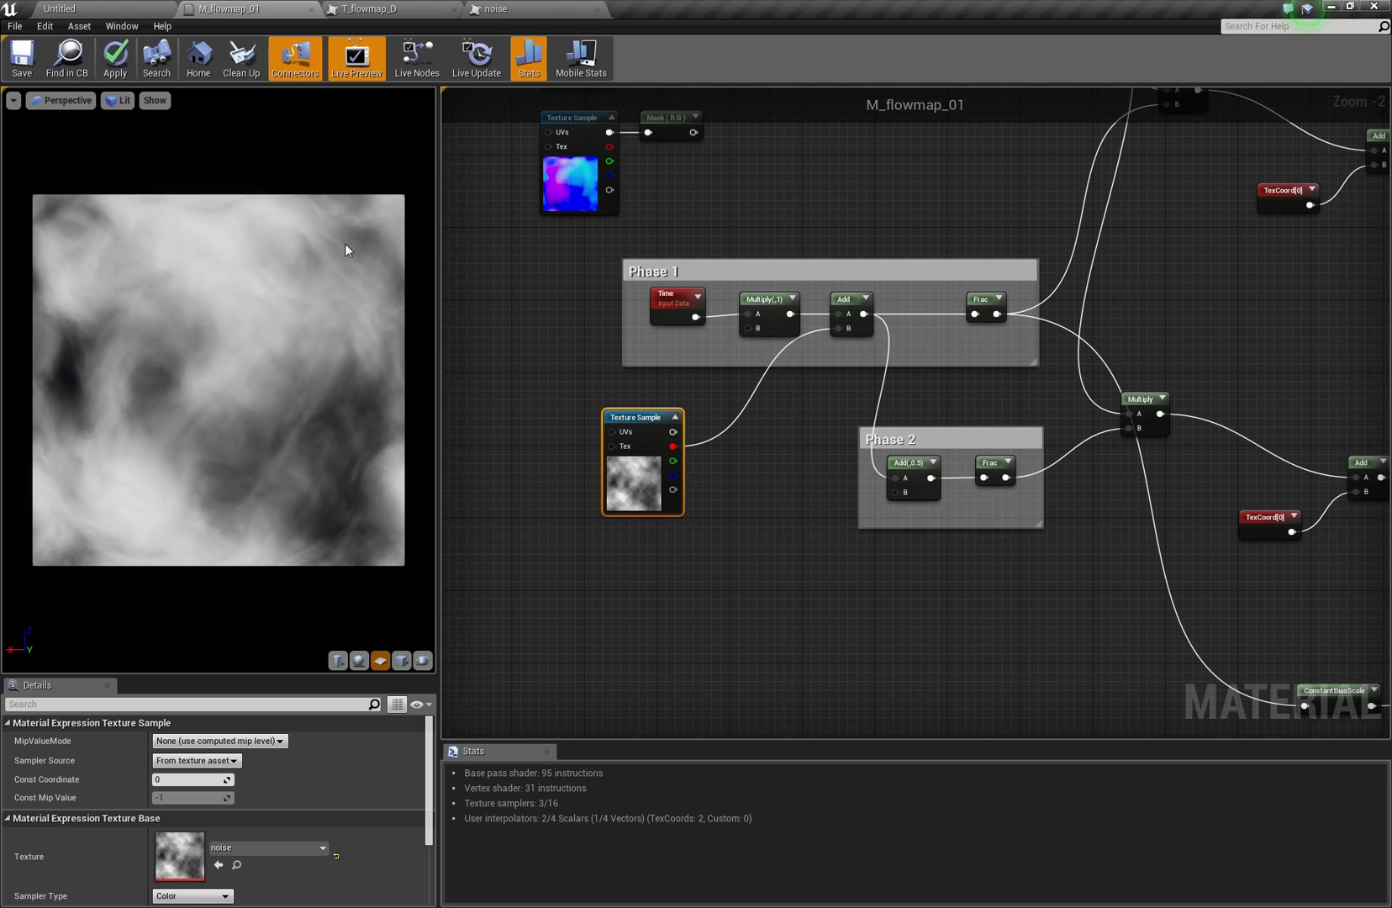
pyautogui.moveTo(644, 571); pyautogui.dragTo(662, 549, button='right')
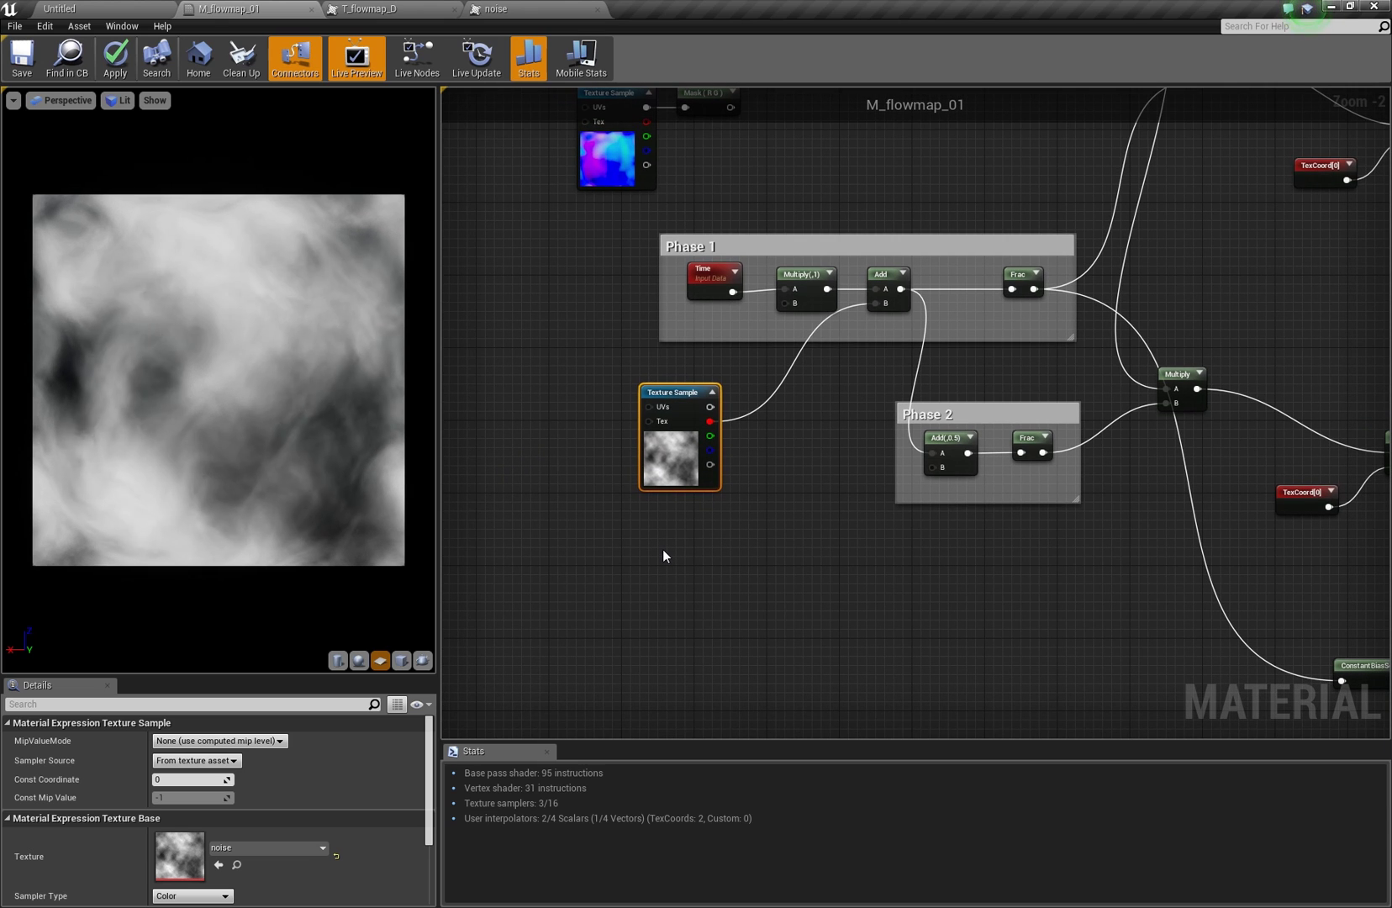
pyautogui.moveTo(690, 460); pyautogui.dragTo(585, 470)
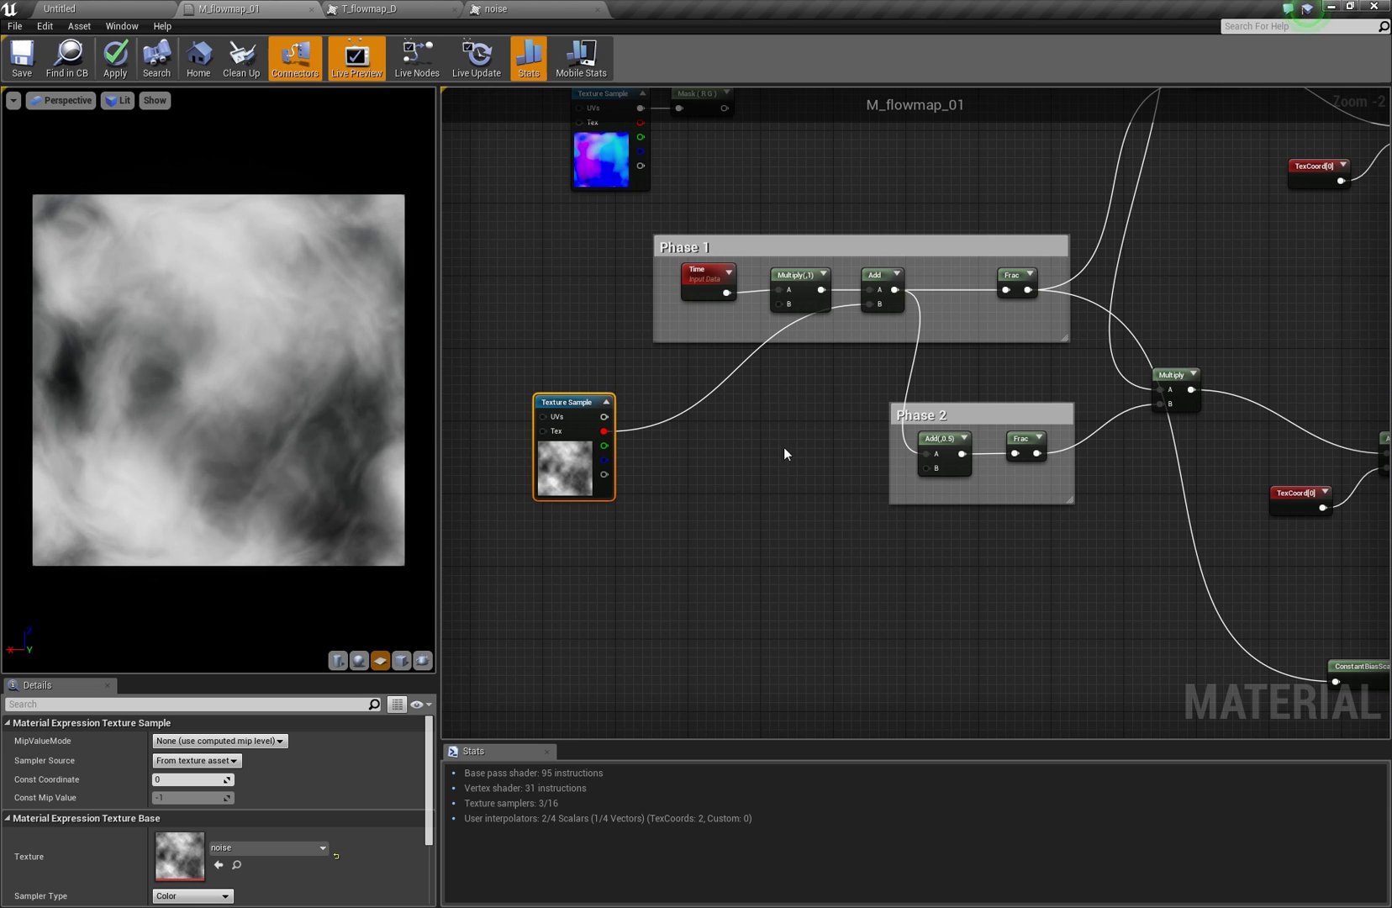
pyautogui.moveTo(834, 418); pyautogui.dragTo(828, 443, button='right')
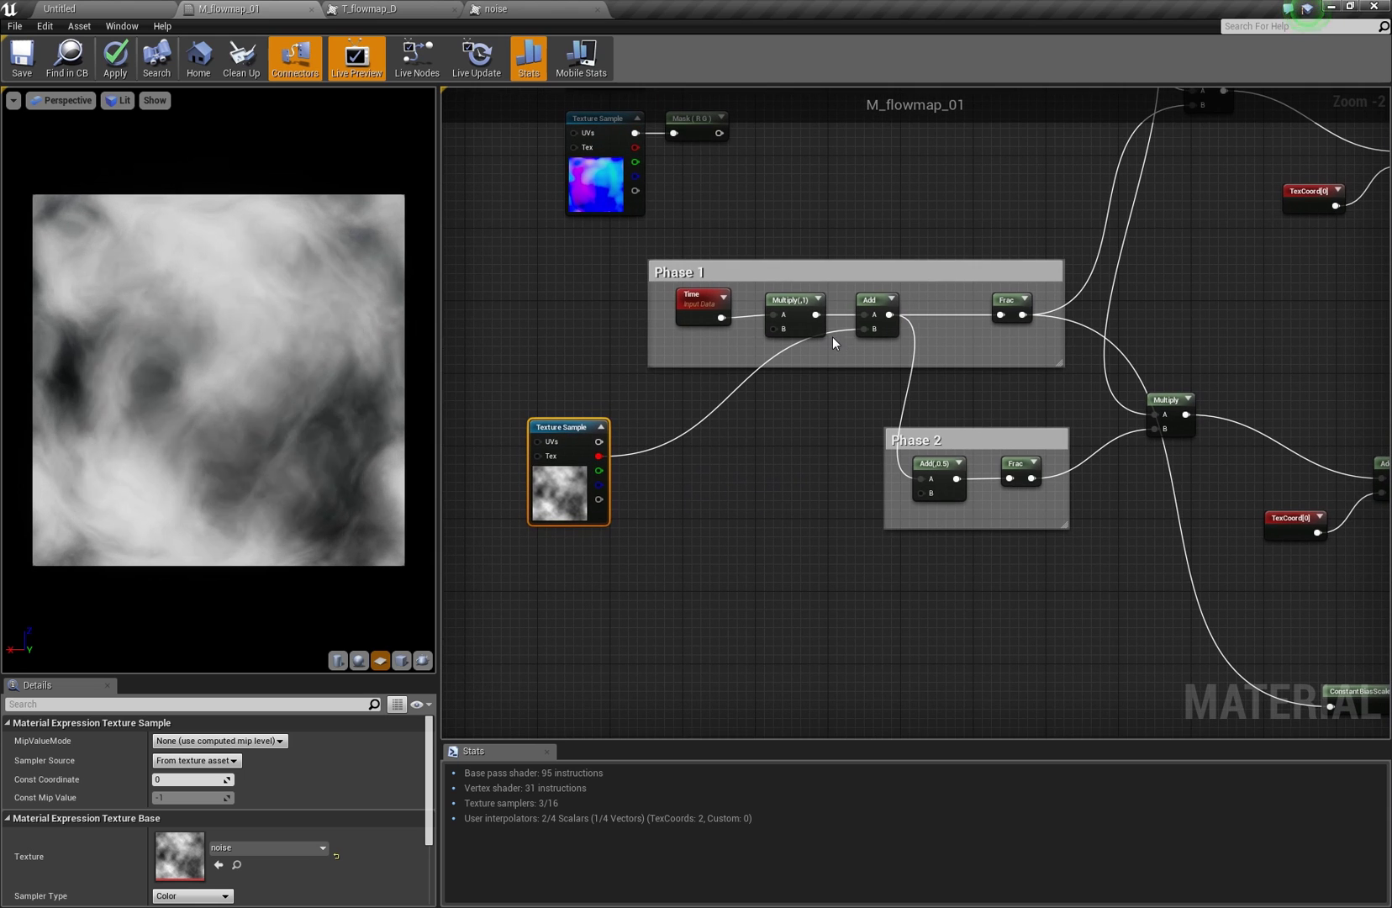
# Set Const B of the Multiply node after Time in Phase 1 to 0.25
pyautogui.moveTo(805, 332); pyautogui.dragTo(776, 417, button='right')
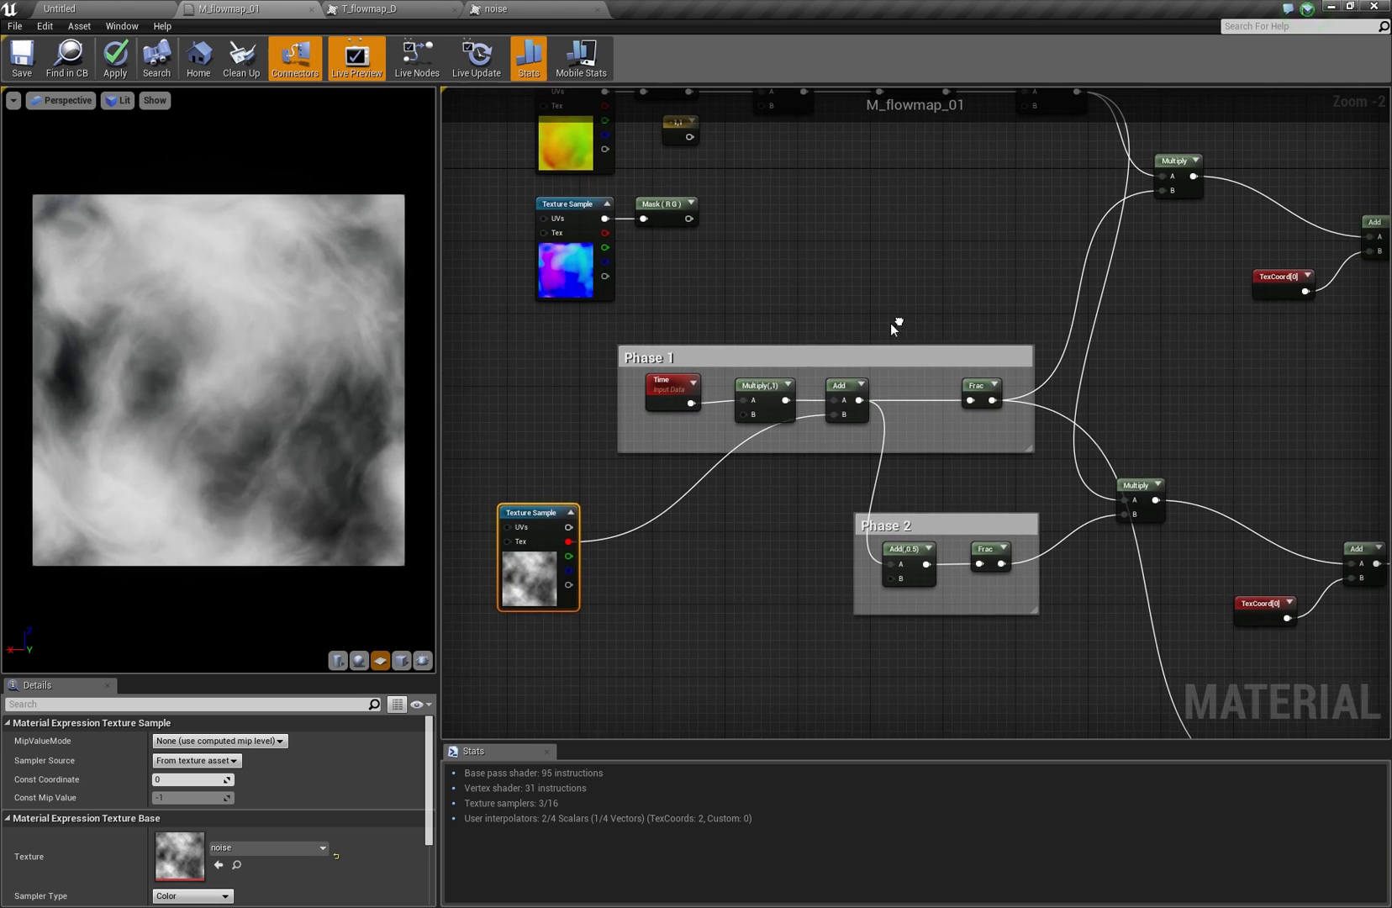
pyautogui.click(759, 392)
pyautogui.click(208, 758)
pyautogui.write('0.25')
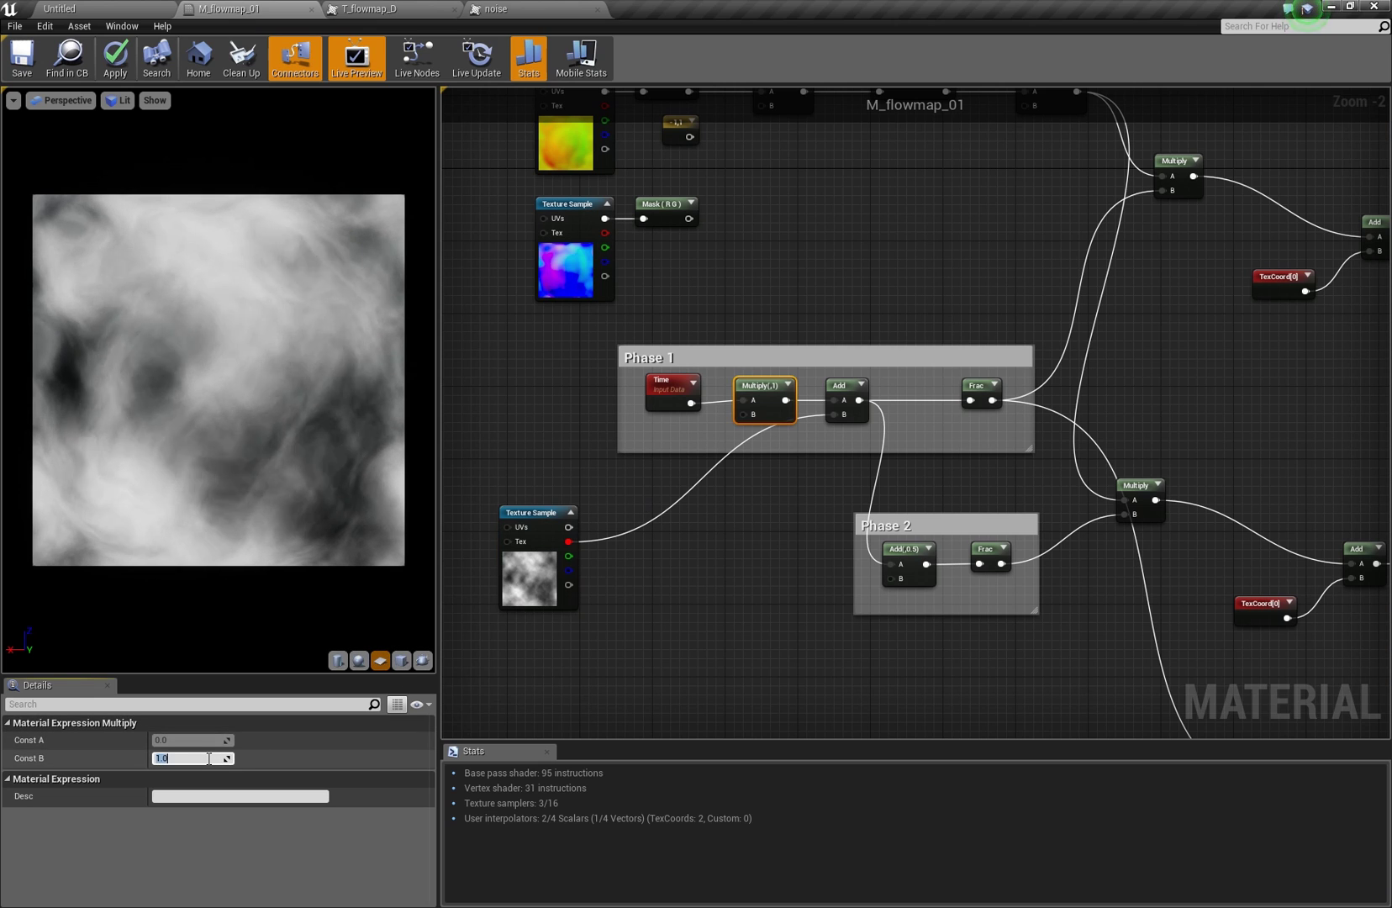
pyautogui.press('Return')
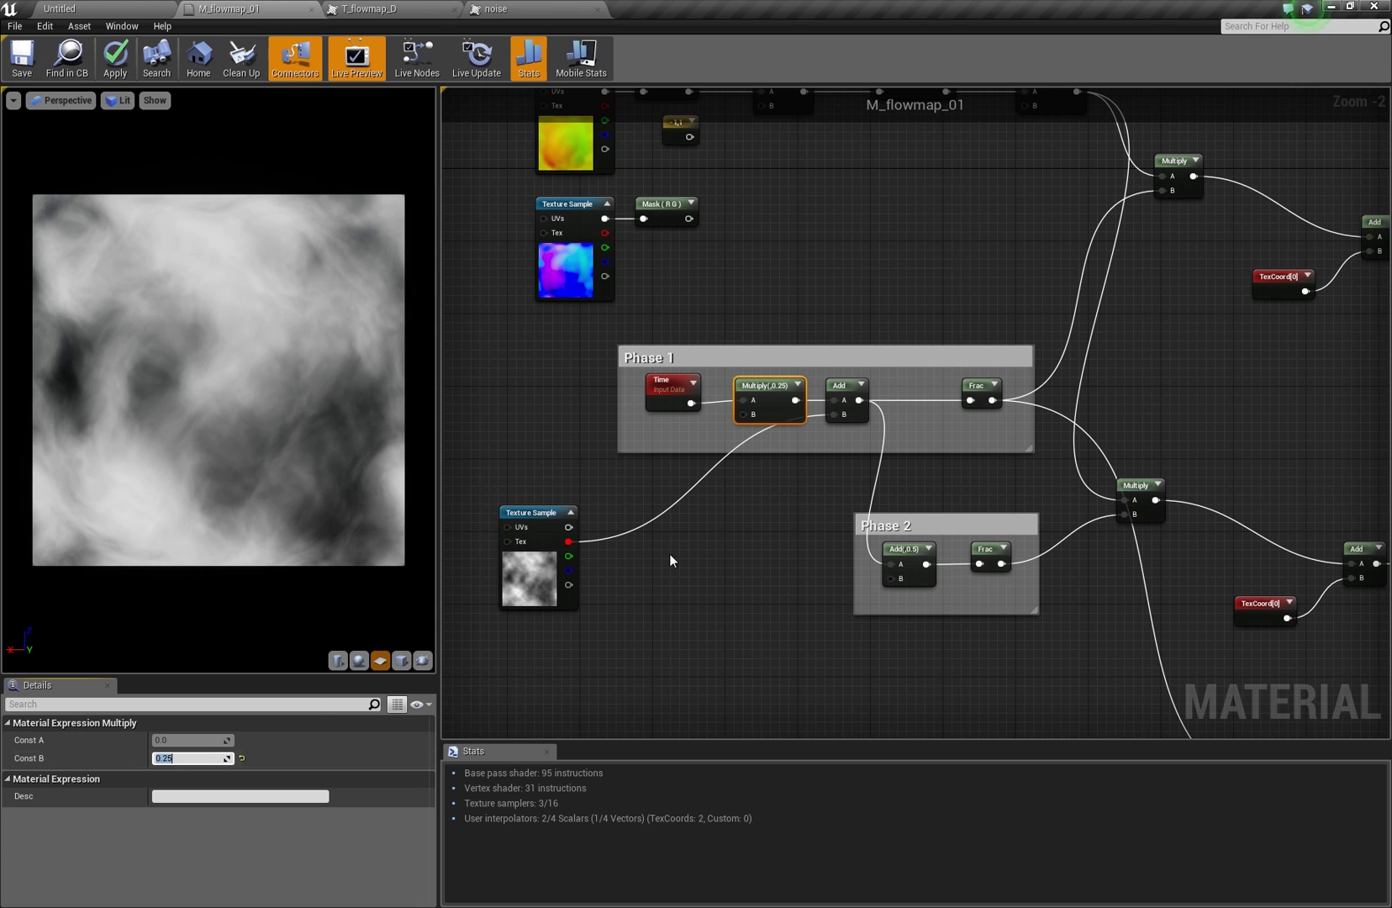
# Move the T_flowmap_compressed_D Texture Sample from beyond the material output node to directly above the connected flow map Texture Sample
pyautogui.moveTo(996, 304); pyautogui.dragTo(891, 338, button='right')
pyautogui.scroll(-1, 891, 337)
pyautogui.moveTo(1200, 391); pyautogui.dragTo(967, 343, button='right')
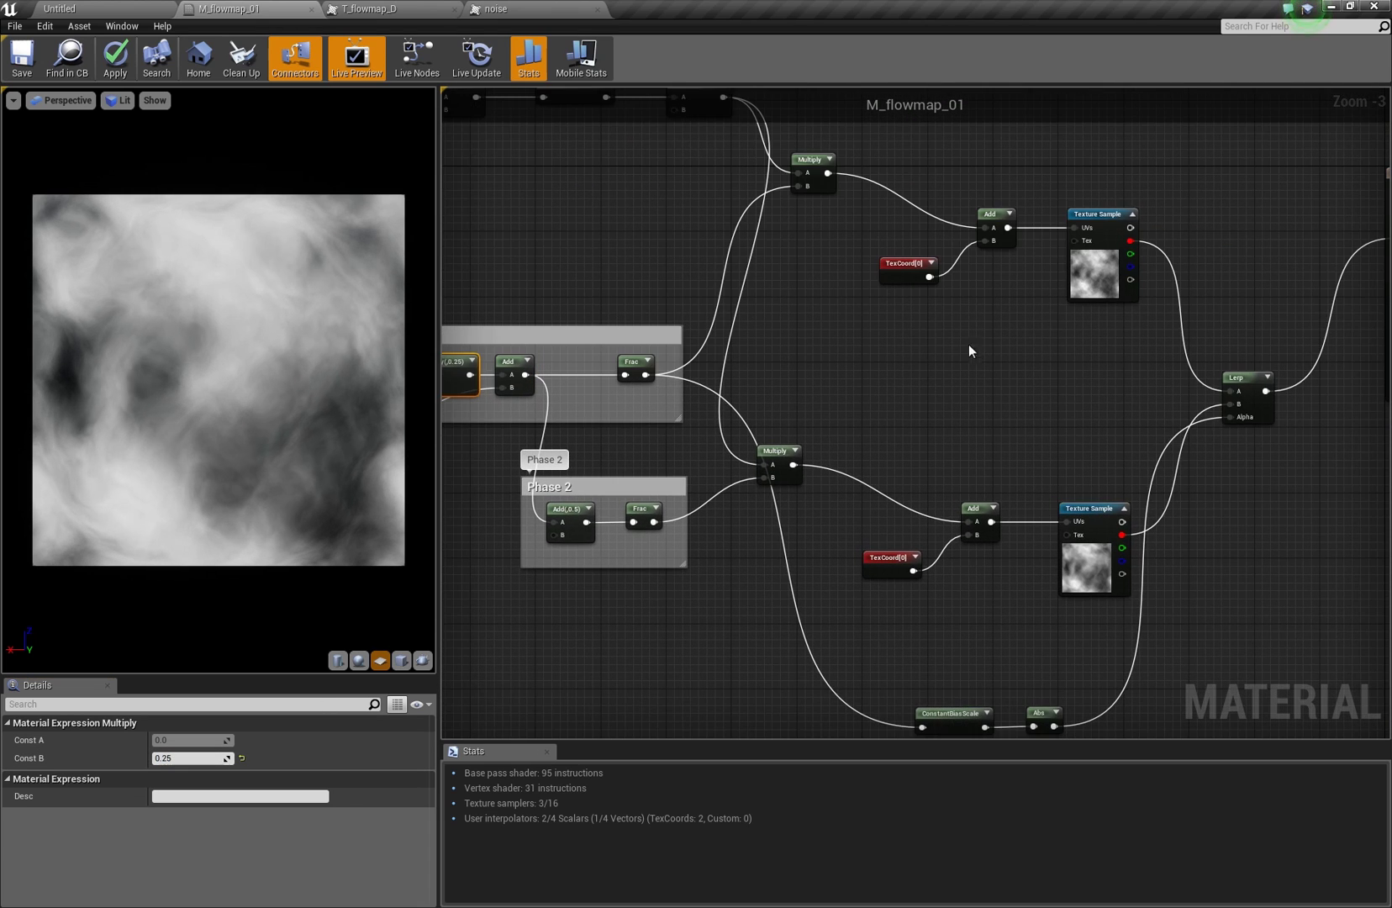
pyautogui.scroll(-1, 979, 361)
pyautogui.moveTo(728, 265); pyautogui.dragTo(791, 285, button='right')
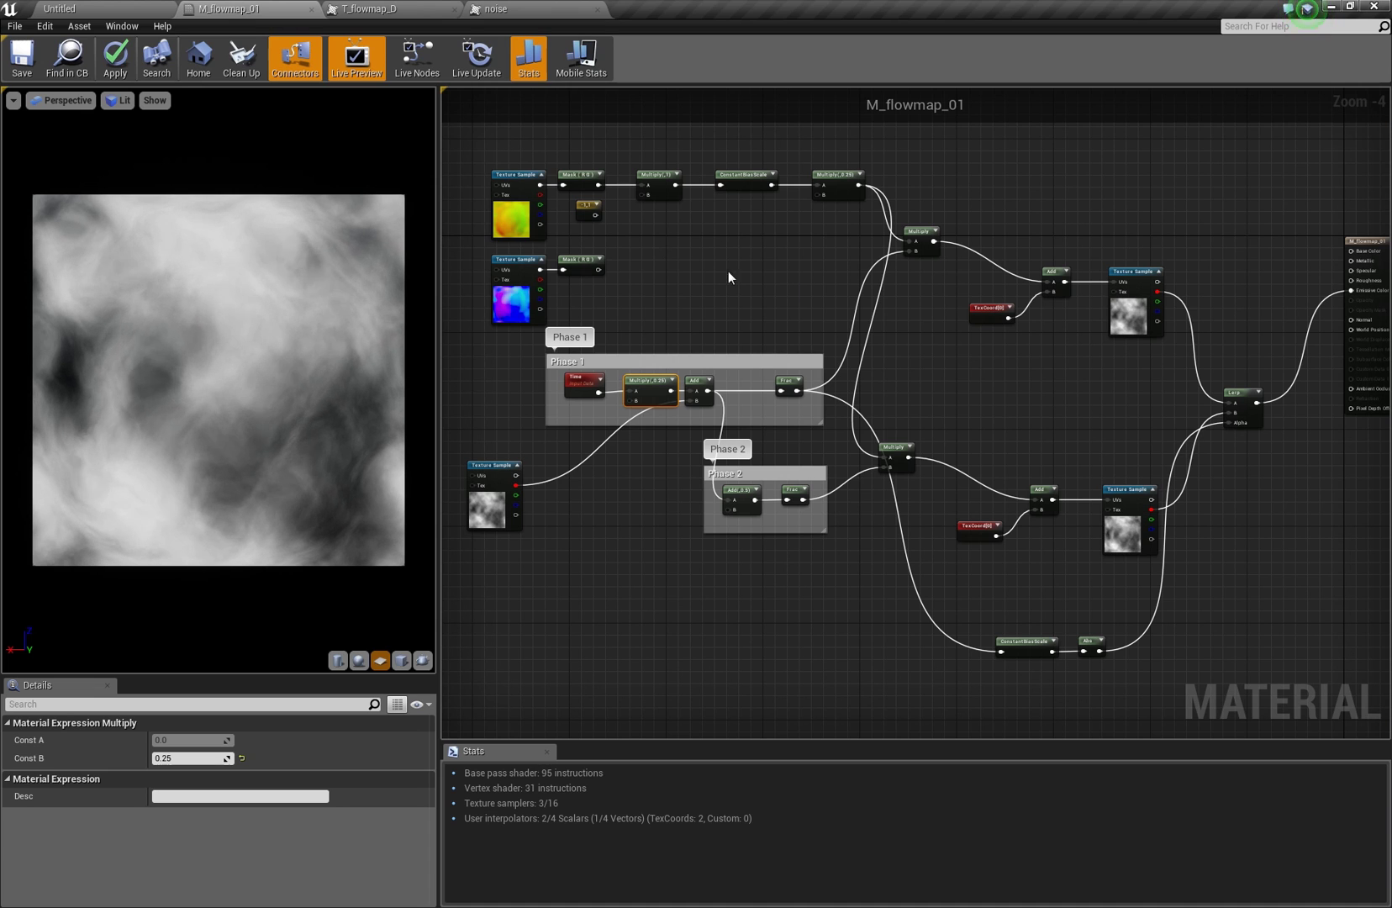
pyautogui.moveTo(1328, 374); pyautogui.dragTo(796, 347, button='right')
pyautogui.moveTo(1224, 335); pyautogui.dragTo(412, 159)
pyautogui.moveTo(585, 181); pyautogui.dragTo(1107, 318, button='right')
pyautogui.moveTo(1033, 290); pyautogui.dragTo(608, 247)
pyautogui.scroll(3, 620, 246)
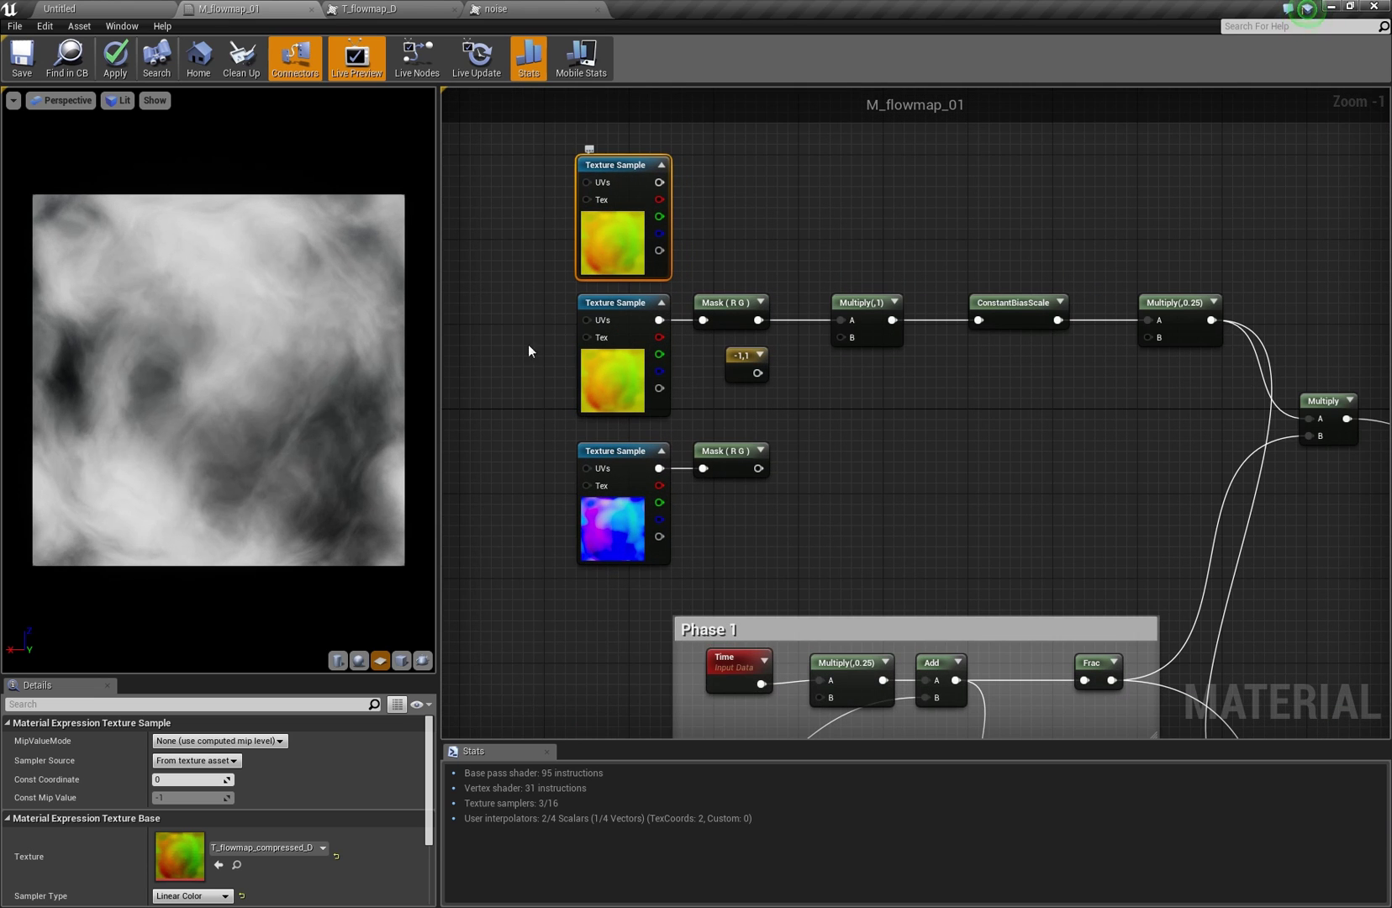
# Try T_flowmap_compressed_D as the source of the upper Mask (R G) with the preview magnified, then reconnect the original flow map sample
pyautogui.scroll(5, 158, 328)
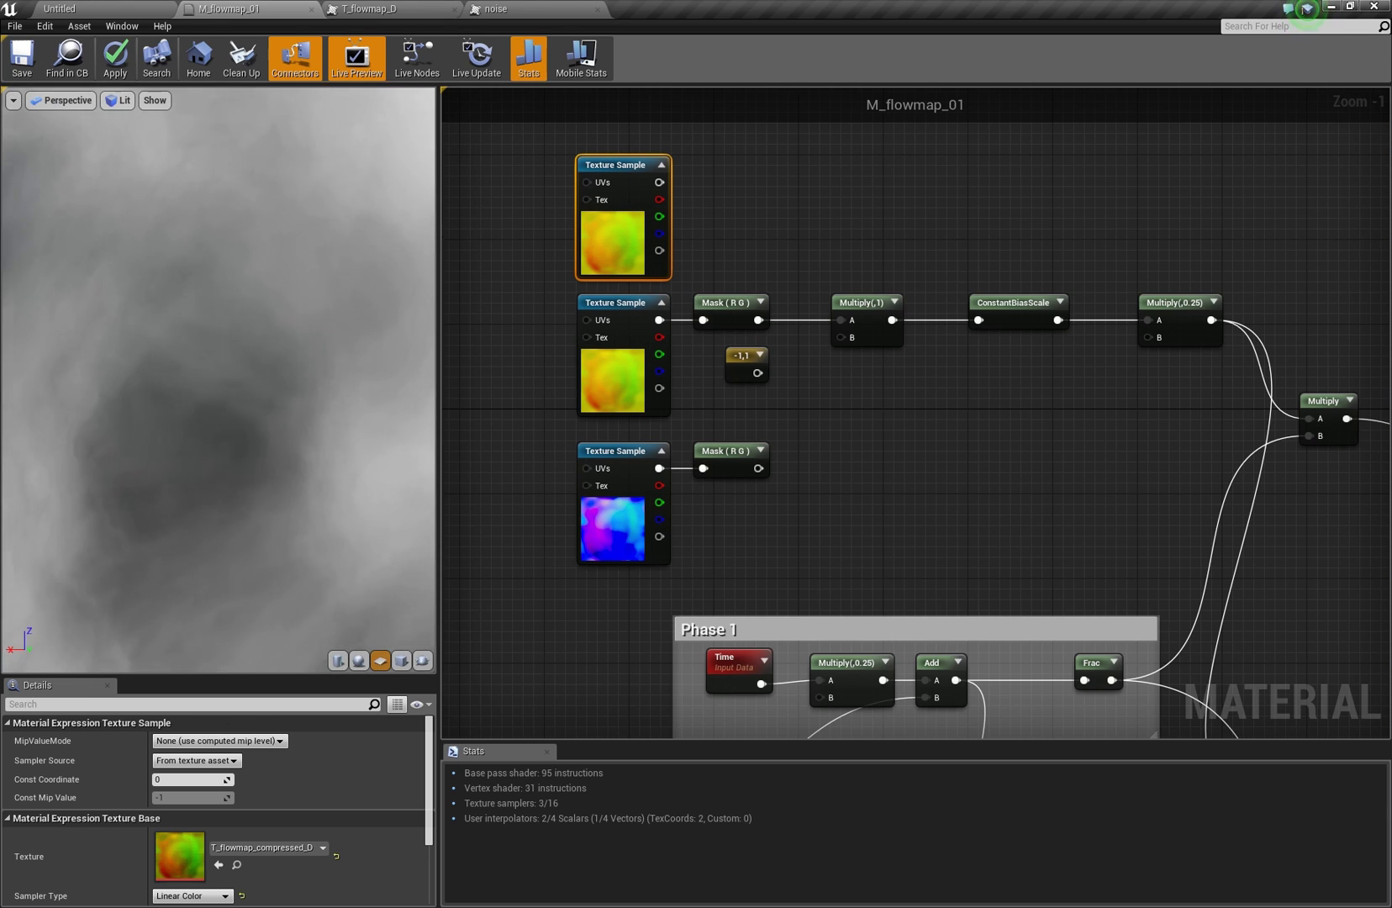
pyautogui.moveTo(723, 207); pyautogui.dragTo(726, 192, button='right')
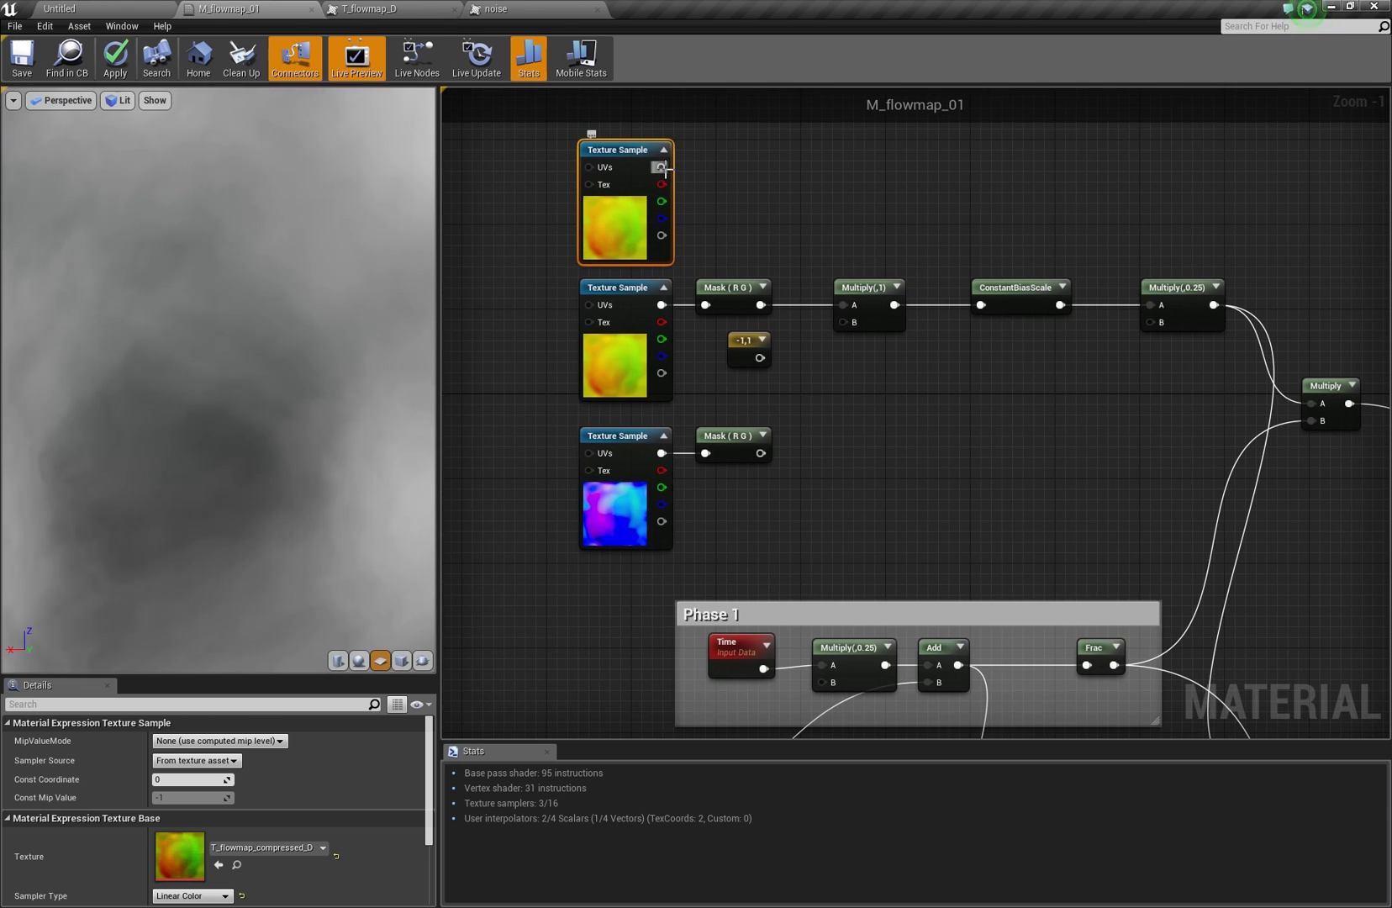
pyautogui.moveTo(662, 167); pyautogui.dragTo(709, 300)
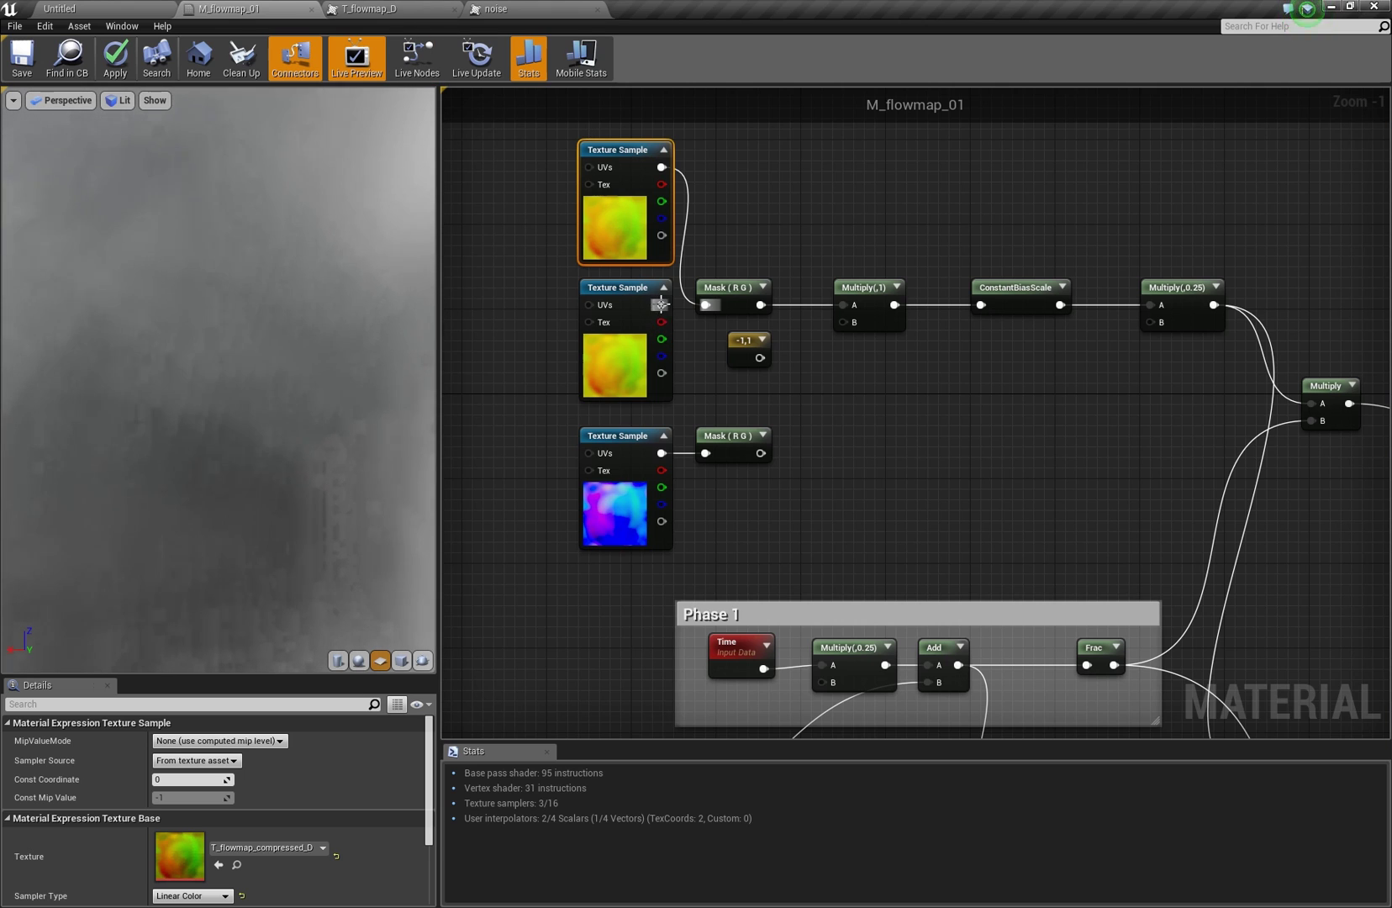
pyautogui.moveTo(662, 305); pyautogui.dragTo(708, 304)
# Open the T_flowmap_D texture and examine its Compression Settings options without changing them
pyautogui.click(406, 7)
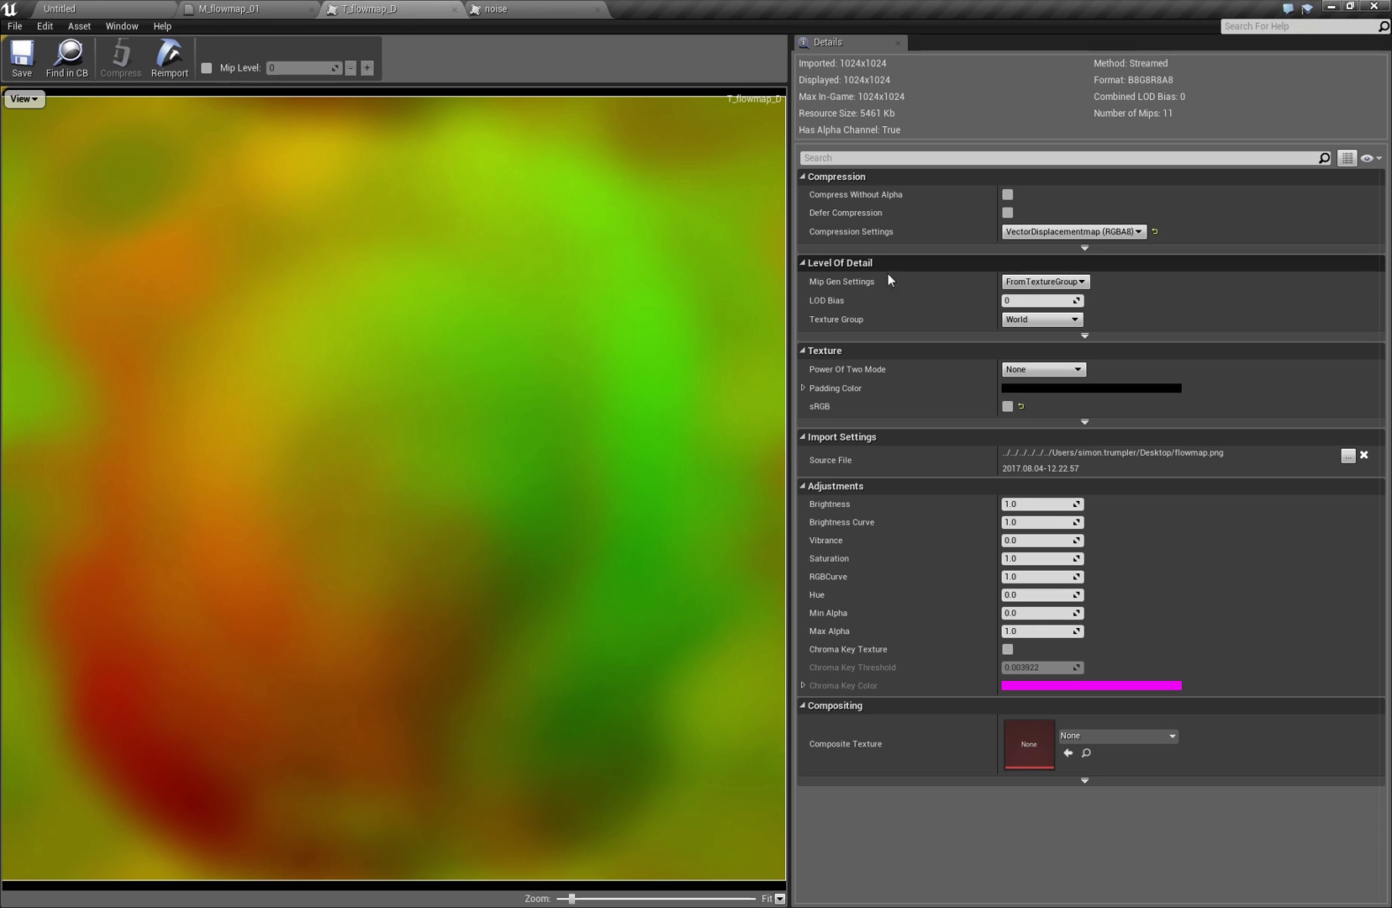
pyautogui.click(1115, 233)
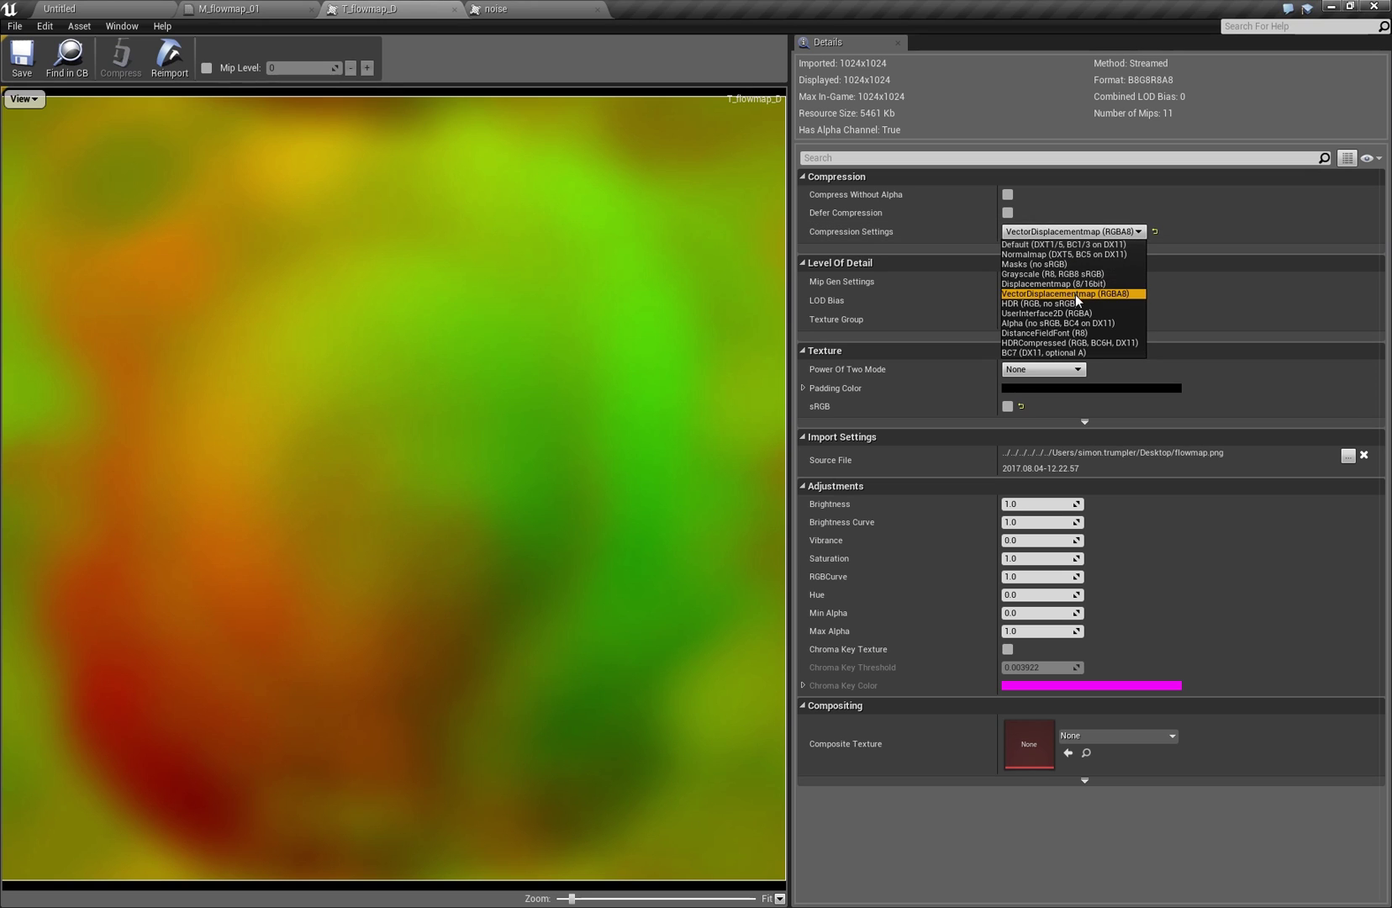
pyautogui.click(1187, 216)
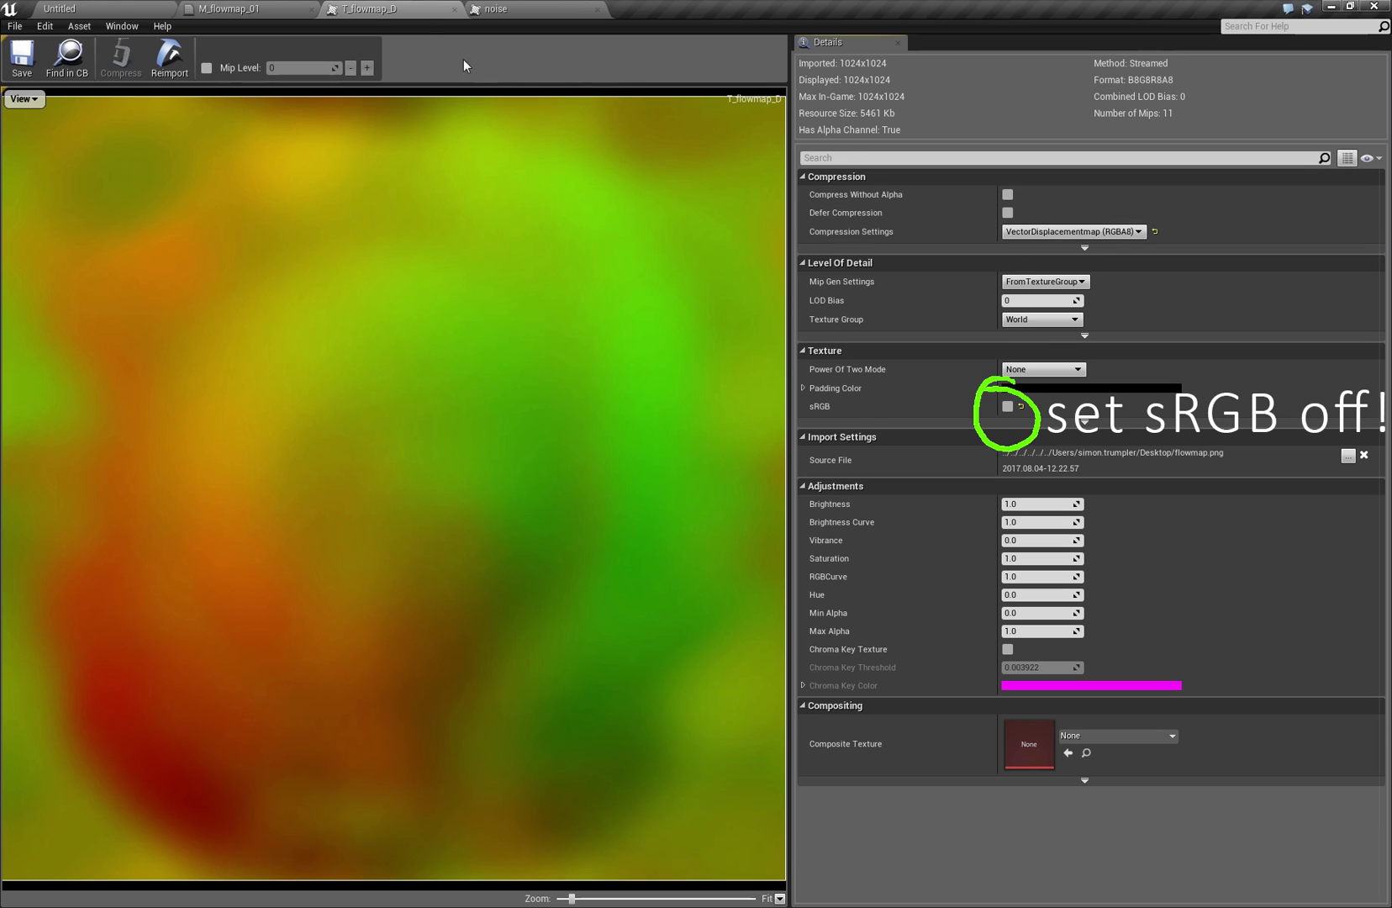
# Detach the T_flowmap_D texture editor and place it side by side with the M_flowmap_01 material editor
pyautogui.moveTo(424, 13); pyautogui.dragTo(511, 235)
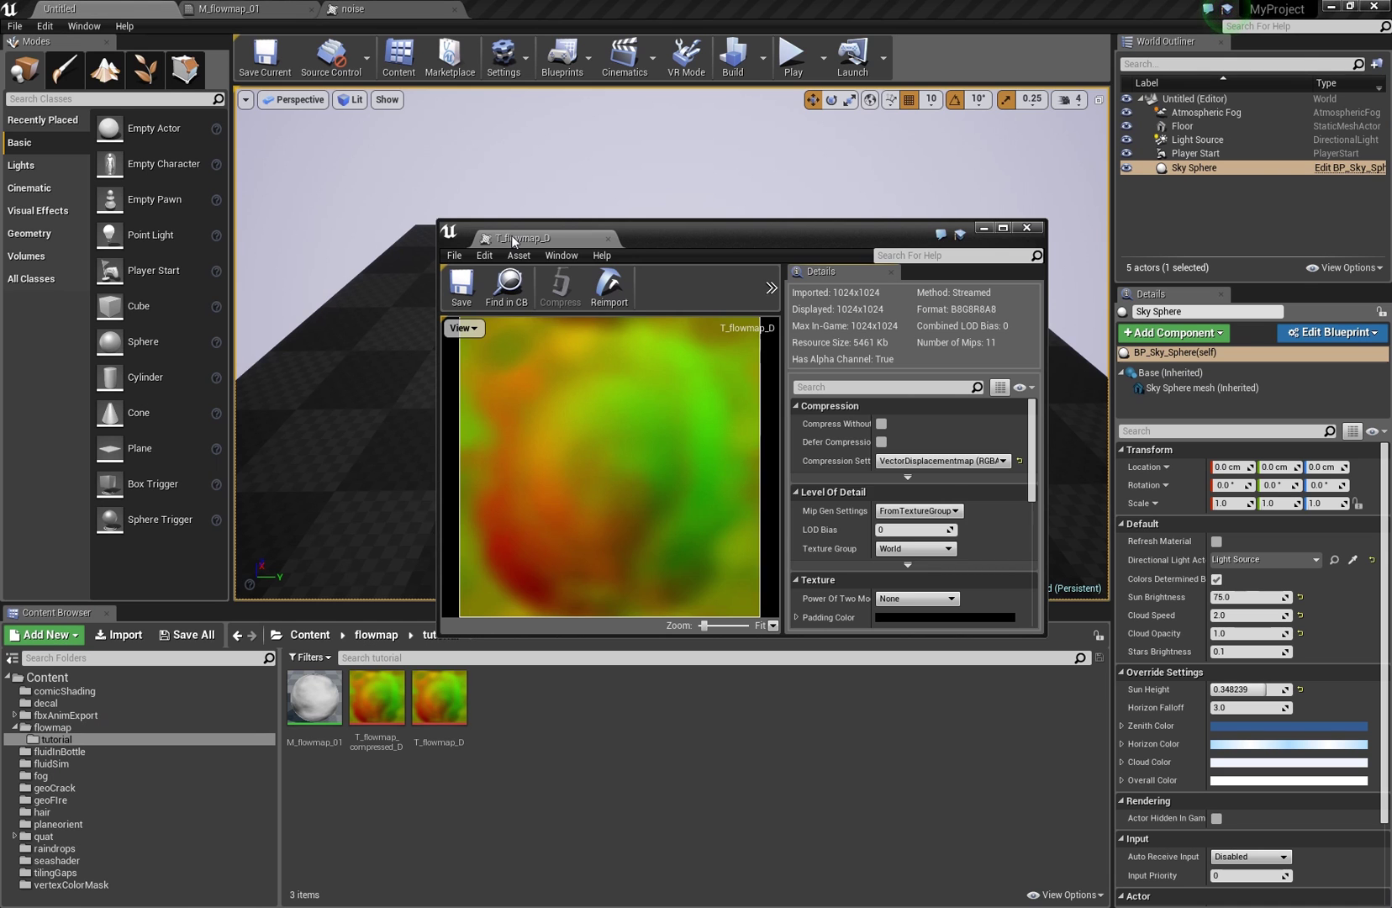
pyautogui.press('super+Right')
pyautogui.click(286, 8)
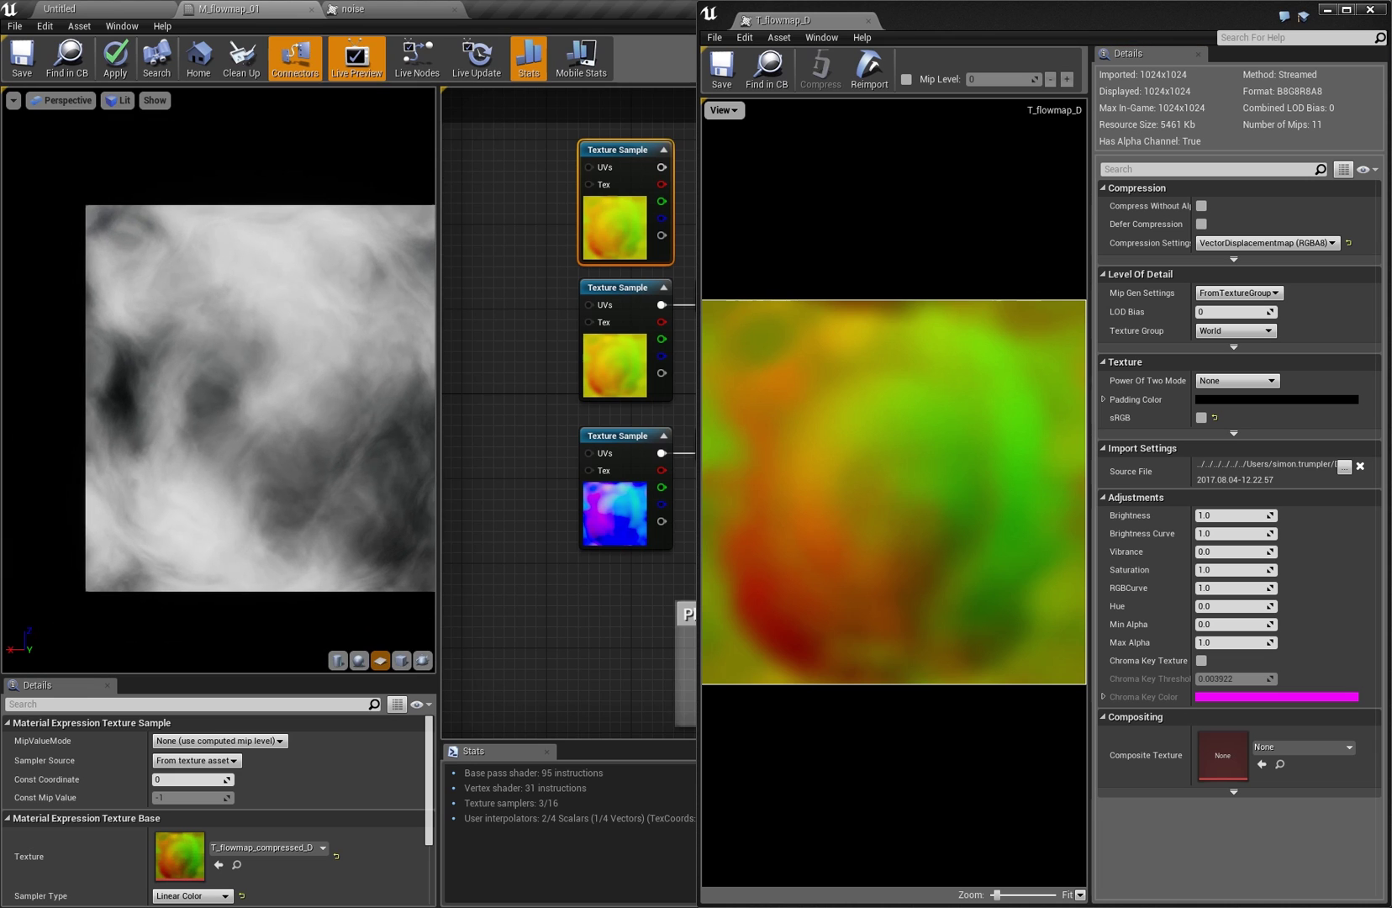
# Find the Maximum Texture Size of T_flowmap_D, try 64, set it to 16 and save the texture
pyautogui.click(1179, 166)
pyautogui.write('size')
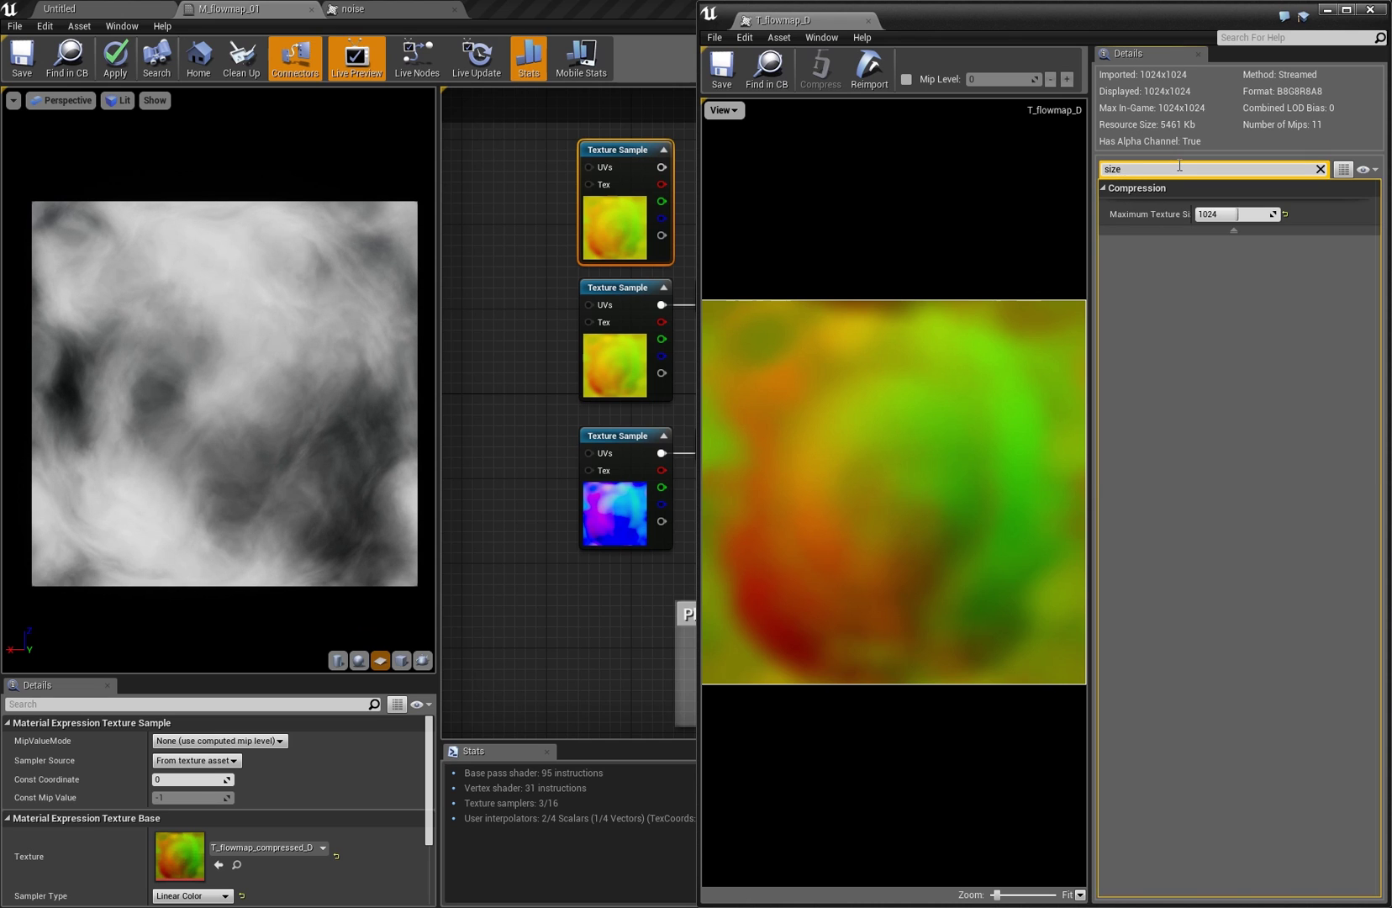
pyautogui.click(1253, 216)
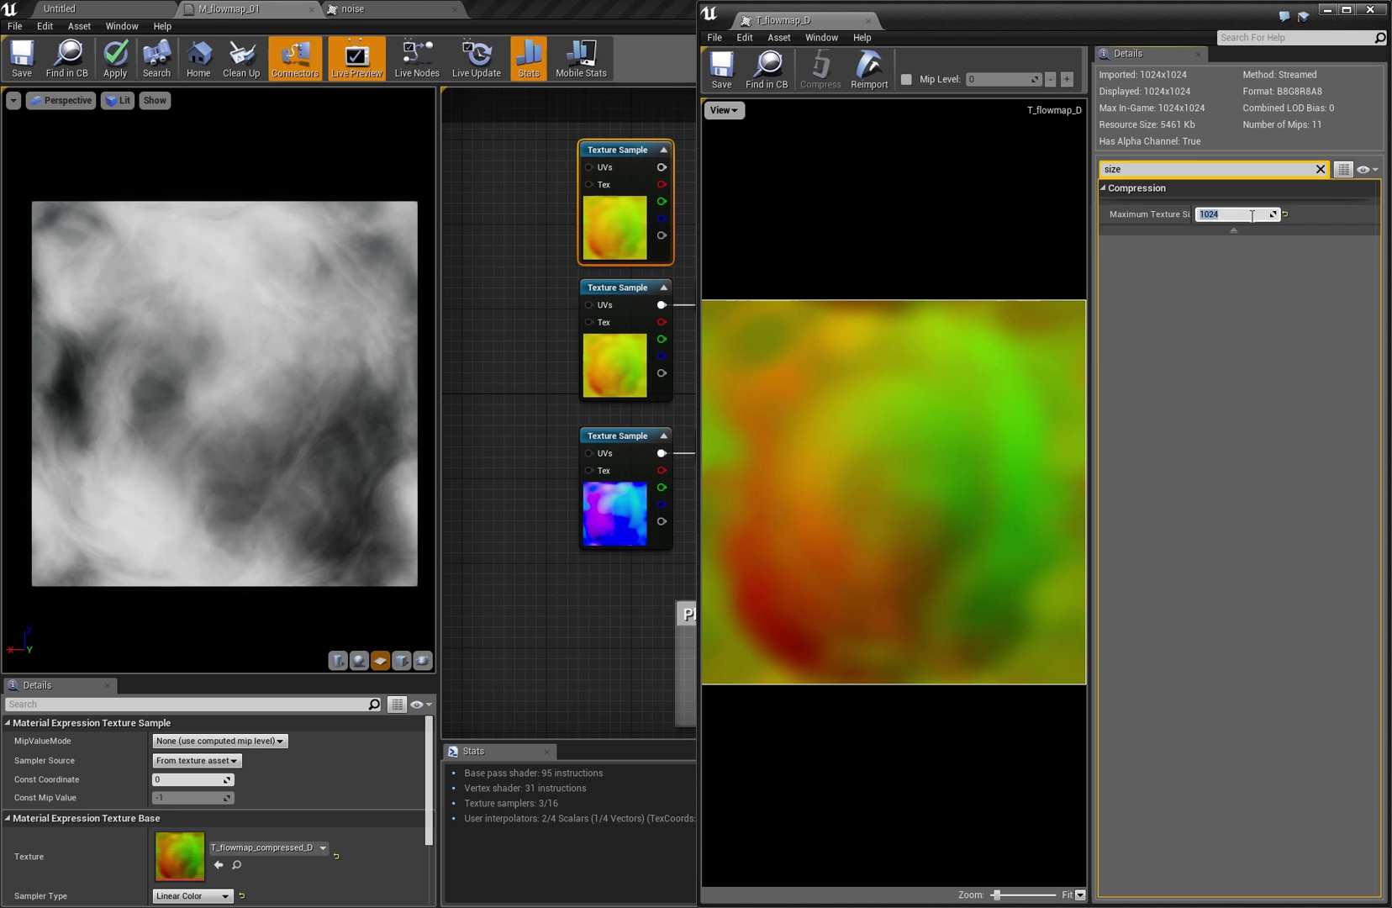
pyautogui.write('64')
pyautogui.press('Return')
pyautogui.write('16')
pyautogui.press('Return')
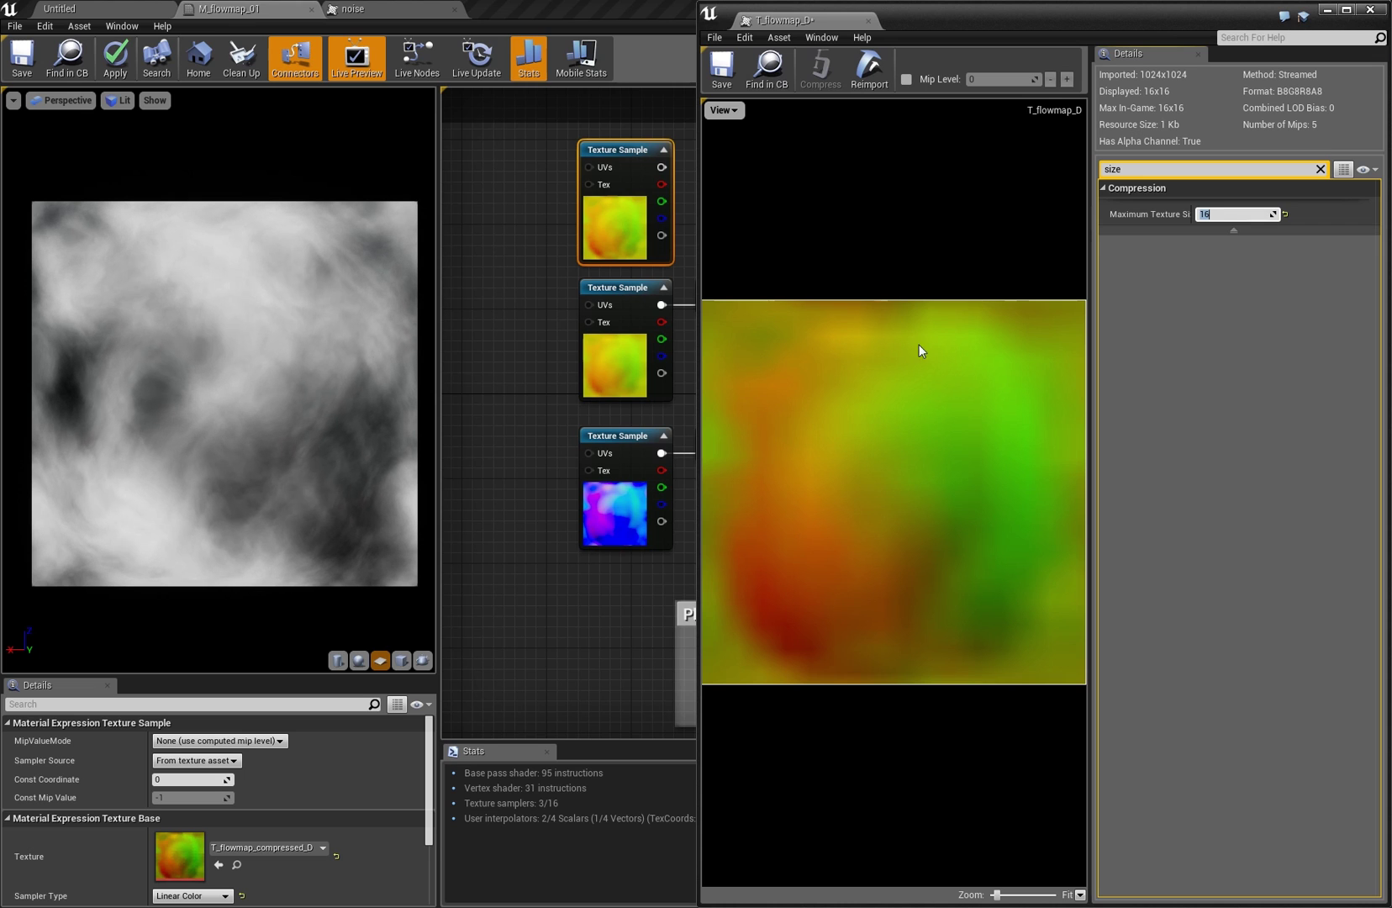
pyautogui.click(721, 65)
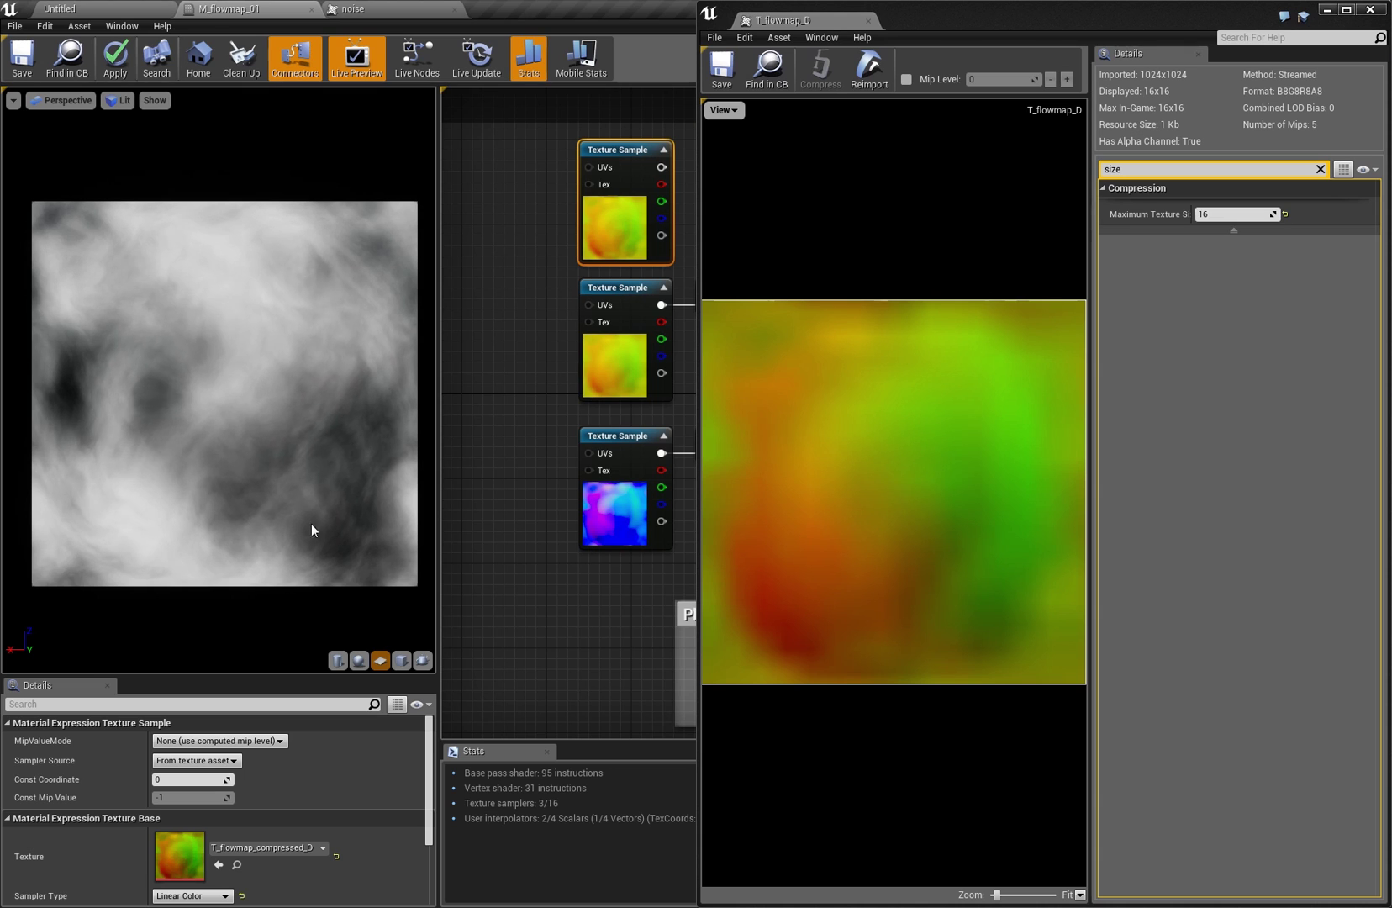
# Dock the T_flowmap_D editor back among the other open assets and return to the M_flowmap_01 graph
pyautogui.moveTo(356, 421)
pyautogui.mouseDown(button='right')
pyautogui.moveTo(355, 362)
pyautogui.moveTo(355, 421)
pyautogui.mouseUp(button='right')
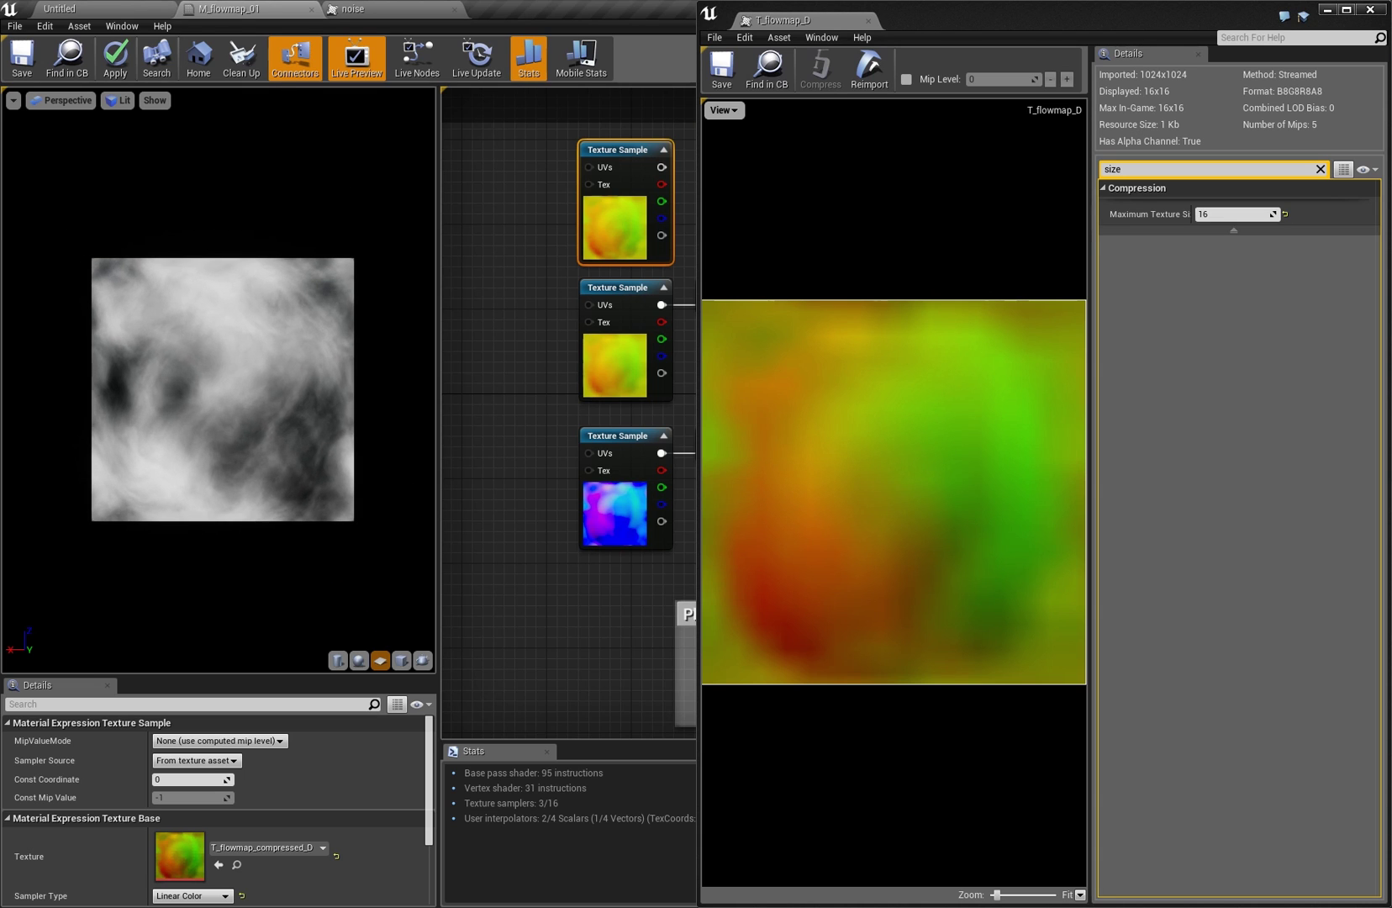
pyautogui.moveTo(809, 22); pyautogui.dragTo(505, 21)
pyautogui.click(357, 8)
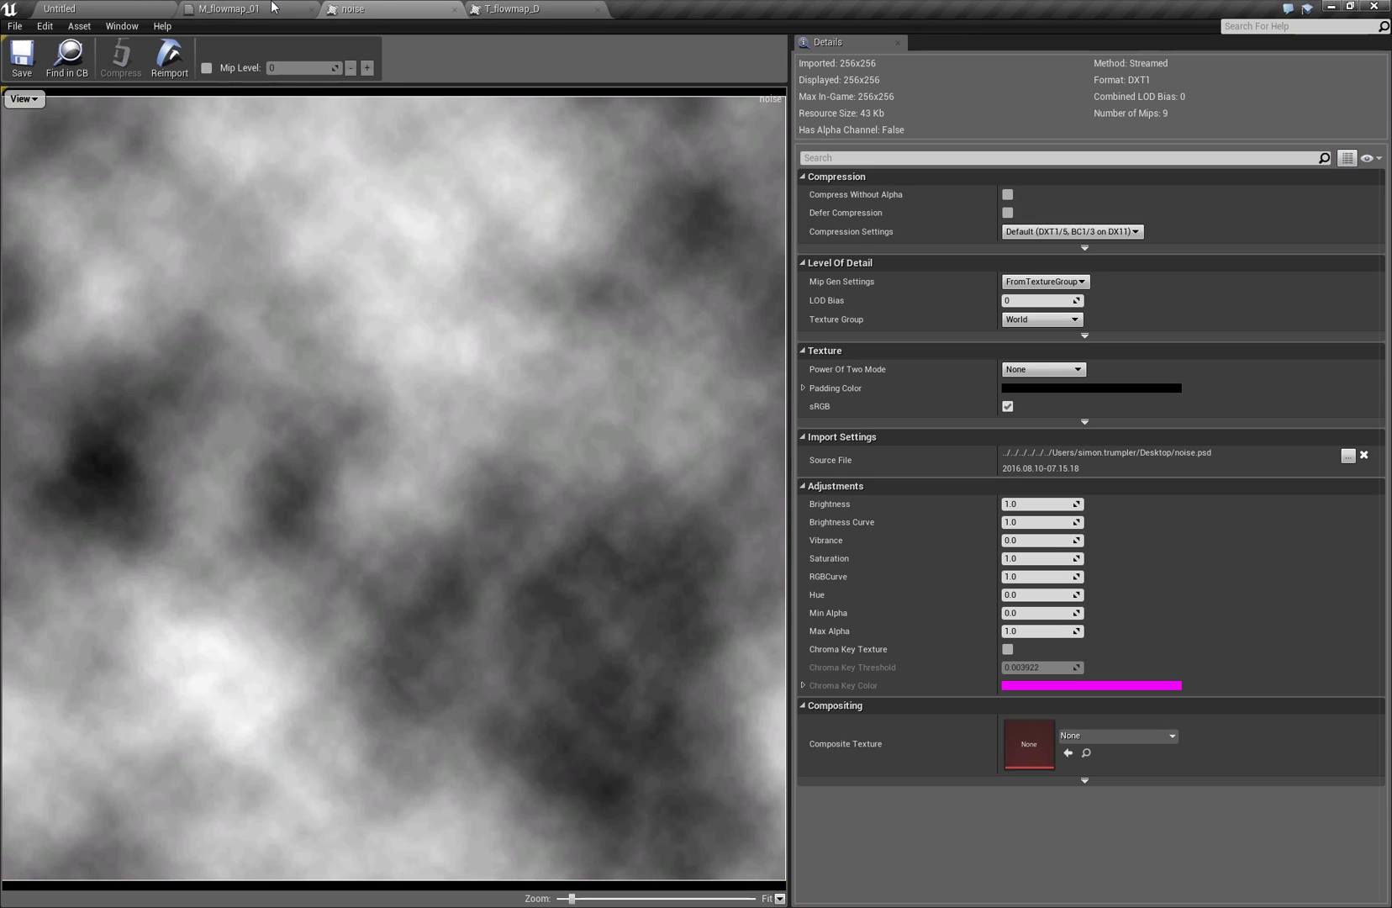
pyautogui.click(237, 7)
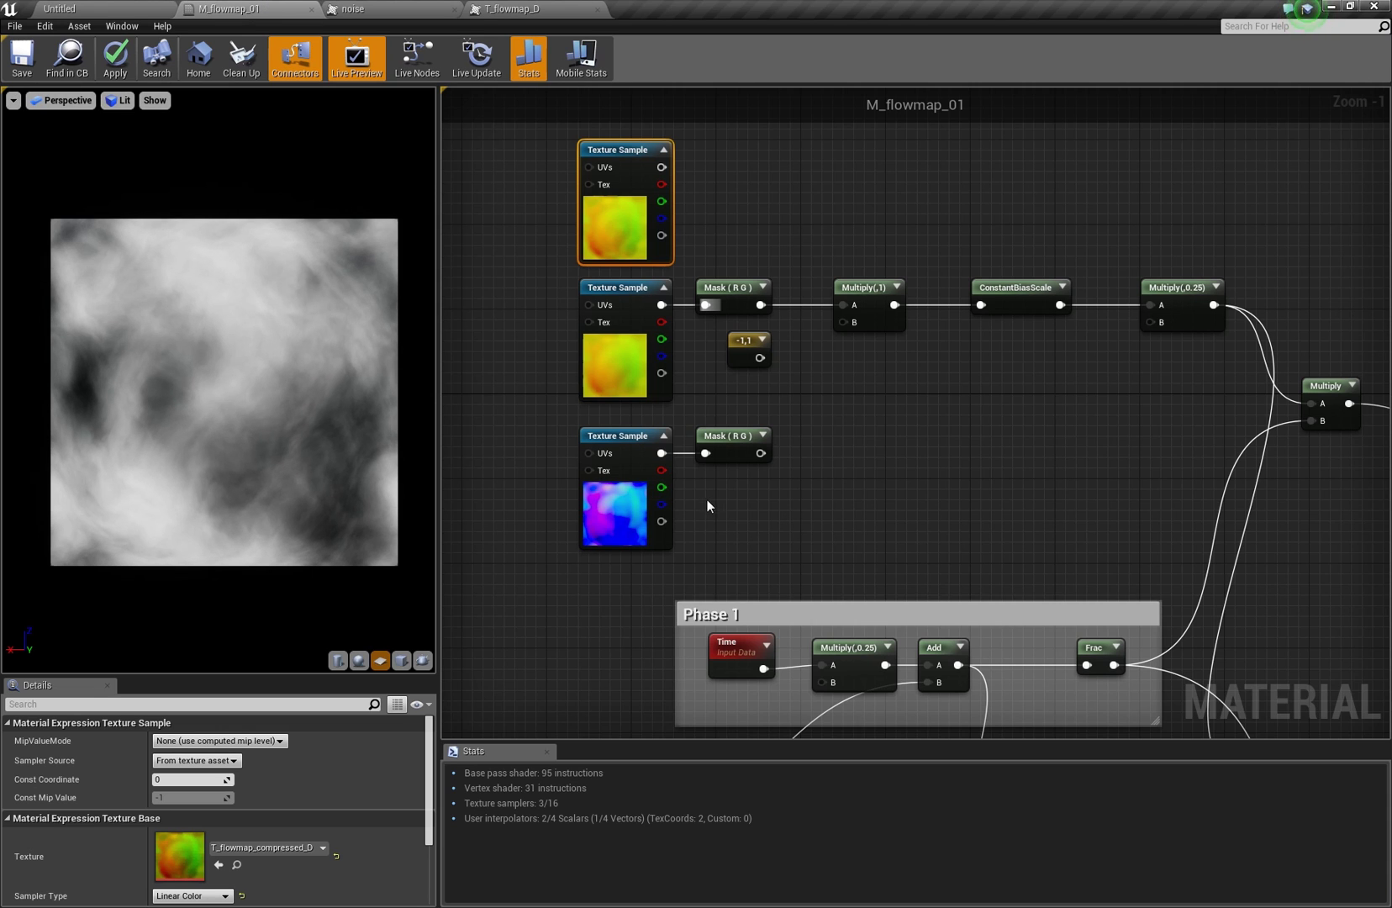
# Connect the -1,1 constant to the B input of the Multiply node following the upper Mask (R G)
pyautogui.click(670, 426)
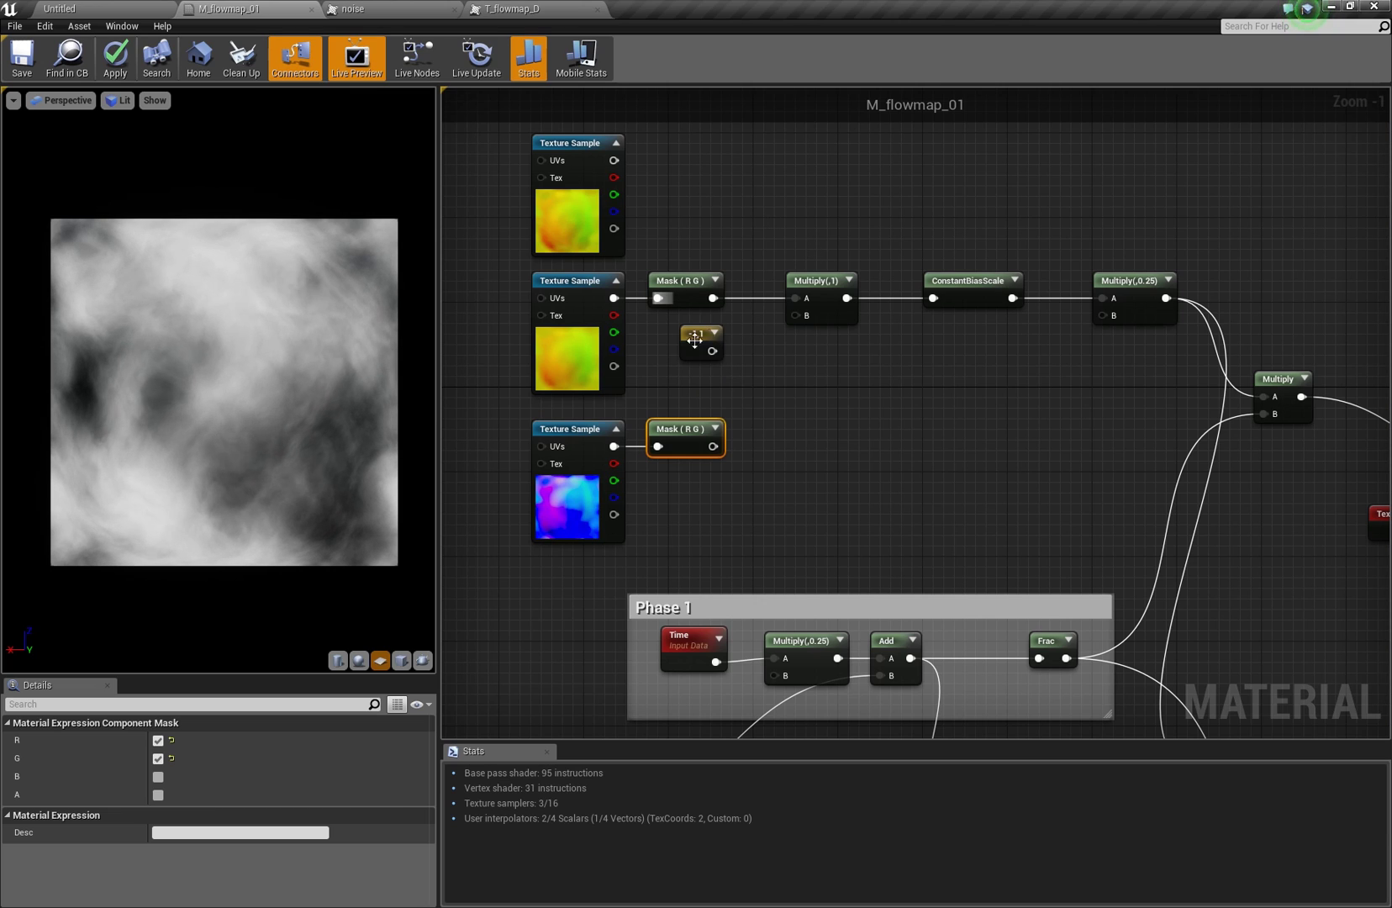
pyautogui.moveTo(712, 352); pyautogui.dragTo(796, 316)
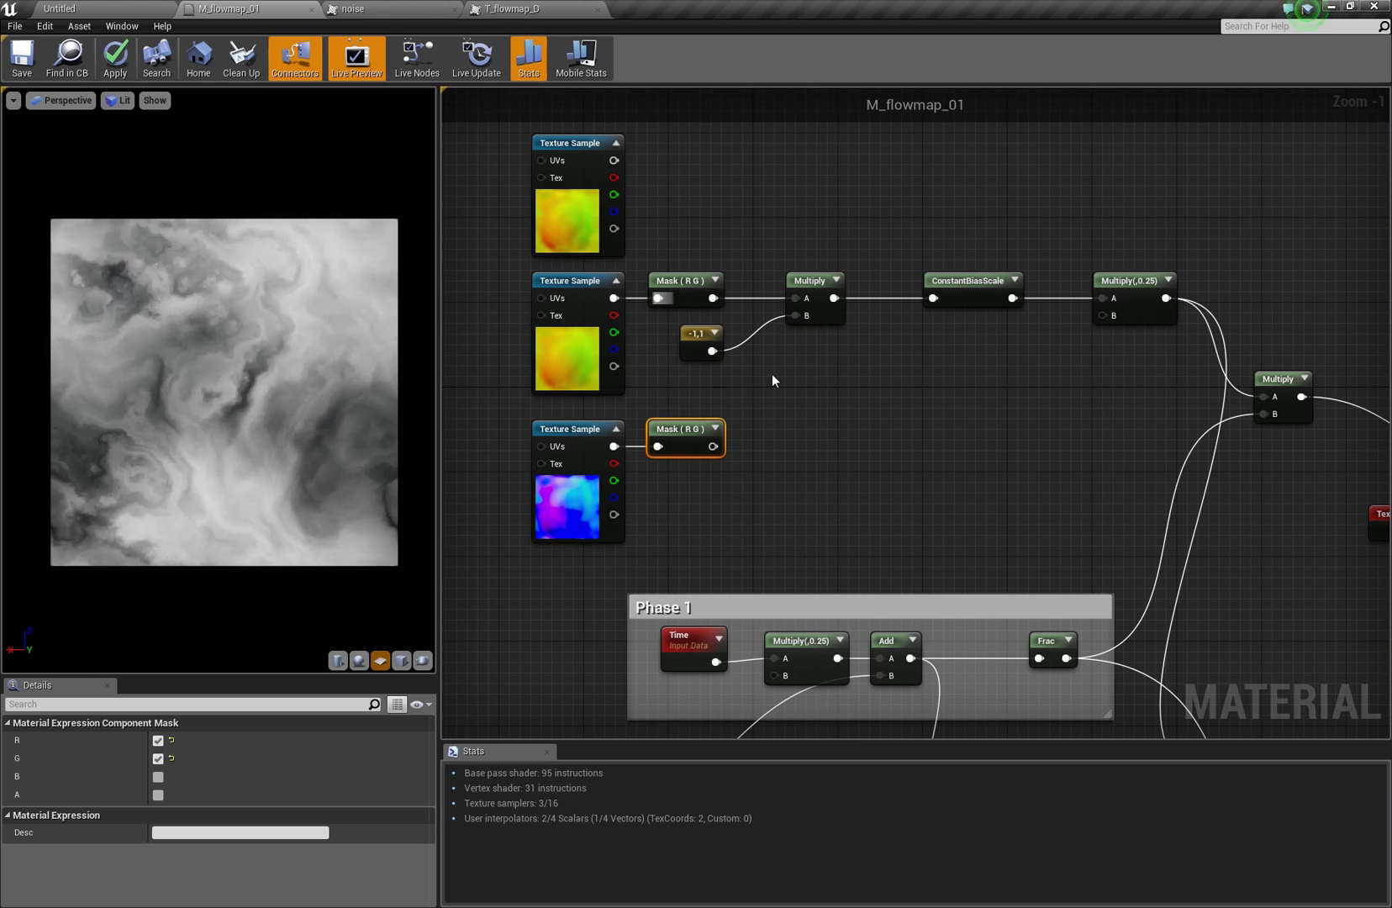
pyautogui.moveTo(772, 380)
pyautogui.mouseDown(button='right')
pyautogui.moveTo(764, 362)
pyautogui.moveTo(767, 381)
pyautogui.mouseUp(button='right')
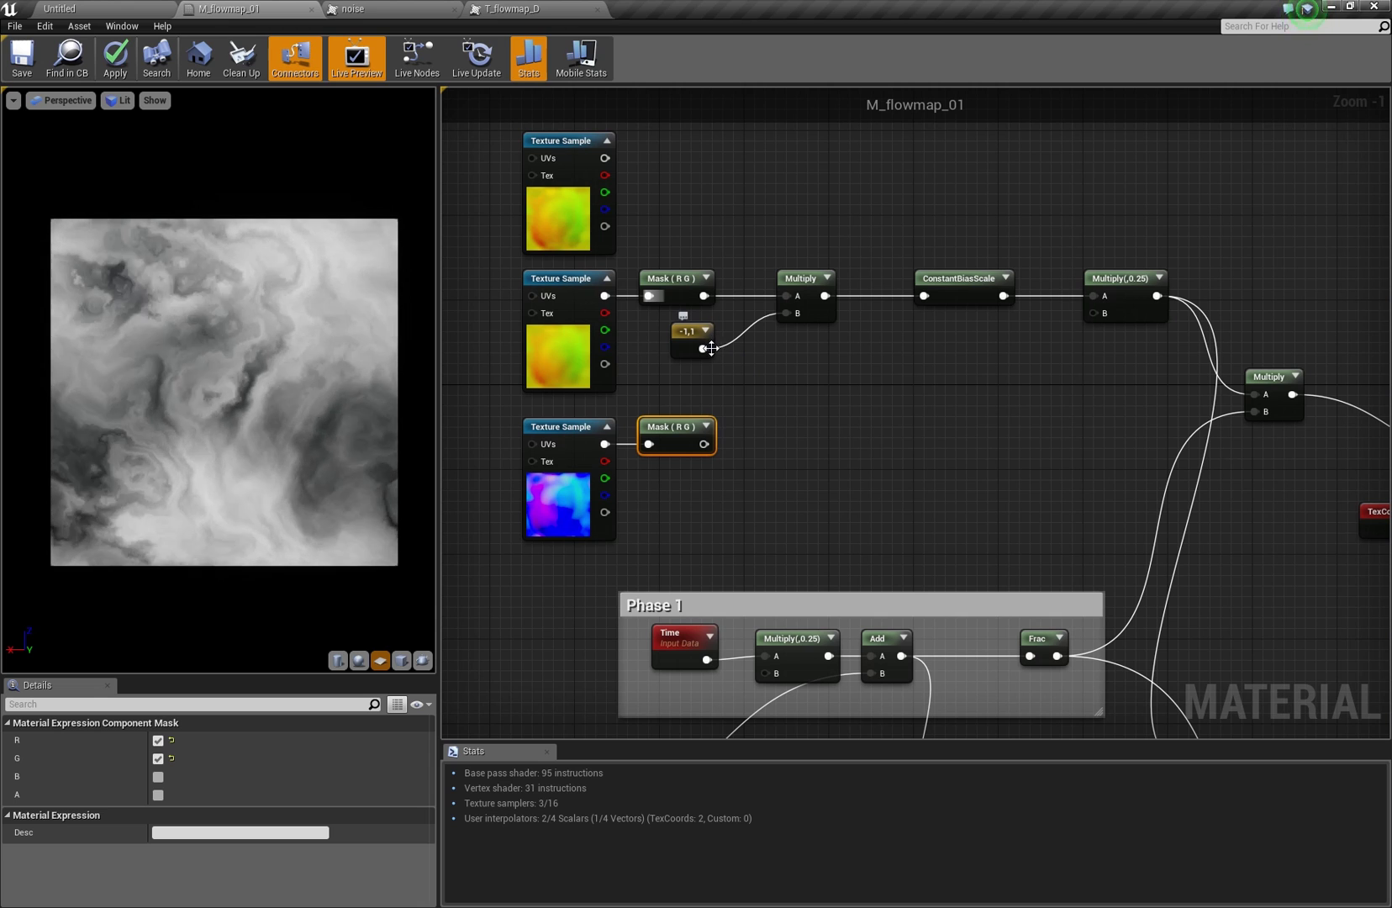
# Reorder the flow map chain so Mask (R G) feeds ConstantBiasScale before the Multiply, and place the -1,1 constant beneath ConstantBiasScale
pyautogui.moveTo(763, 338); pyautogui.dragTo(758, 320, button='right')
pyautogui.moveTo(814, 298); pyautogui.dragTo(899, 373)
pyautogui.moveTo(970, 280); pyautogui.dragTo(854, 259)
pyautogui.moveTo(689, 268); pyautogui.dragTo(1086, 278)
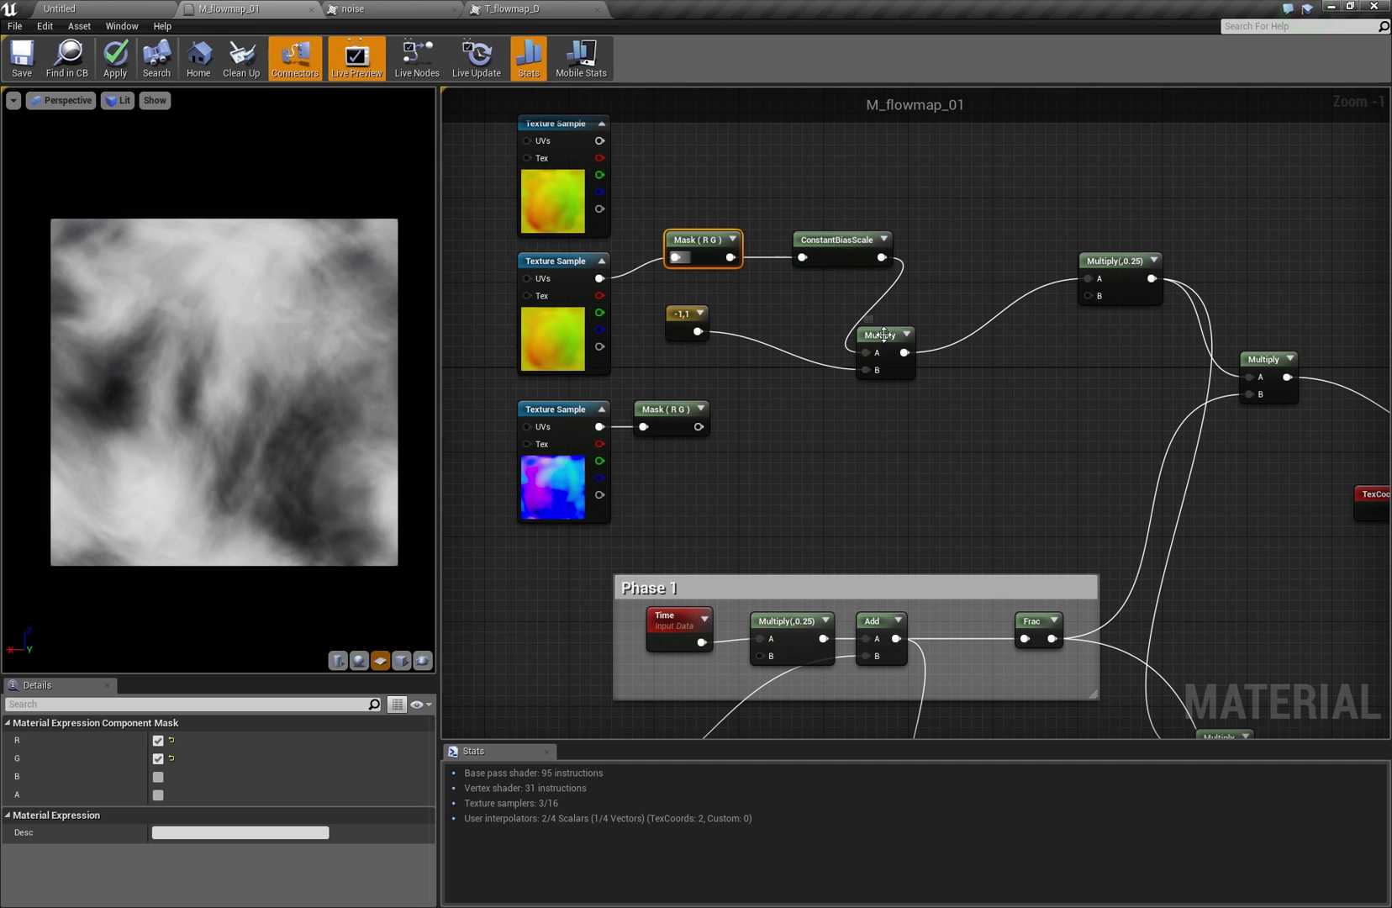
pyautogui.moveTo(878, 336); pyautogui.dragTo(922, 285)
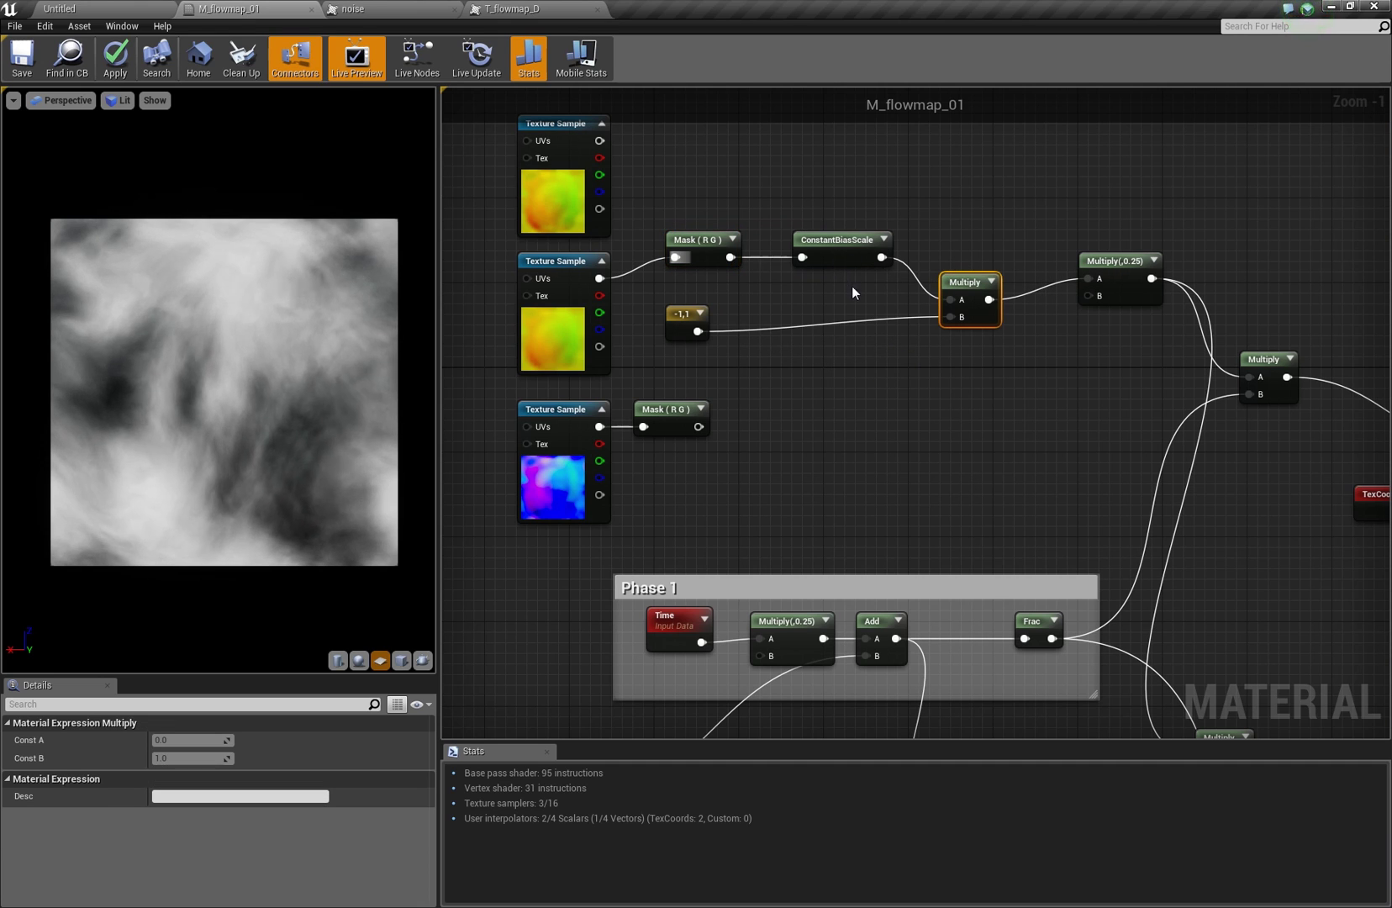
pyautogui.moveTo(840, 253); pyautogui.dragTo(830, 273)
pyautogui.moveTo(685, 323); pyautogui.dragTo(822, 356)
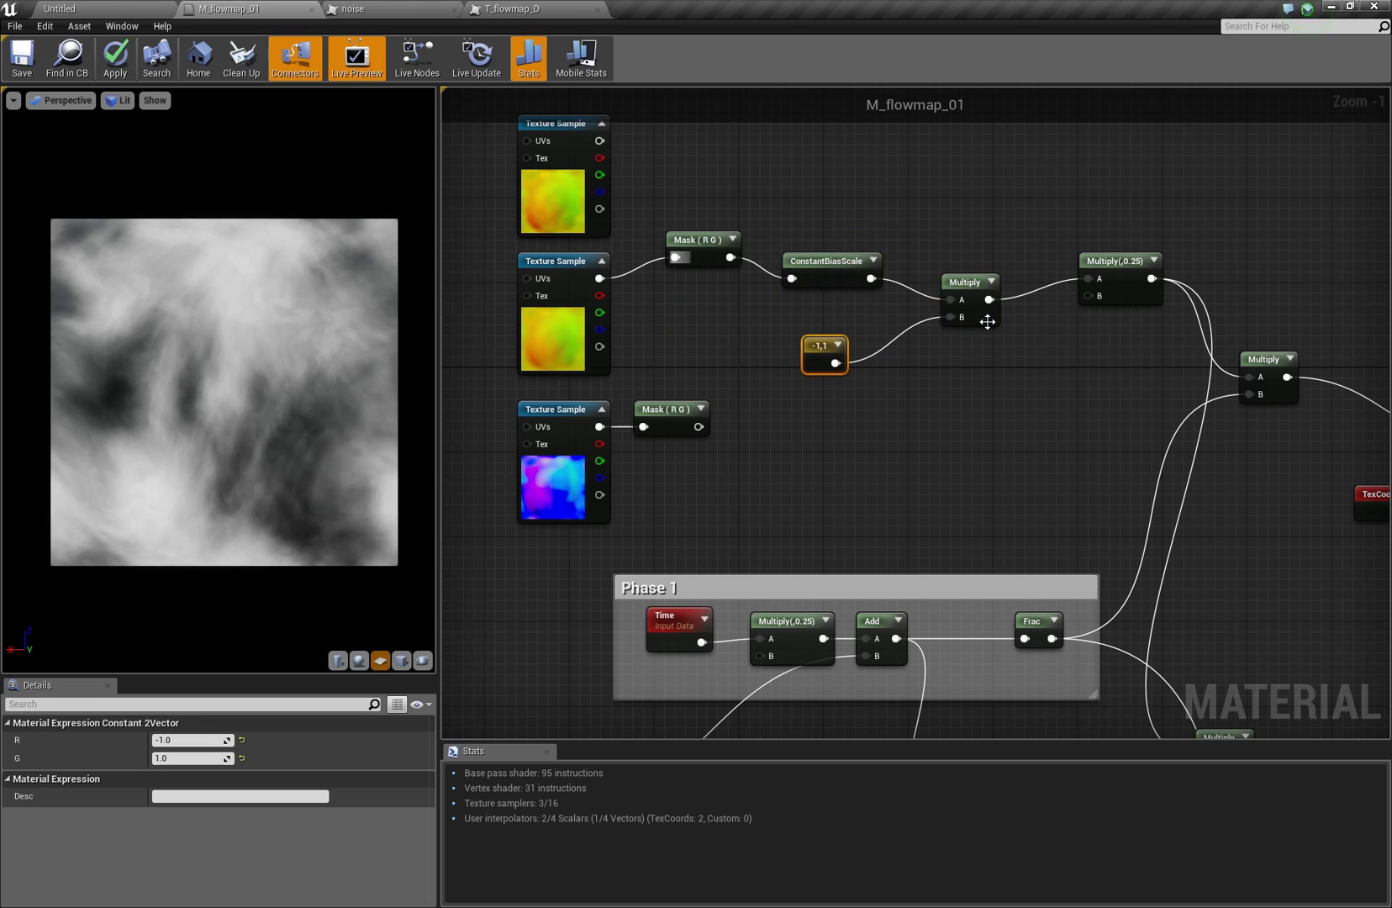
# Align Mask (R G), ConstantBiasScale and Multiply in one row, unplugging the -1,1 constant and reconnecting it to the Multiply's B input
pyautogui.keyDown('alt'); pyautogui.click(950, 316); pyautogui.keyUp('alt')
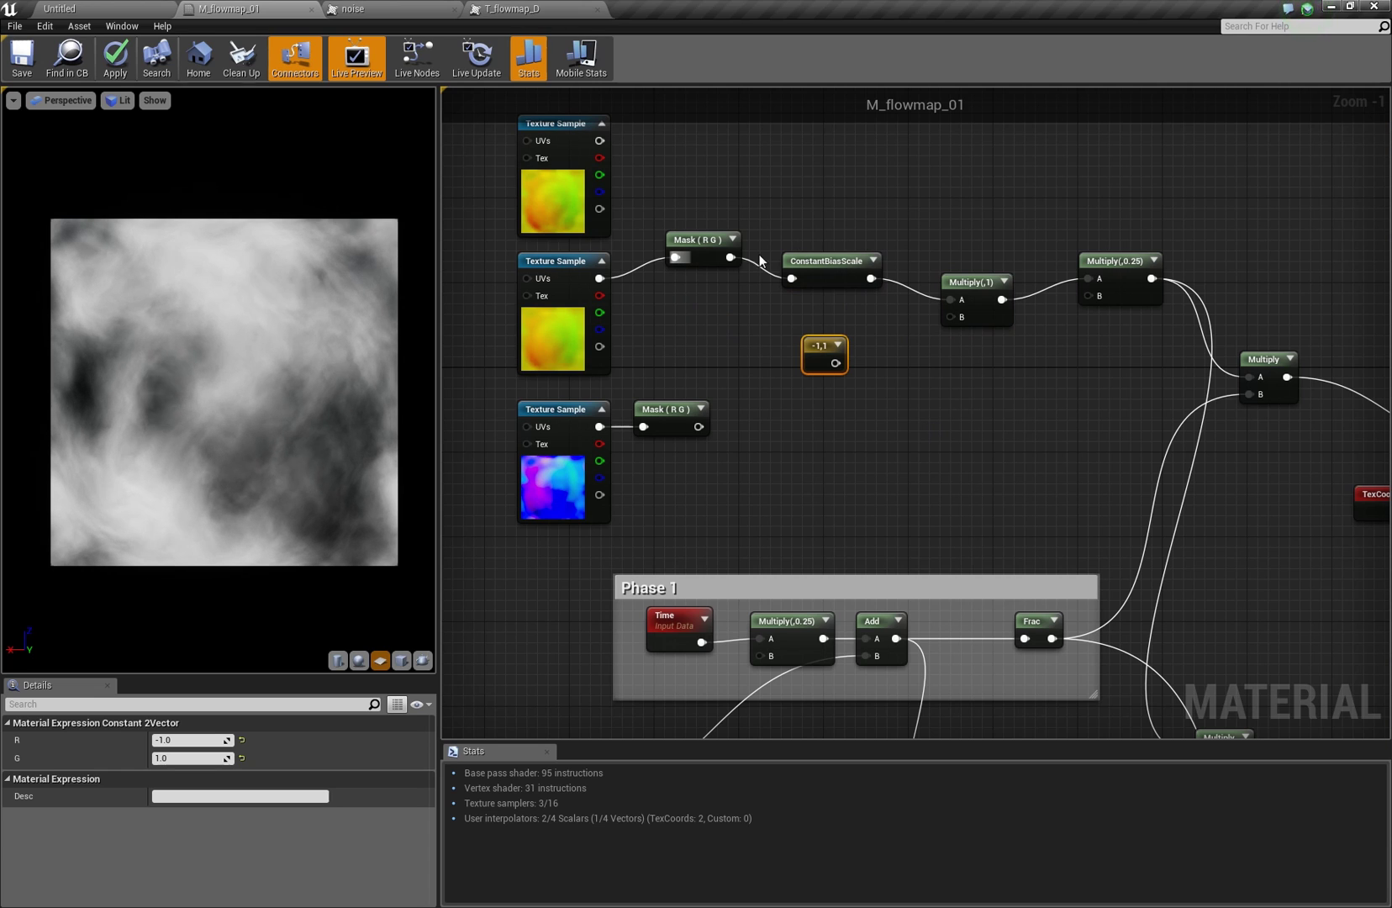
pyautogui.moveTo(704, 242); pyautogui.dragTo(693, 263)
pyautogui.moveTo(833, 276); pyautogui.dragTo(821, 277)
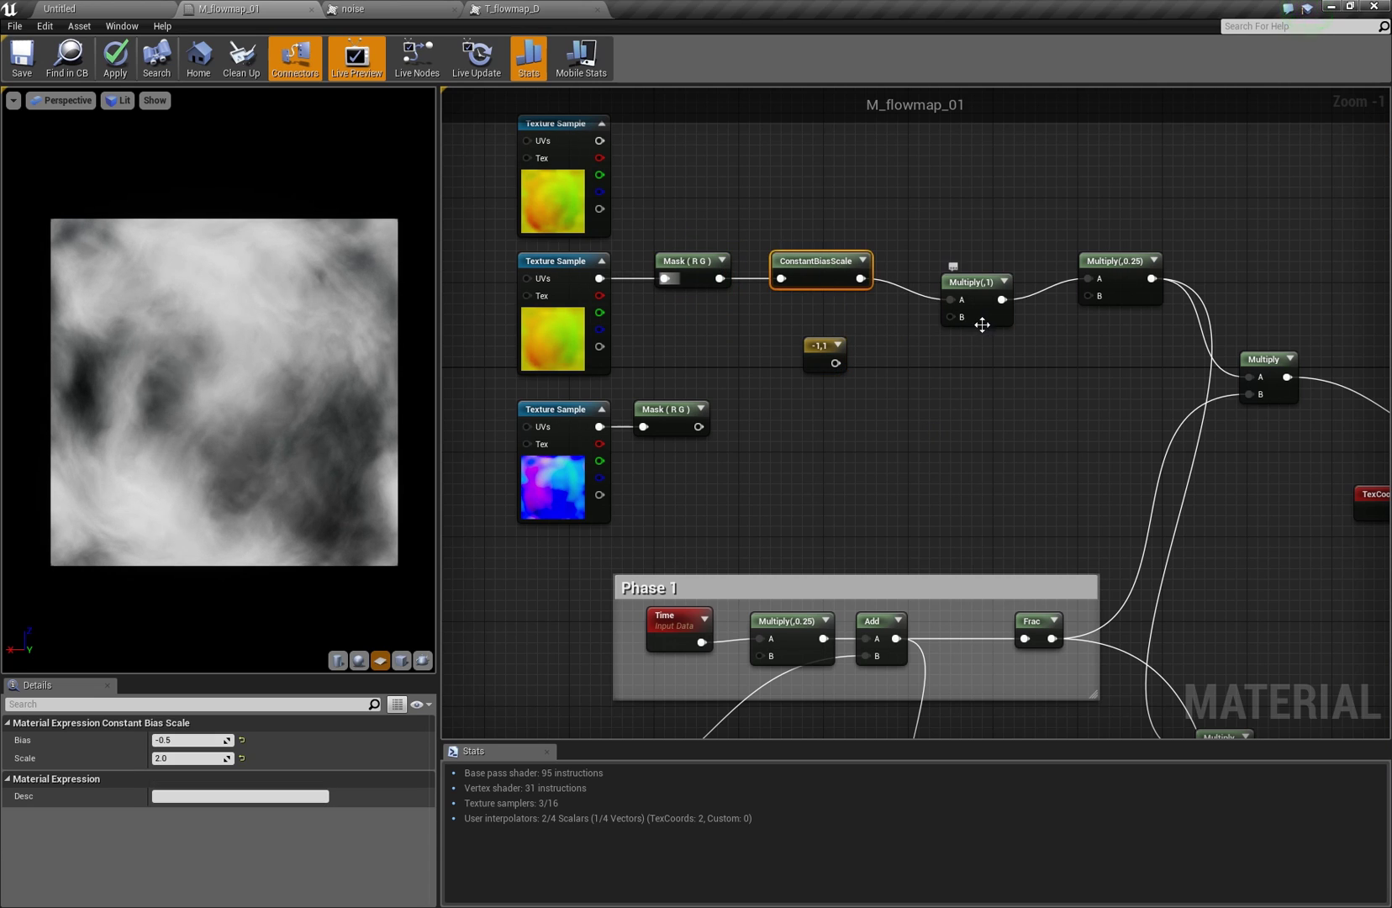
pyautogui.moveTo(982, 320); pyautogui.dragTo(960, 308)
pyautogui.click(815, 270)
pyautogui.moveTo(824, 346); pyautogui.dragTo(845, 335)
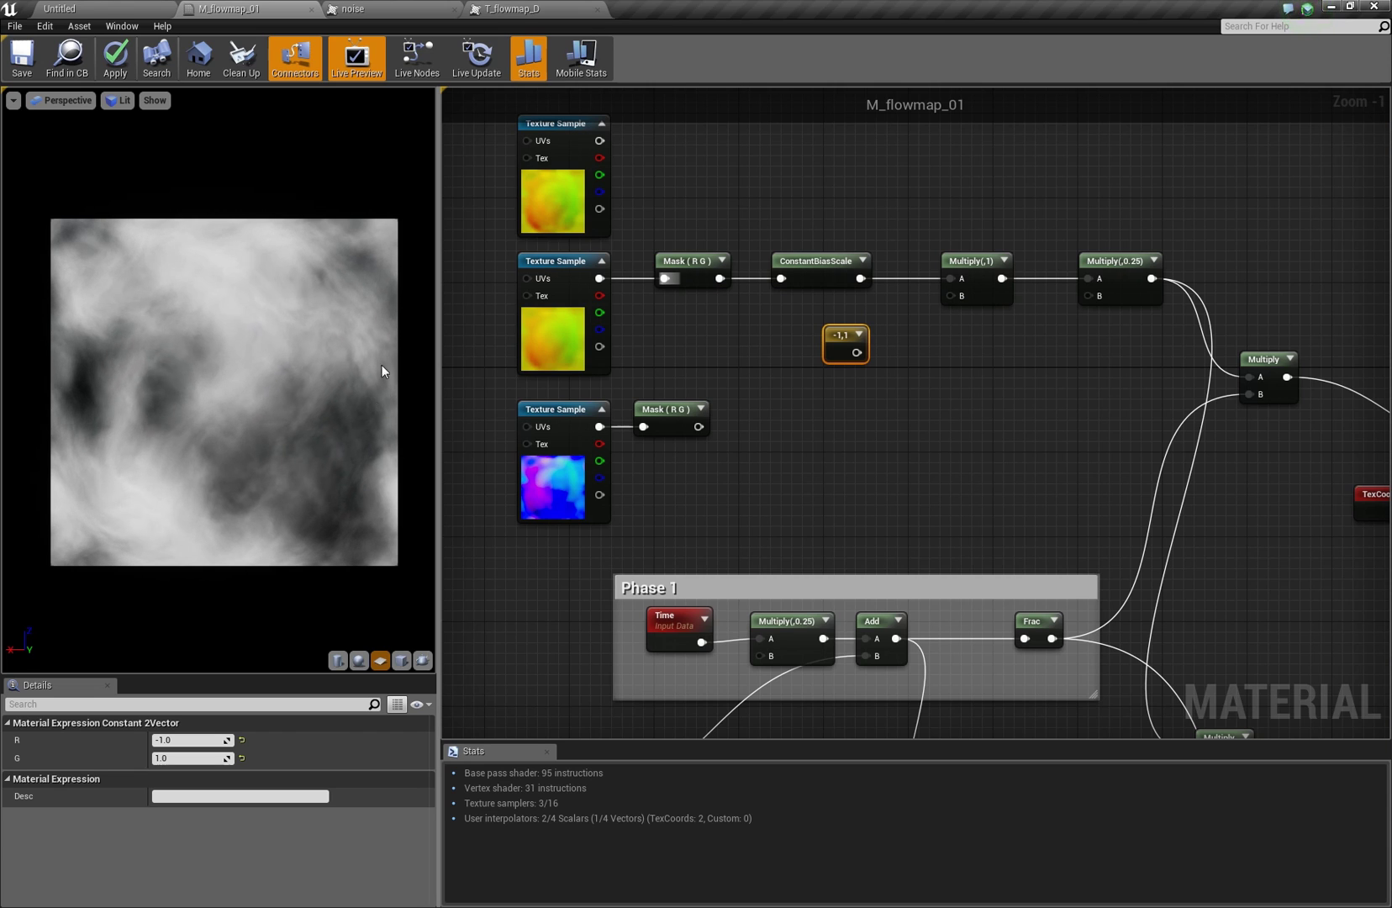
pyautogui.moveTo(857, 352); pyautogui.dragTo(939, 298)
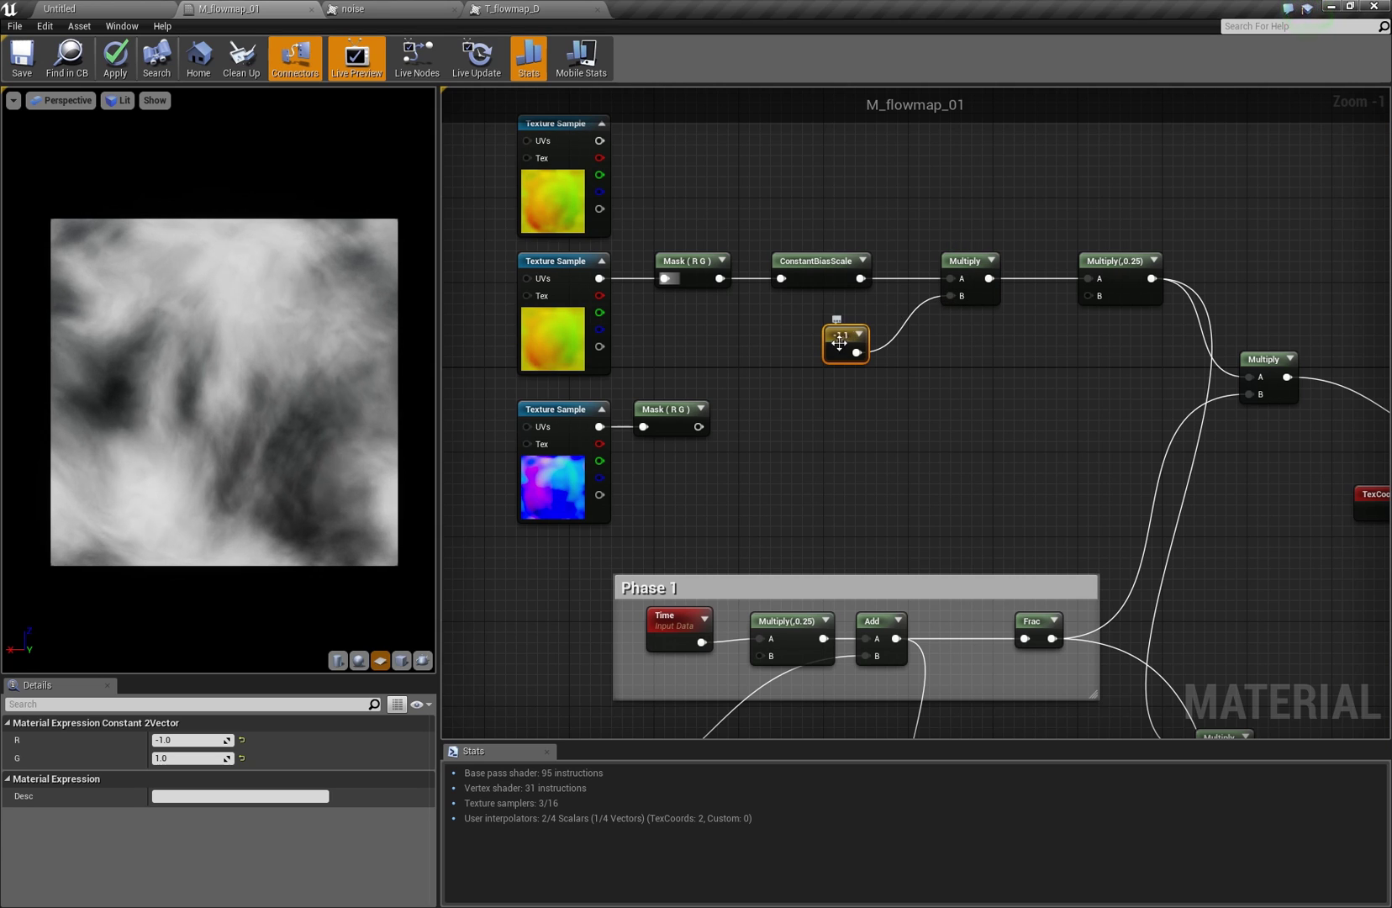
pyautogui.moveTo(837, 335); pyautogui.dragTo(848, 324)
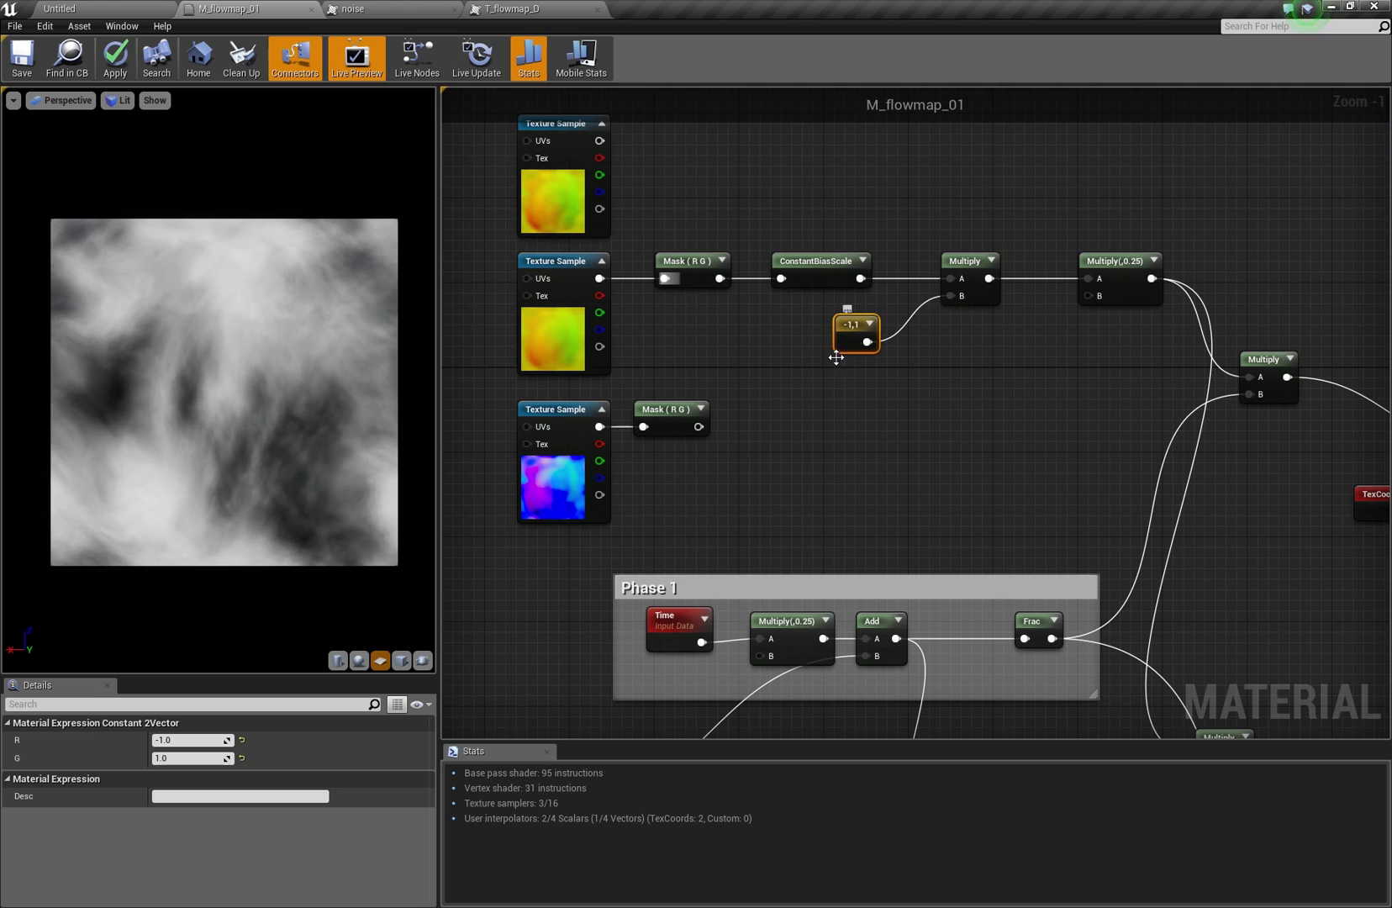
# Unplug the -1,1 constant, switch briefly to FlowMapPainter to view its flip options, and reconnect the constant to the Multiply's B input
pyautogui.keyDown('alt'); pyautogui.click(950, 295); pyautogui.keyUp('alt')
pyautogui.hotkey('alt', 'Tab')
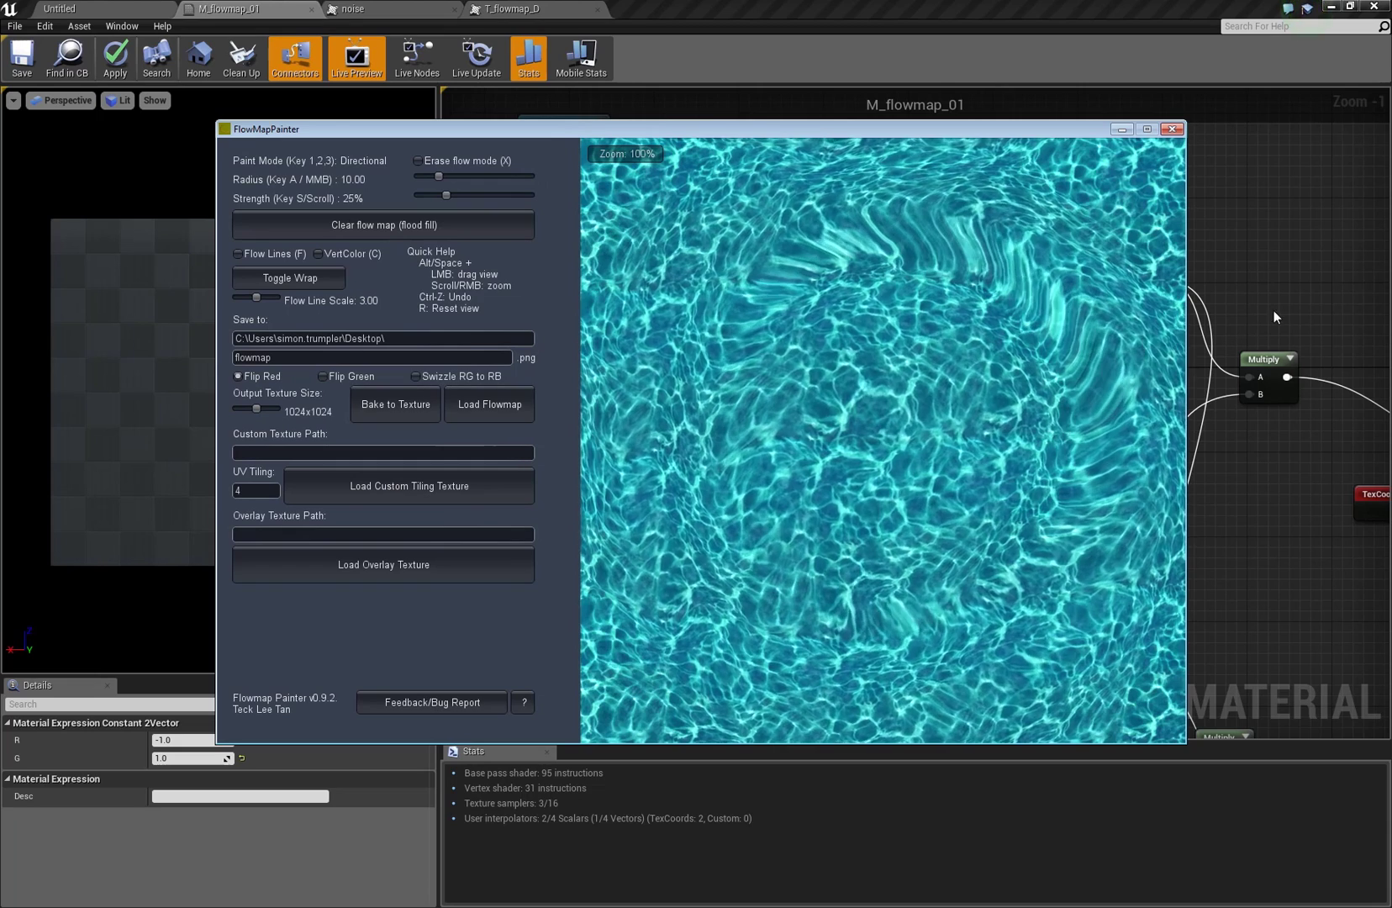
pyautogui.click(1273, 310)
pyautogui.moveTo(871, 343); pyautogui.dragTo(952, 295)
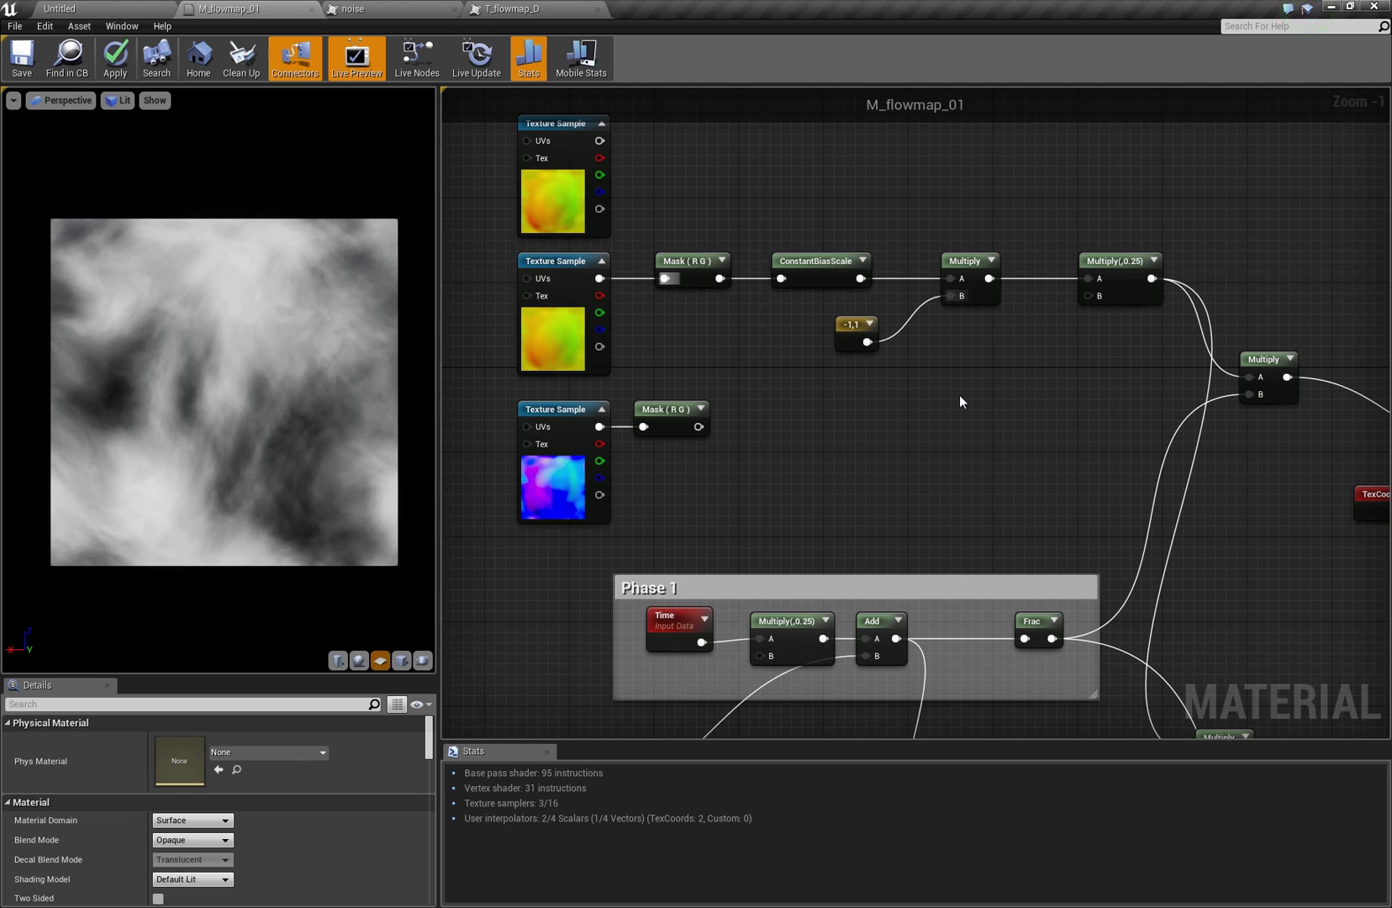
# Review the whole material network and select the T_flowmap_N Texture Sample
pyautogui.scroll(-3, 951, 402)
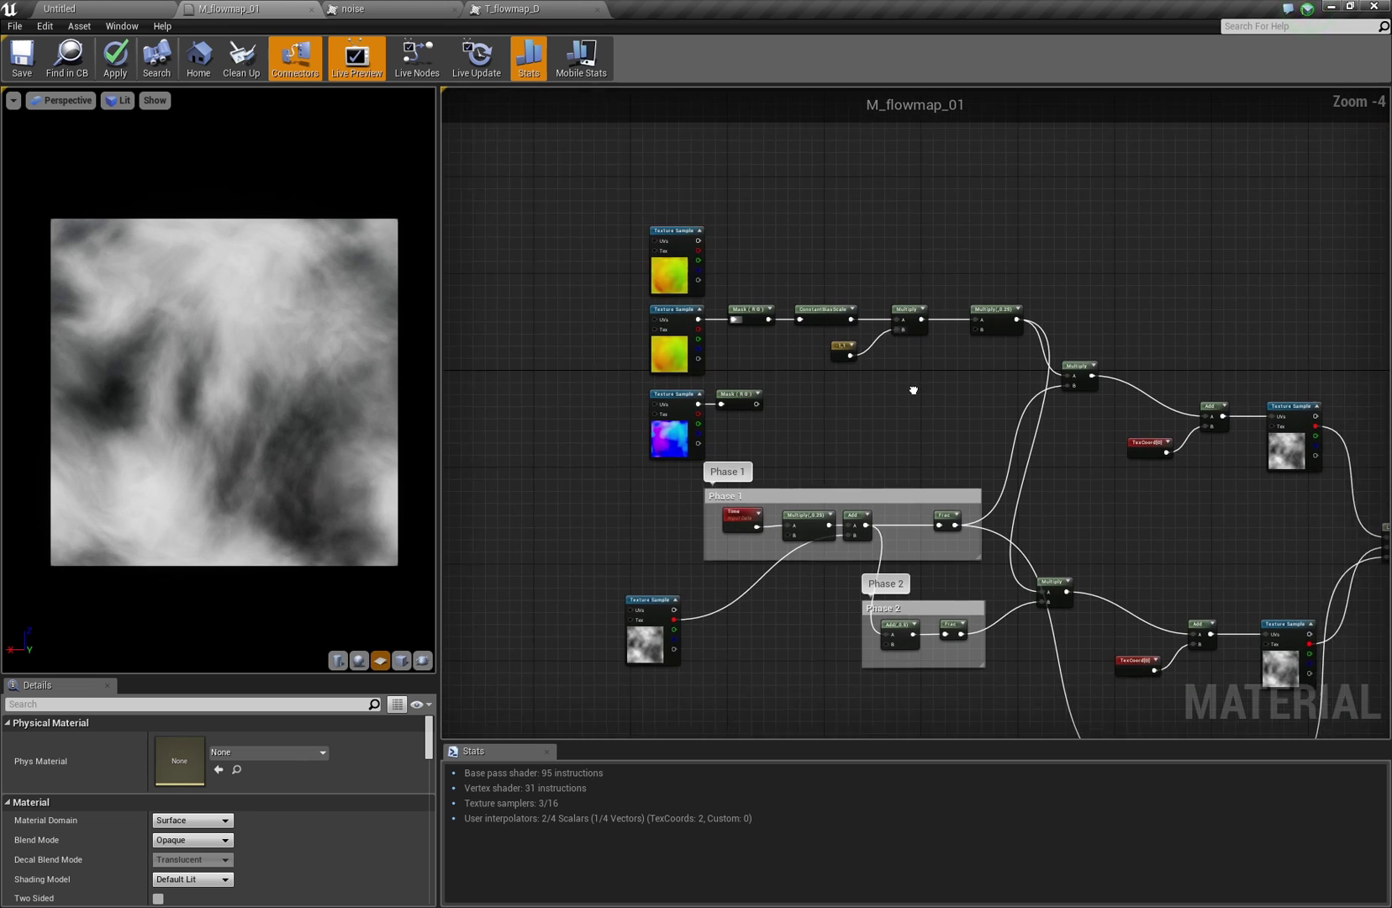
pyautogui.moveTo(782, 312); pyautogui.dragTo(780, 317, button='right')
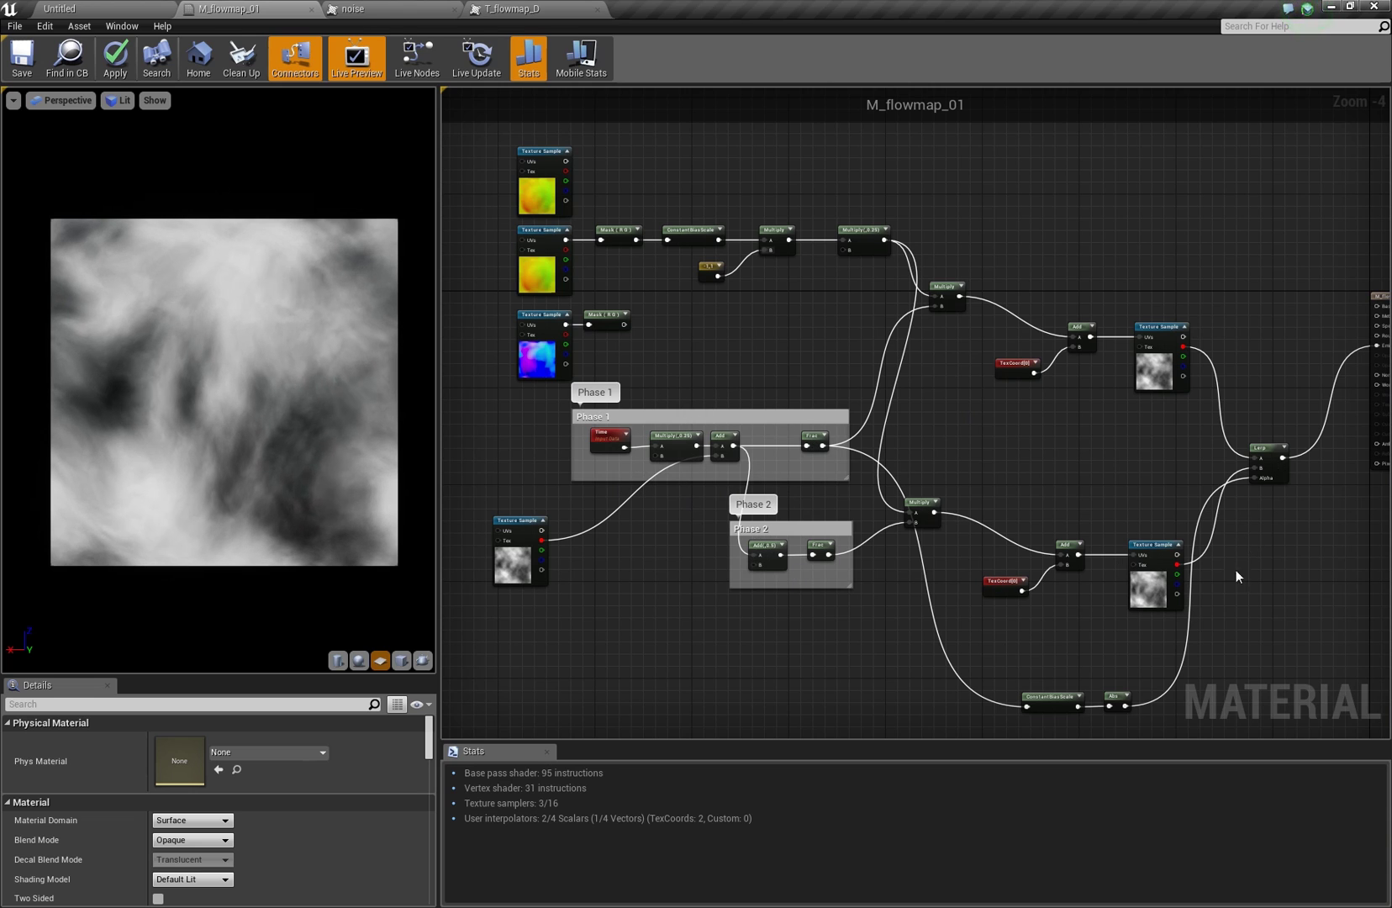
pyautogui.moveTo(1101, 439); pyautogui.dragTo(1088, 425, button='right')
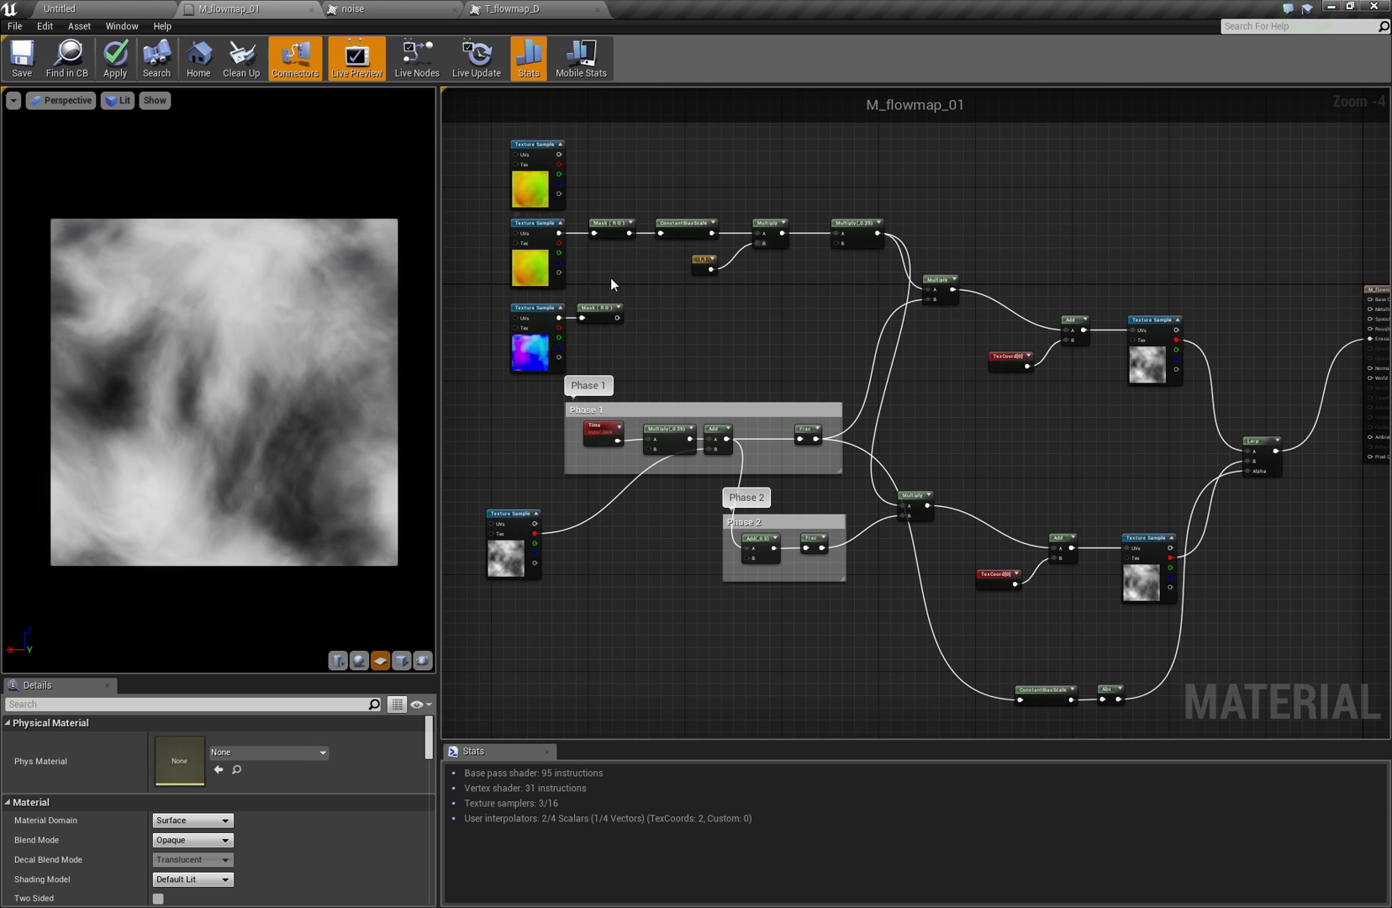
pyautogui.moveTo(534, 275); pyautogui.dragTo(537, 275)
pyautogui.click(522, 353)
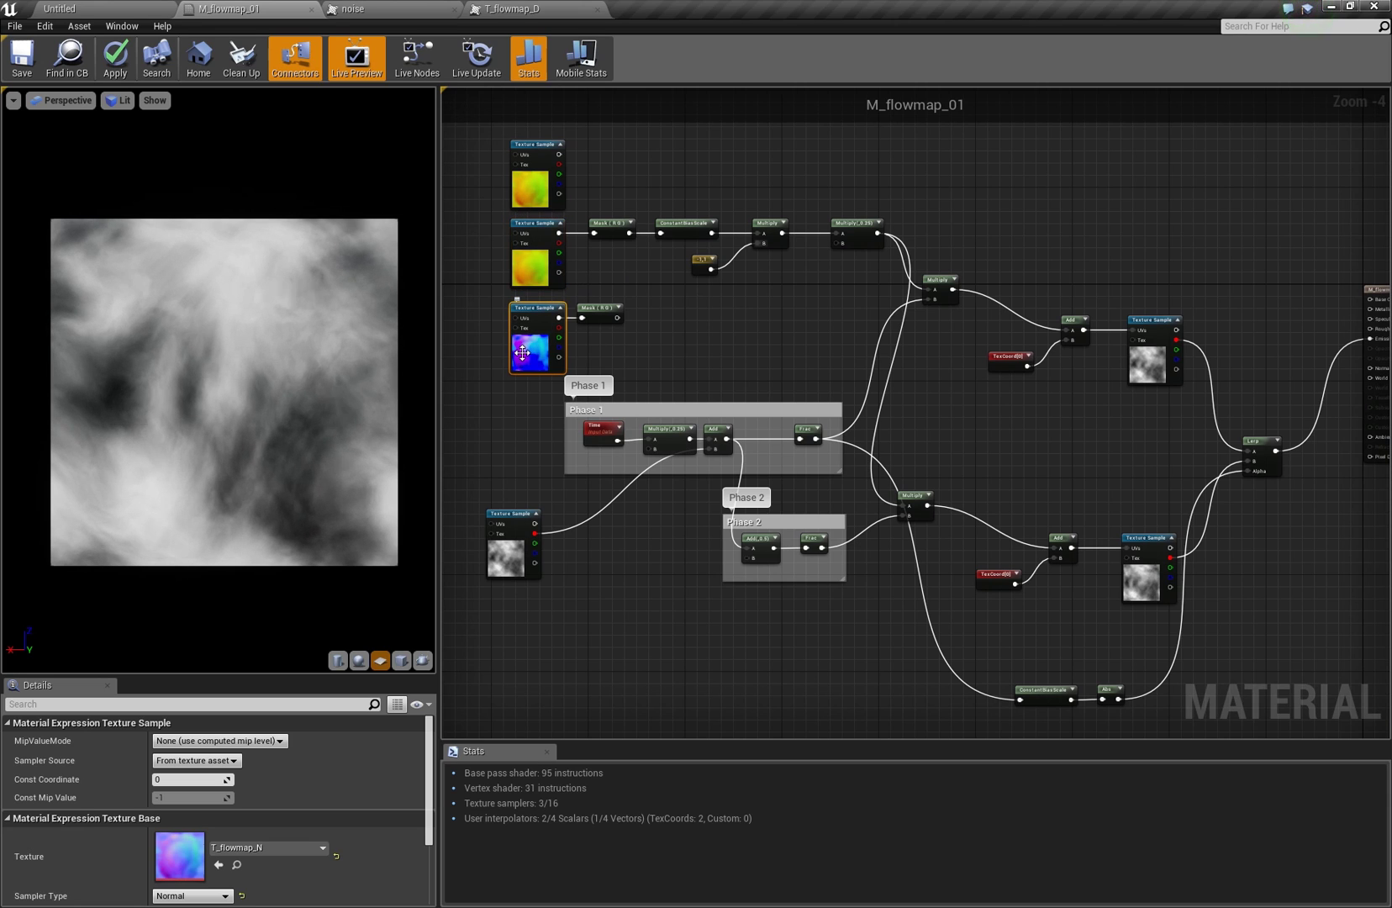